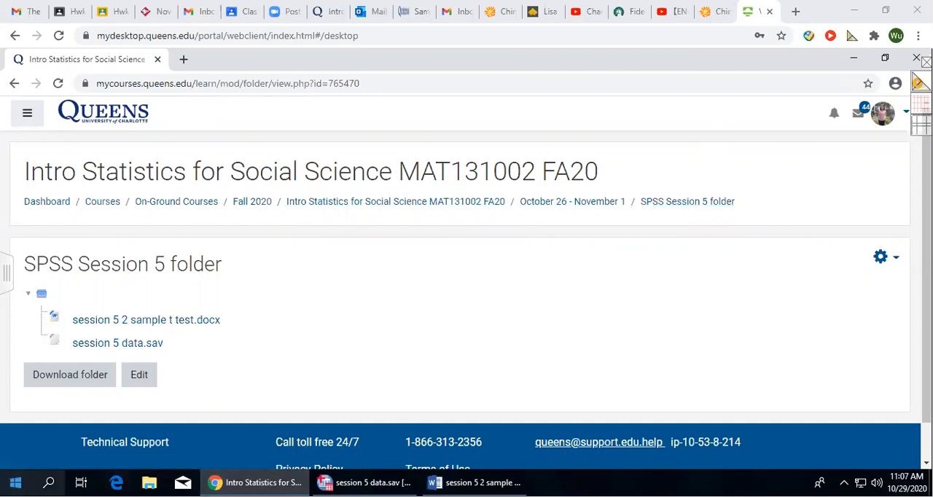
# Reveal the virtual desktop by minimizing the open windows, and return to the course's SPSS Session 5 folder page.
pyautogui.click(280, 471)
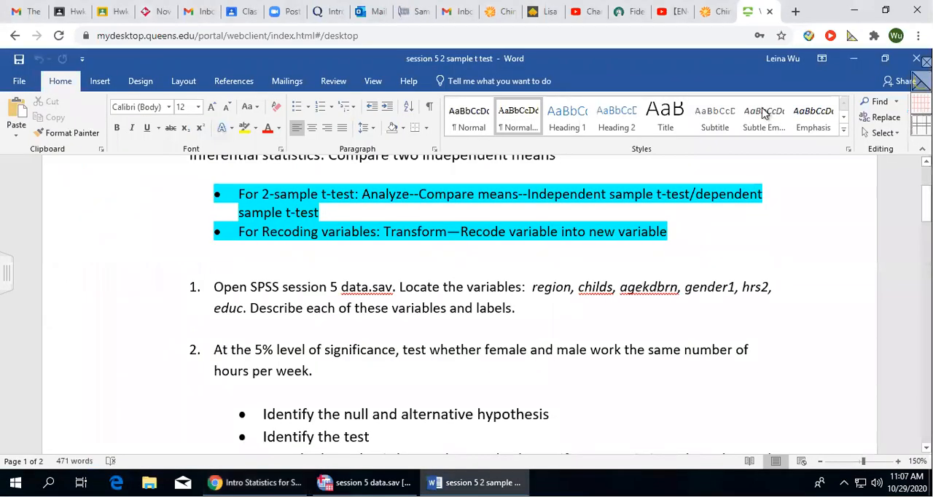
pyautogui.click(852, 59)
pyautogui.click(853, 55)
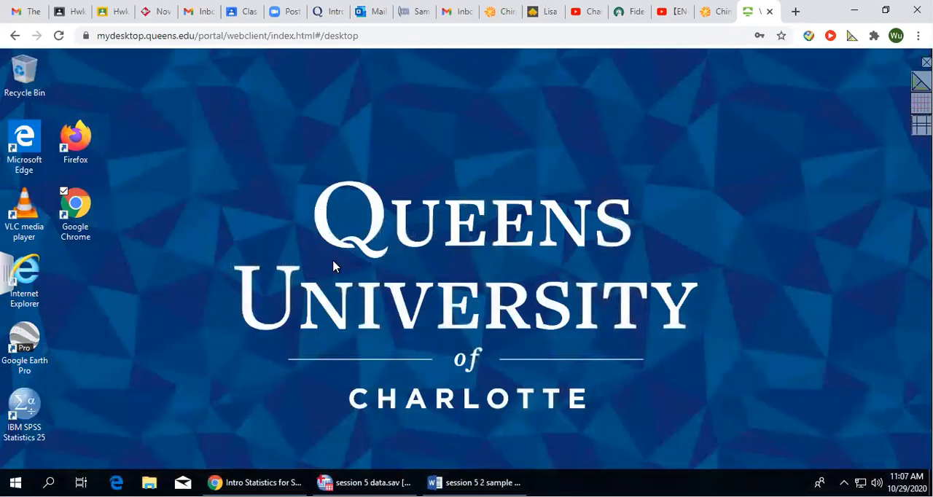
pyautogui.click(252, 426)
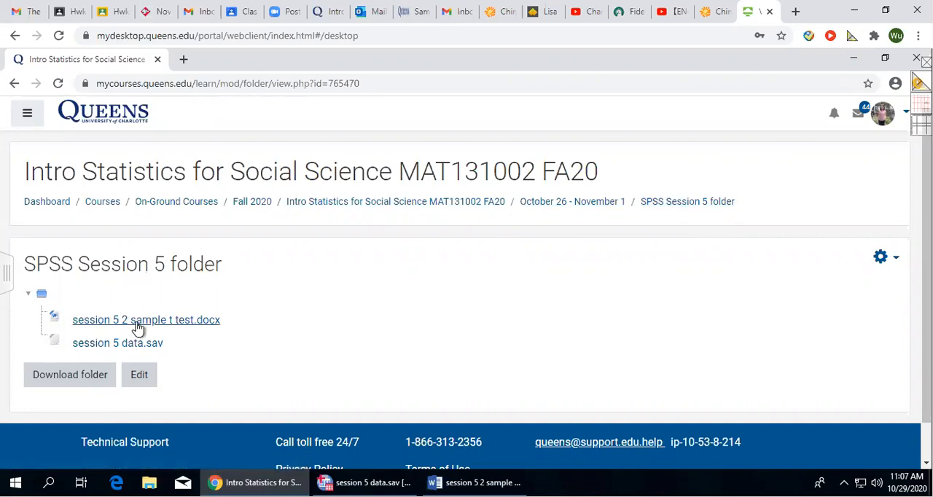
# Switch to the Word document session 5 2 sample t test and look over the tasks under question 2.
pyautogui.click(262, 333)
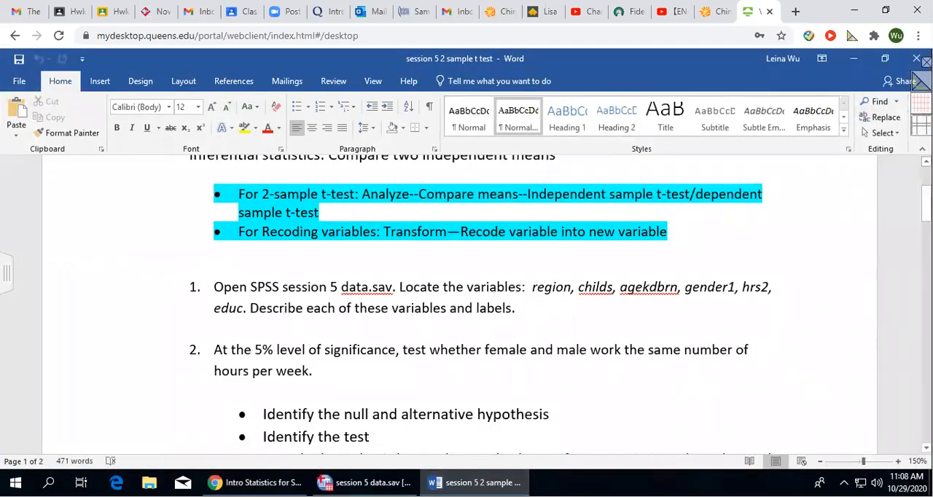
pyautogui.click(370, 393)
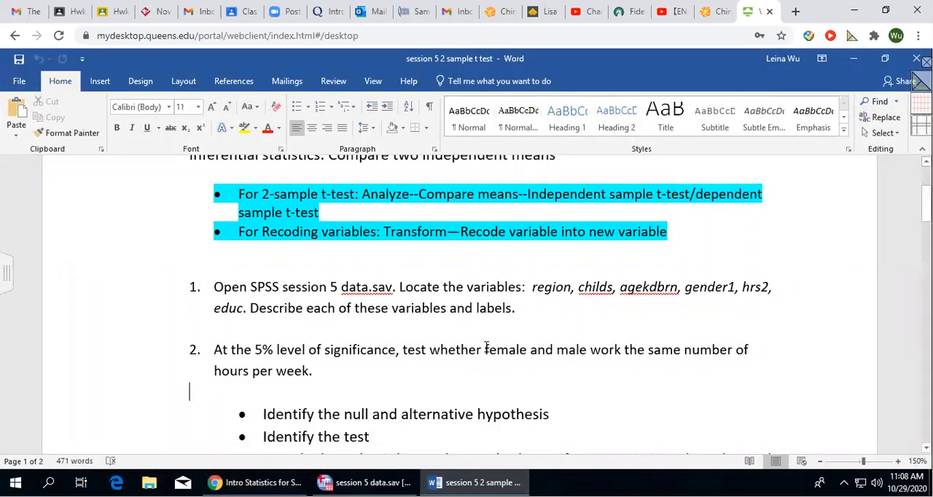
pyautogui.scroll(-3, 485, 348)
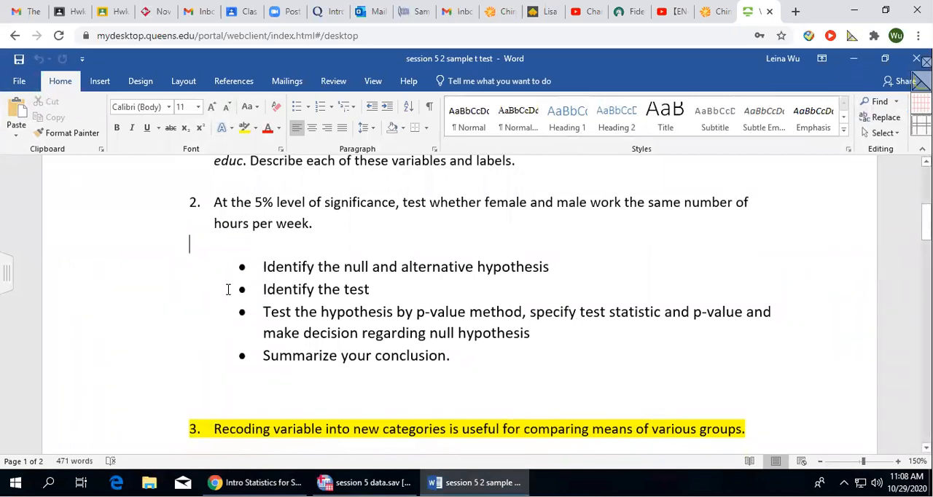
# Locate session 5 data.sav in the course folder, and look at its variables and data in SPSS.
pyautogui.click(259, 482)
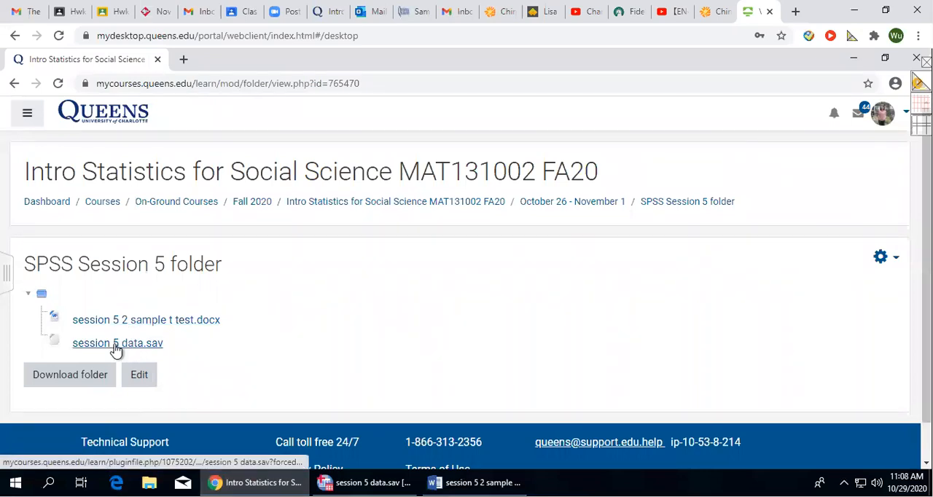
pyautogui.click(365, 483)
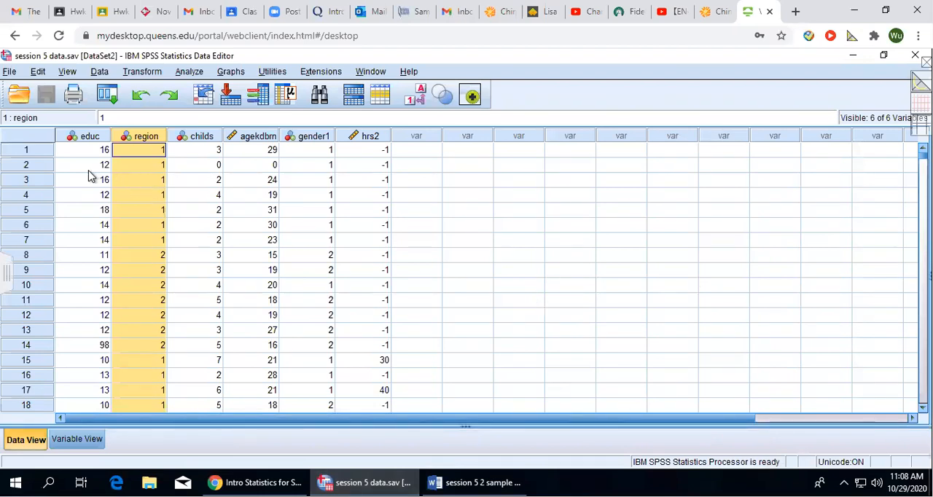
pyautogui.click(73, 440)
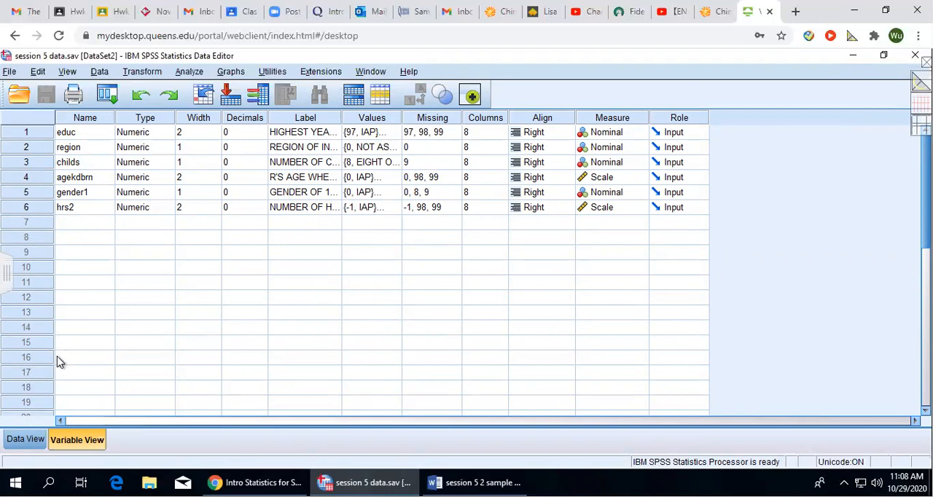
pyautogui.click(10, 442)
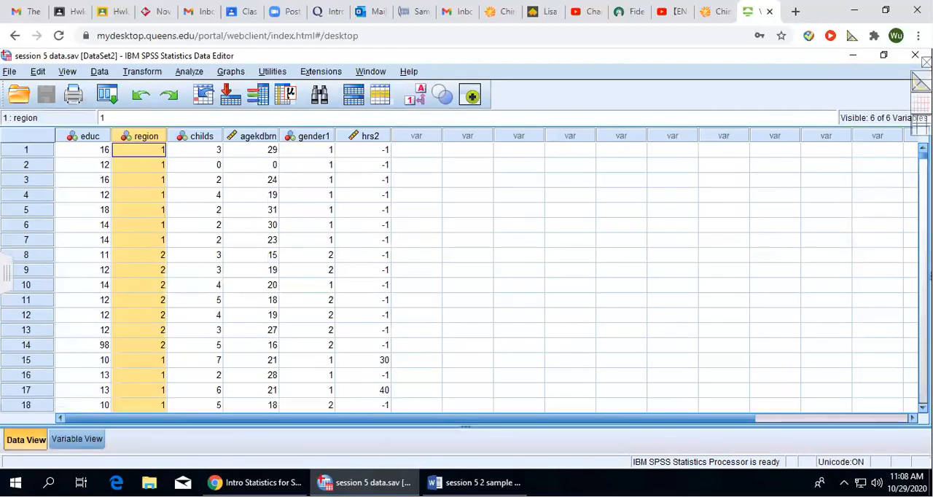
# Read the session 5 instructions in Word, from the t-test and recoding notes through the tasks of question 2.
pyautogui.click(259, 483)
pyautogui.click(466, 482)
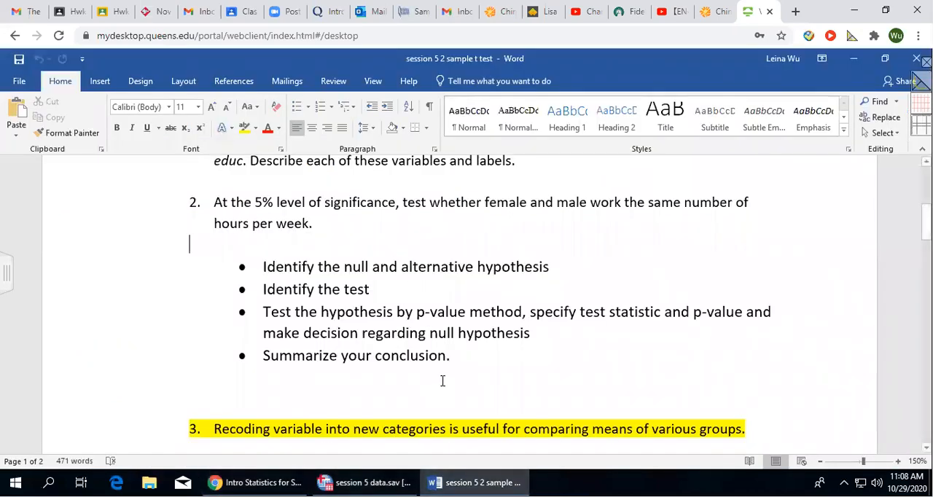
pyautogui.scroll(2, 442, 381)
pyautogui.scroll(2, 438, 343)
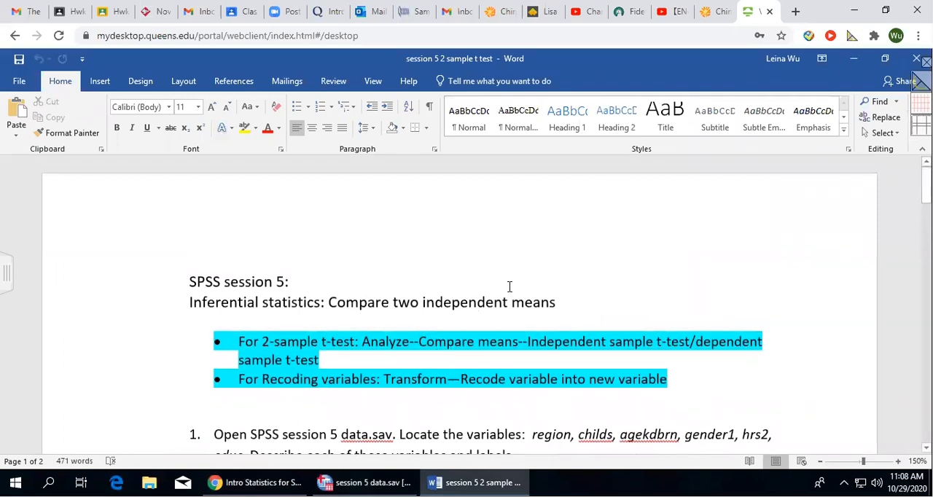
pyautogui.scroll(-1, 493, 309)
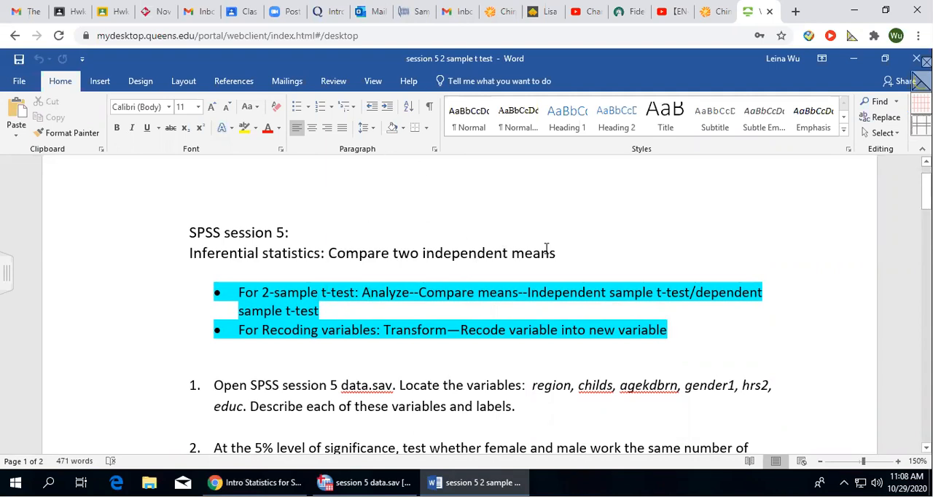
pyautogui.scroll(-1, 536, 237)
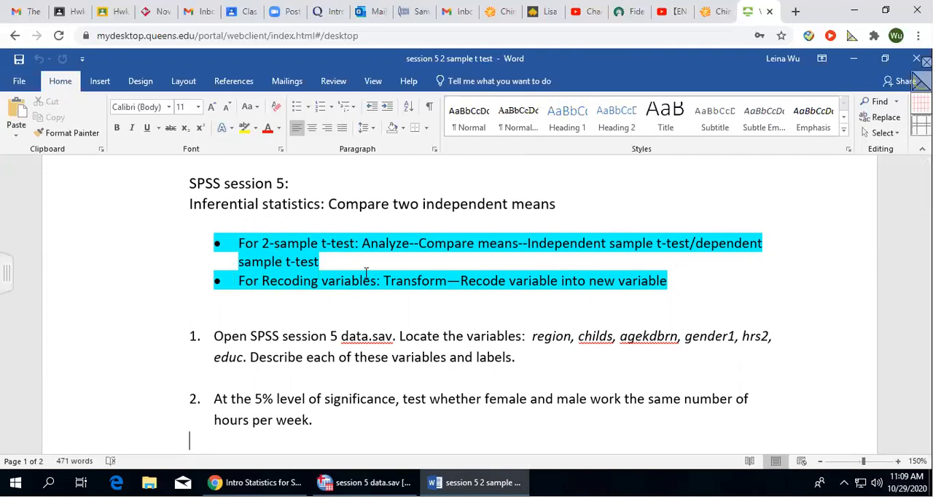
pyautogui.scroll(-4, 412, 290)
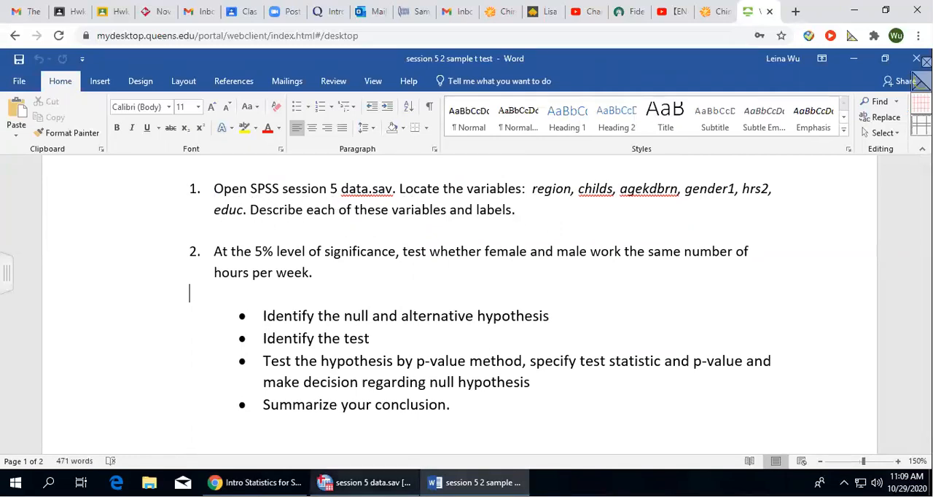
# Show the variable definitions of session 5 data.sav in SPSS and widen the Label column to fit its full text.
pyautogui.click(364, 482)
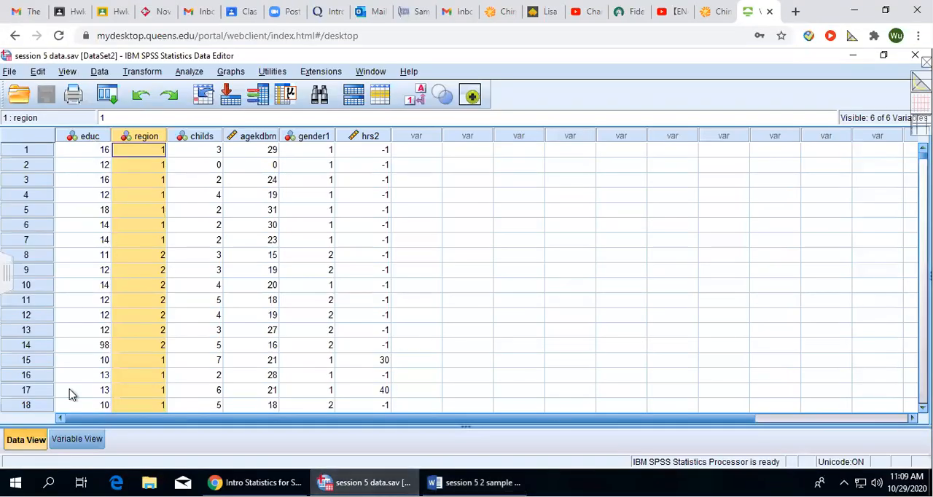
pyautogui.click(69, 439)
pyautogui.click(26, 439)
pyautogui.click(77, 439)
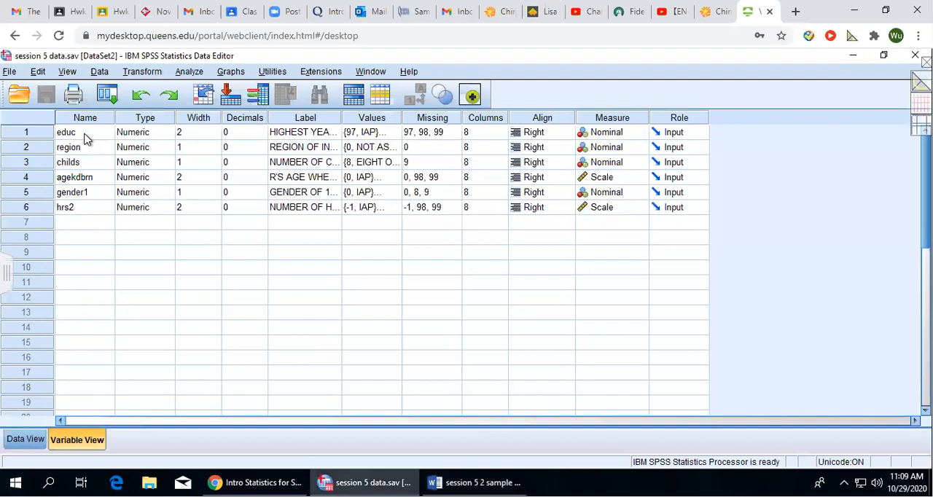
pyautogui.doubleClick(341, 118)
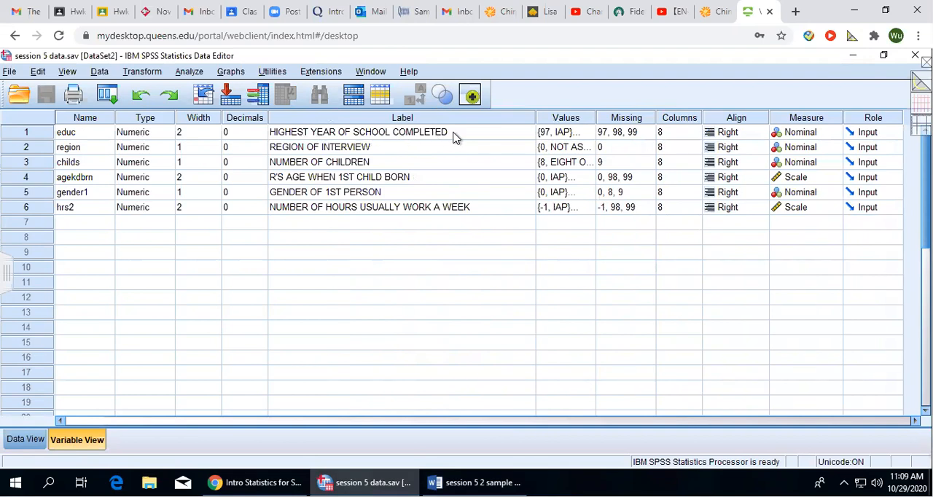
# Examine the value labels defined for the educ variable and close them without changes.
pyautogui.click(568, 132)
pyautogui.click(587, 132)
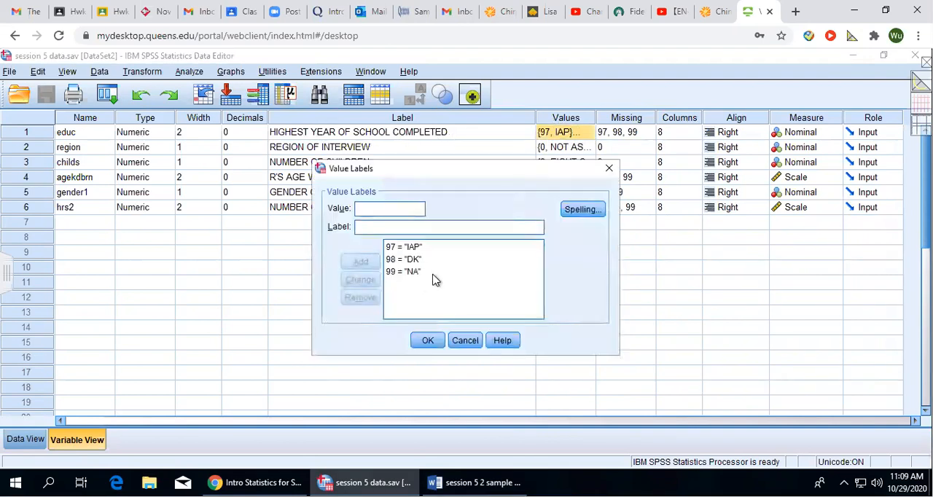
pyautogui.click(608, 168)
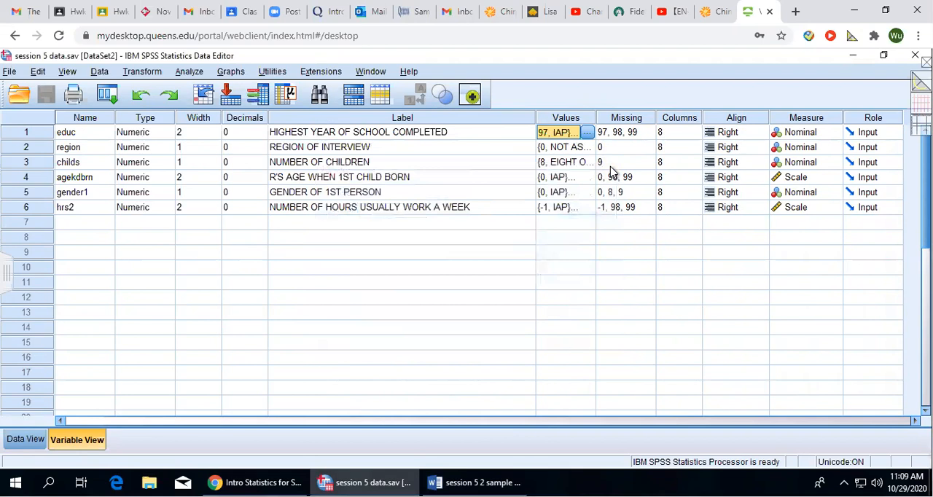
# Go to the educ column in the data and look through its recorded values.
pyautogui.click(23, 441)
pyautogui.click(75, 439)
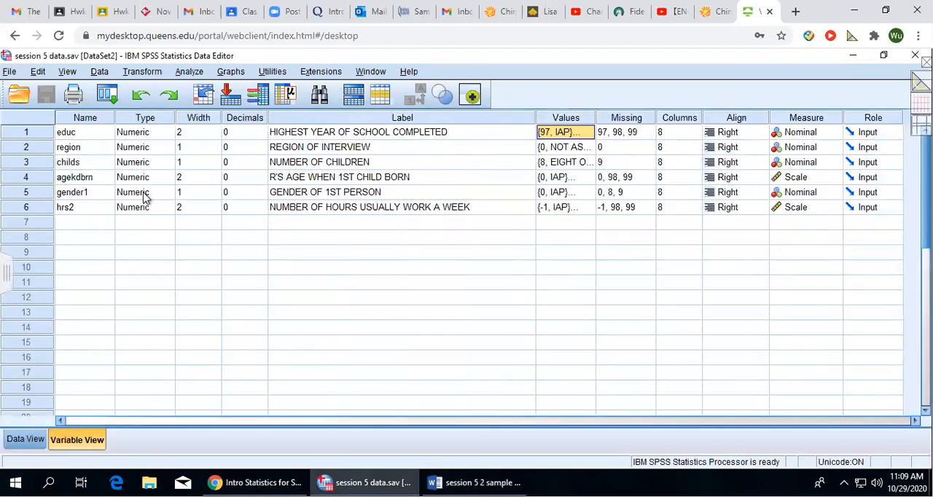
pyautogui.doubleClick(26, 136)
pyautogui.scroll(-20, 59, 314)
pyautogui.scroll(-4, 78, 322)
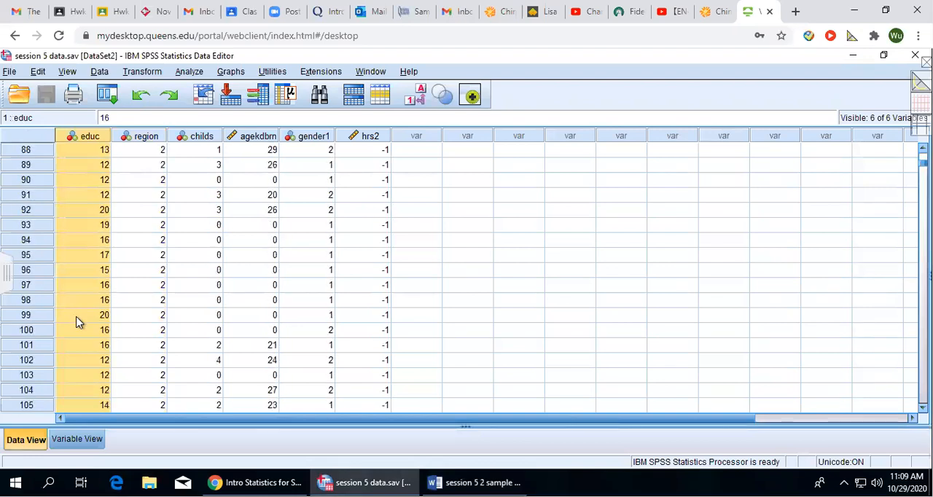
pyautogui.scroll(20, 81, 322)
pyautogui.scroll(6, 79, 315)
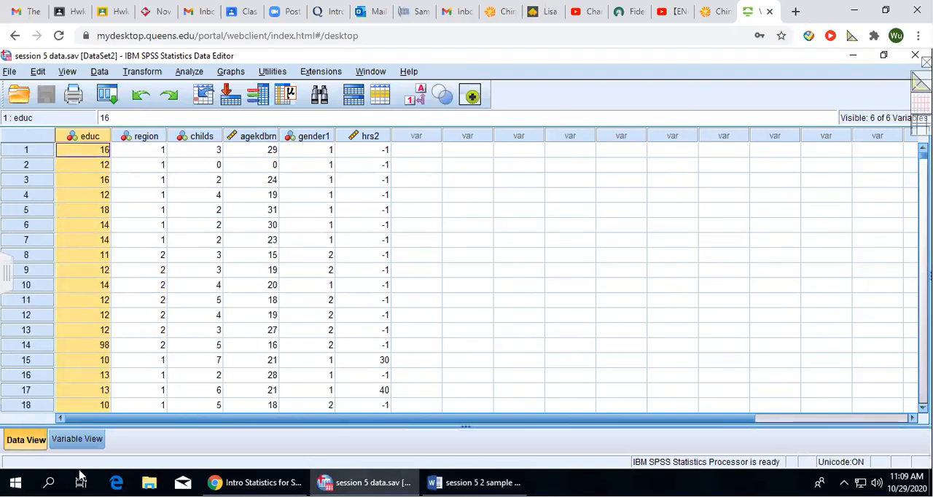
# Return to the variable definitions and examine the full list of value labels for the region variable.
pyautogui.click(77, 439)
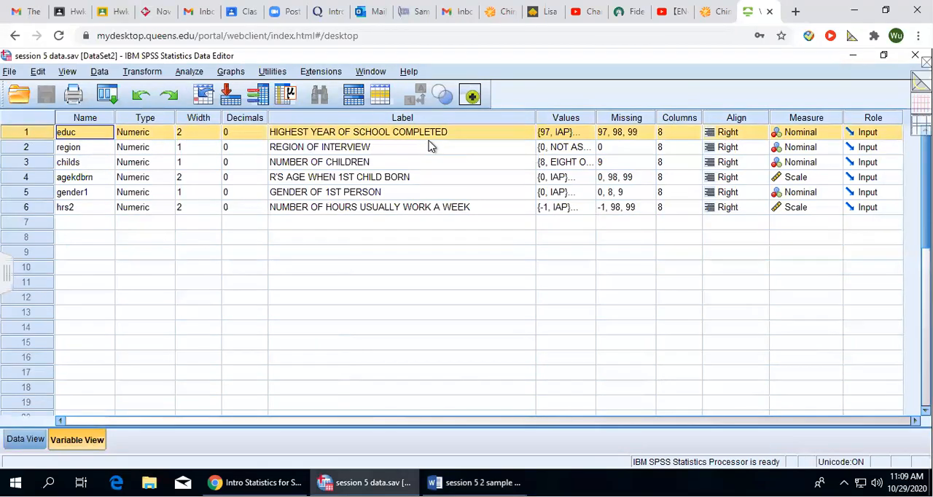
pyautogui.click(26, 149)
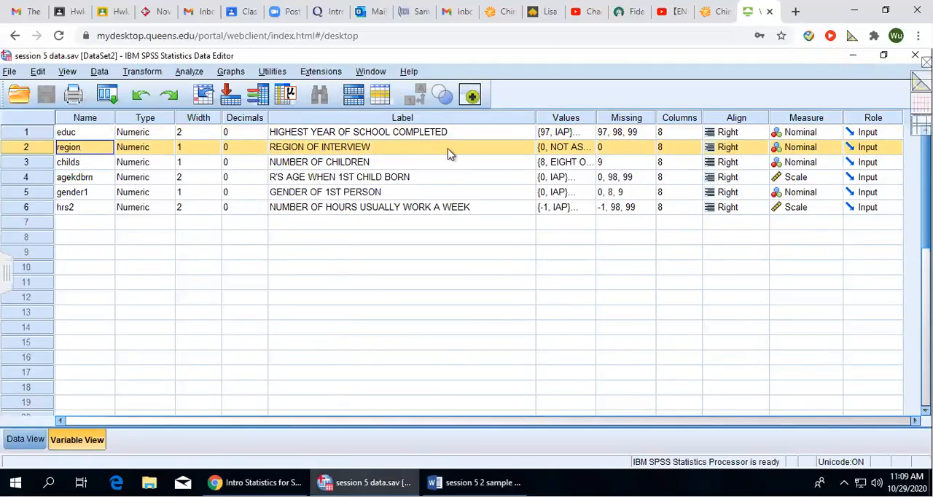
pyautogui.click(574, 148)
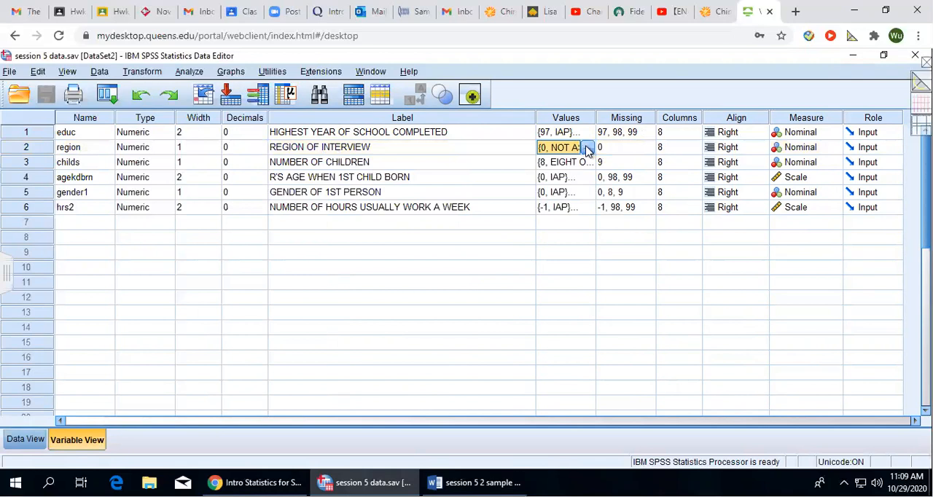
pyautogui.click(587, 148)
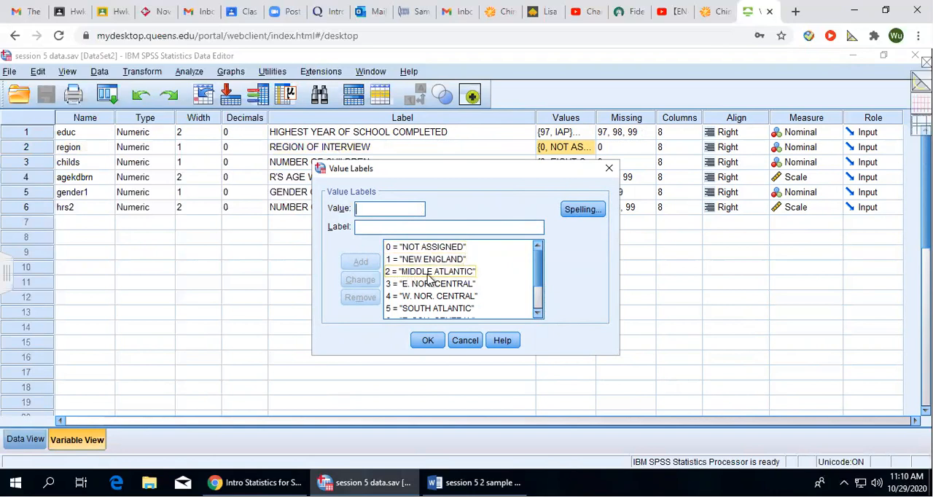
pyautogui.scroll(-2, 480, 283)
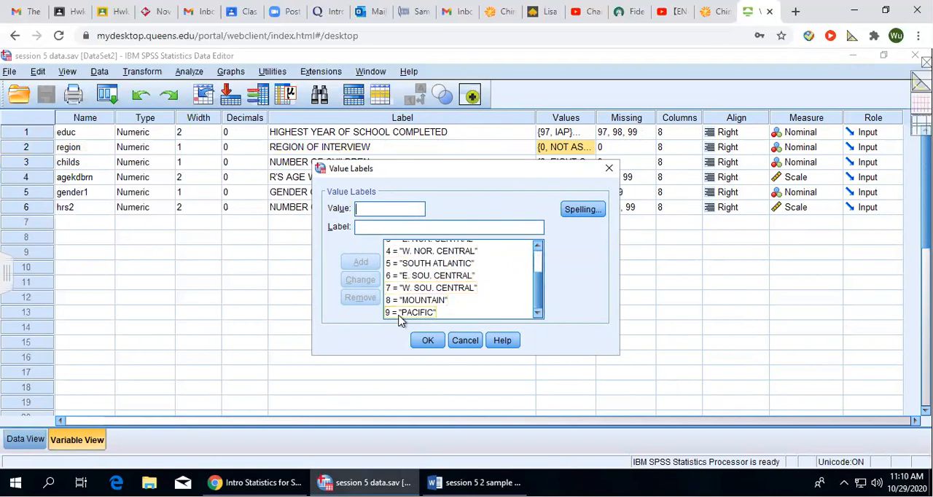
pyautogui.click(425, 341)
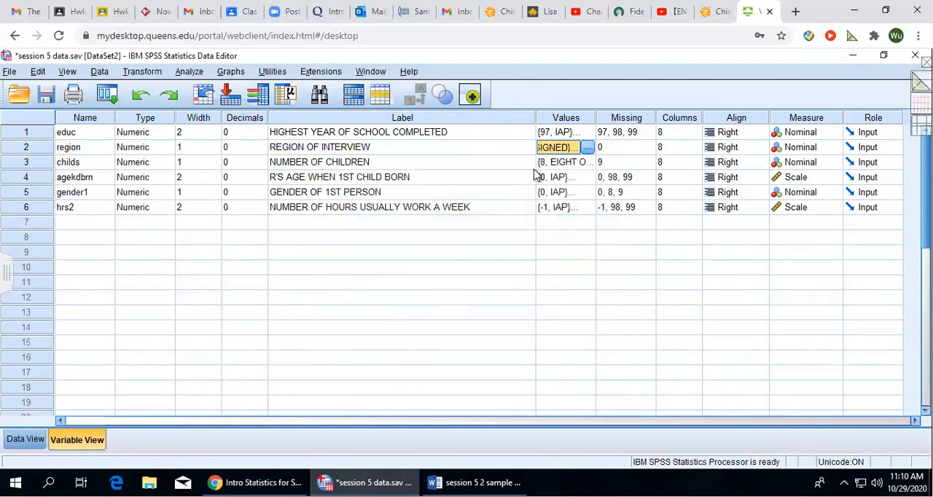
pyautogui.click(589, 148)
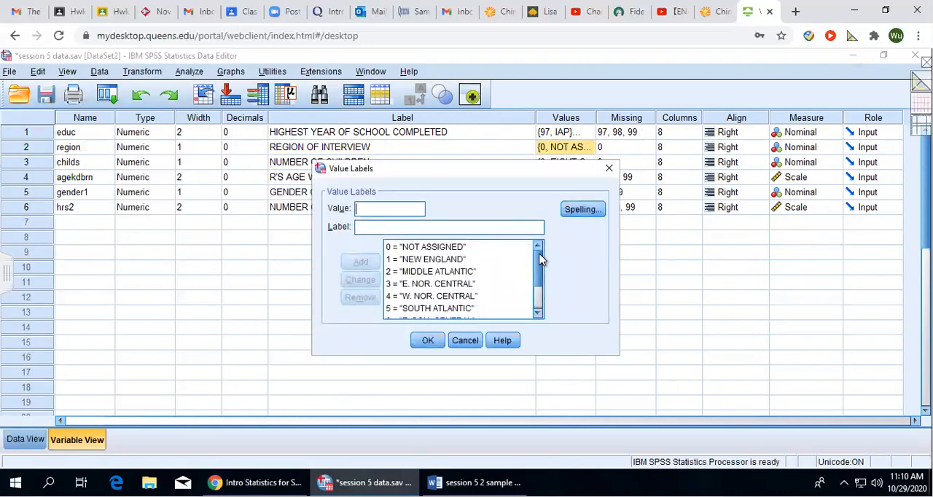
pyautogui.moveTo(539, 259); pyautogui.dragTo(540, 302)
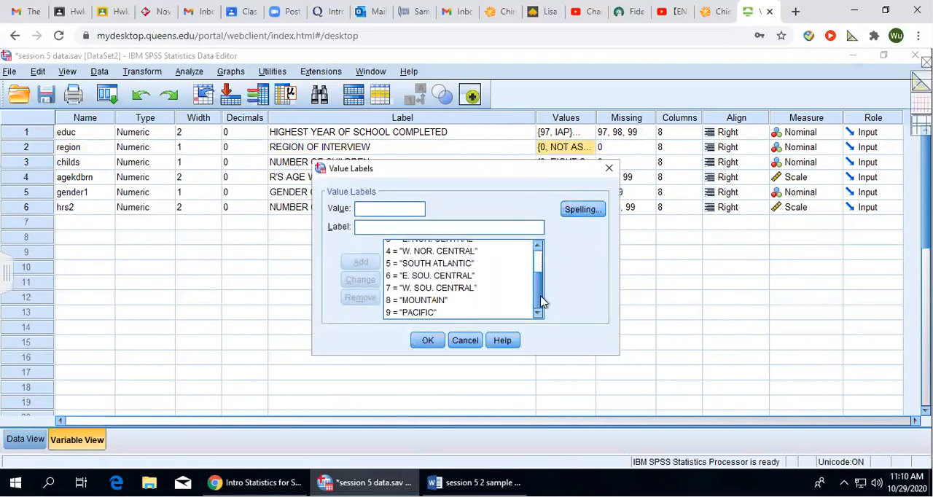
pyautogui.click(608, 168)
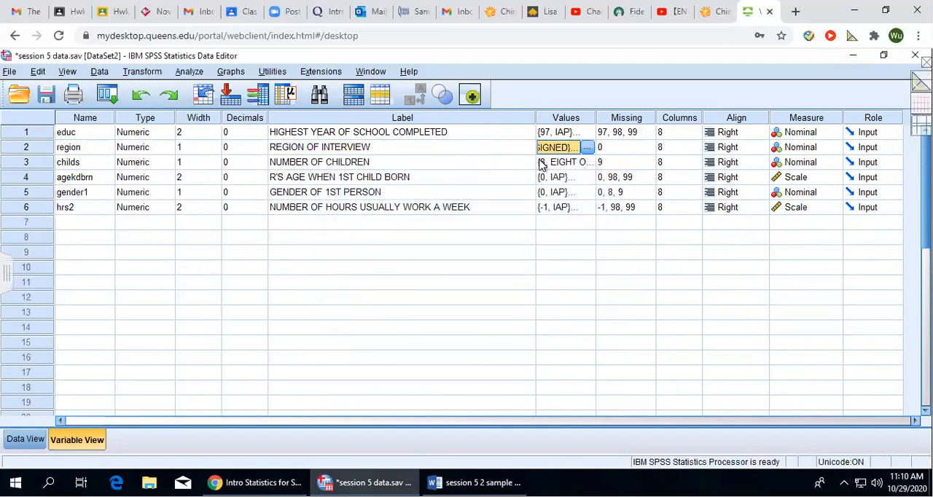
# Go from the childs variable to its data column and look through the recorded numbers of children.
pyautogui.doubleClick(37, 163)
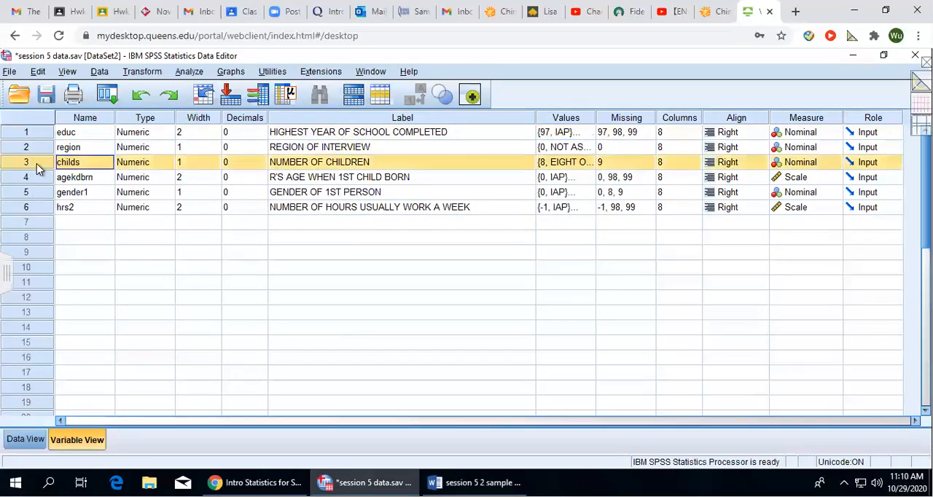
pyautogui.click(92, 137)
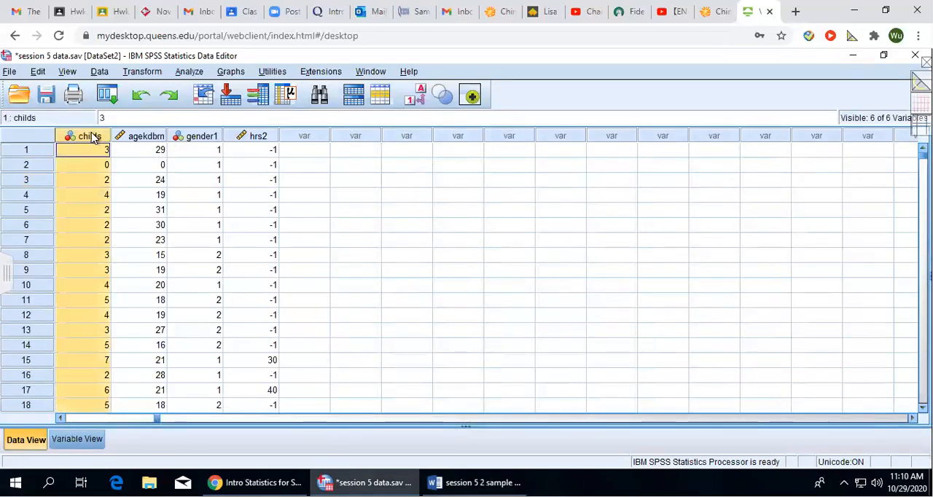
pyautogui.scroll(-12, 73, 328)
pyautogui.scroll(-11, 73, 347)
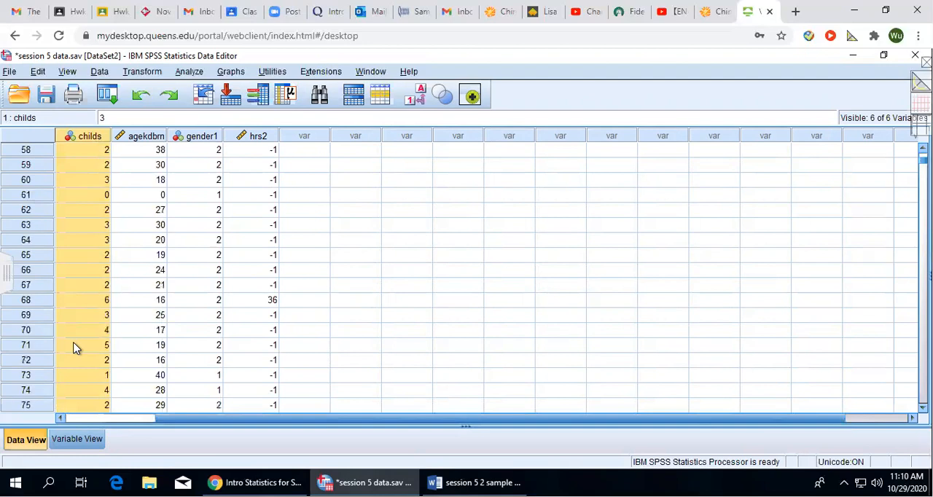
# Return to the variable definitions, examine the value labels of the agekdbrn variable, and close them without changes.
pyautogui.click(78, 439)
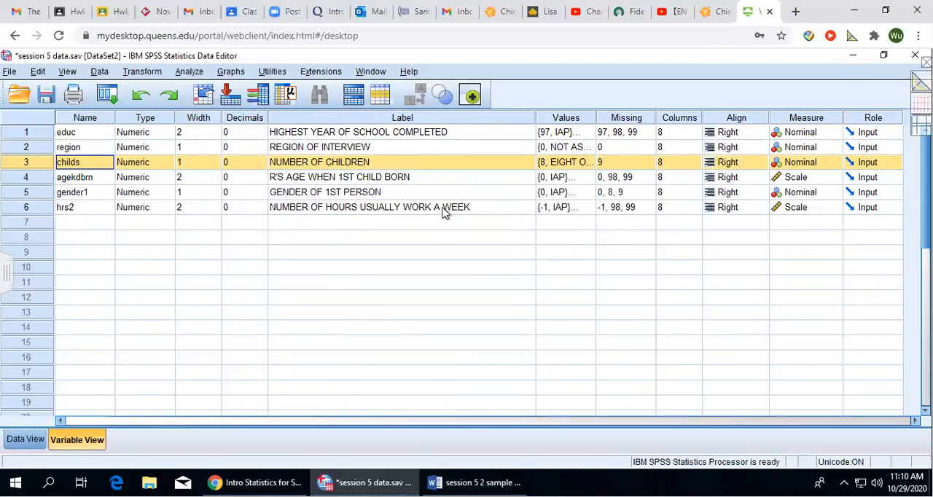
pyautogui.click(89, 182)
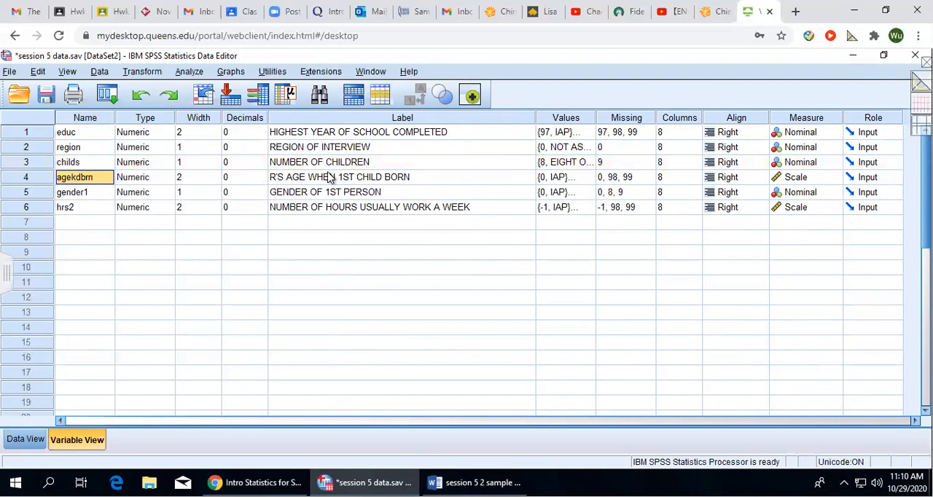
pyautogui.click(583, 180)
pyautogui.click(589, 181)
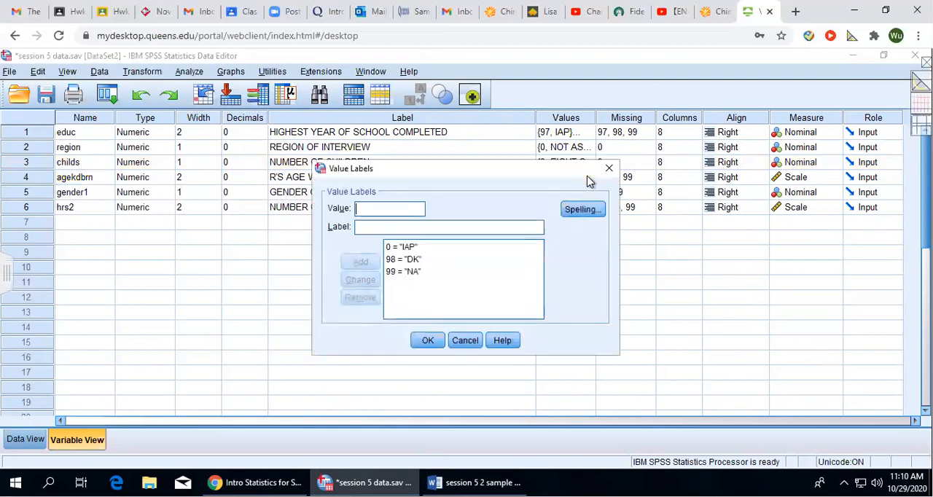
pyautogui.click(609, 166)
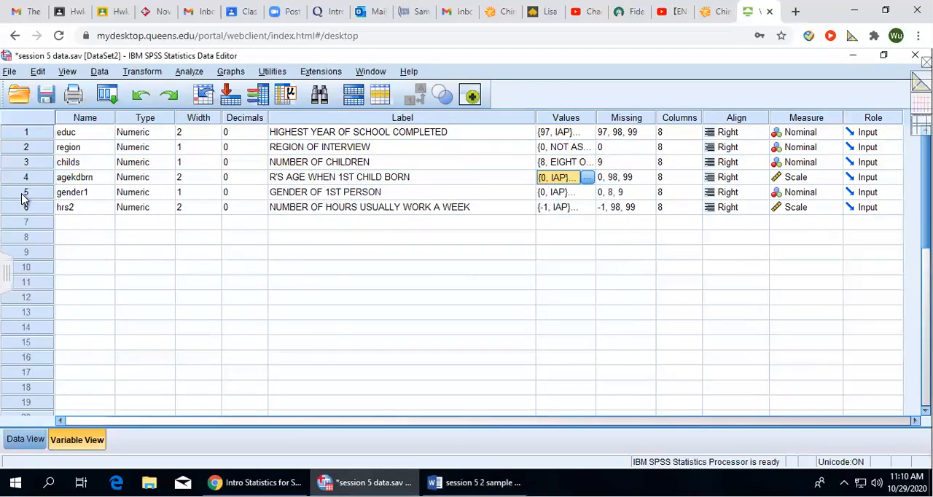
# Examine the label and value labels of the gender1 variable and close them without changes.
pyautogui.click(28, 194)
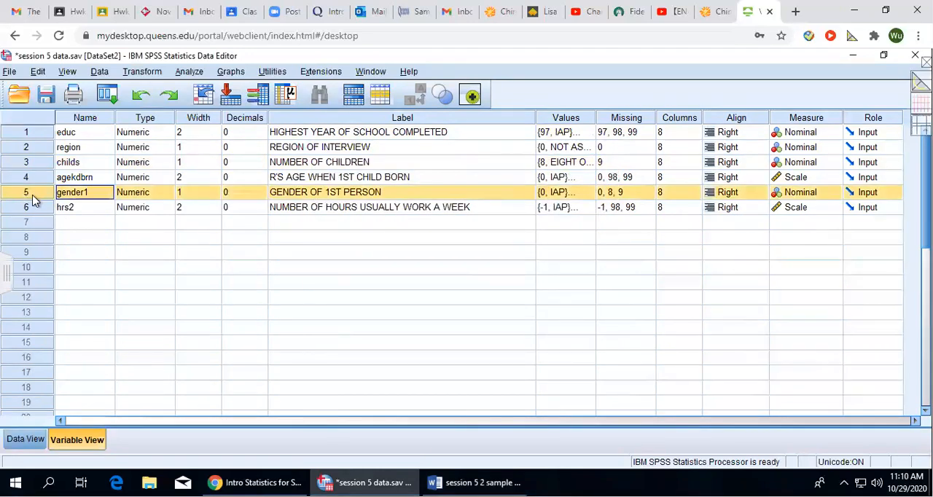
pyautogui.click(348, 200)
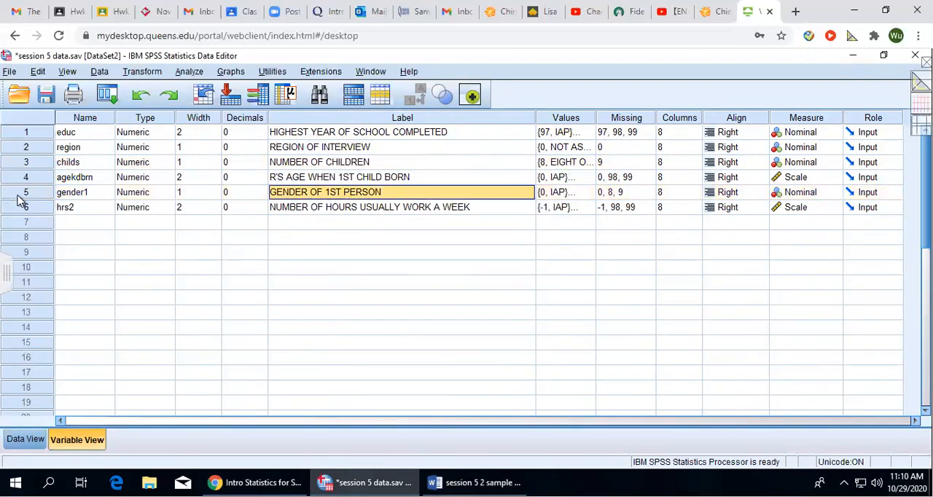
pyautogui.click(557, 197)
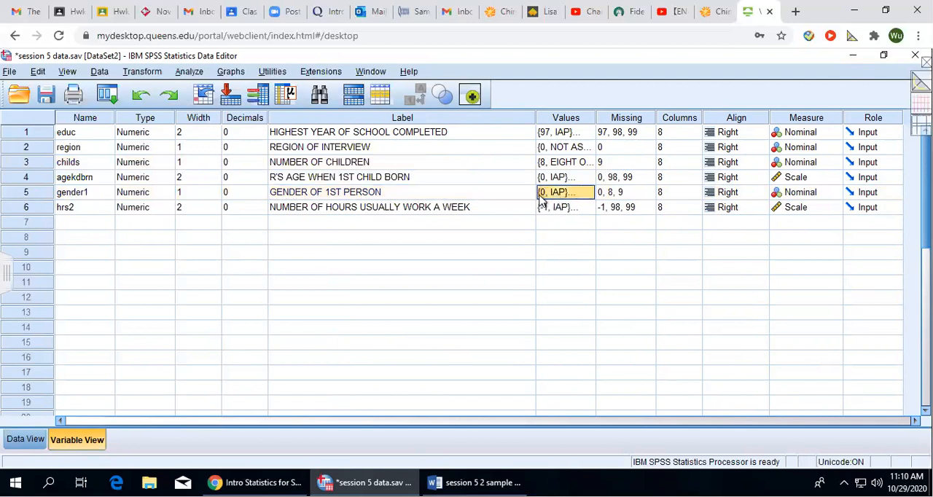
pyautogui.click(590, 192)
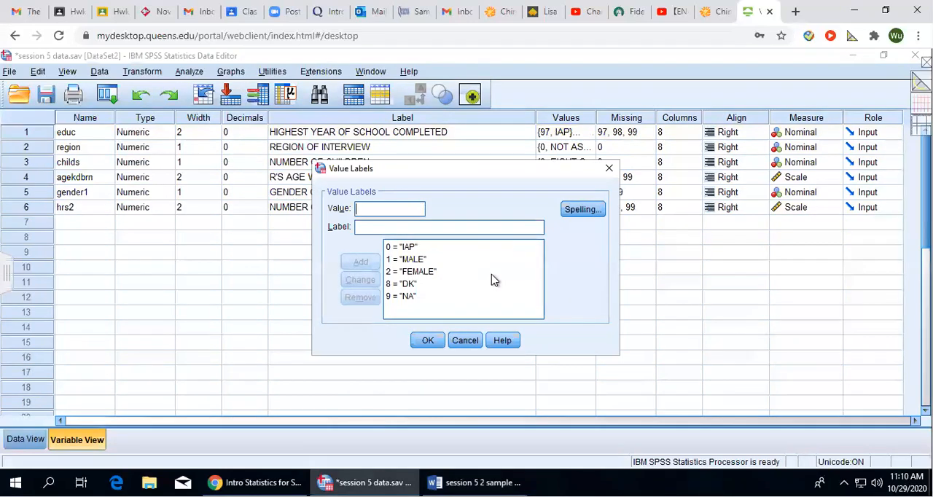
pyautogui.click(607, 171)
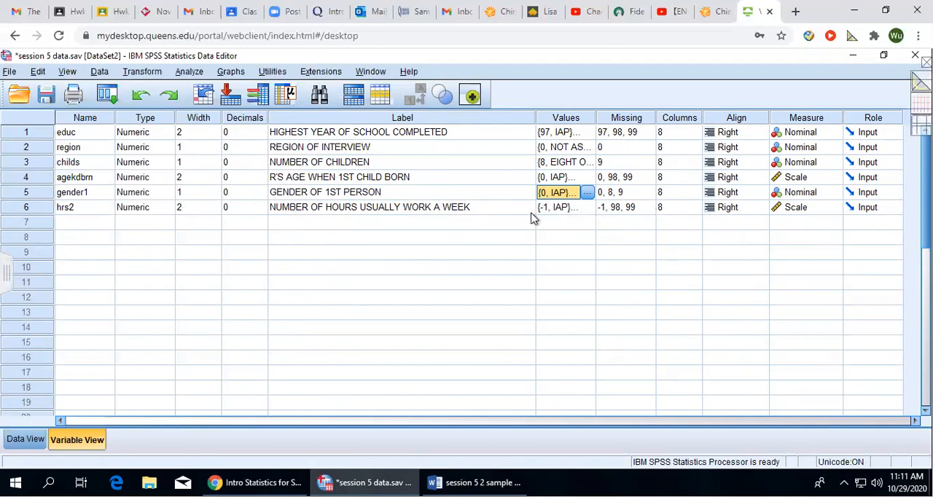
# Examine the value labels defined for the hrs2 variable and close them without changes.
pyautogui.click(575, 211)
pyautogui.click(588, 209)
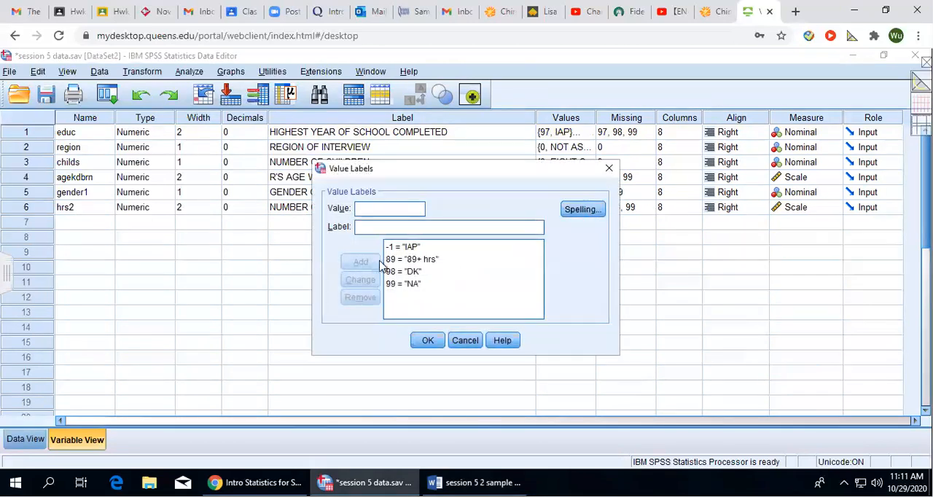
pyautogui.click(609, 169)
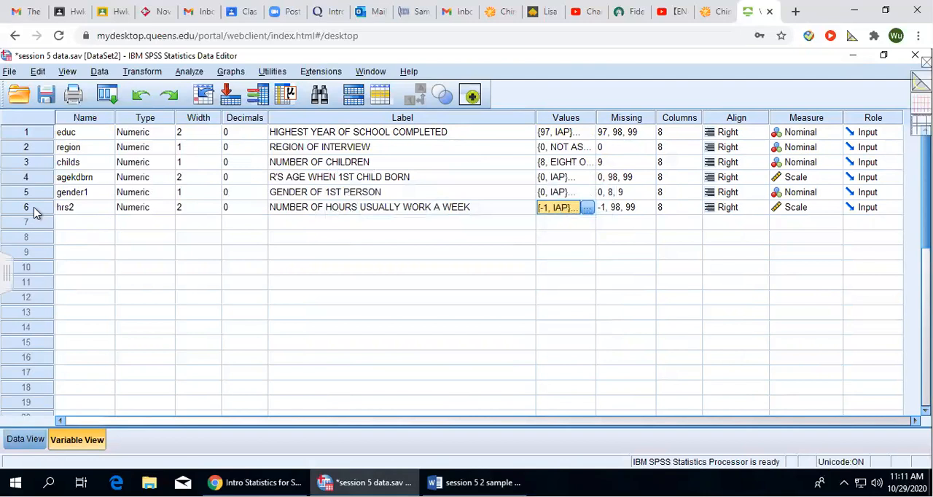
# Go from the hrs2 variable to its data column and look through the recorded weekly work hours.
pyautogui.doubleClick(29, 207)
pyautogui.scroll(-12, 182, 315)
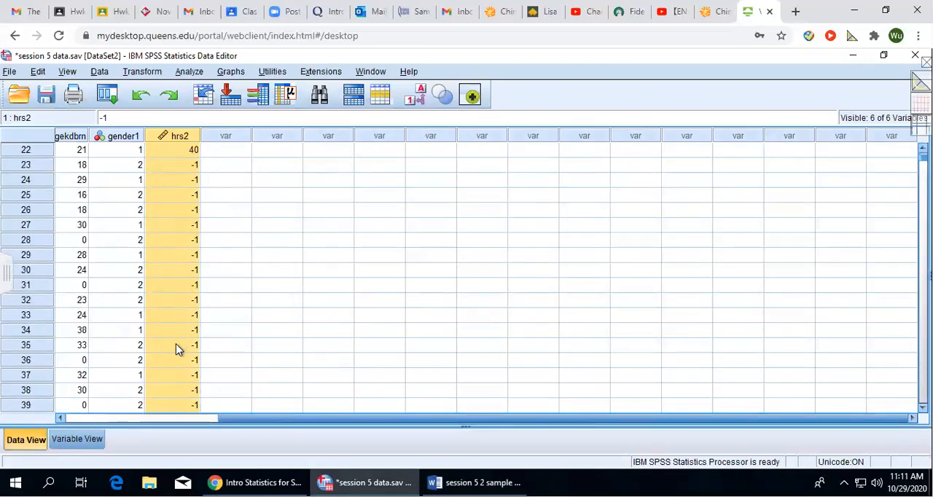
pyautogui.scroll(9, 177, 346)
pyautogui.scroll(-20, 184, 365)
pyautogui.scroll(-16, 185, 367)
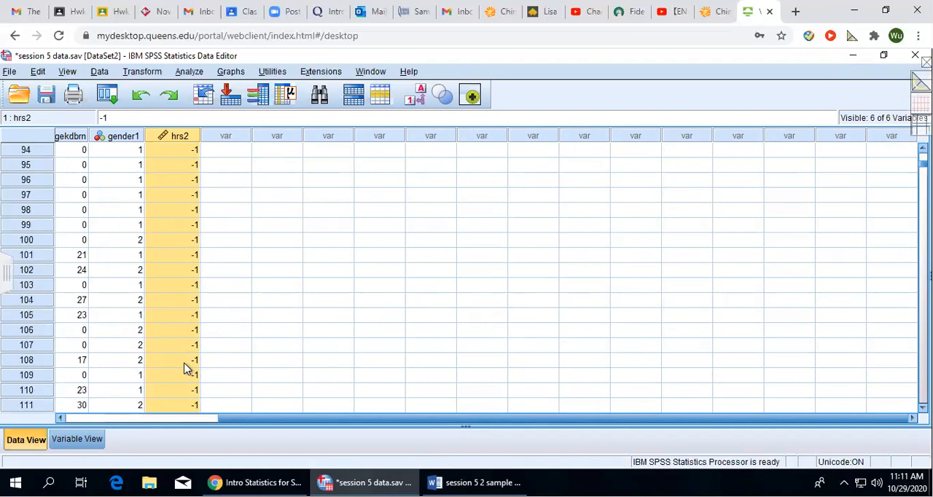
# Recheck the hrs2 value labels against its data column, and return to the variable definitions.
pyautogui.click(75, 439)
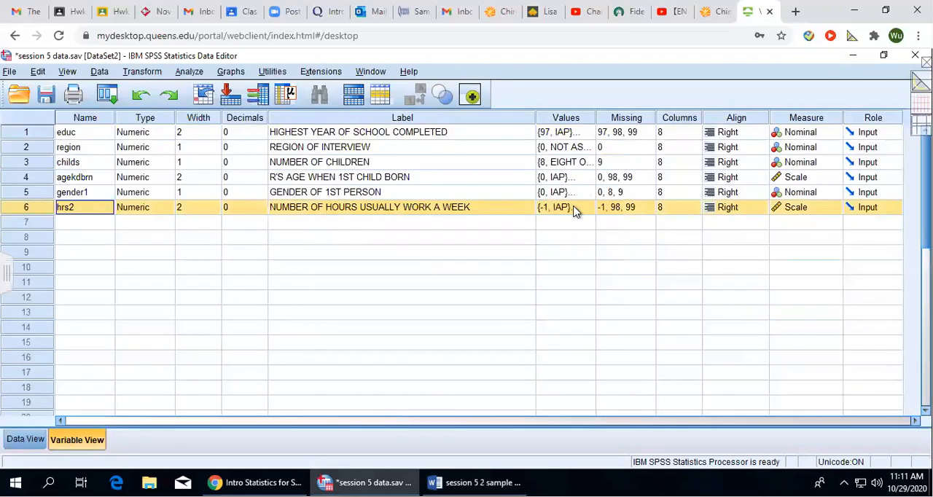
pyautogui.click(586, 210)
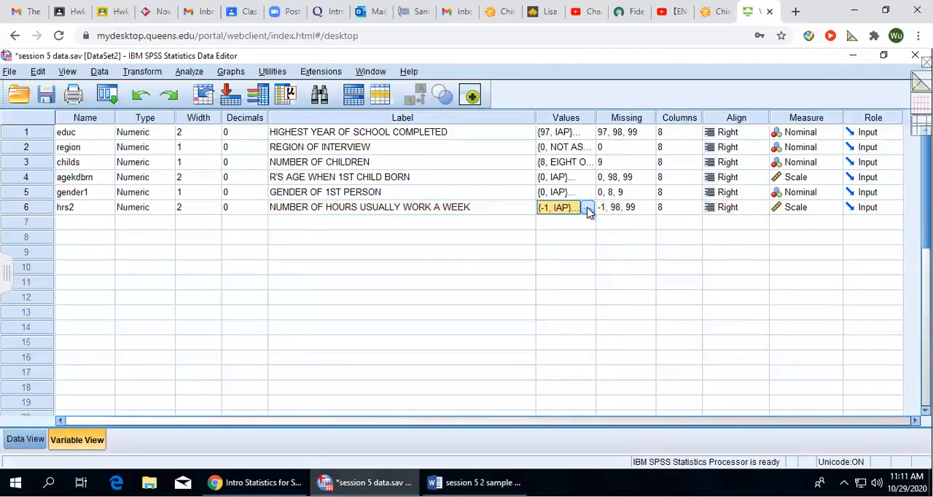
pyautogui.click(24, 442)
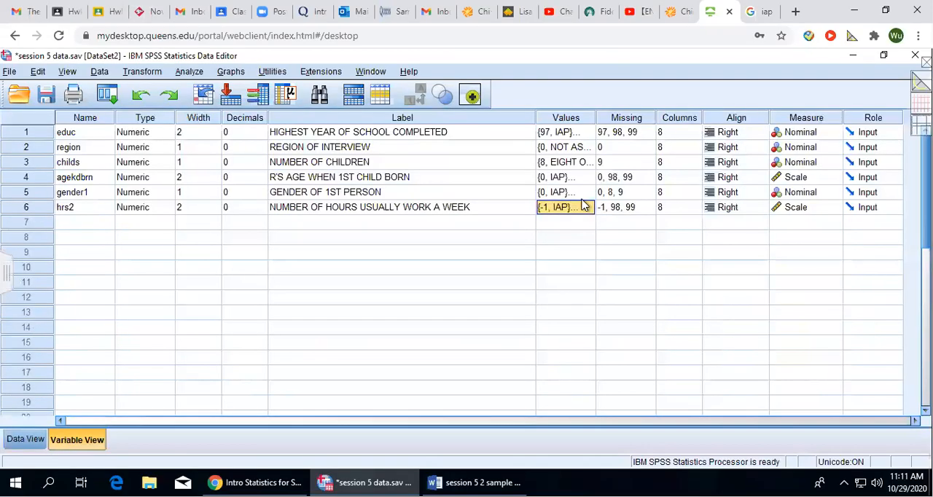
pyautogui.click(588, 211)
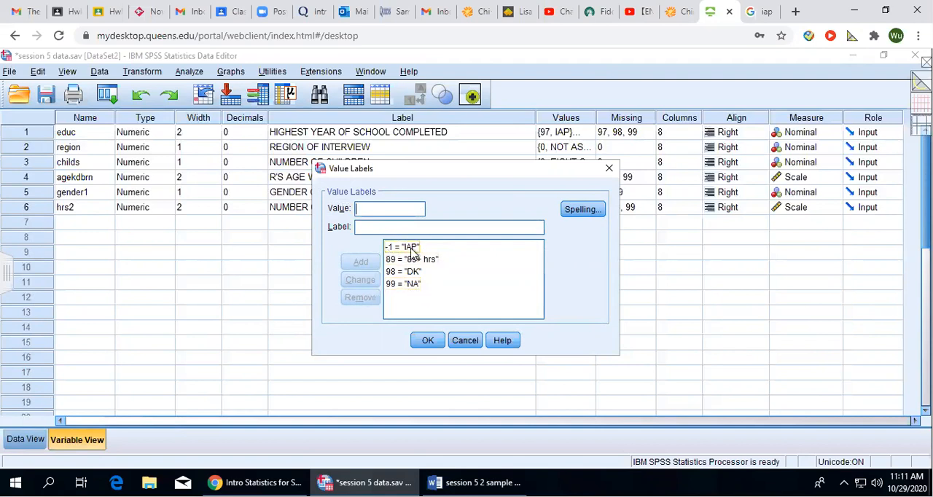
pyautogui.click(609, 169)
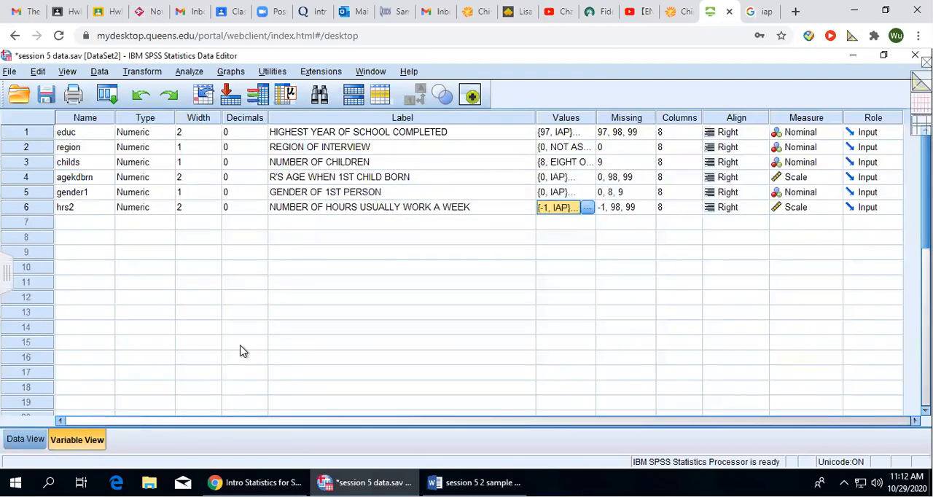
pyautogui.click(24, 439)
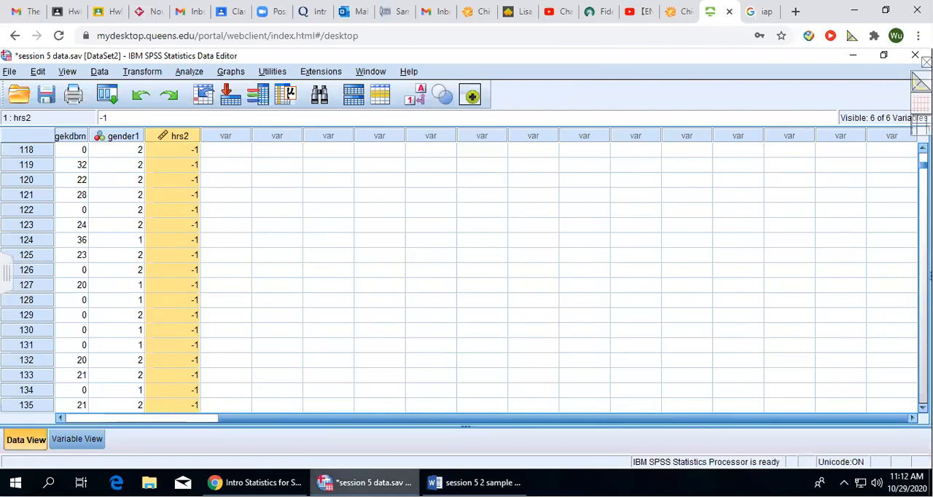
pyautogui.click(84, 437)
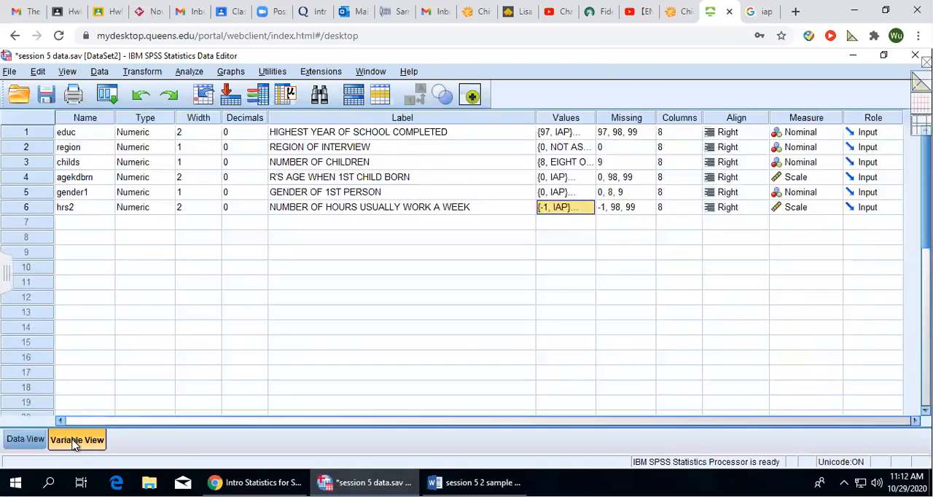
# Switch to the Word document session 5 2 sample t test and read question 2, highlighting the phrase "whether female and male".
pyautogui.click(853, 55)
pyautogui.click(853, 57)
pyautogui.click(475, 482)
pyautogui.click(359, 278)
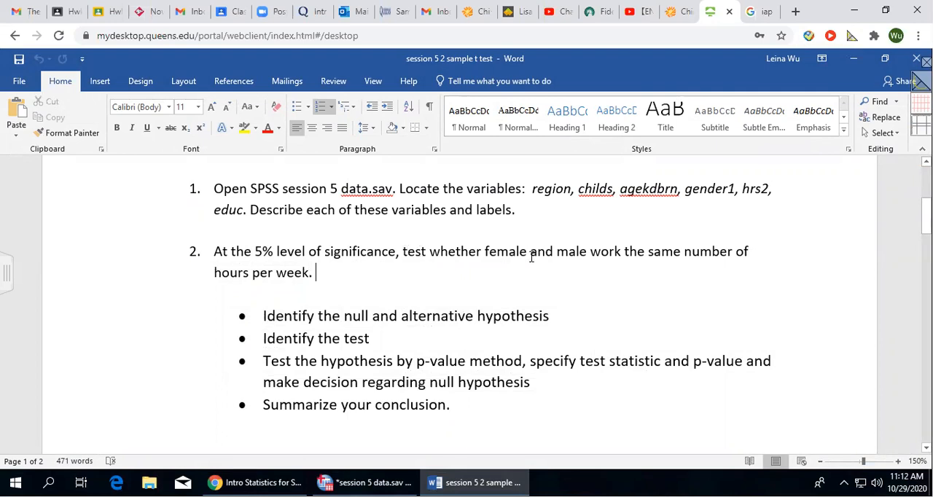
pyautogui.moveTo(482, 251); pyautogui.dragTo(586, 250)
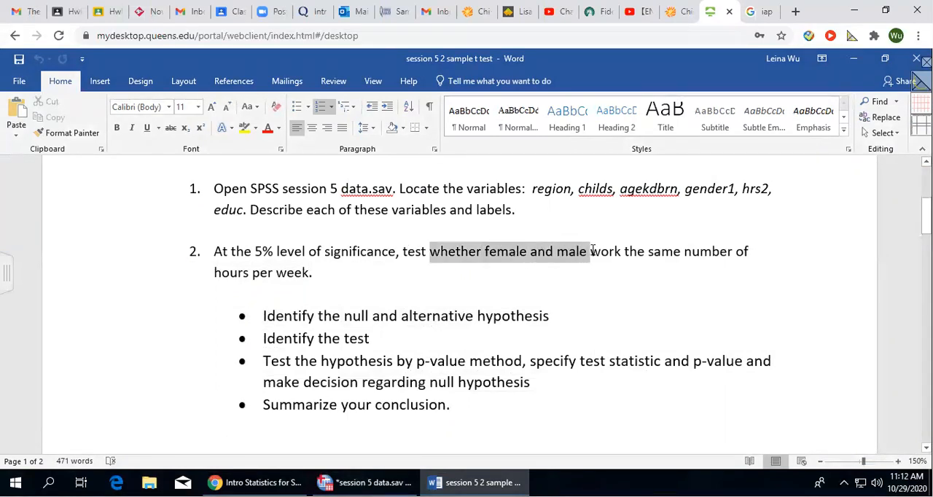
pyautogui.click(623, 287)
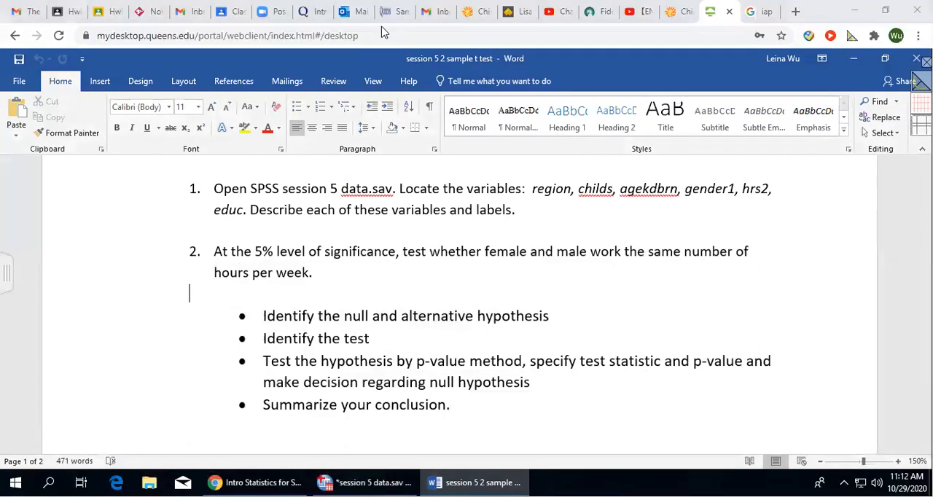
# Annotate question 2 with two ovals marked F and M, each with a μ above it, and clear the drawing.
pyautogui.moveTo(765, 258); pyautogui.dragTo(740, 267)
pyautogui.moveTo(649, 274)
pyautogui.mouseDown()
pyautogui.moveTo(664, 270)
pyautogui.moveTo(654, 300)
pyautogui.moveTo(667, 283)
pyautogui.mouseUp()
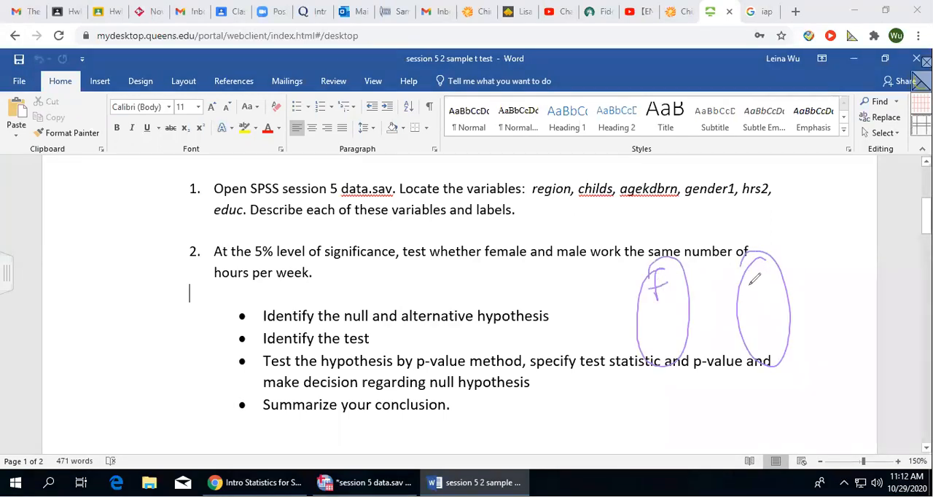
pyautogui.moveTo(750, 278); pyautogui.dragTo(762, 290)
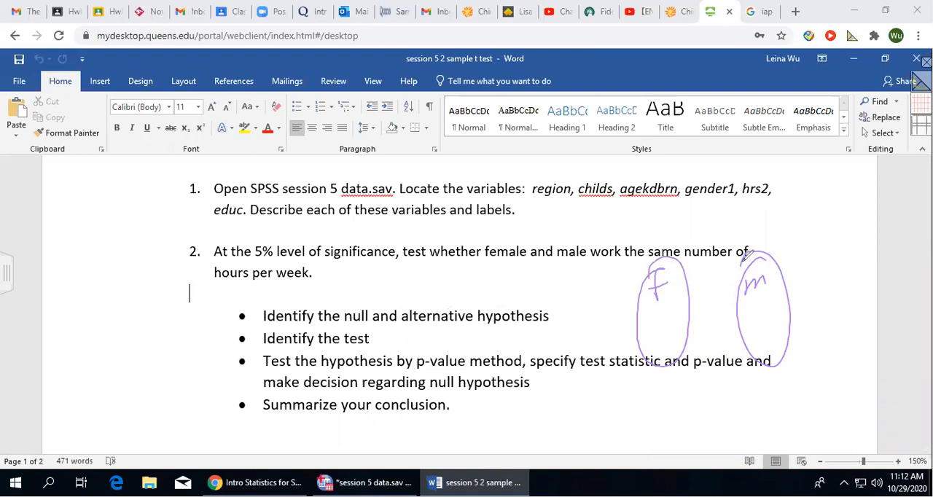
pyautogui.moveTo(641, 227)
pyautogui.mouseDown()
pyautogui.moveTo(631, 288)
pyautogui.moveTo(665, 248)
pyautogui.mouseUp()
pyautogui.moveTo(750, 219)
pyautogui.mouseDown()
pyautogui.moveTo(741, 269)
pyautogui.moveTo(780, 228)
pyautogui.mouseUp()
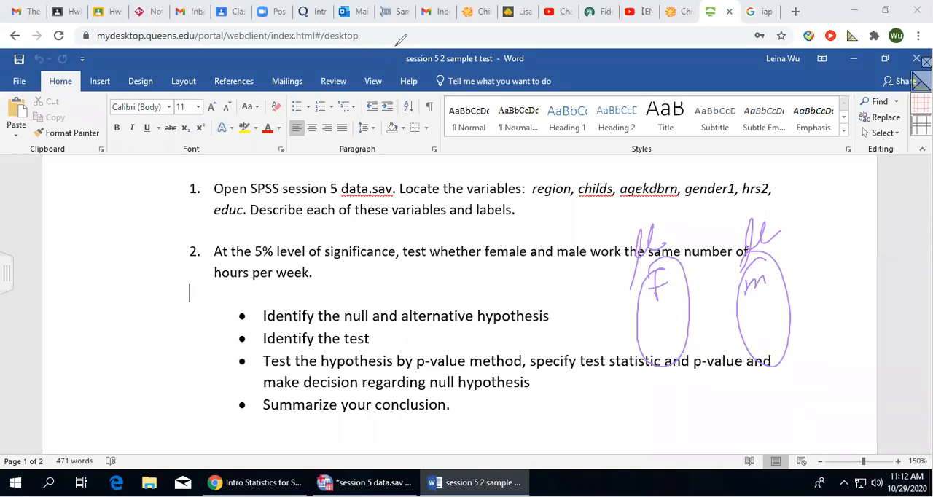
pyautogui.press('Escape')
# Insert two unbulleted blank lines below the bullet "Identify the null and alternative hypothesis".
pyautogui.click(573, 306)
pyautogui.press('Return')
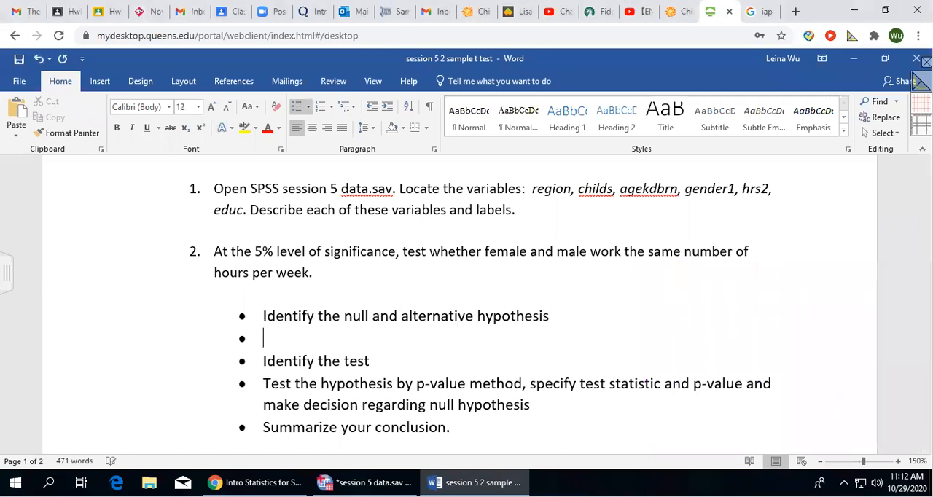
pyautogui.press('BackSpace')
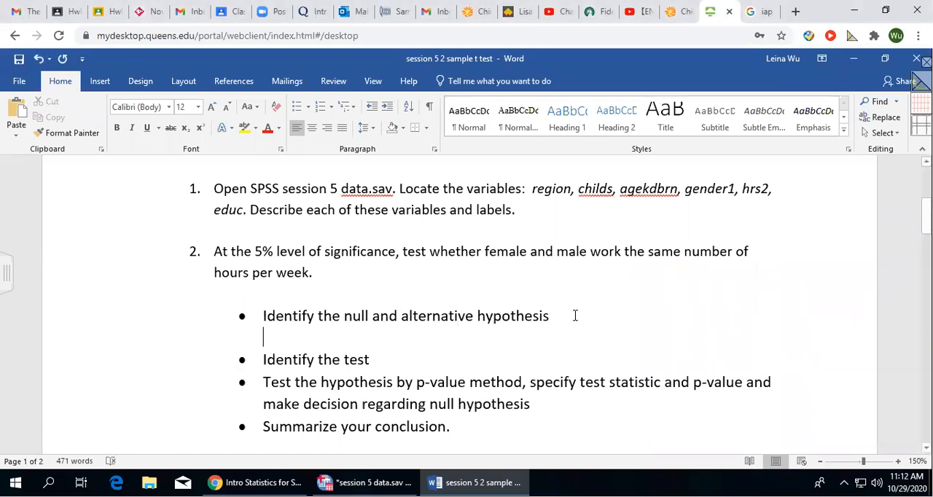
pyautogui.press('Return')
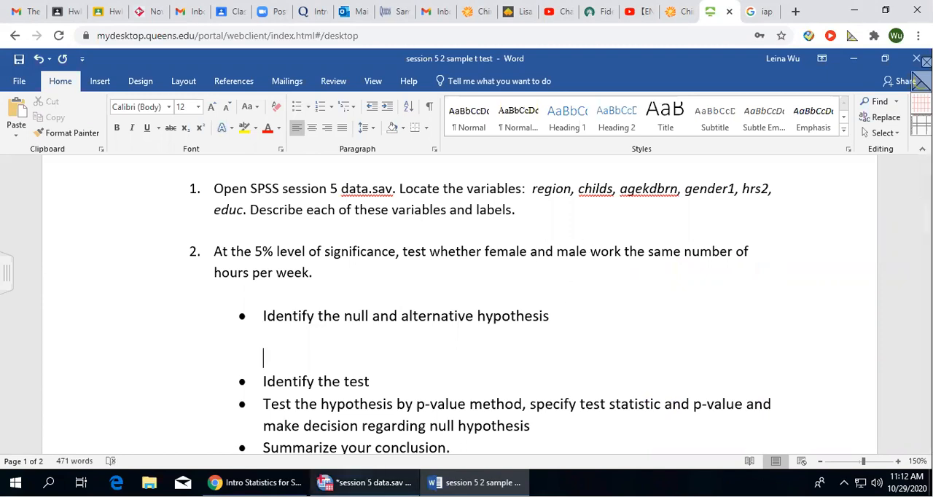
# Write "Variable: gender1" on the first blank line under the null and alternative hypothesis bullet.
pyautogui.moveTo(364, 483)
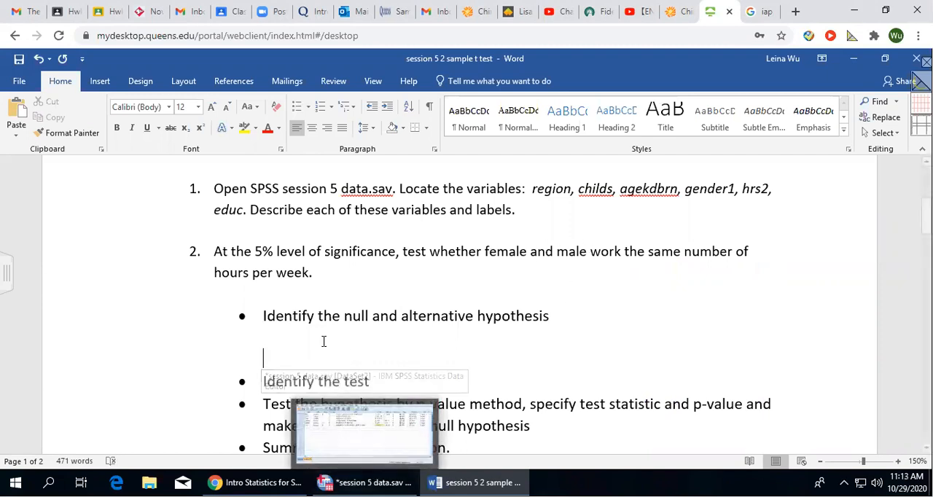
pyautogui.click(358, 291)
pyautogui.click(285, 340)
pyautogui.write('varialb')
pyautogui.press('BackSpace')
pyautogui.press('BackSpace')
pyautogui.press('BackSpace')
pyautogui.press('BackSpace')
pyautogui.press('BackSpace')
pyautogui.press('BackSpace')
pyautogui.press('BackSpace')
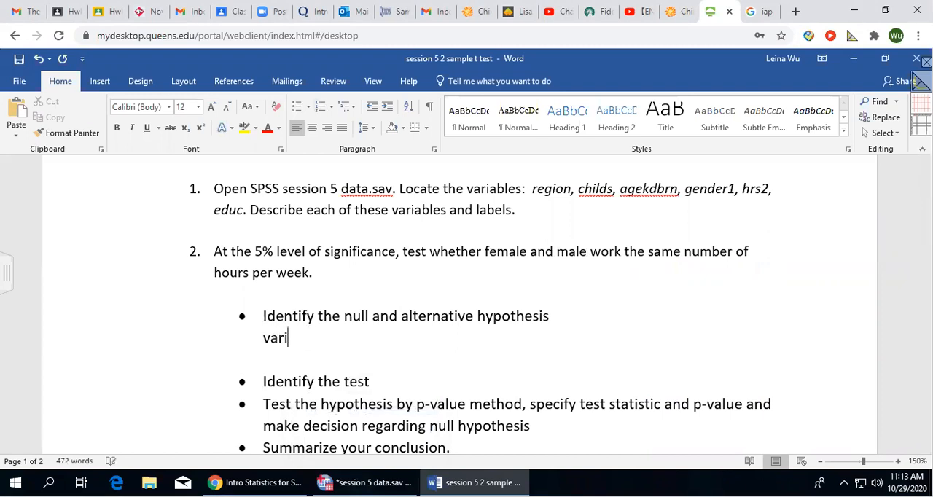
pyautogui.write('varai')
pyautogui.press('BackSpace')
pyautogui.press('BackSpace')
pyautogui.write('iable:')
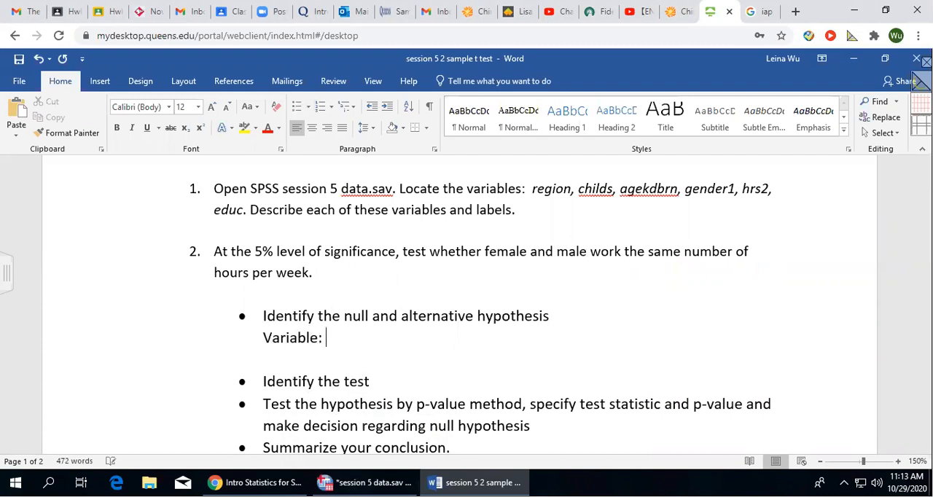
pyautogui.write(' gene')
pyautogui.write('de')
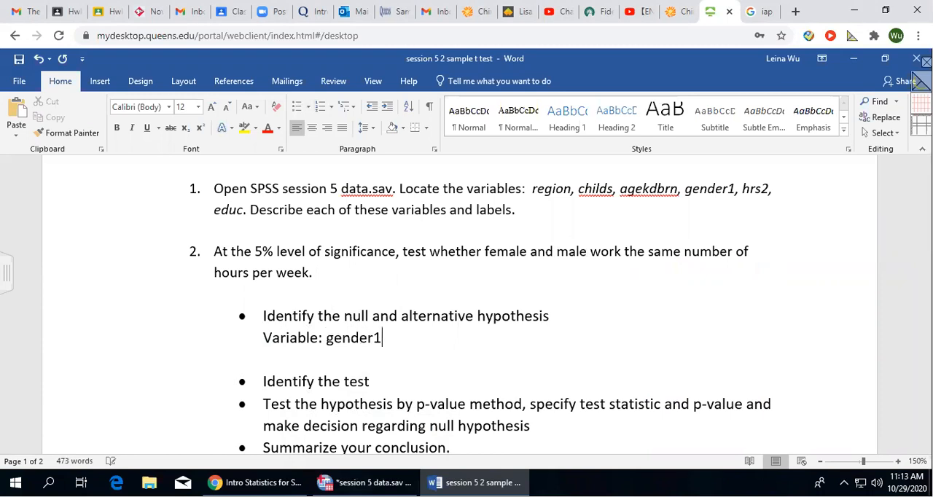
pyautogui.write('r1')
# Switch to the SPSS Data Editor and check which codes the gender1 value labels assign to male and female.
pyautogui.click(364, 482)
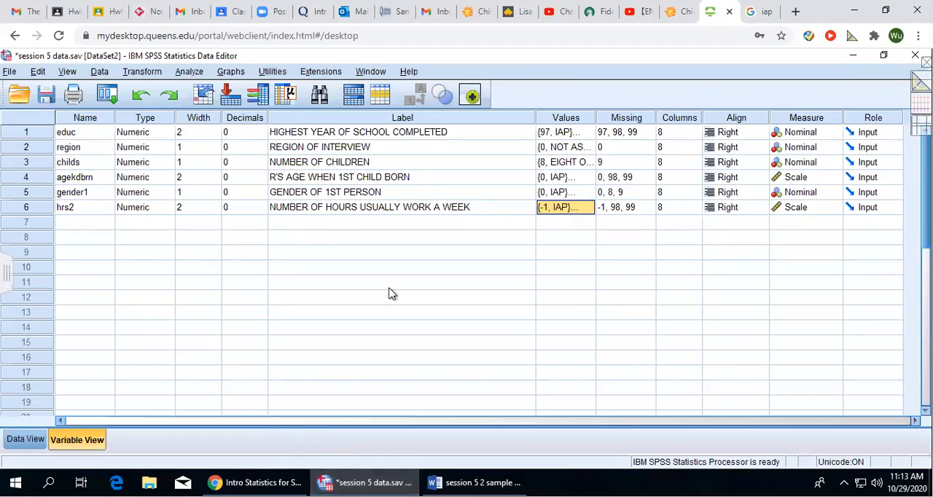
pyautogui.click(436, 192)
pyautogui.click(572, 195)
pyautogui.click(589, 193)
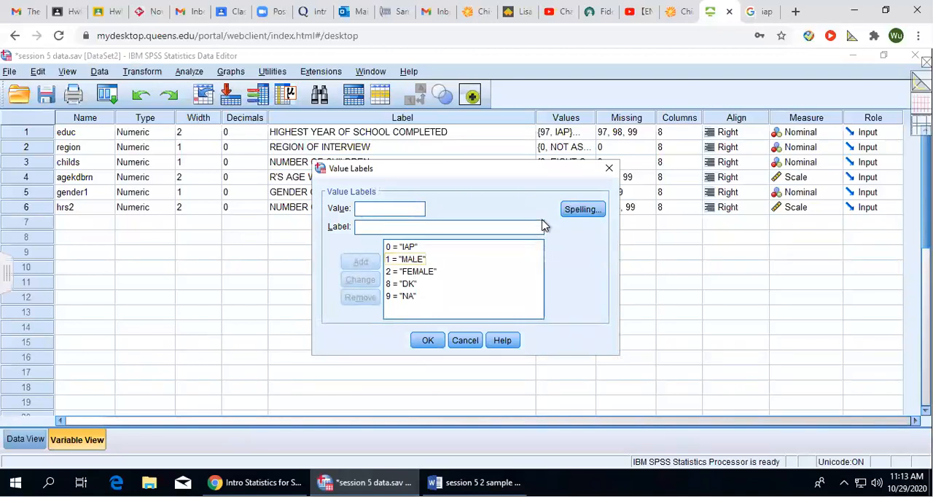
pyautogui.click(609, 168)
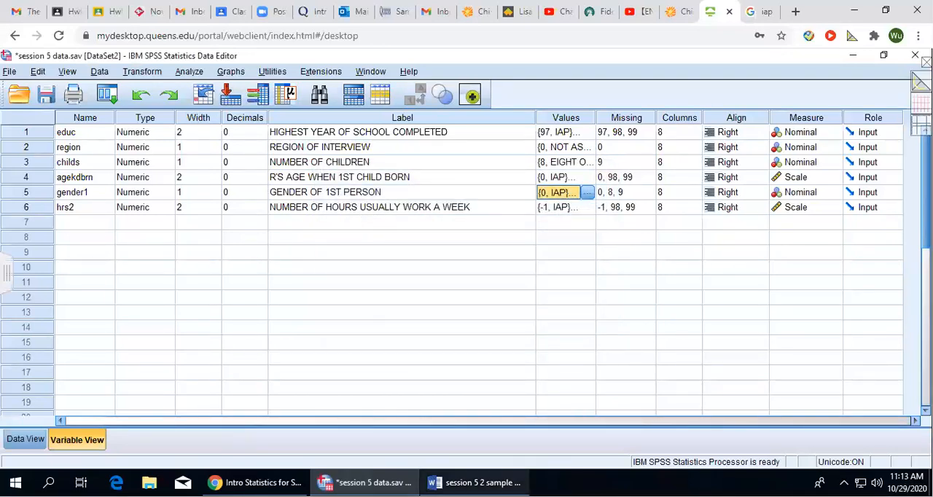
# Switch back to the Word exercise document and write "1=male, 2 = female" on a new line below "Variable: gender1".
pyautogui.click(474, 482)
pyautogui.press('Return')
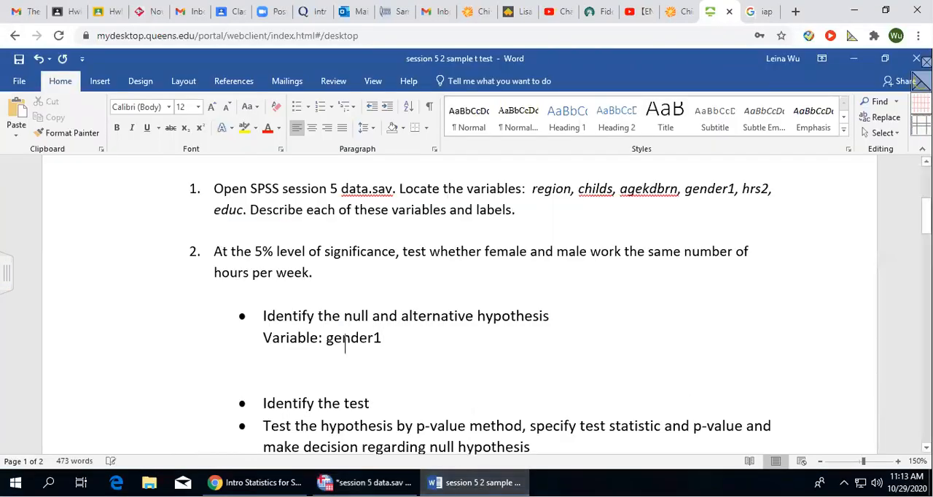
pyautogui.write('1=')
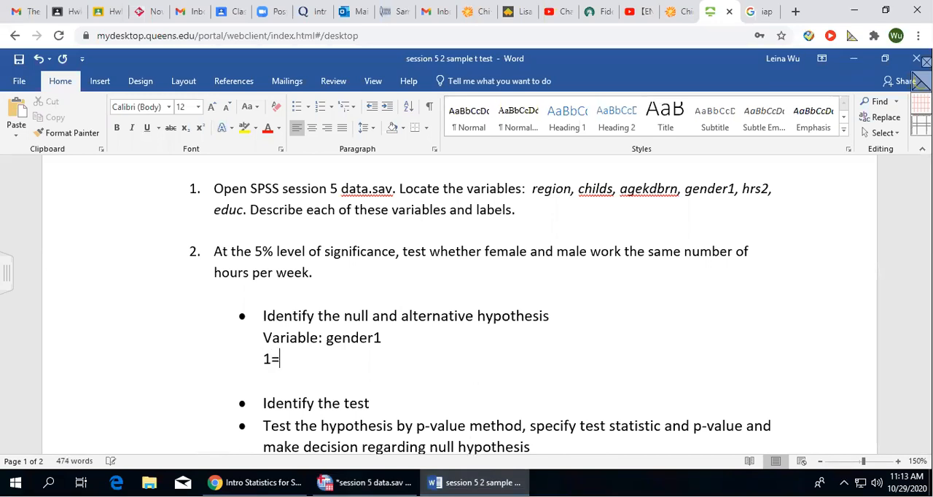
pyautogui.write('male, 2 = fe')
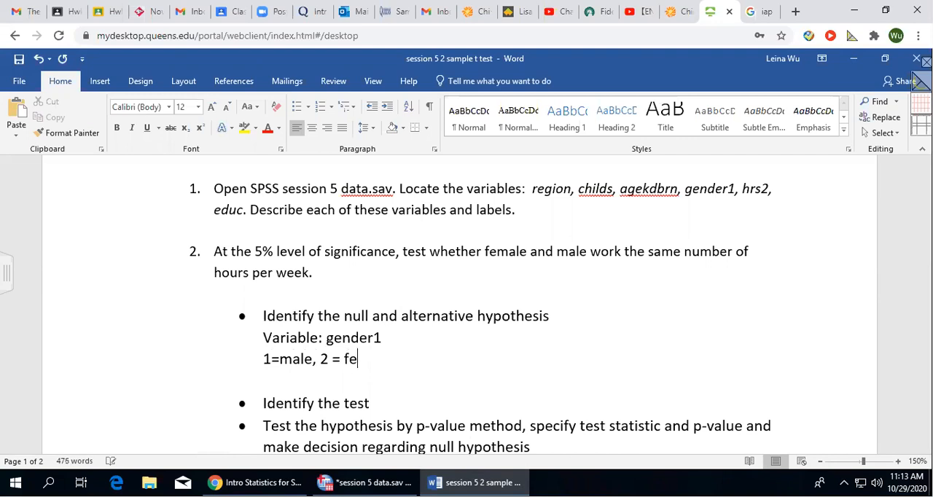
pyautogui.write('male')
pyautogui.press('Return')
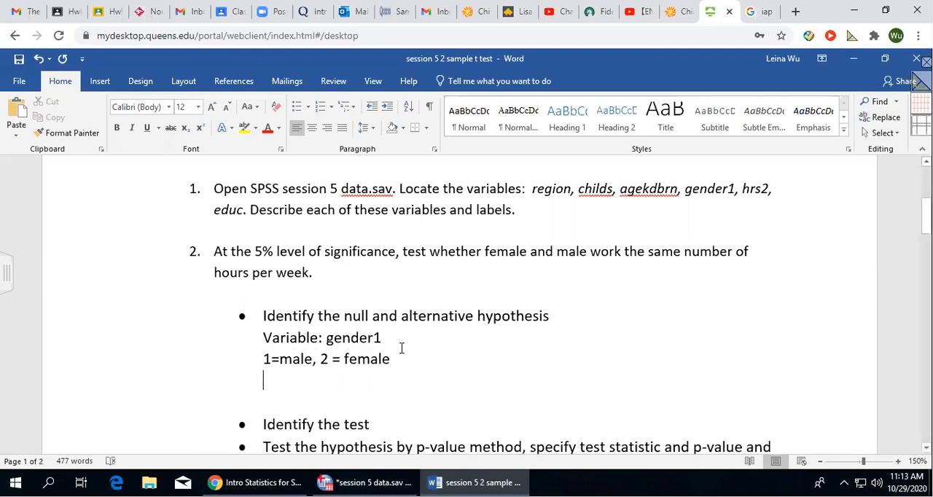
# Leave a blank line below the gender codes and write the null hypothesis "H0: μ1=μ2", using the μ symbol.
pyautogui.press('Return')
pyautogui.write('H0:')
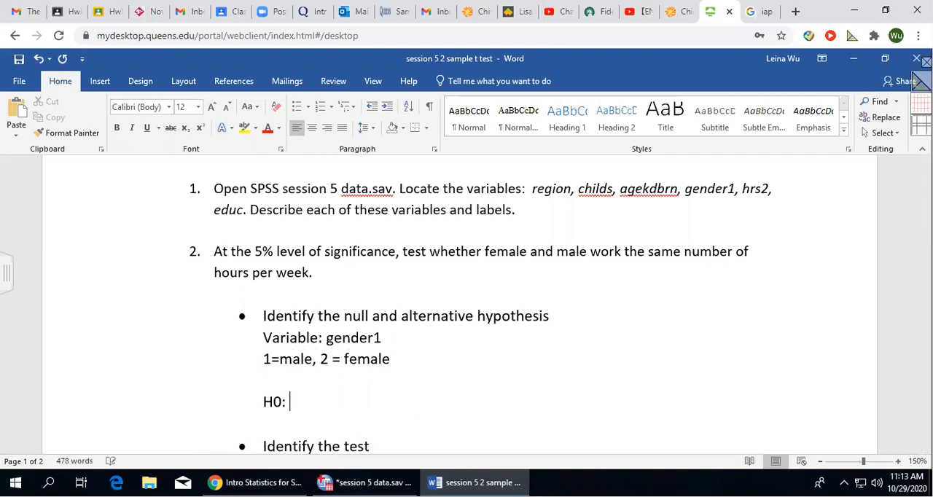
pyautogui.scroll(-3, 466, 339)
pyautogui.scroll(1, 479, 280)
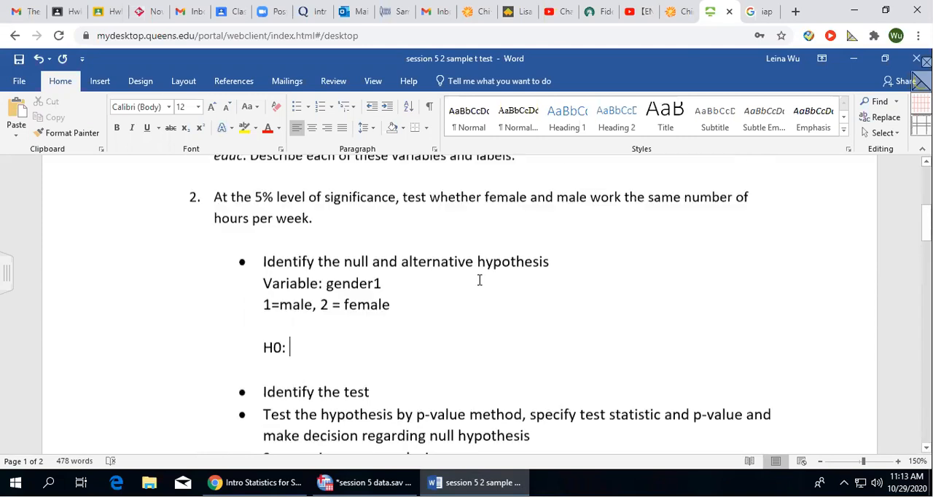
pyautogui.scroll(1, 479, 280)
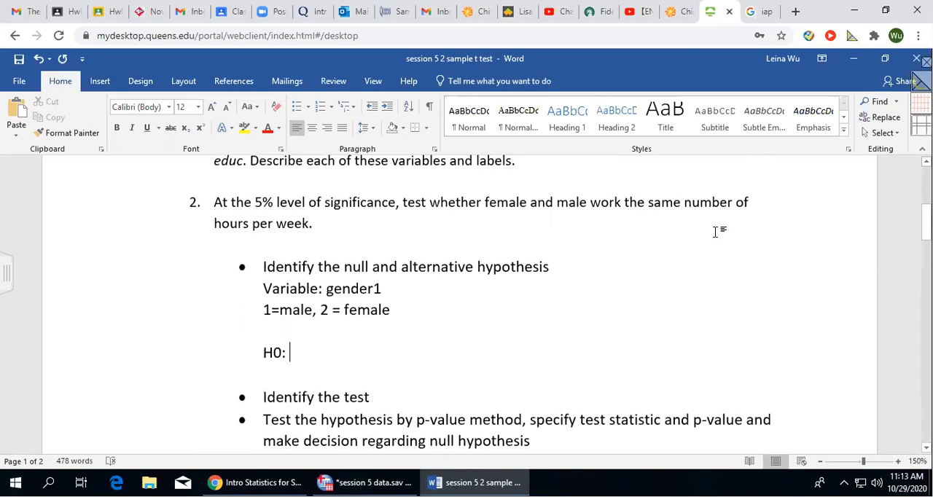
pyautogui.click(100, 83)
pyautogui.click(851, 118)
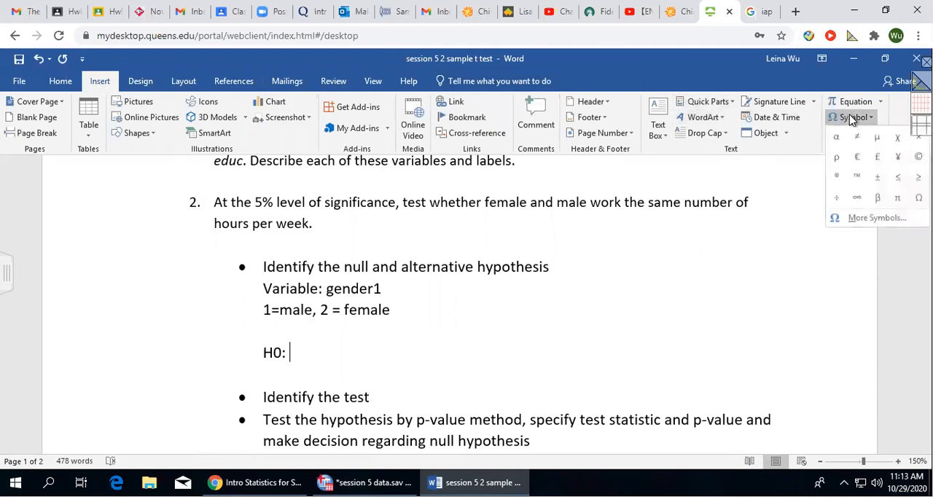
pyautogui.click(877, 137)
pyautogui.write('1=')
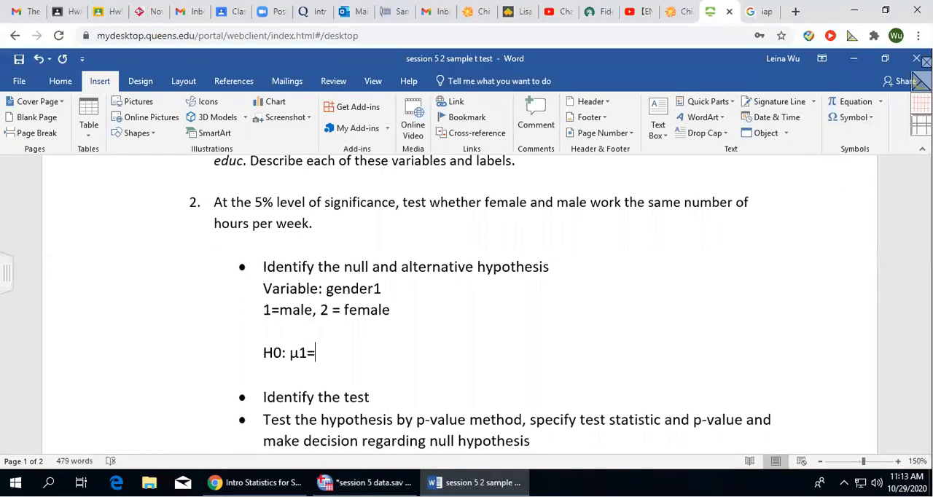
pyautogui.click(853, 117)
pyautogui.write('=')
pyautogui.click(836, 139)
pyautogui.write('2')
# Format the 1, the 2 and the 0 in the null hypothesis line as subscripts.
pyautogui.moveTo(299, 351); pyautogui.dragTo(307, 352)
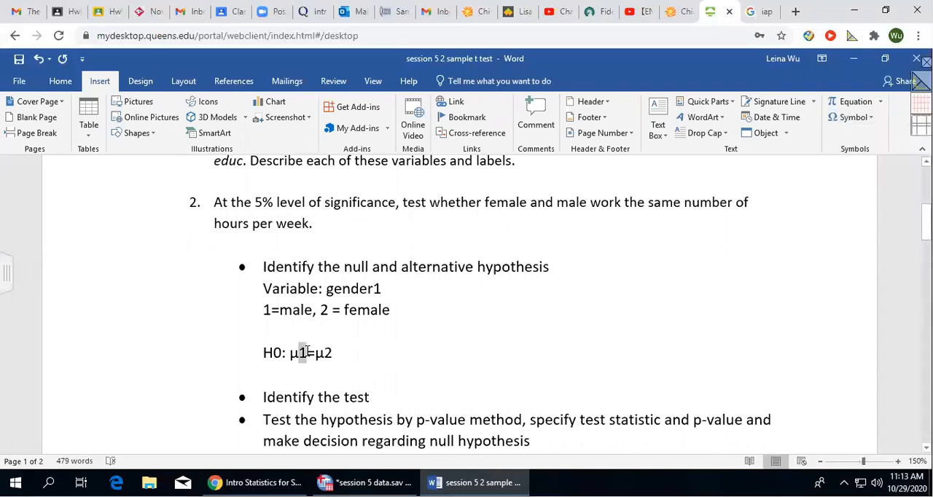
pyautogui.click(58, 81)
pyautogui.click(185, 127)
pyautogui.moveTo(321, 353); pyautogui.dragTo(332, 353)
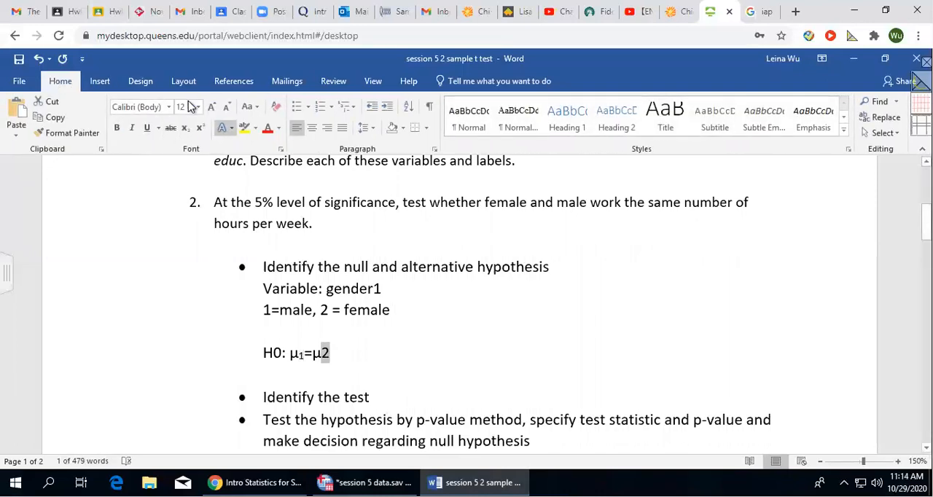
pyautogui.click(185, 128)
pyautogui.moveTo(272, 352); pyautogui.dragTo(285, 353)
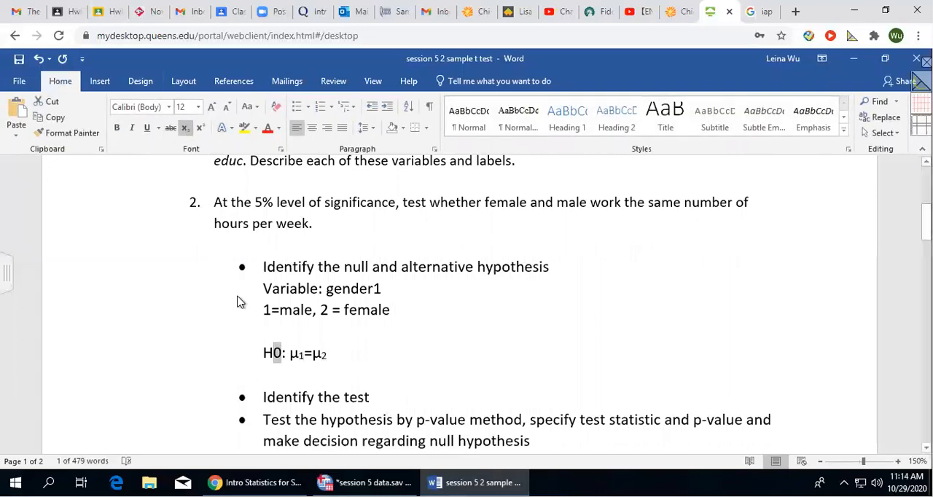
pyautogui.click(185, 127)
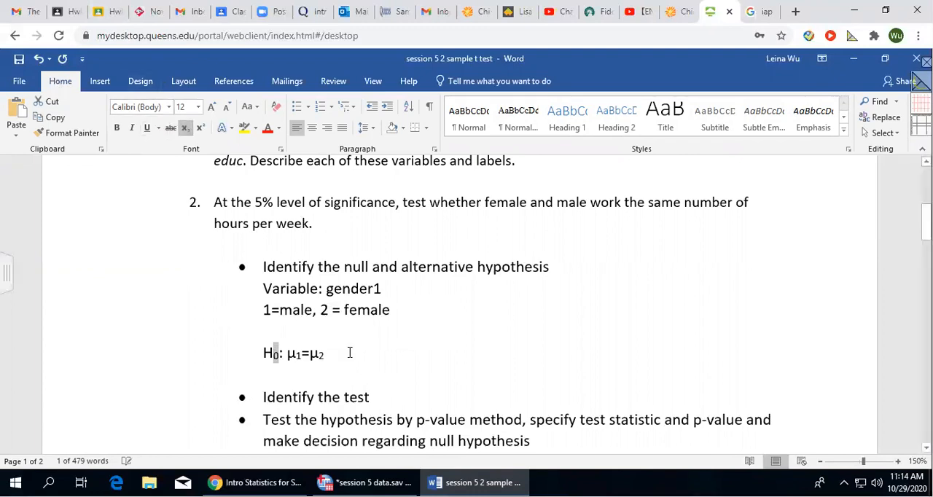
pyautogui.click(349, 353)
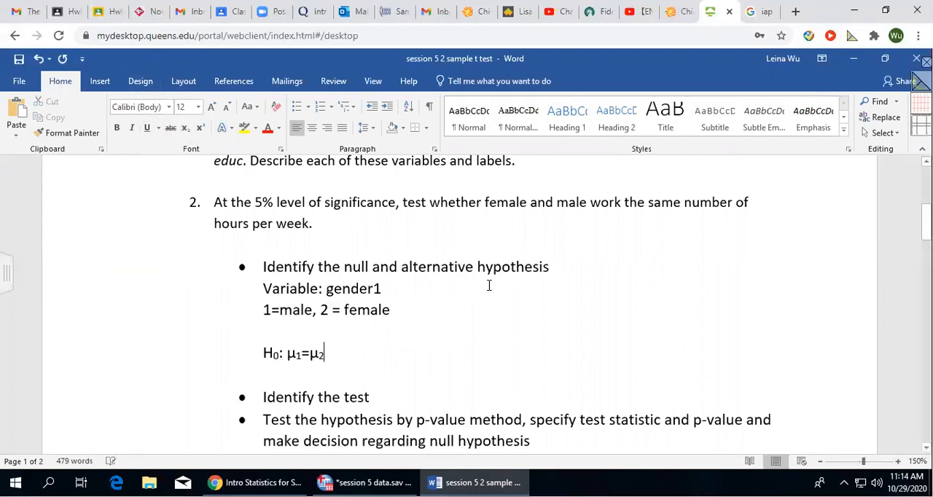
# Duplicate the null hypothesis on the line below it and change the copy's H subscript to a.
pyautogui.press('Return')
pyautogui.write('Ha;')
pyautogui.press('BackSpace')
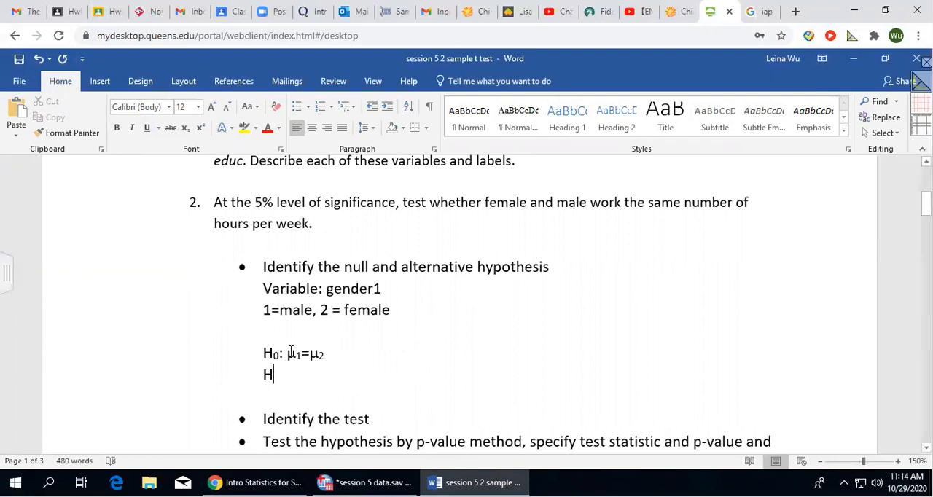
pyautogui.moveTo(264, 352); pyautogui.dragTo(330, 354)
pyautogui.hotkey('ctrl', 'c')
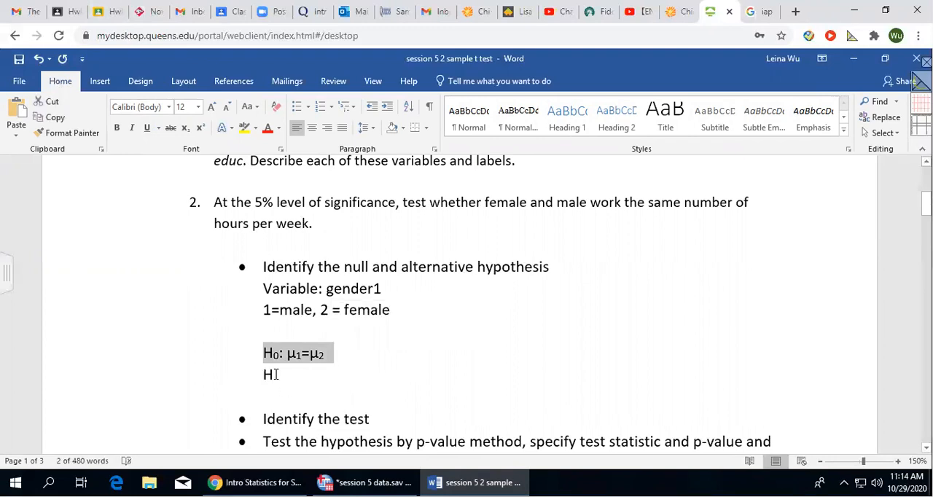
pyautogui.doubleClick(275, 376)
pyautogui.hotkey('ctrl', 'v')
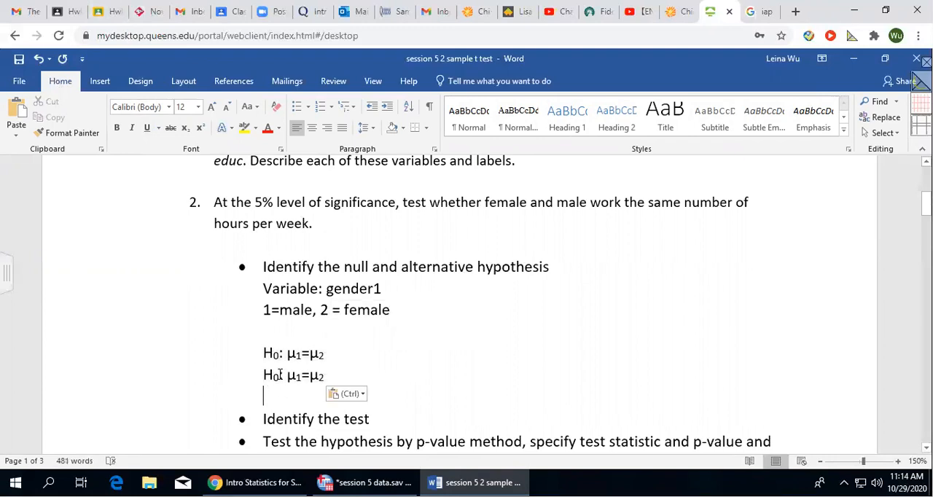
pyautogui.click(279, 375)
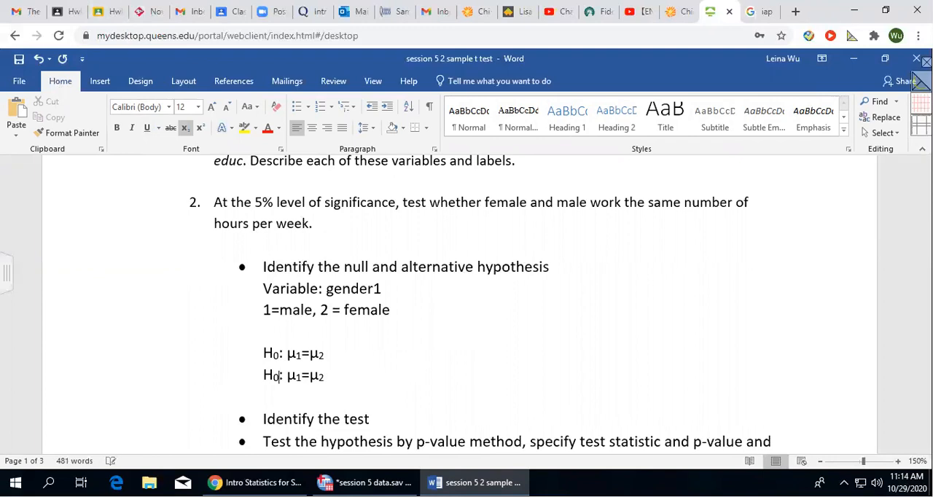
pyautogui.press('BackSpace')
pyautogui.write('a')
# Replace the equals sign in the alternative hypothesis with the ≠ symbol.
pyautogui.click(309, 373)
pyautogui.press('BackSpace')
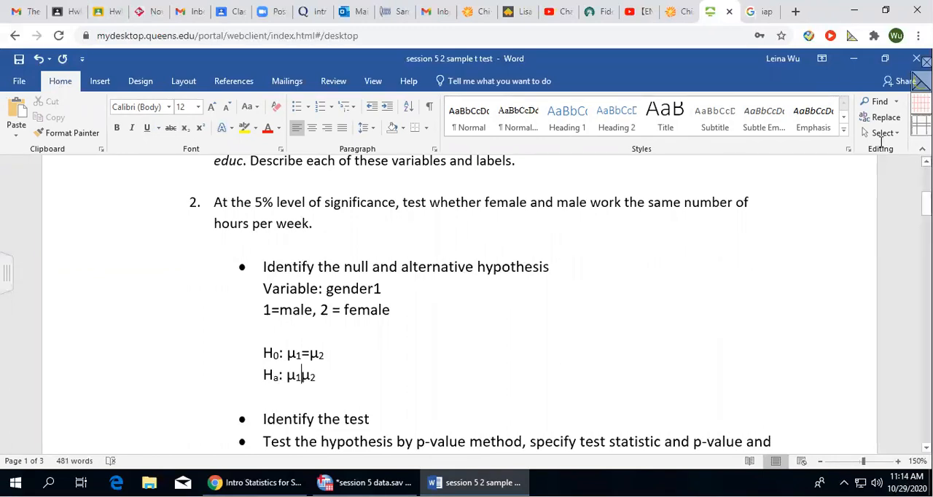
pyautogui.click(99, 81)
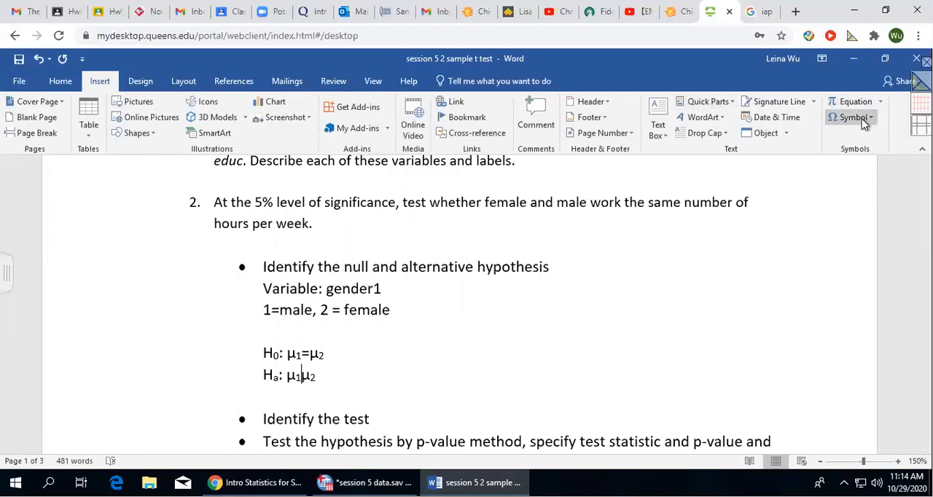
pyautogui.click(862, 120)
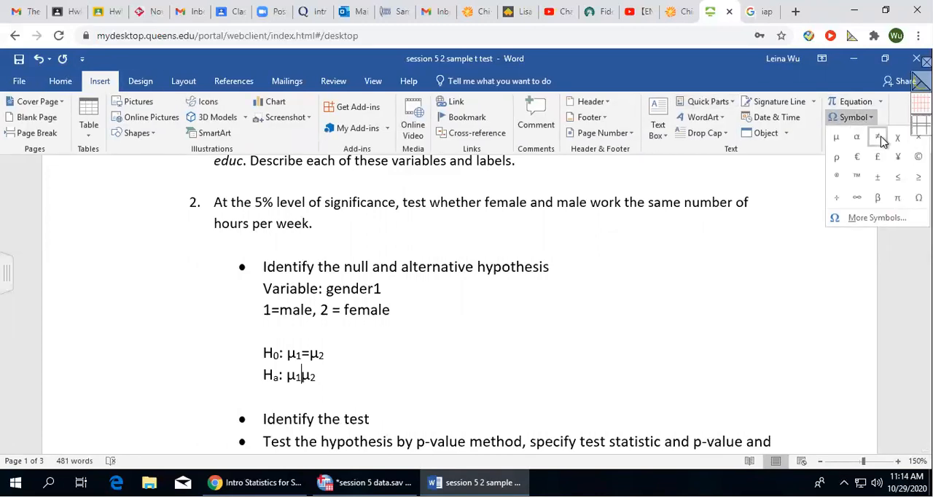
pyautogui.click(876, 137)
pyautogui.click(371, 375)
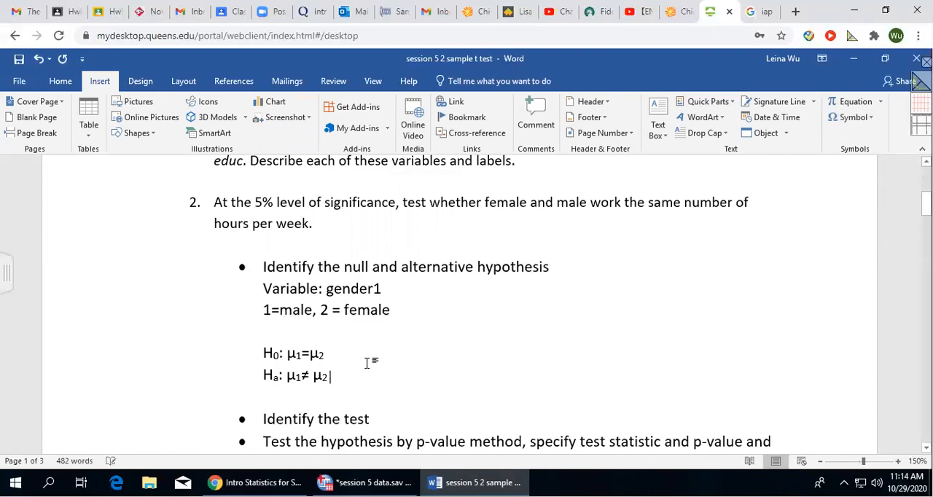
# Add the note "(two-tailed test)" at the end of the alternative hypothesis line.
pyautogui.click(61, 82)
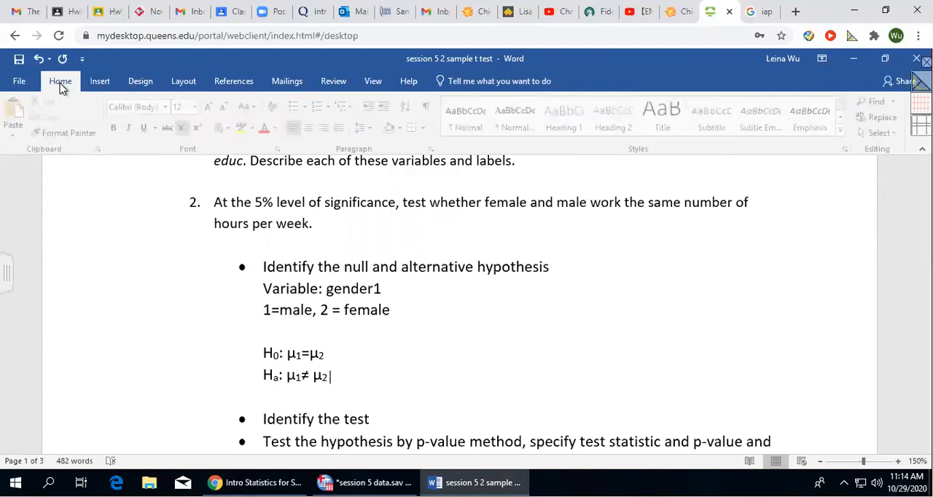
pyautogui.write('two-tailed test)')
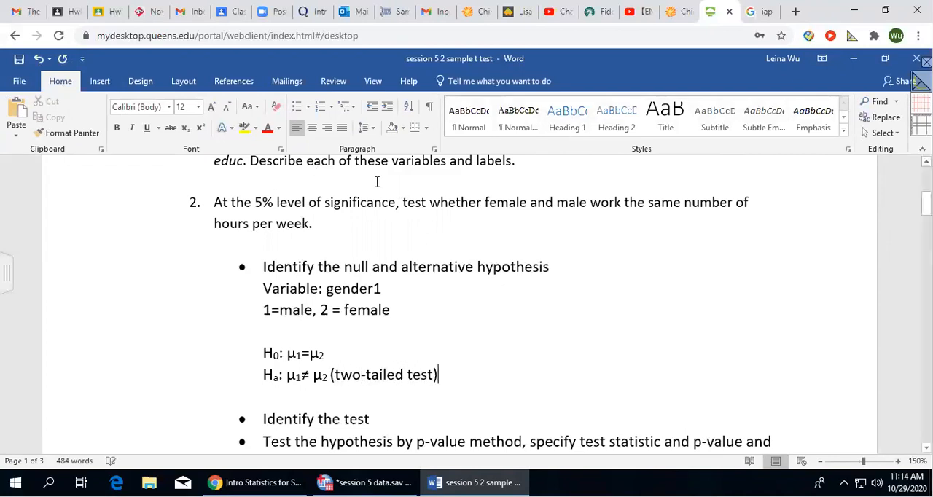
# Highlight the answer in yellow, from the "Variable: gender1" line through the alternative hypothesis.
pyautogui.scroll(-2, 377, 181)
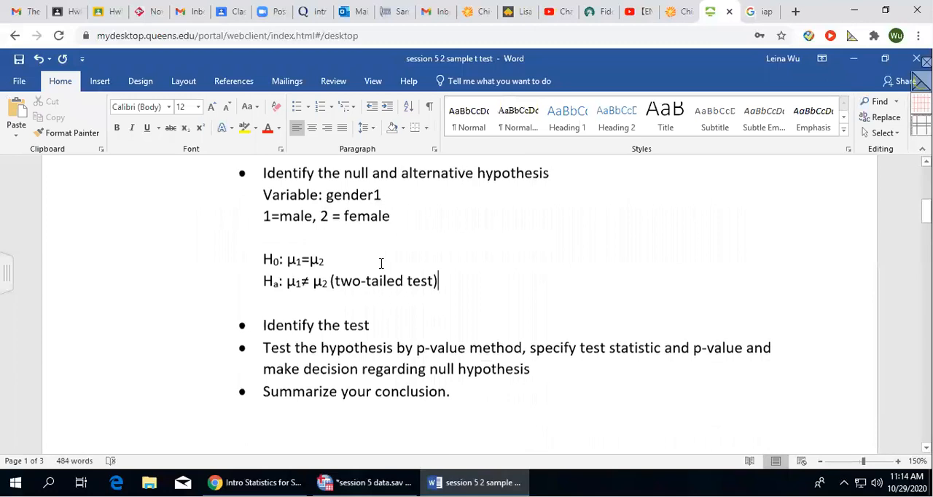
pyautogui.moveTo(263, 190); pyautogui.dragTo(458, 277)
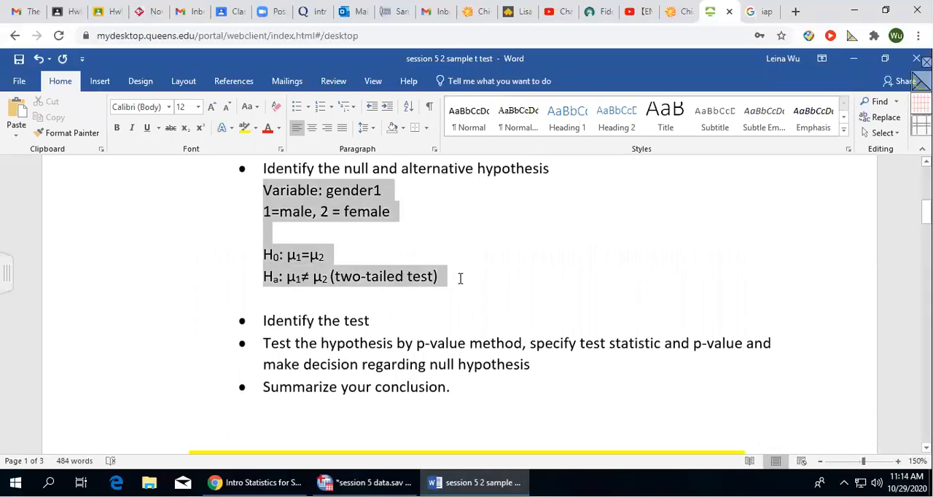
pyautogui.click(245, 128)
pyautogui.click(460, 224)
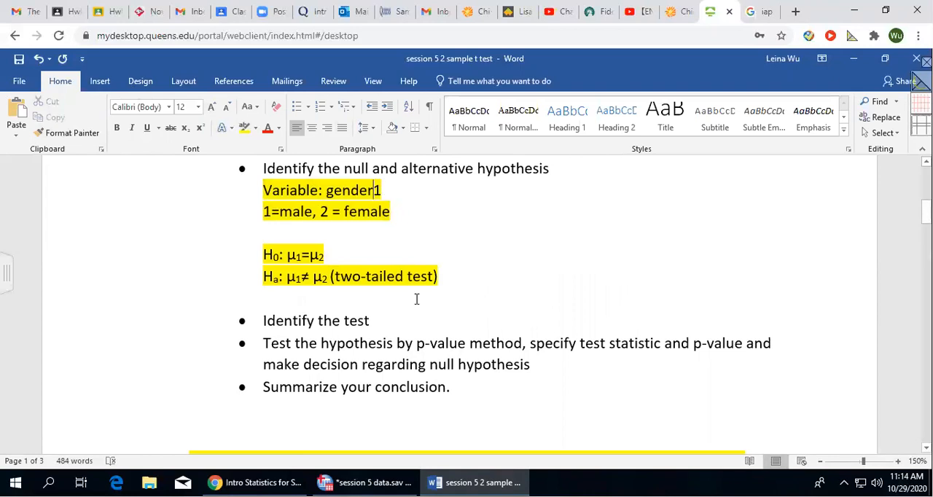
# Extend the variable line under the hypothesis bullet to read "Variable: gender1 and hrs2".
pyautogui.scroll(4, 450, 245)
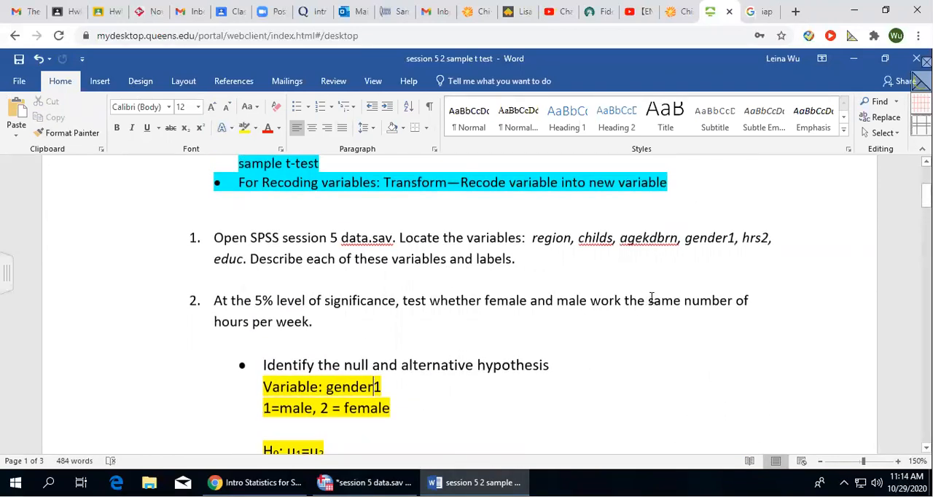
pyautogui.moveTo(651, 297); pyautogui.dragTo(736, 302)
pyautogui.click(187, 336)
pyautogui.scroll(-1, 437, 336)
pyautogui.click(384, 337)
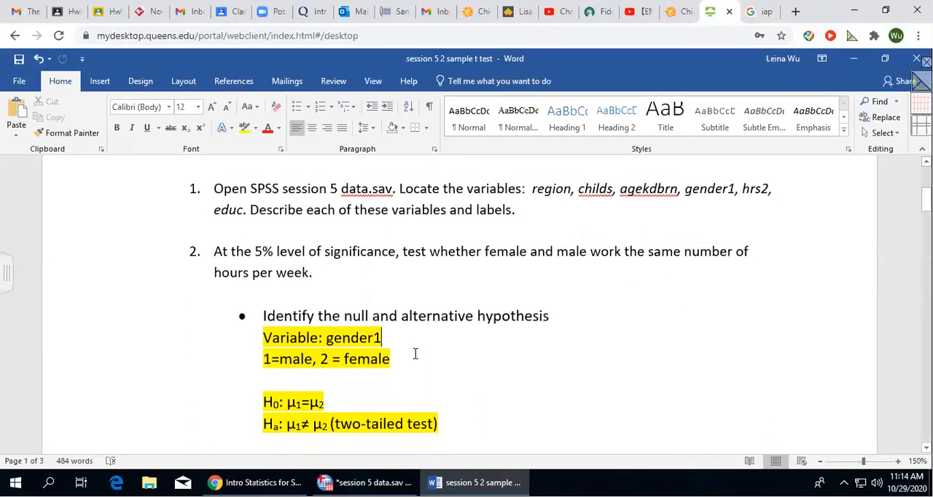
pyautogui.write(',')
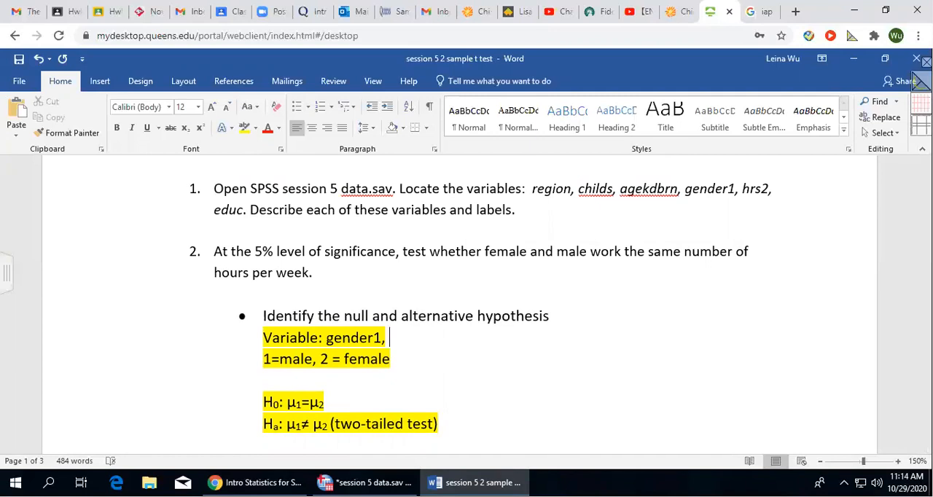
pyautogui.press('BackSpace')
pyautogui.press('BackSpace')
pyautogui.write('and ')
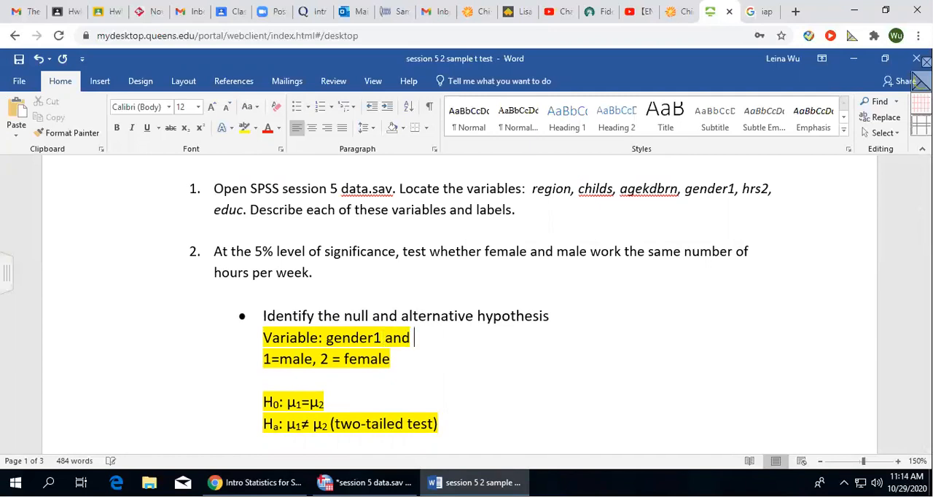
pyautogui.write('hrs2')
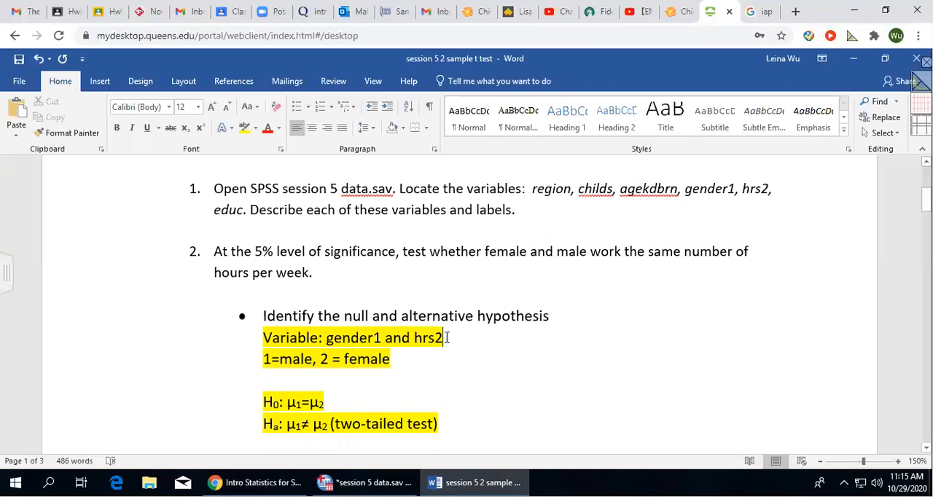
# Insert unbulleted blank lines below the bullet "Identify the test".
pyautogui.scroll(-4, 451, 342)
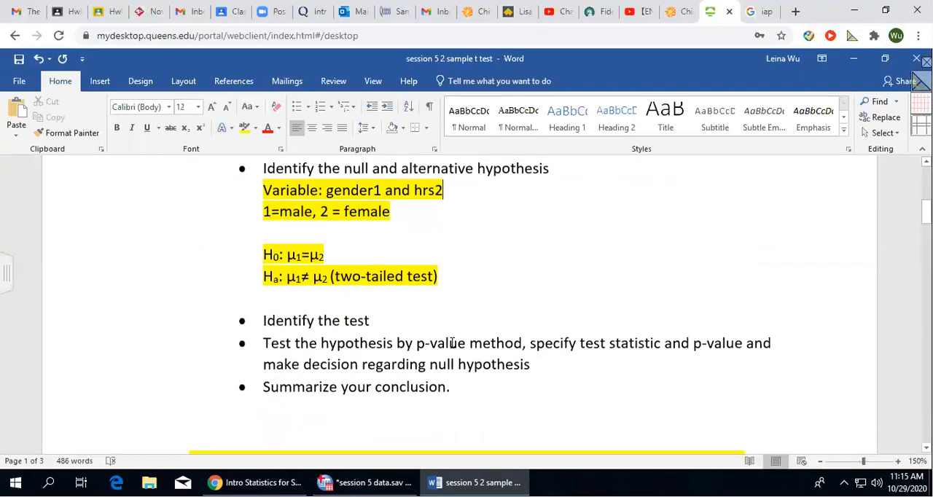
pyautogui.click(418, 273)
pyautogui.press('Return')
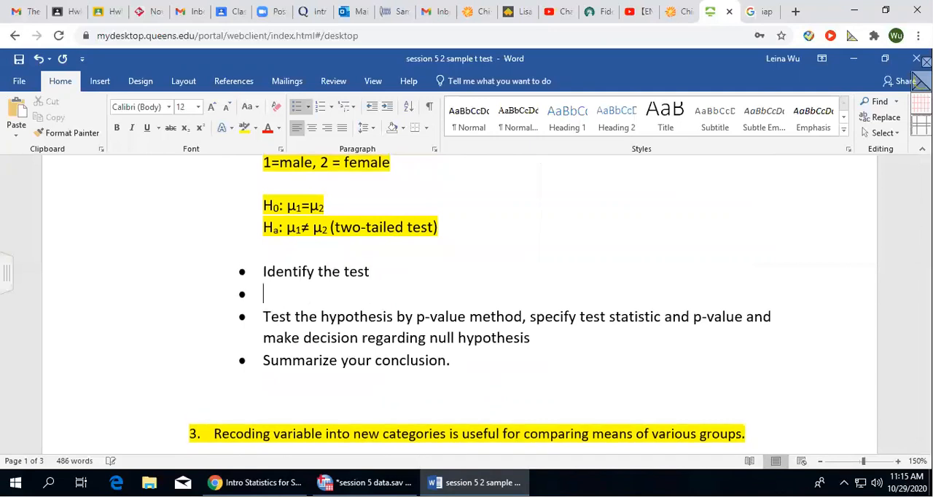
pyautogui.press('BackSpace')
pyautogui.press('Return')
pyautogui.write('tw')
pyautogui.press('BackSpace')
pyautogui.press('BackSpace')
pyautogui.press('Return')
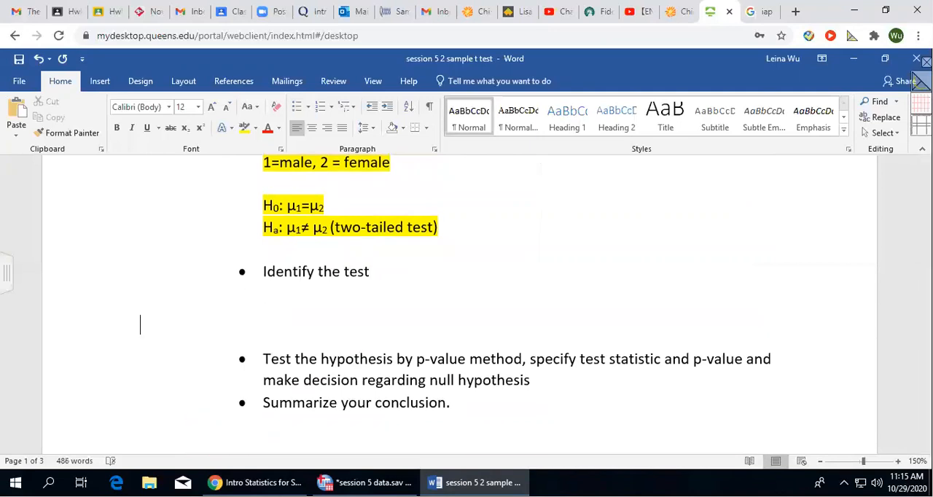
# Write "Two independent sample" on the line directly below the bullet "Identify the test".
pyautogui.click(271, 295)
pyautogui.write('tw')
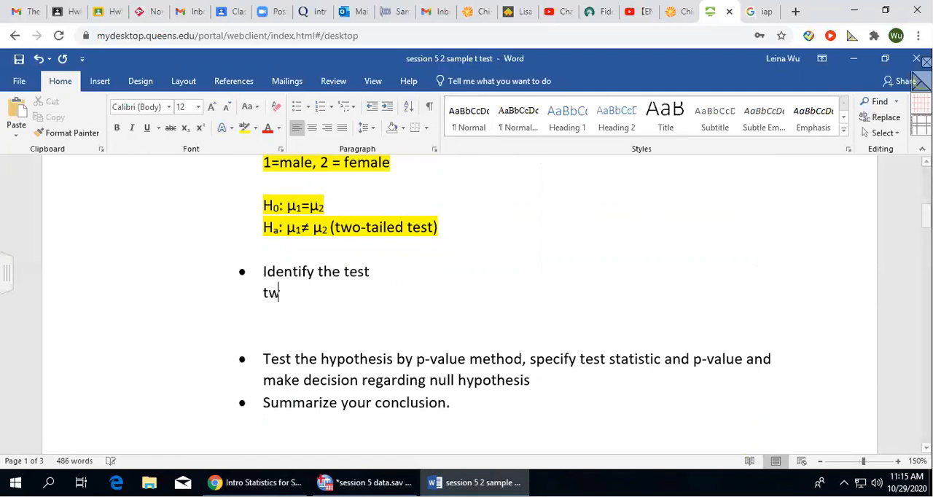
pyautogui.write('o sample')
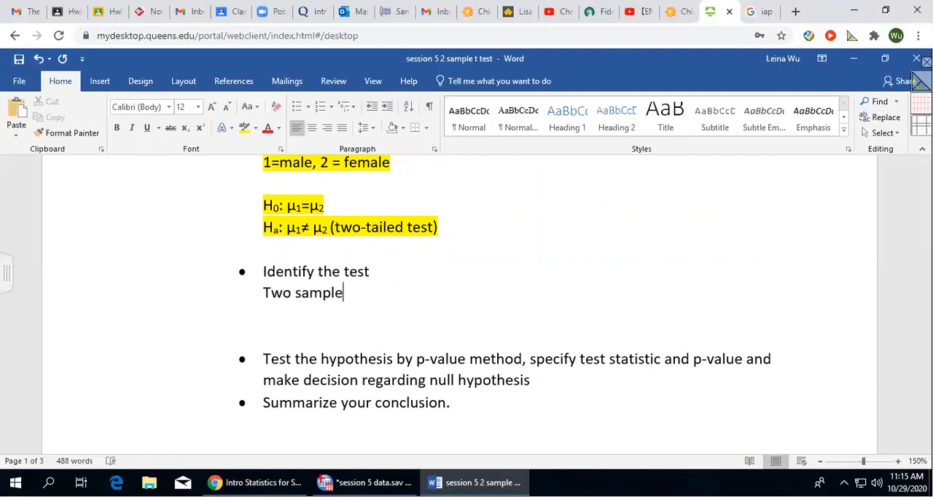
pyautogui.click(293, 292)
pyautogui.write('independetn')
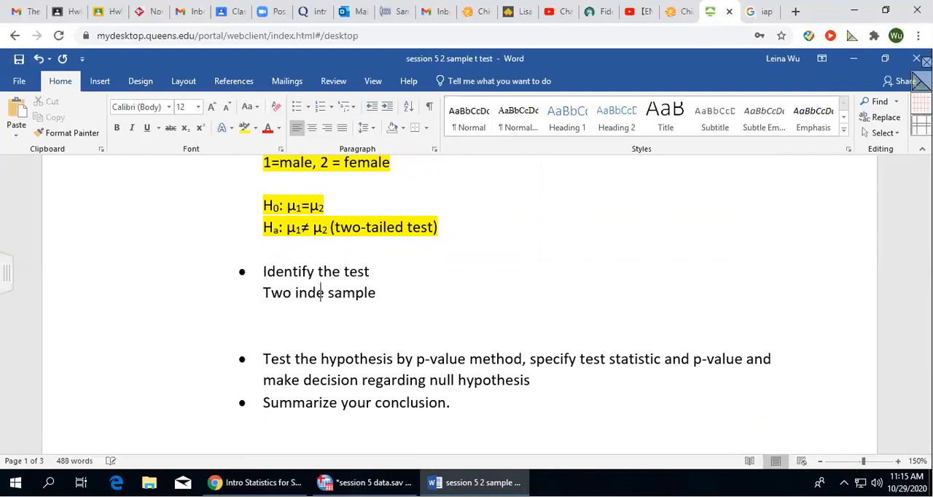
pyautogui.press('BackSpace')
pyautogui.press('BackSpace')
pyautogui.press('BackSpace')
pyautogui.write('nt')
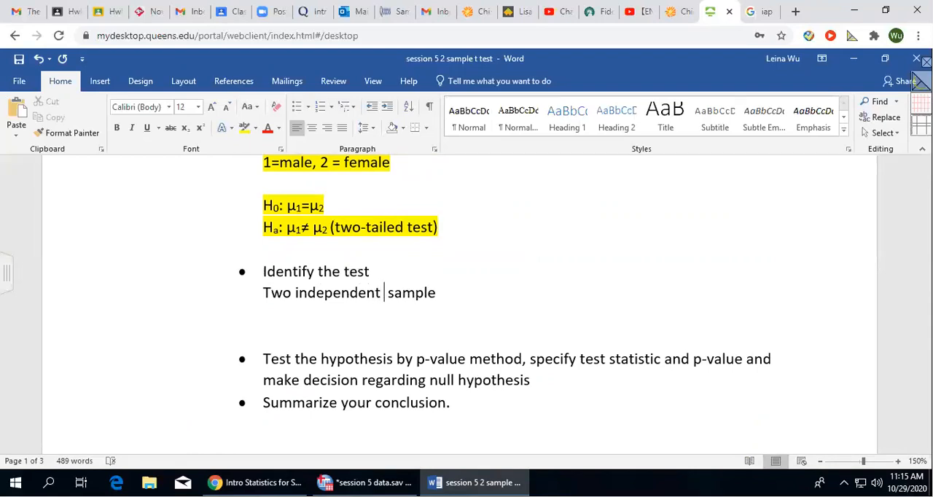
pyautogui.press('Delete')
# Extend the test line to read "Two independent samples→ two sample t -test".
pyautogui.click(438, 293)
pyautogui.write('s ')
pyautogui.write('__')
pyautogui.press('BackSpace')
pyautogui.press('BackSpace')
pyautogui.press('BackSpace')
pyautogui.write('--')
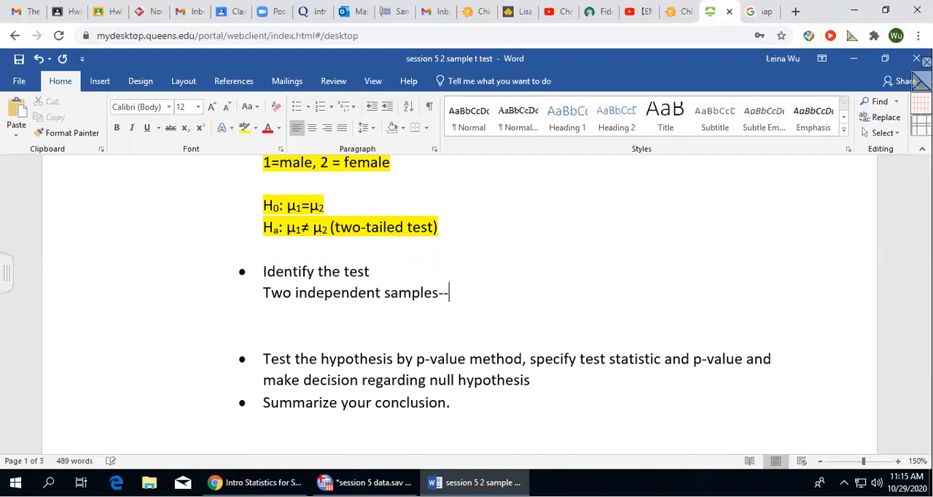
pyautogui.write('> two sample t -test')
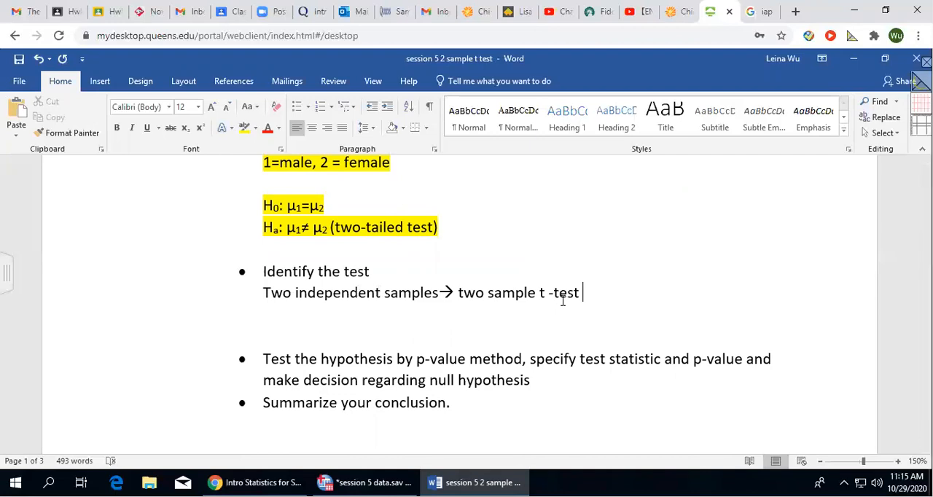
# Start a new line below the test line with "Assume the two populations".
pyautogui.press('Return')
pyautogui.write('as')
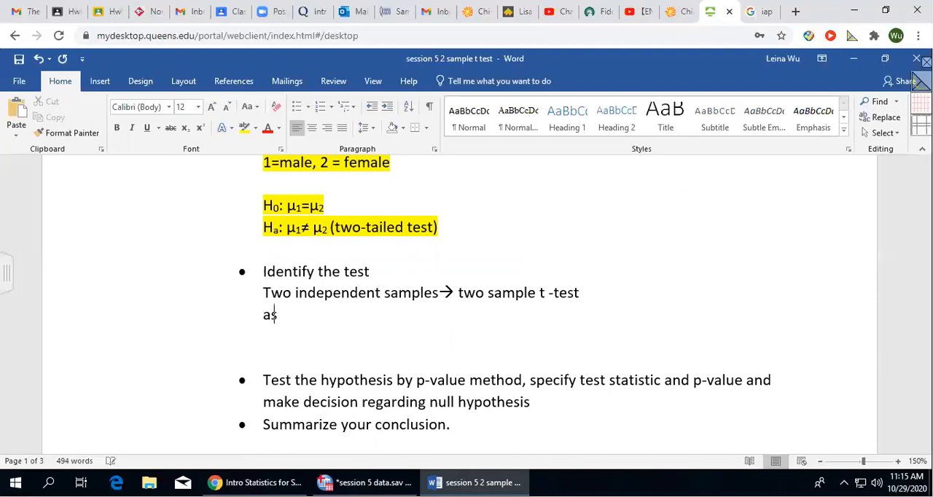
pyautogui.write('sume the ')
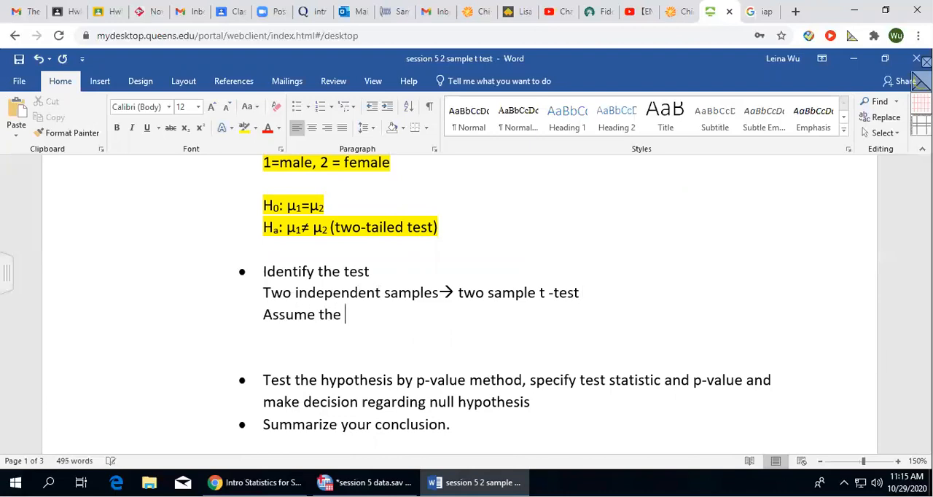
pyautogui.write('twos p')
pyautogui.press('BackSpace')
pyautogui.press('BackSpace')
pyautogui.press('BackSpace')
pyautogui.write('population')
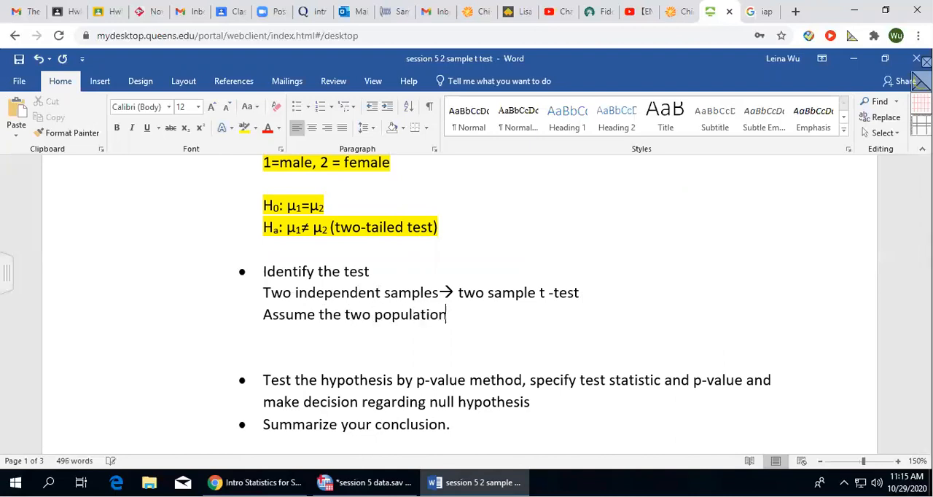
pyautogui.write(" don't have the sam")
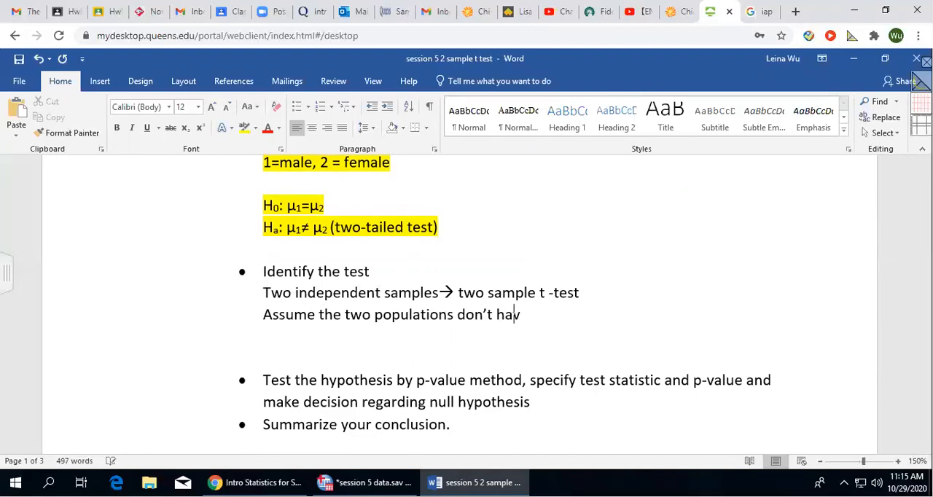
pyautogui.write(' e')
# Continue the assumption sentence with "don't have the same population standard".
pyautogui.press('BackSpace')
pyautogui.press('BackSpace')
pyautogui.write('e population standard')
pyautogui.click(580, 293)
pyautogui.write('dev')
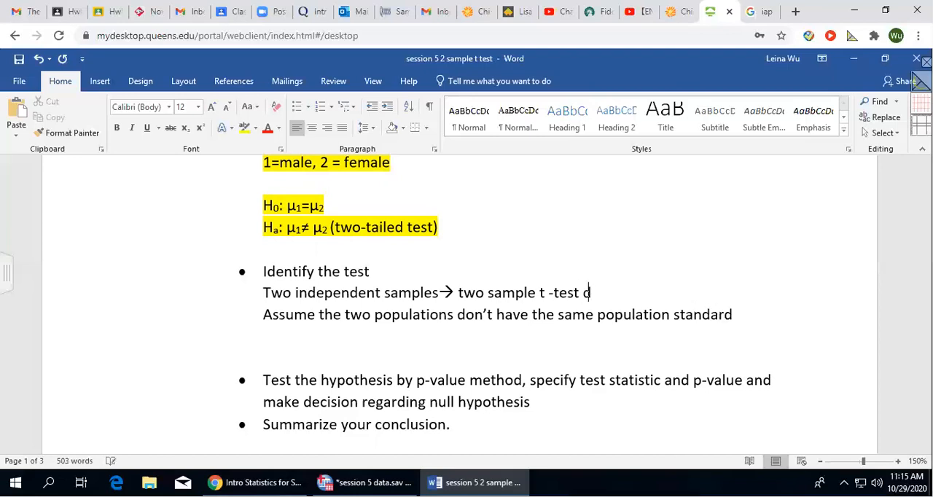
pyautogui.press('BackSpace')
pyautogui.press('BackSpace')
pyautogui.press('BackSpace')
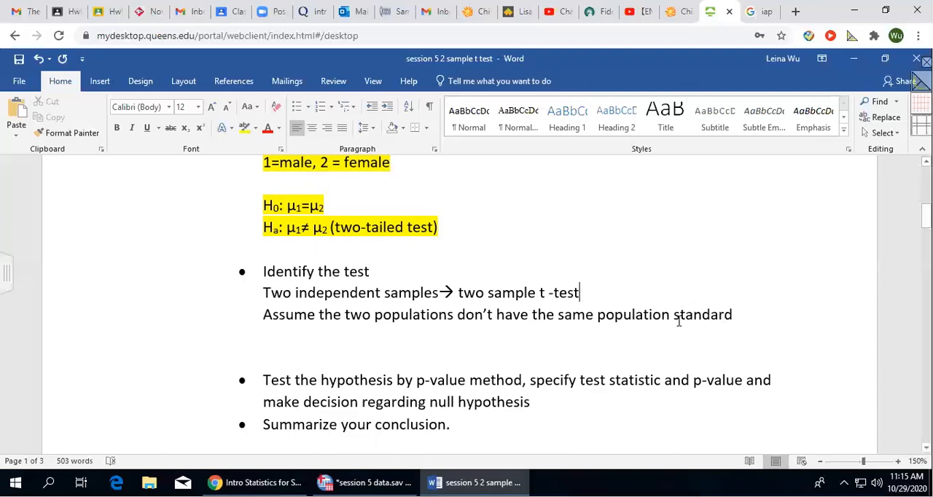
# Complete the assumption sentence with "deviation (no pooled)".
pyautogui.click(755, 315)
pyautogui.write('de')
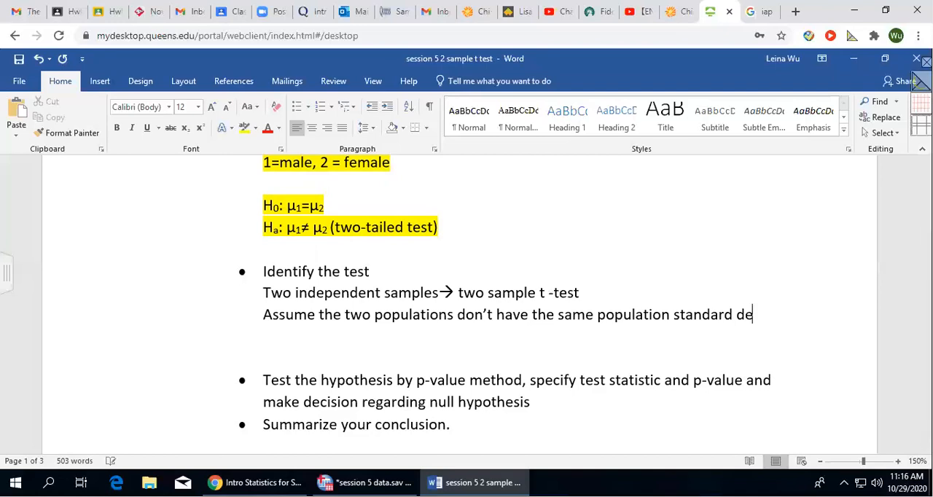
pyautogui.write('viation (n')
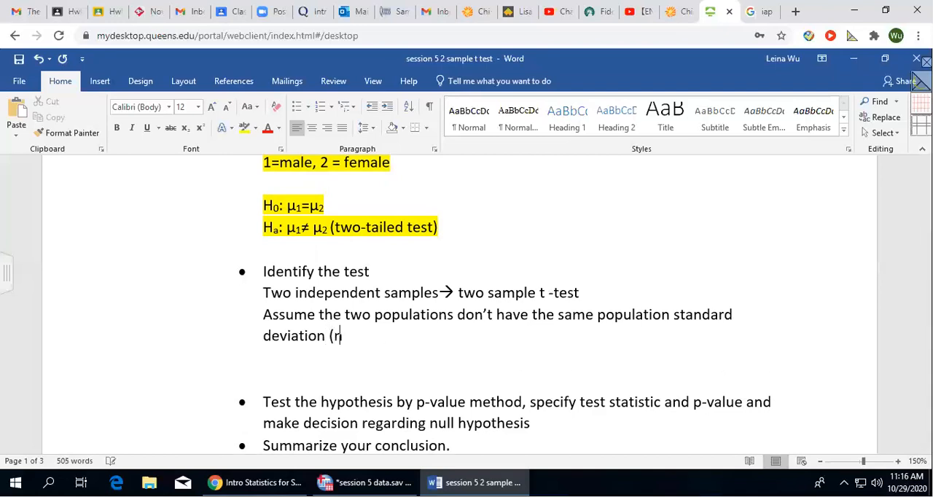
pyautogui.write('o pooled)')
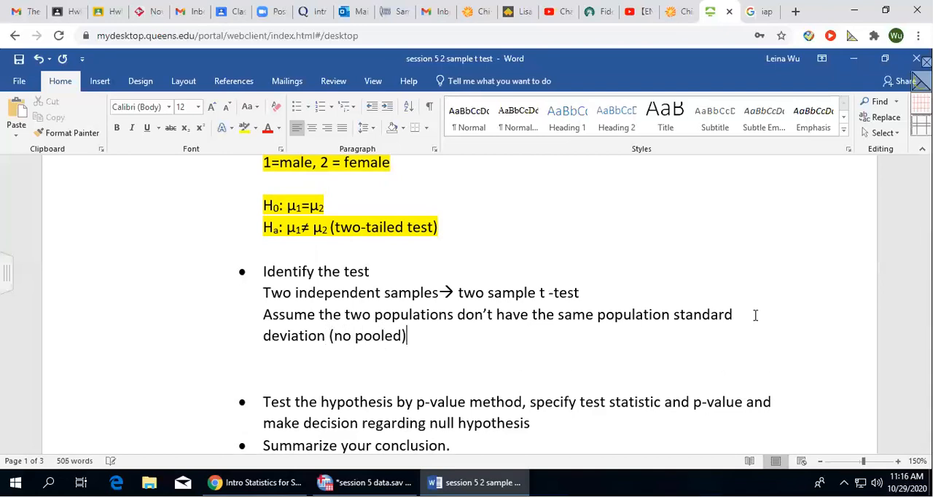
# Highlight the test answer and its assumption in yellow, and reduce the gap below them to one blank line.
pyautogui.moveTo(263, 293); pyautogui.dragTo(427, 336)
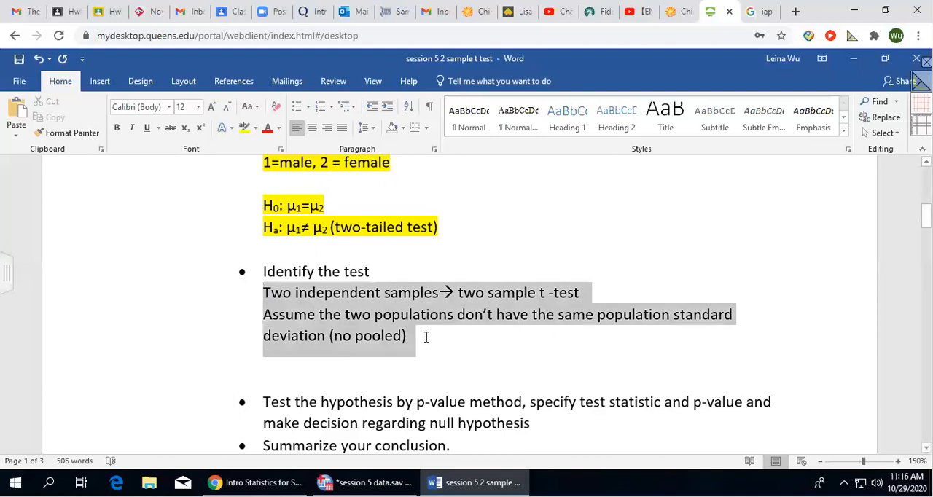
pyautogui.click(245, 127)
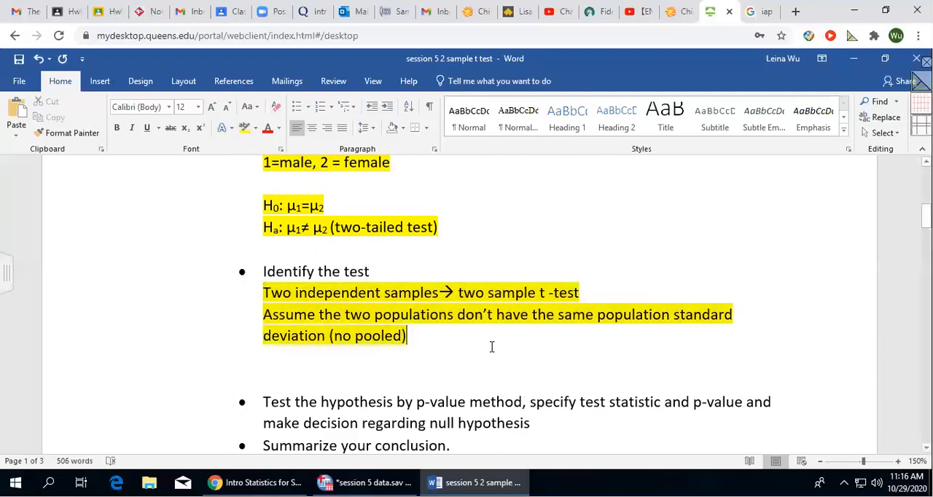
pyautogui.press('Delete')
pyautogui.press('Delete')
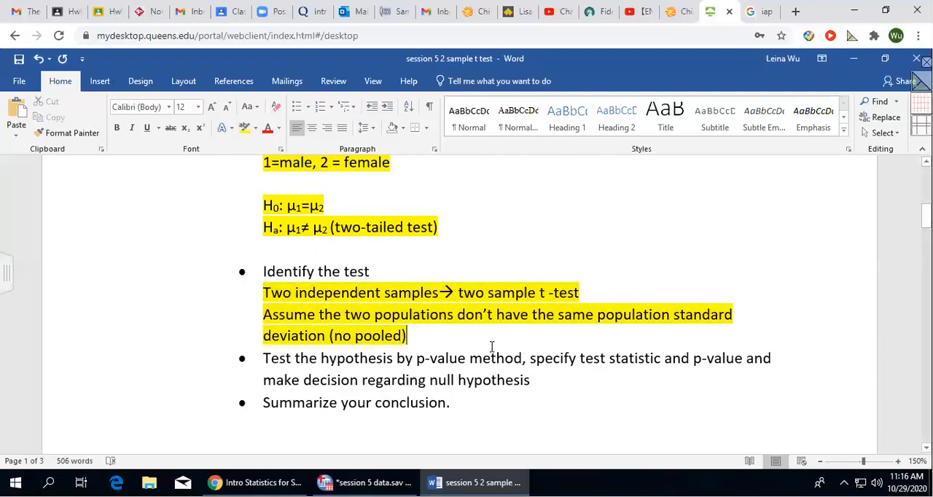
pyautogui.press('Return')
# Change "deviation" to "deviations" in the highlighted assumption sentence.
pyautogui.scroll(-3, 469, 345)
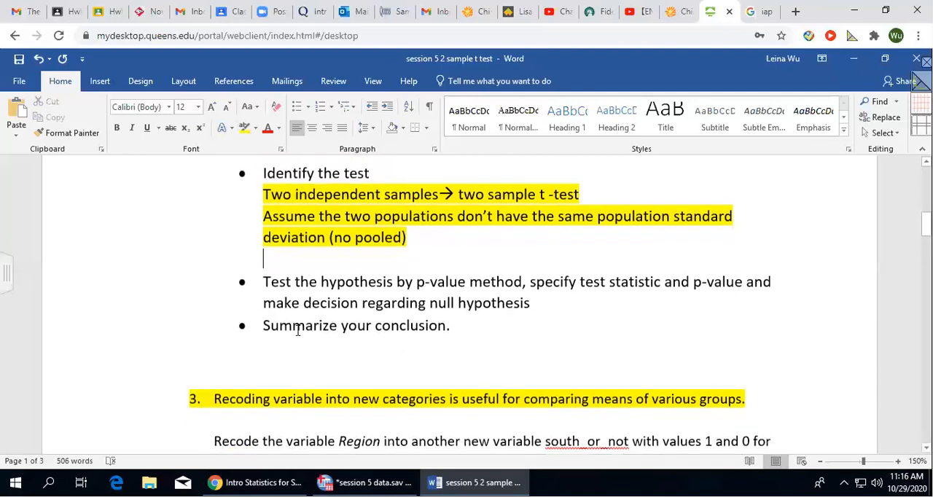
pyautogui.click(332, 237)
pyautogui.write('s')
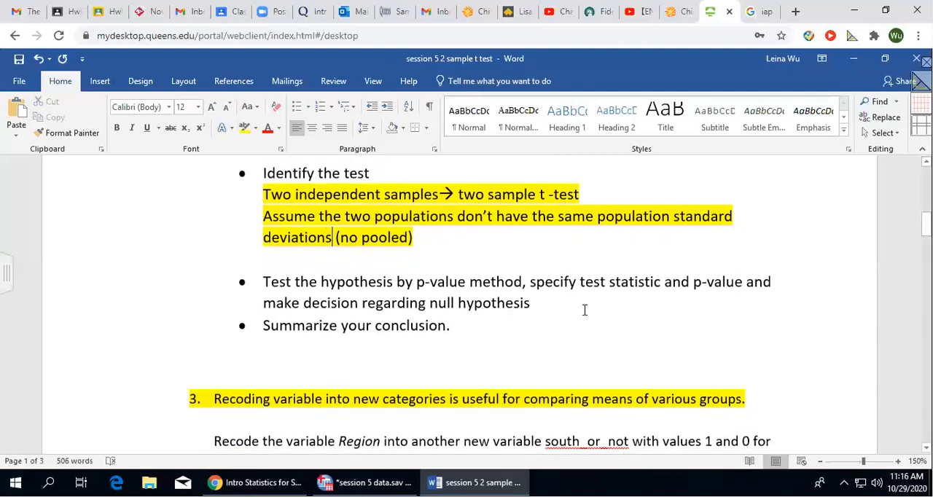
pyautogui.click(584, 309)
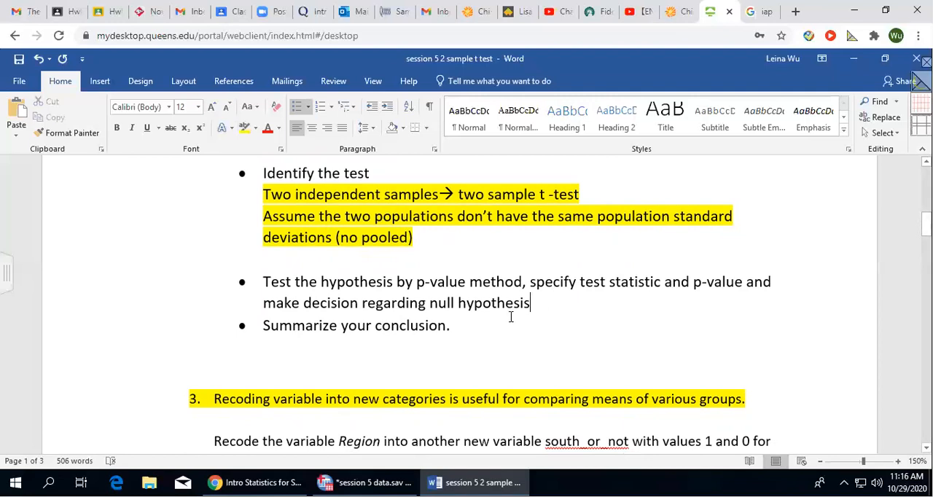
# Review the two variables, hrs2 and gender1, named under the hypothesis bullet of question 2.
pyautogui.scroll(2, 556, 266)
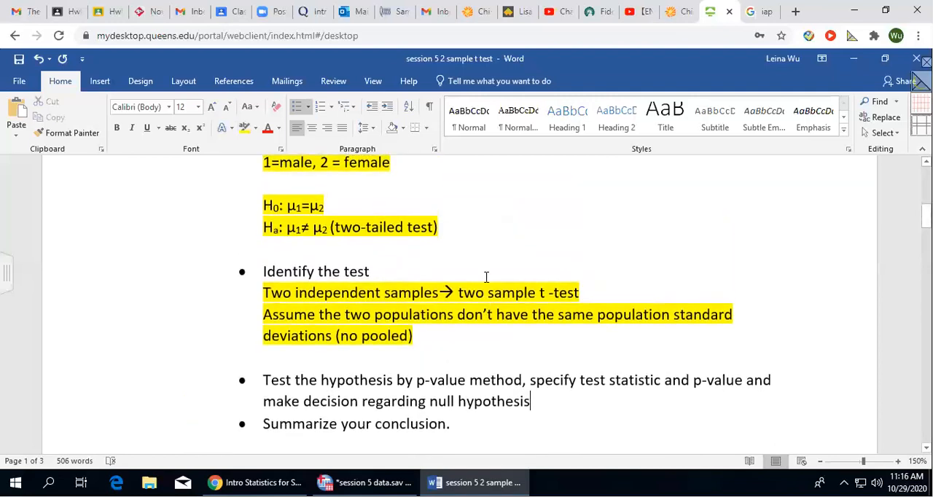
pyautogui.scroll(3, 486, 277)
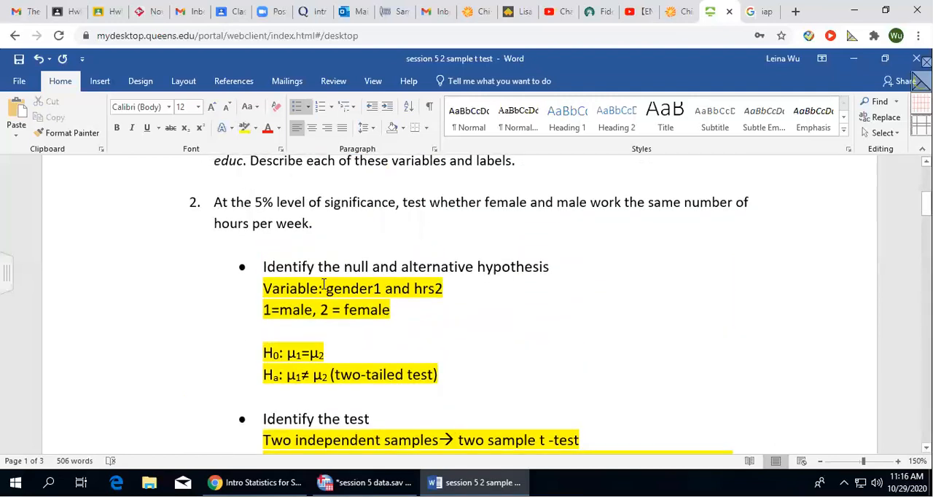
pyautogui.moveTo(414, 288); pyautogui.dragTo(455, 288)
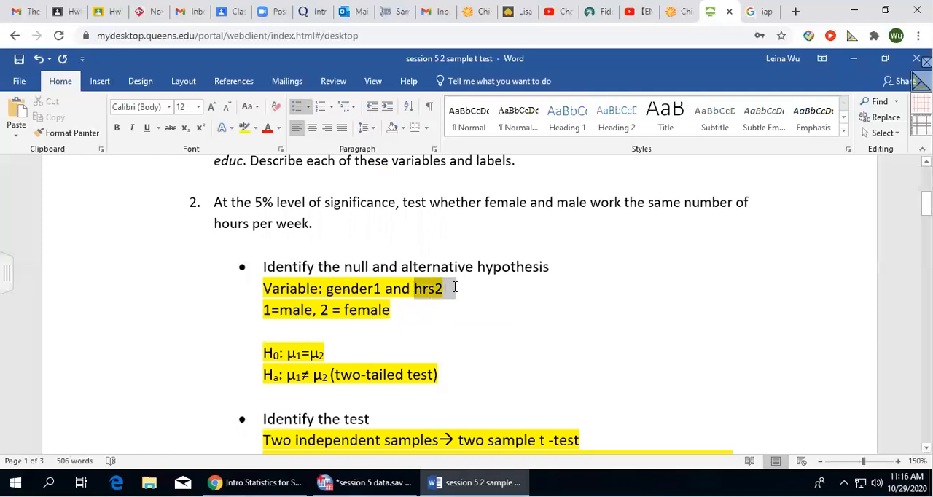
pyautogui.click(397, 312)
pyautogui.moveTo(328, 289); pyautogui.dragTo(382, 289)
pyautogui.click(370, 310)
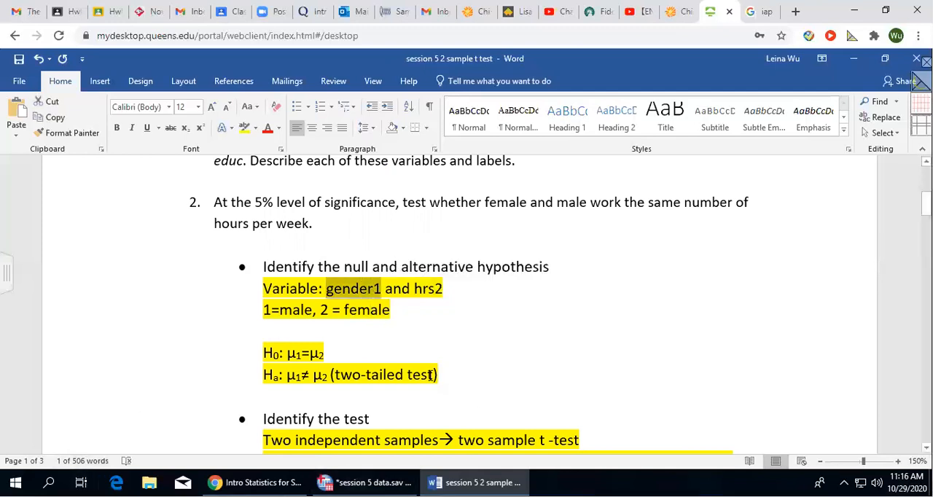
# Switch to the SPSS Data Editor, show the data values, and open the Independent-Samples T Test dialog.
pyautogui.click(364, 483)
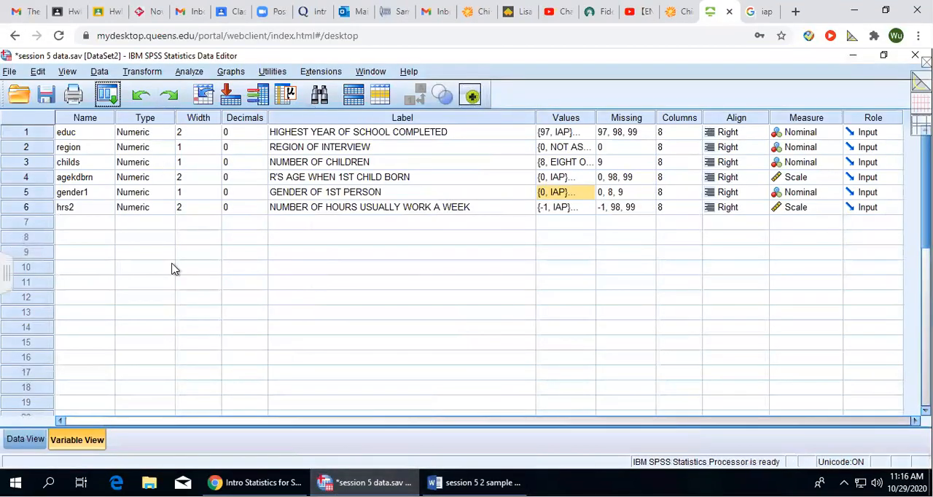
pyautogui.click(40, 442)
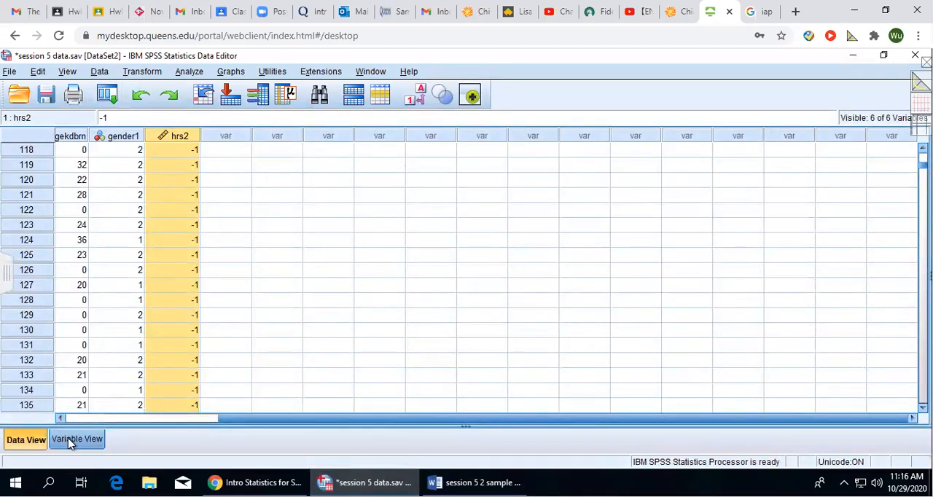
pyautogui.moveTo(167, 420); pyautogui.dragTo(150, 421)
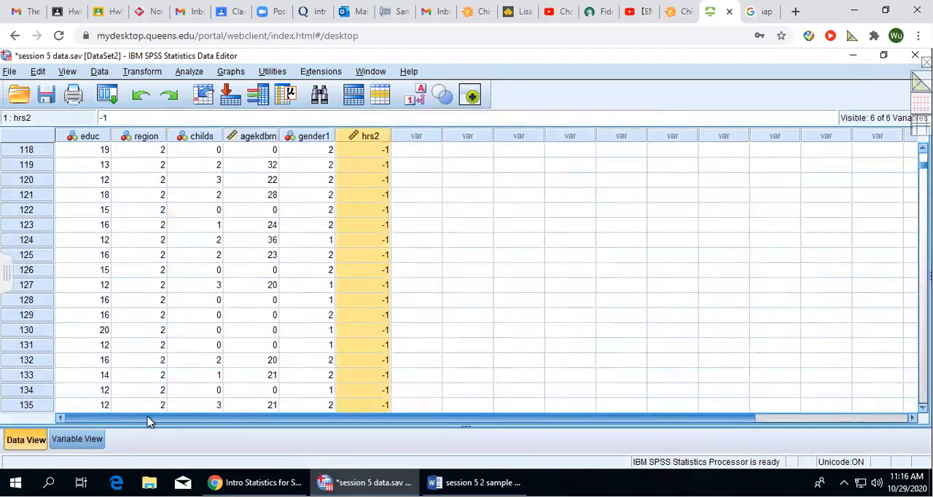
pyautogui.click(191, 72)
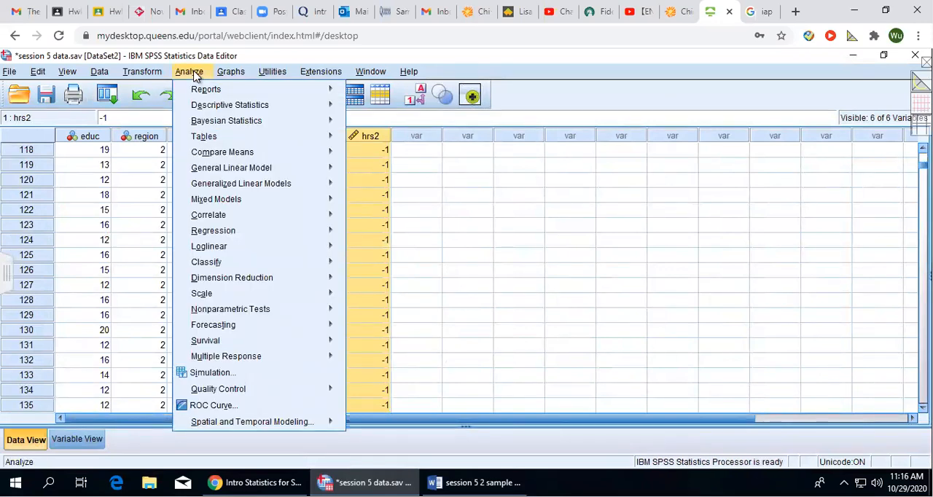
pyautogui.moveTo(241, 158)
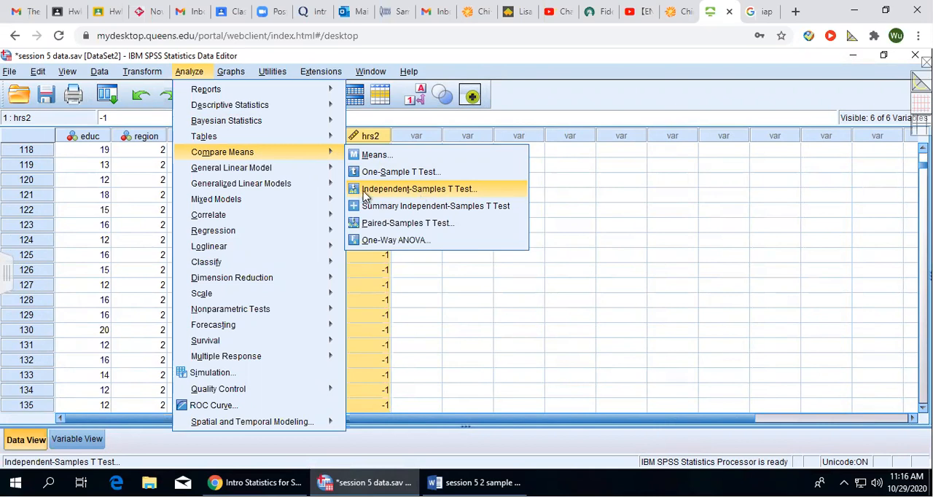
pyautogui.click(449, 191)
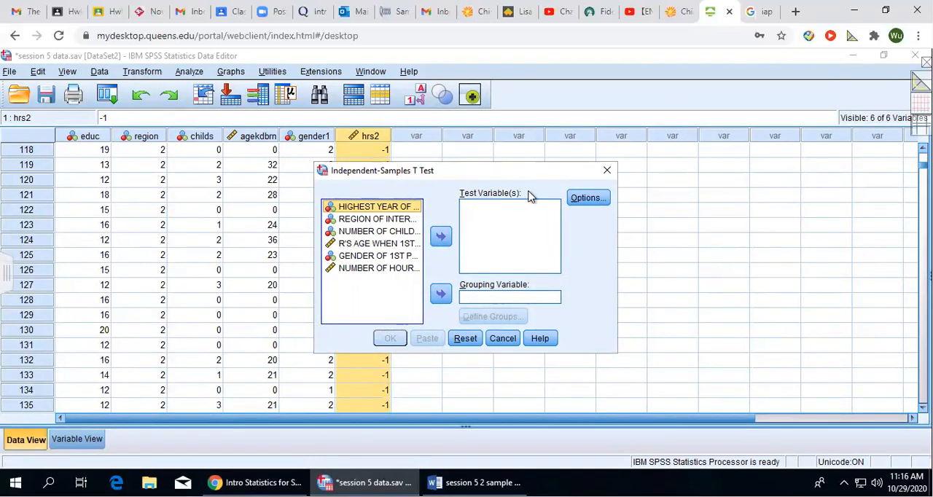
# Set NUMBER OF HOURS USUALLY WORK A WEEK as the test variable and widen the dialog to show full variable names.
pyautogui.click(352, 269)
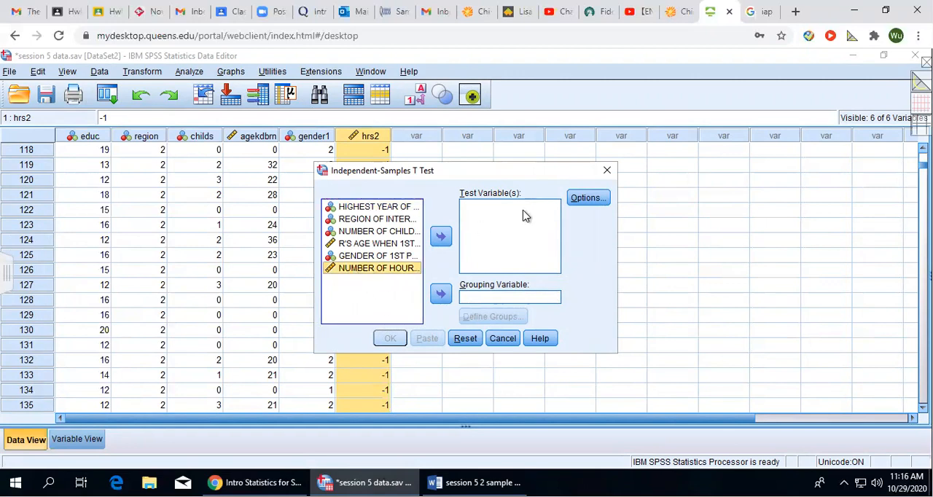
pyautogui.click(440, 236)
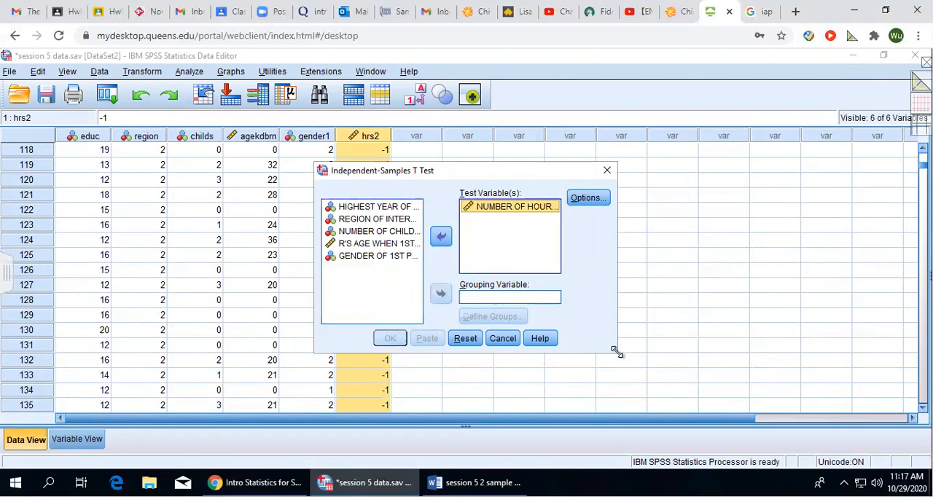
pyautogui.moveTo(617, 346); pyautogui.dragTo(855, 344)
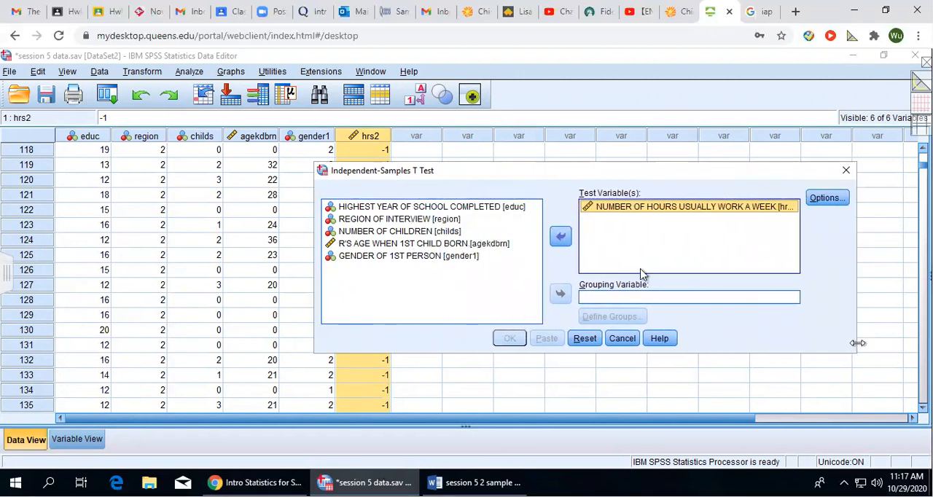
pyautogui.moveTo(510, 177); pyautogui.dragTo(351, 176)
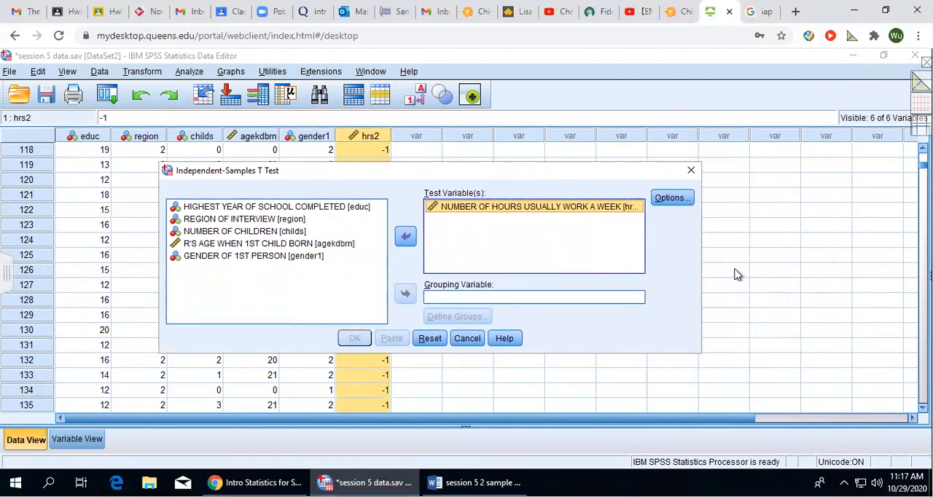
# Set GENDER OF 1ST PERSON [gender1] as the grouping variable for the independent-samples t test.
pyautogui.click(455, 298)
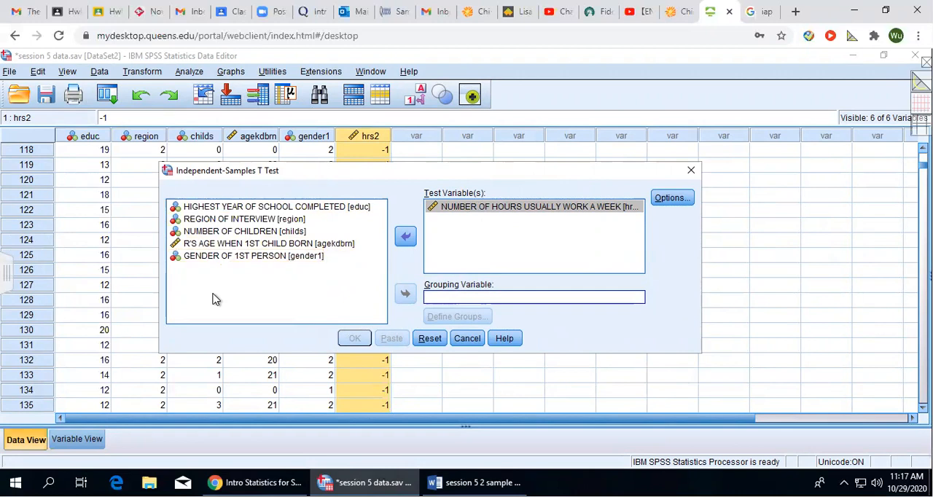
pyautogui.click(239, 257)
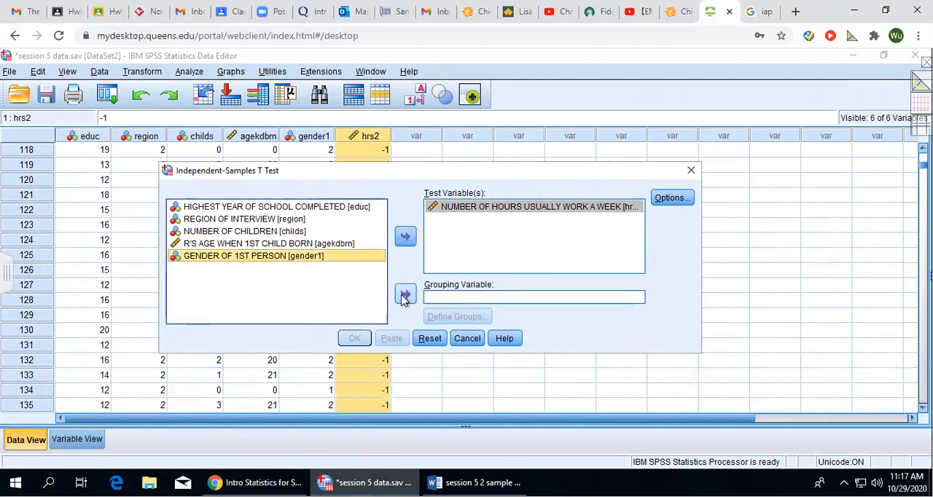
pyautogui.click(405, 295)
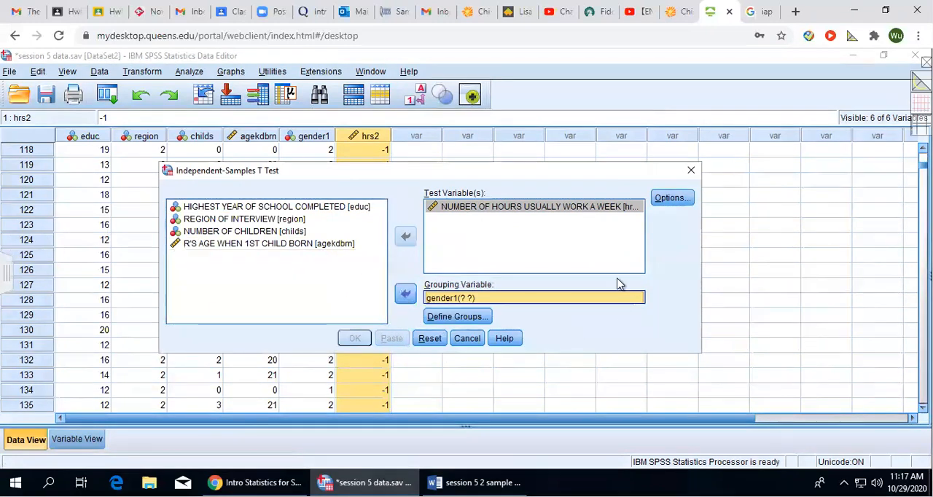
# Check the gender coding in the Word document and define the gender1 groups with the specified values 1 and 2.
pyautogui.click(458, 318)
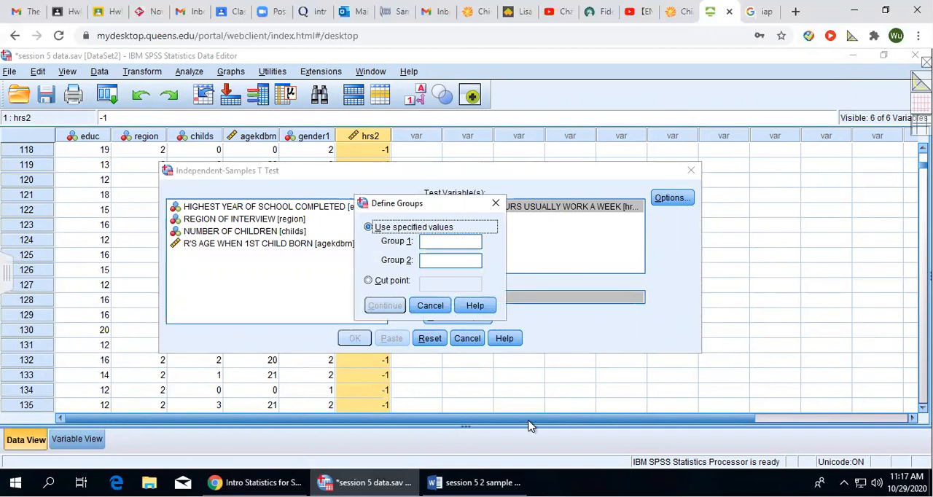
pyautogui.click(481, 482)
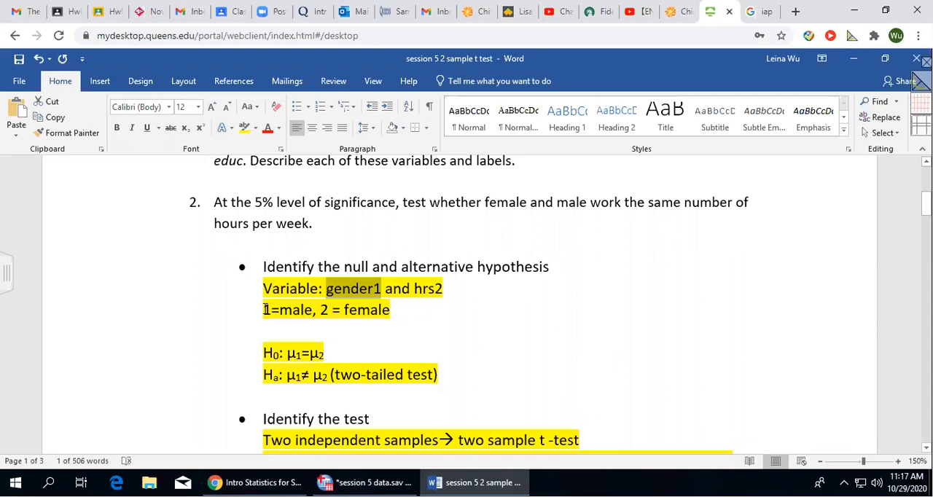
pyautogui.click(265, 309)
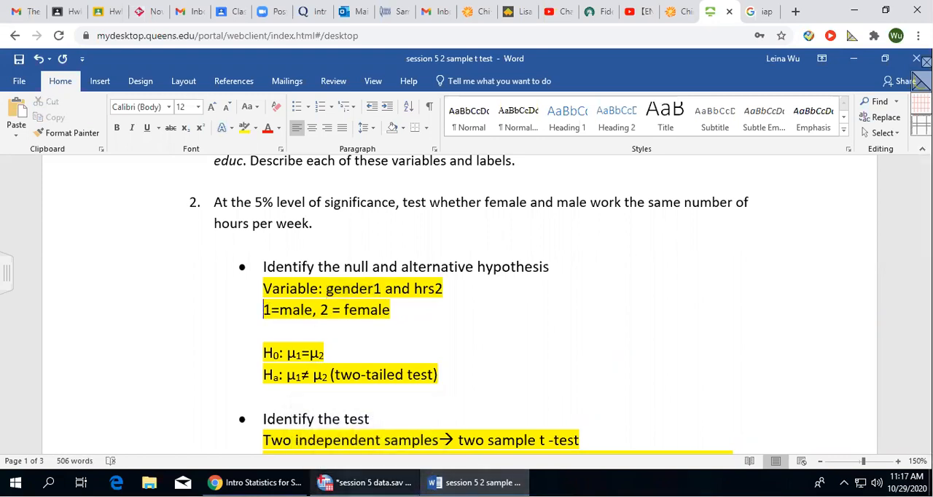
pyautogui.click(368, 482)
pyautogui.click(447, 240)
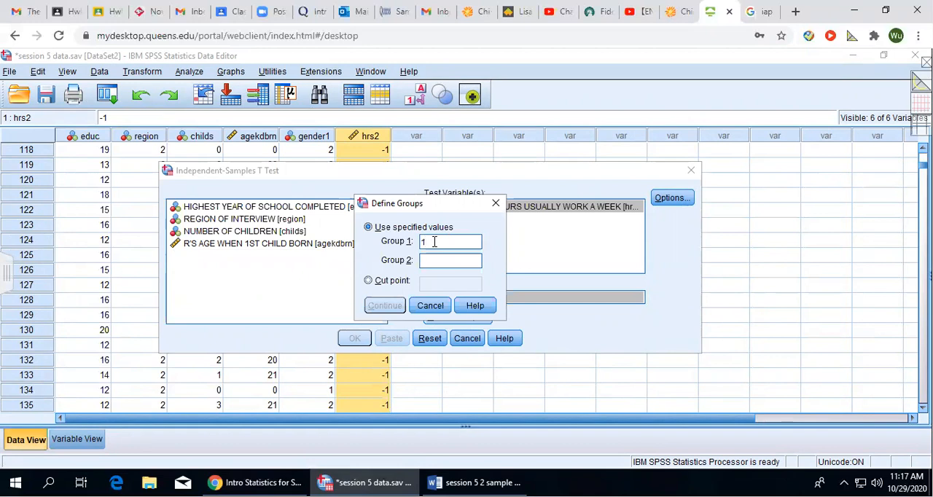
pyautogui.click(434, 260)
pyautogui.write('2')
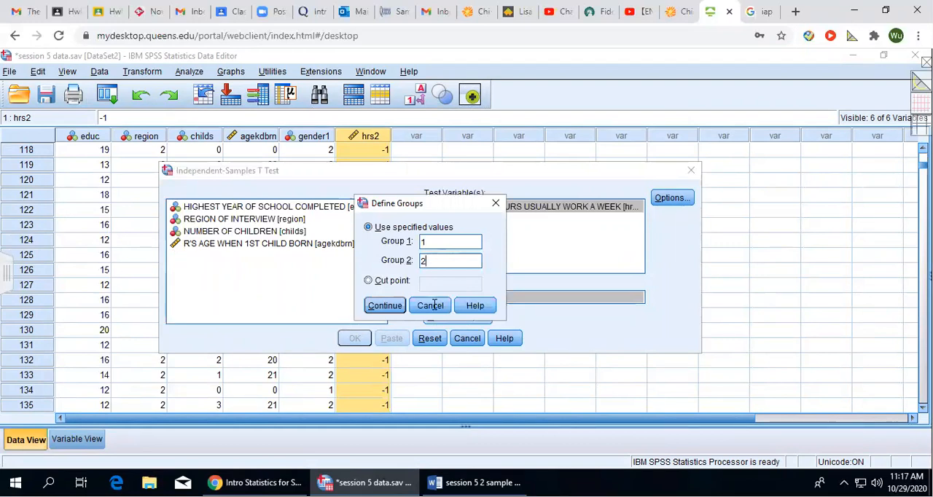
pyautogui.click(384, 306)
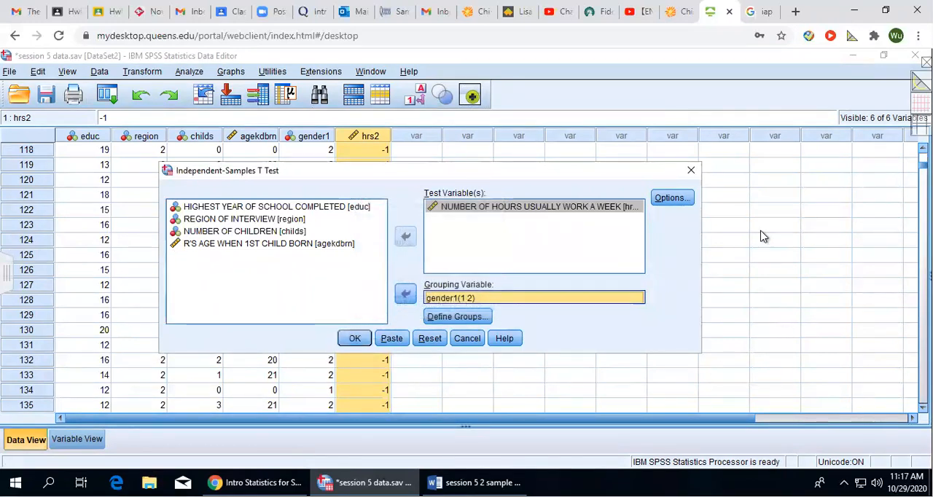
# Check the confidence interval and missing-value options of the t test and run the analysis.
pyautogui.click(671, 198)
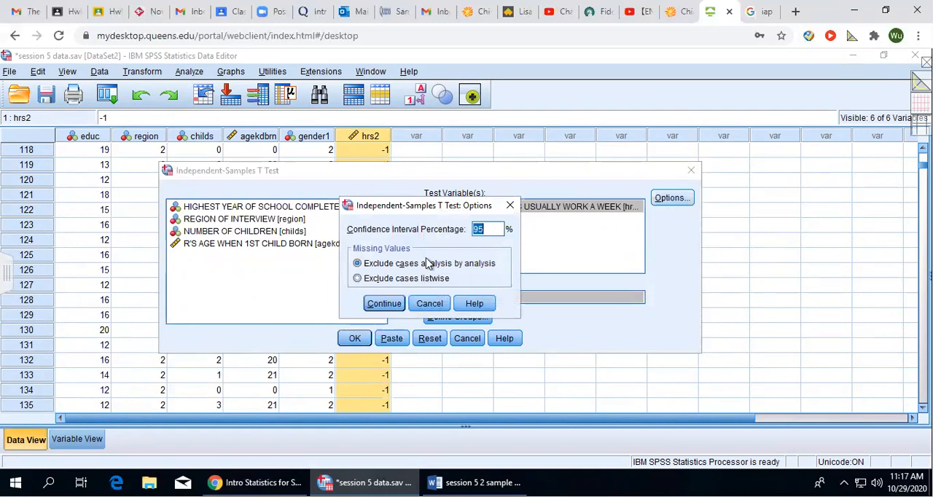
pyautogui.click(510, 208)
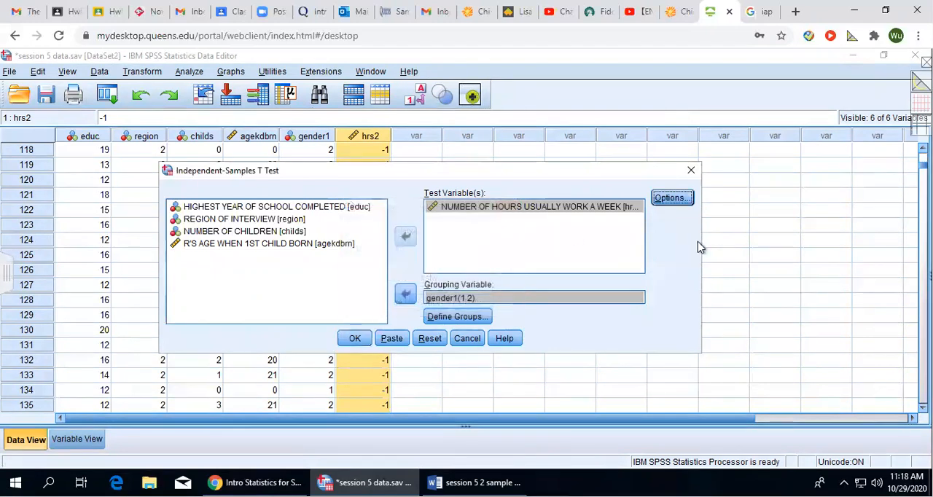
pyautogui.click(354, 340)
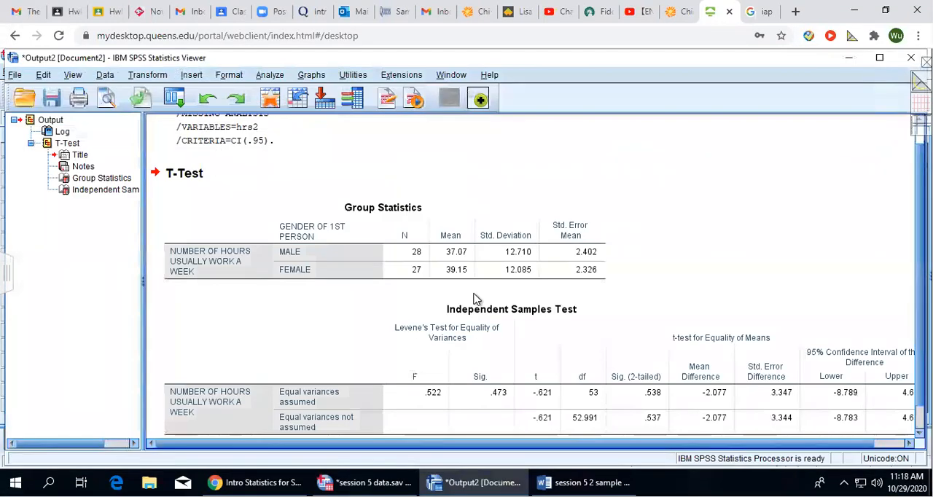
# Copy the Group Statistics table from the T-Test output.
pyautogui.scroll(-1, 630, 279)
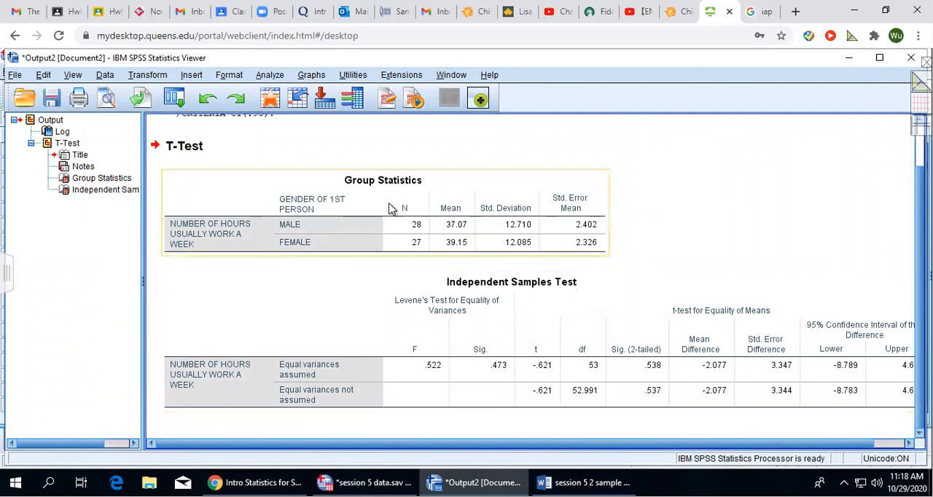
pyautogui.click(391, 209)
pyautogui.click(376, 380)
pyautogui.click(375, 206)
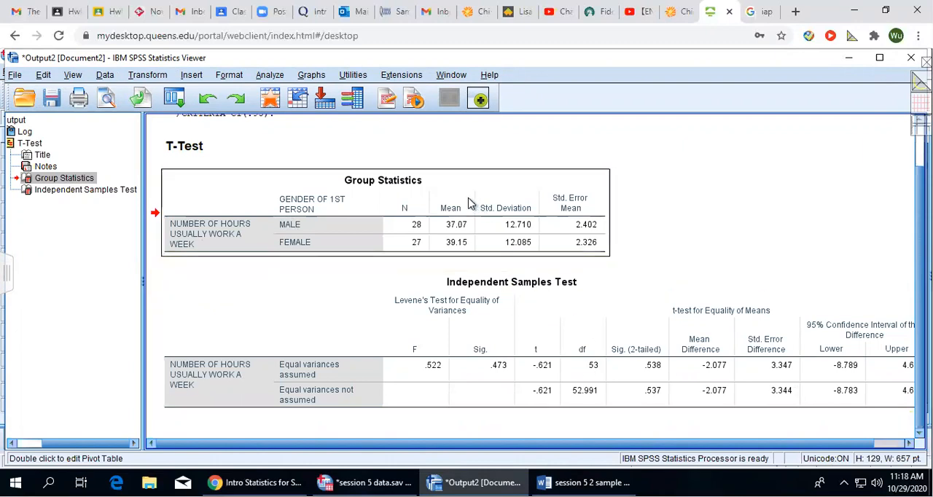
pyautogui.rightClick(469, 202)
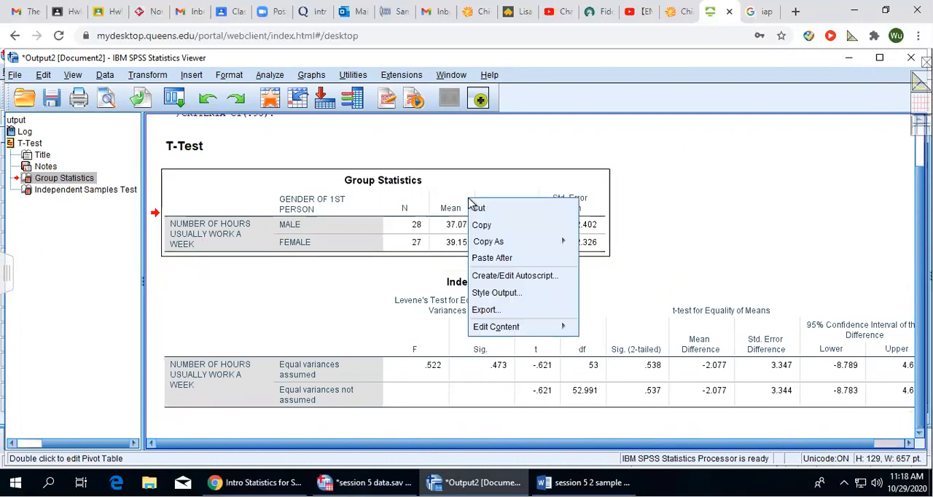
pyautogui.click(504, 225)
# Switch to the Word document, paste the table below the p-value method bullet, and remove the empty bullet beneath the table.
pyautogui.click(583, 482)
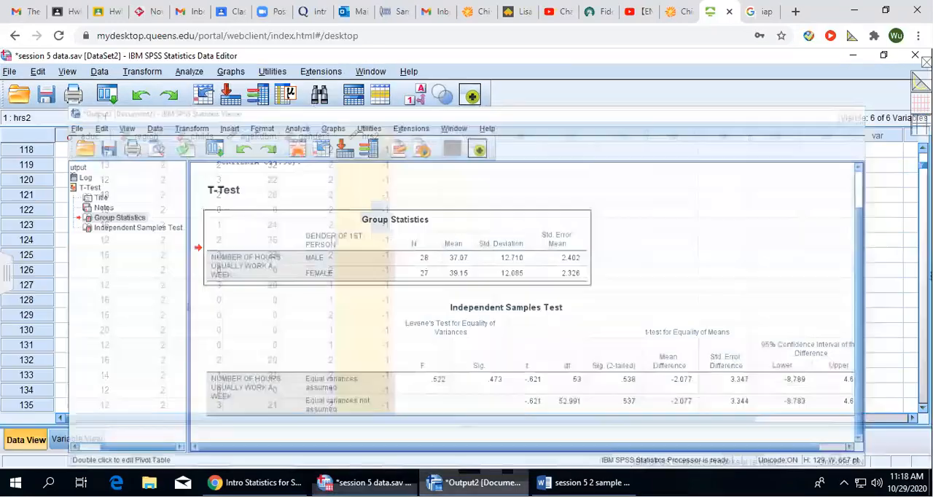
pyautogui.scroll(-5, 462, 375)
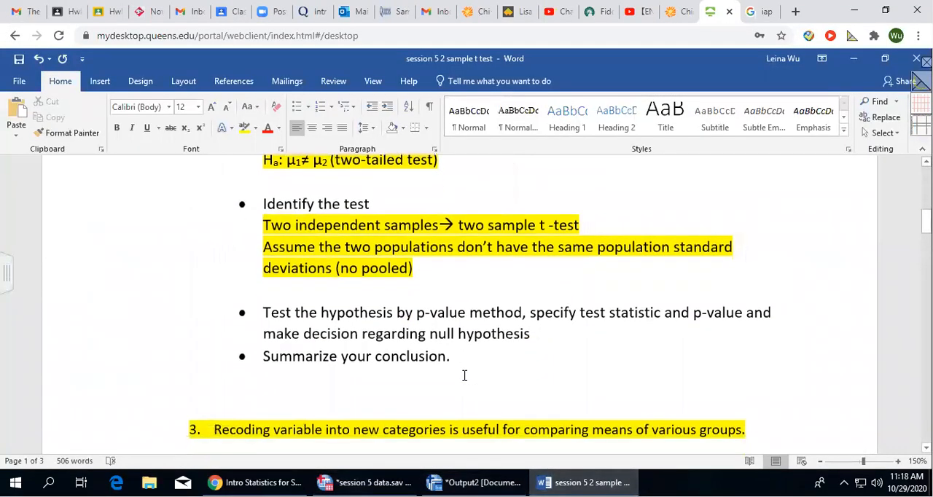
pyautogui.click(557, 203)
pyautogui.press('Return')
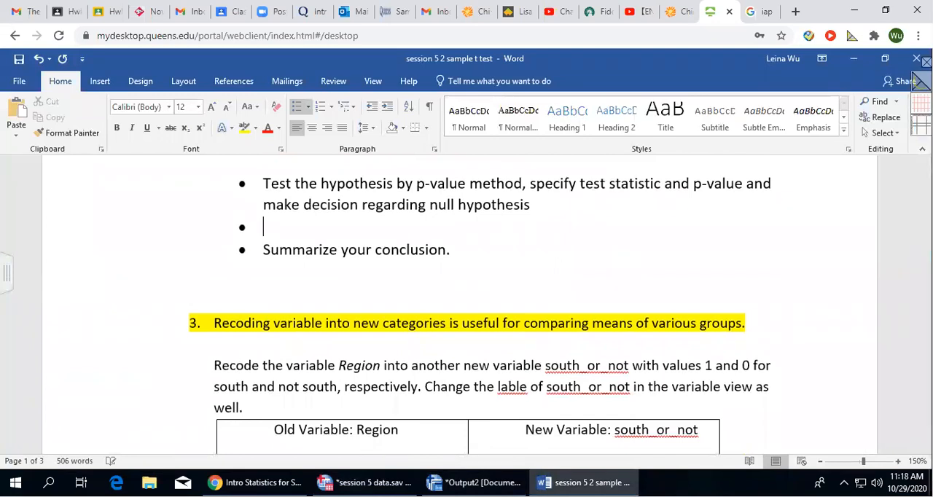
pyautogui.hotkey('ctrl', 'v')
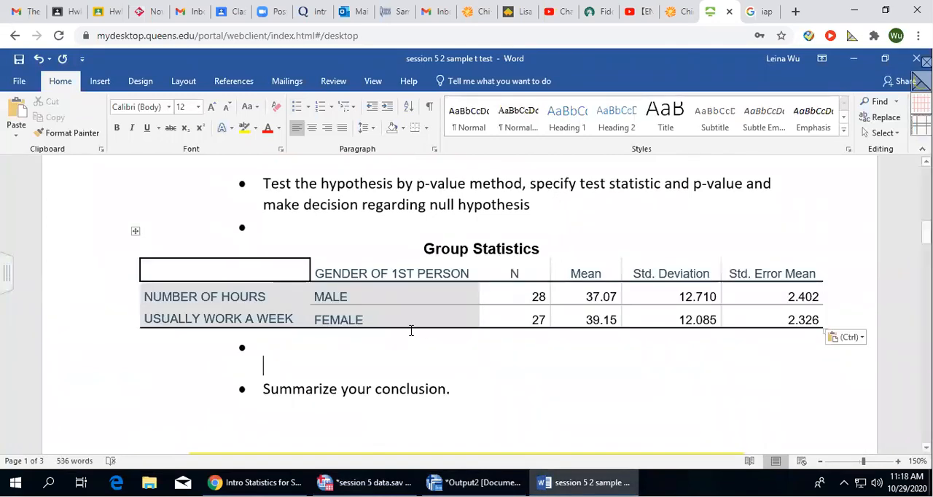
pyautogui.press('Return')
pyautogui.click(309, 347)
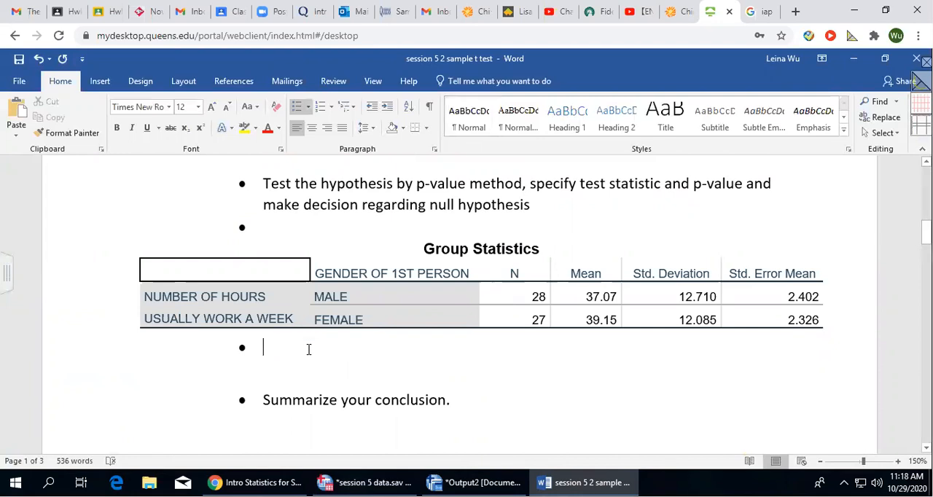
pyautogui.press('BackSpace')
# Return to the SPSS output viewer and copy the Independent Samples Test table.
pyautogui.moveTo(583, 482)
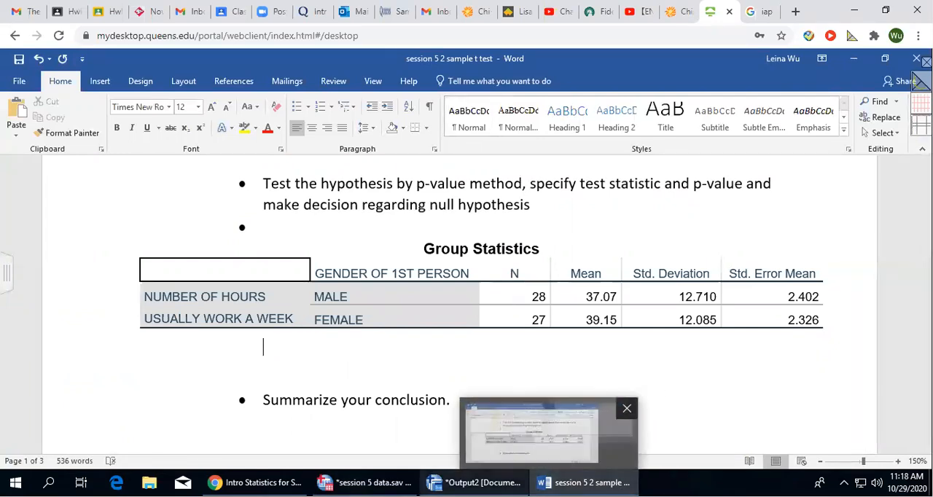
pyautogui.moveTo(477, 482)
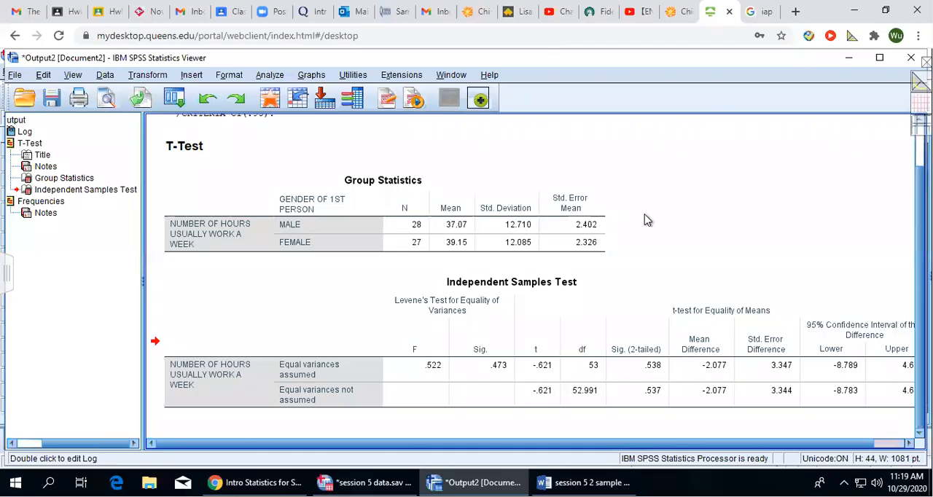
pyautogui.click(496, 318)
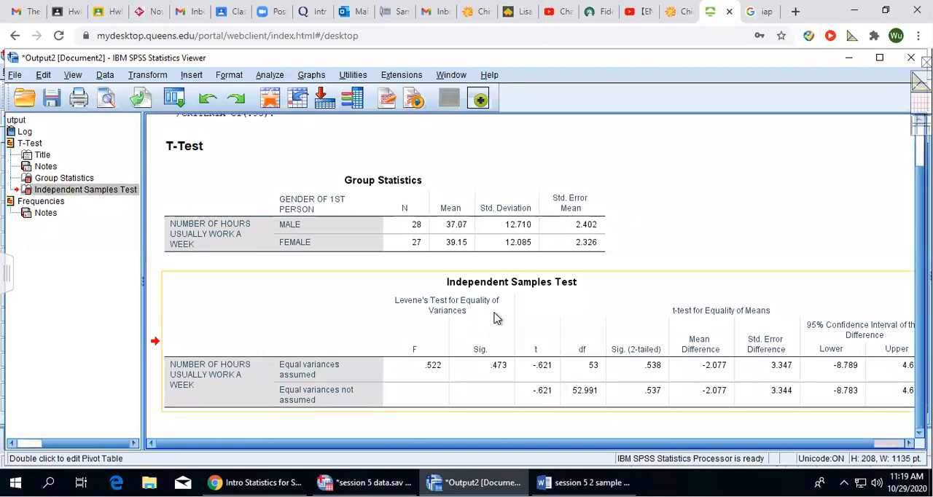
pyautogui.rightClick(496, 317)
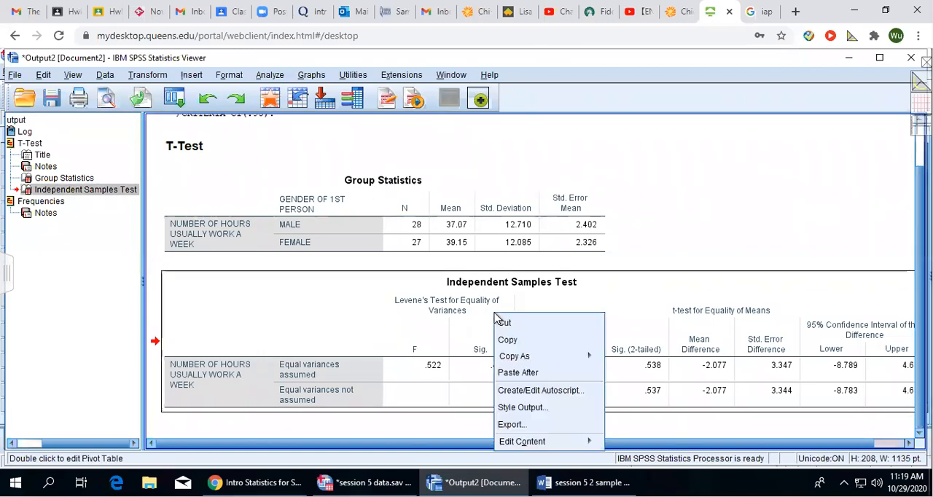
pyautogui.click(541, 345)
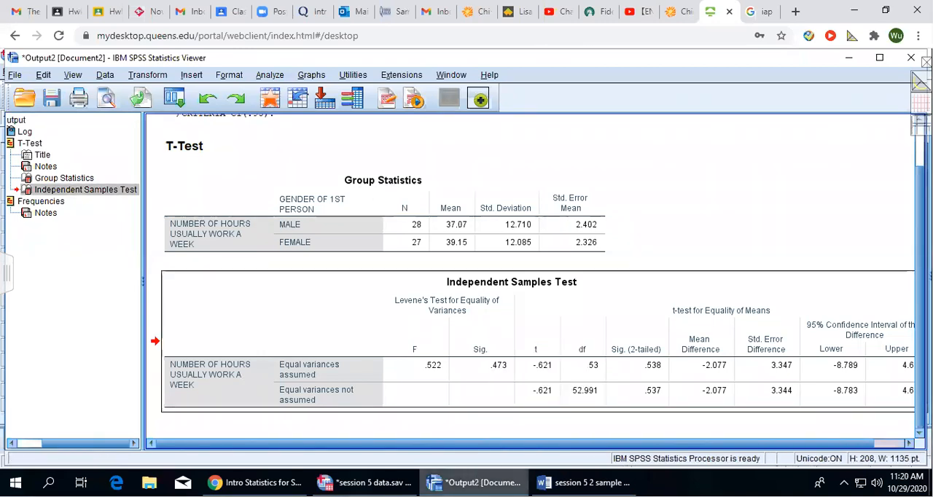
# Switch to the Word document and paste the table with source formatting below the Group Statistics table.
pyautogui.click(583, 483)
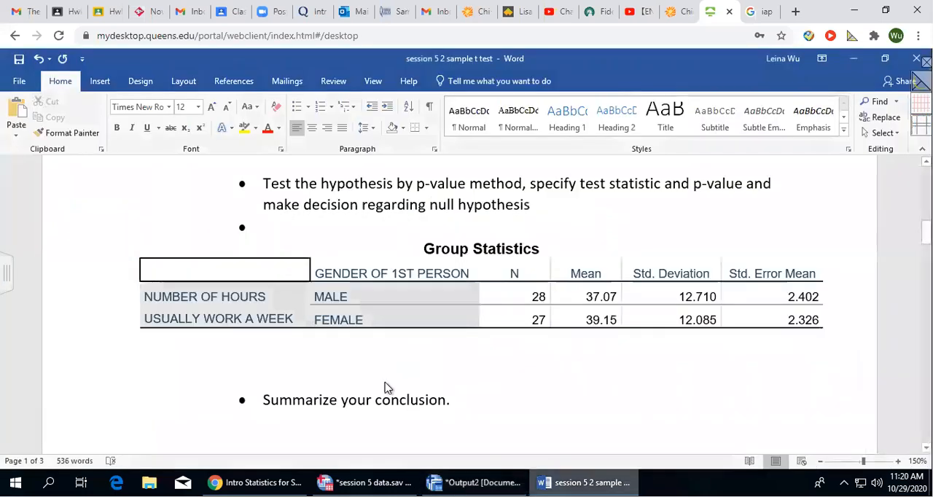
pyautogui.rightClick(278, 352)
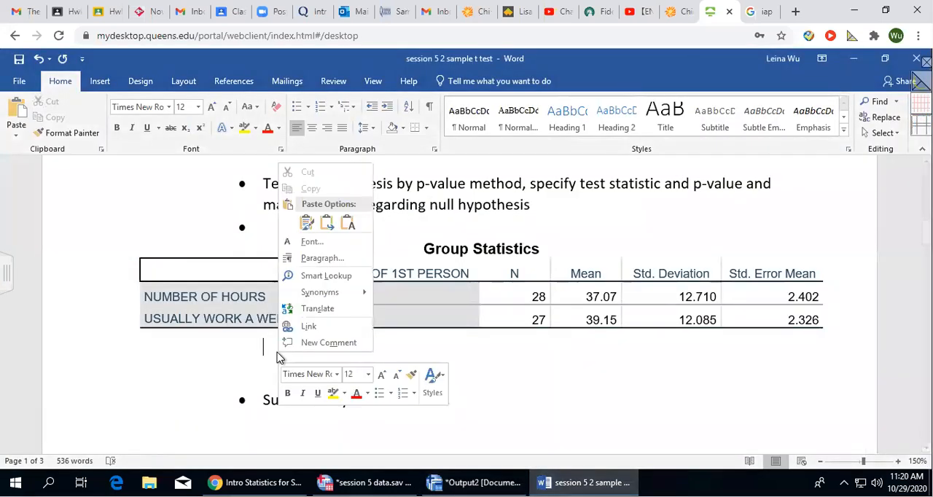
pyautogui.click(306, 226)
pyautogui.scroll(-5, 331, 306)
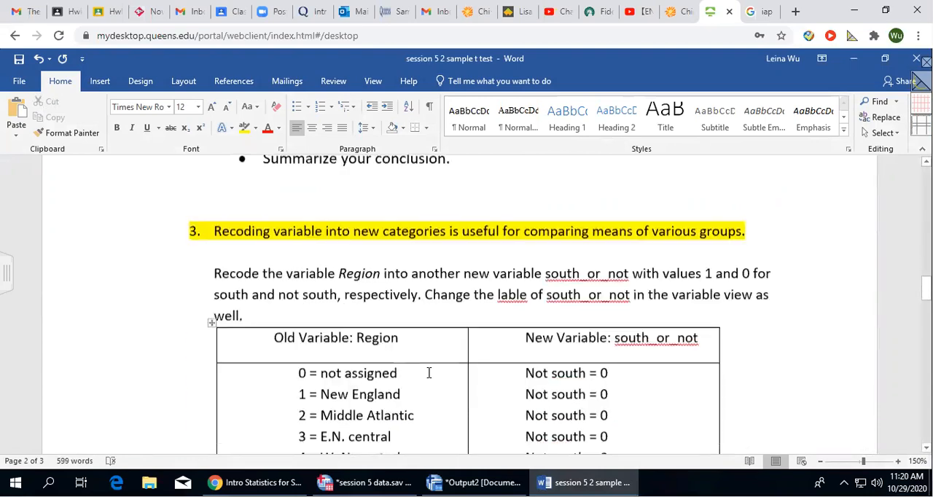
pyautogui.scroll(10, 429, 373)
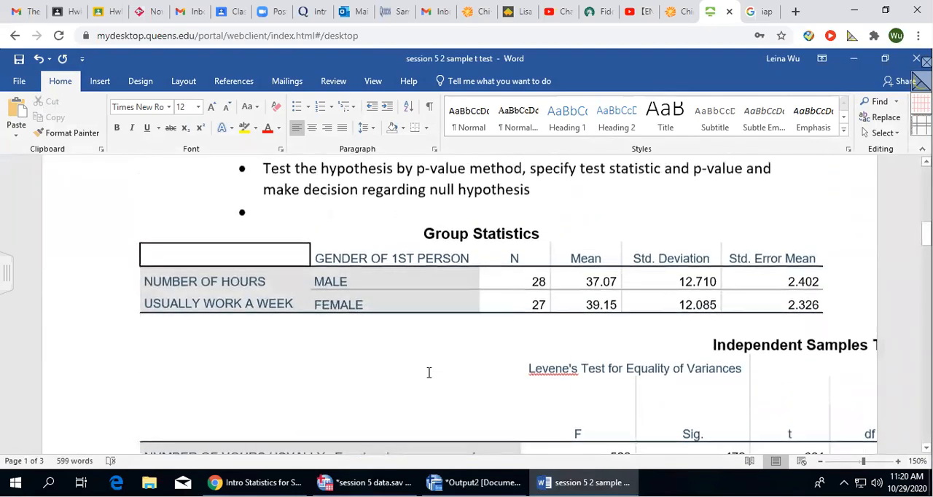
pyautogui.scroll(-3, 428, 372)
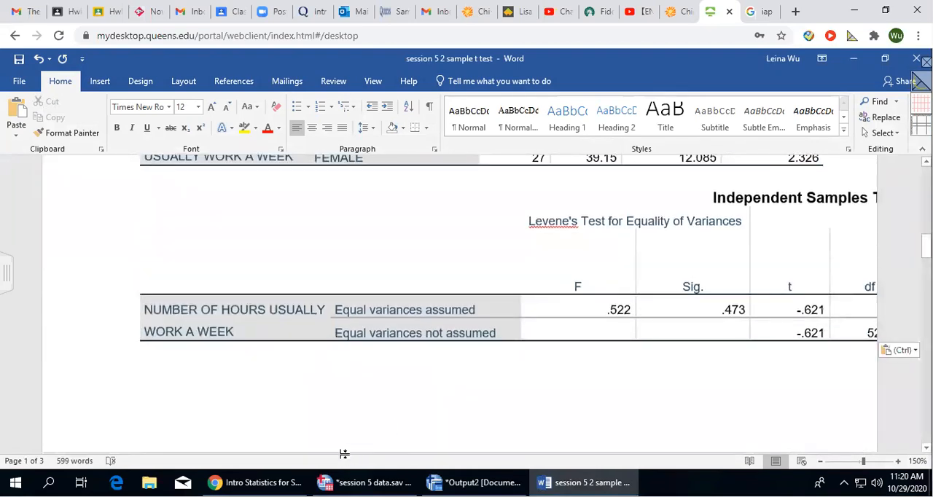
# Select the whole Independent Samples Test table and autofit it to the window width.
pyautogui.click(349, 332)
pyautogui.click(200, 310)
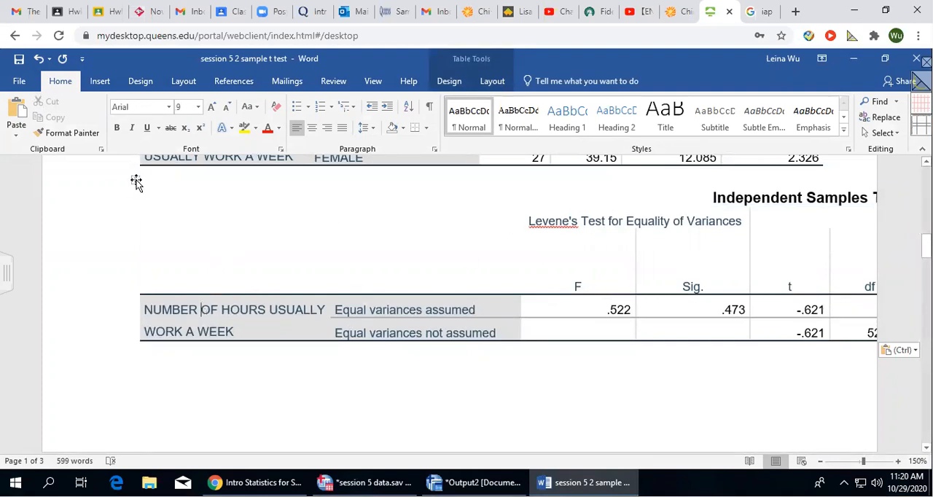
pyautogui.click(147, 230)
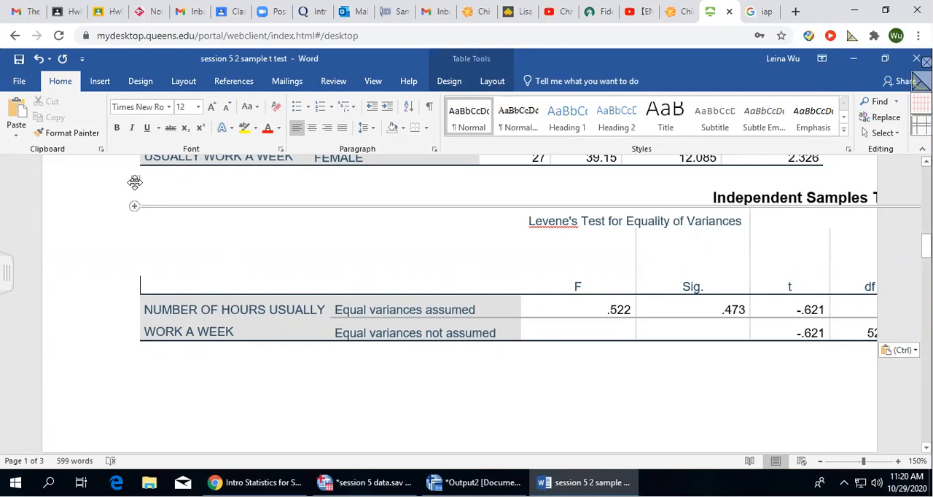
pyautogui.click(135, 183)
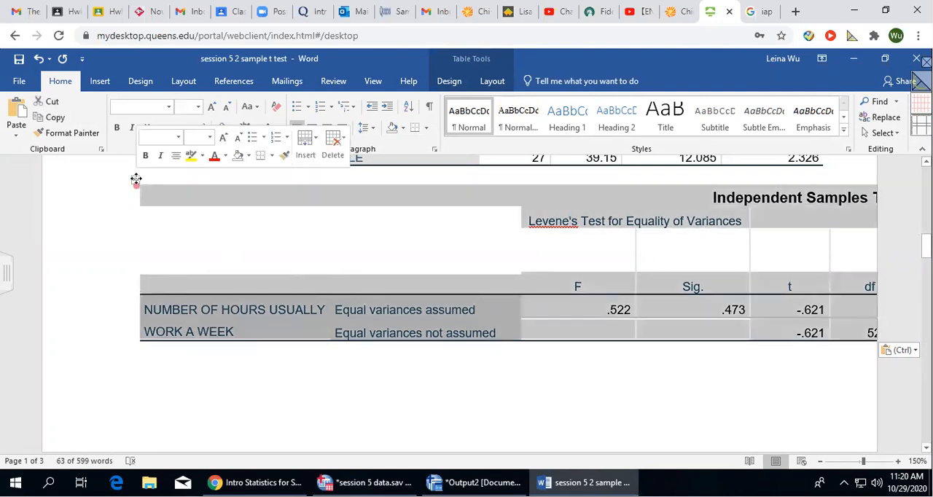
pyautogui.rightClick(189, 201)
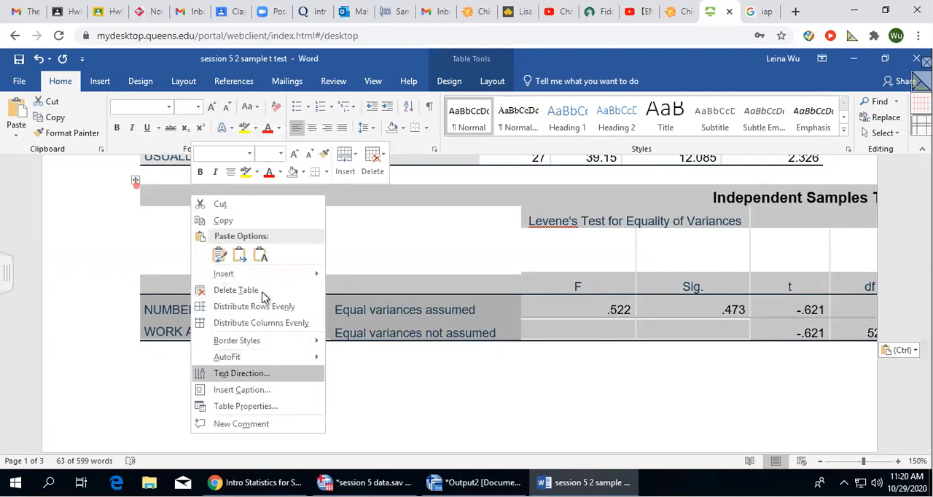
pyautogui.moveTo(270, 362)
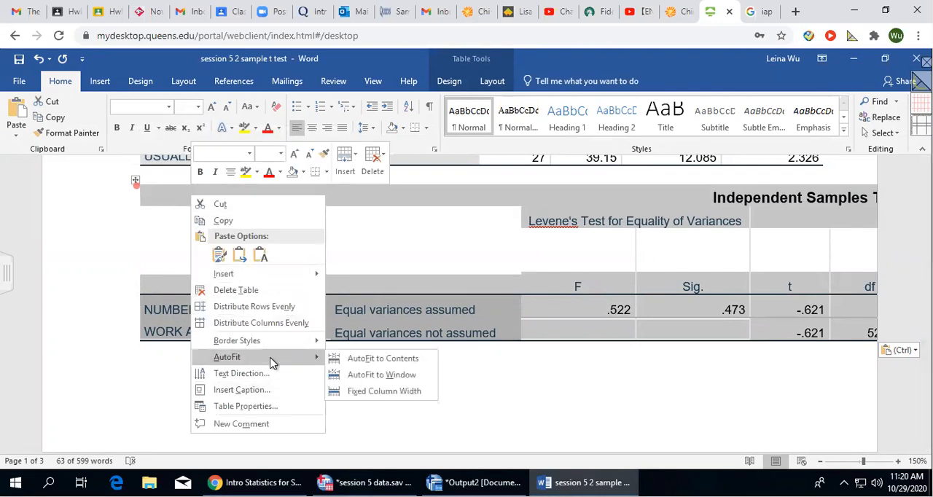
pyautogui.click(386, 374)
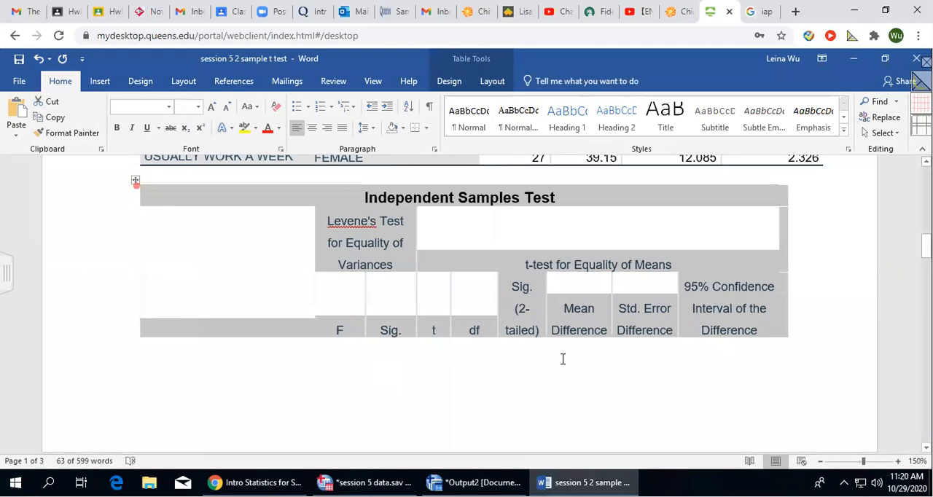
# Insert four blank lines between the Group Statistics table and the Independent Samples Test table.
pyautogui.scroll(-10, 807, 335)
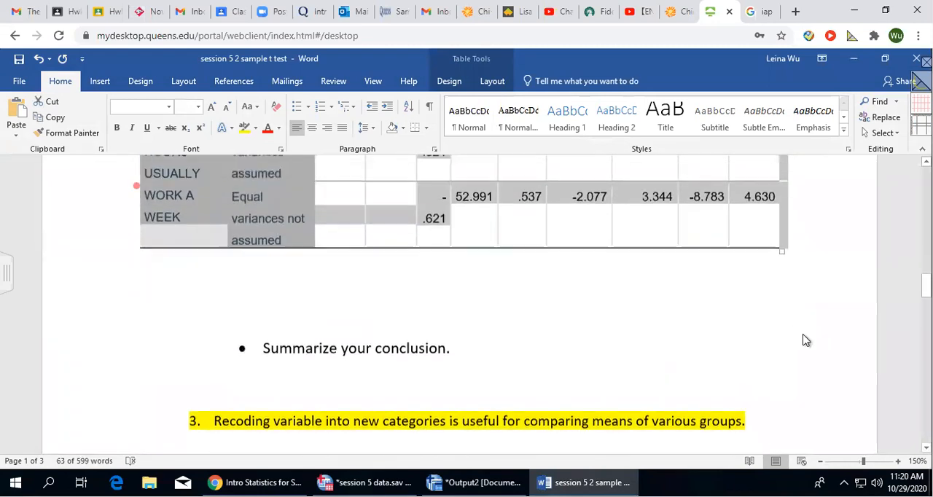
pyautogui.scroll(8, 805, 340)
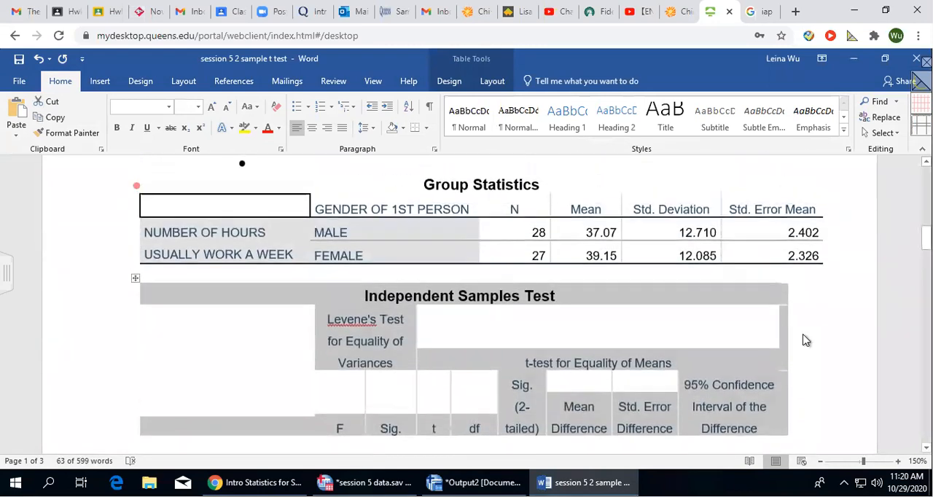
pyautogui.click(223, 273)
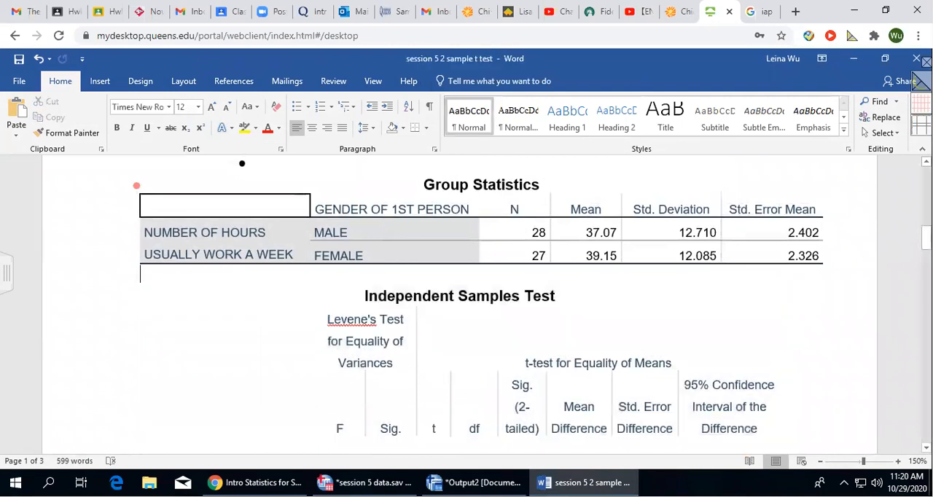
pyautogui.press('Return')
pyautogui.press('Return')
pyautogui.press('Return')
pyautogui.press('Return')
pyautogui.press('Return')
pyautogui.press('Return')
pyautogui.press('Return')
pyautogui.press('Return')
# Highlight the table title "Independent Samples Test" in yellow.
pyautogui.scroll(-5, 323, 264)
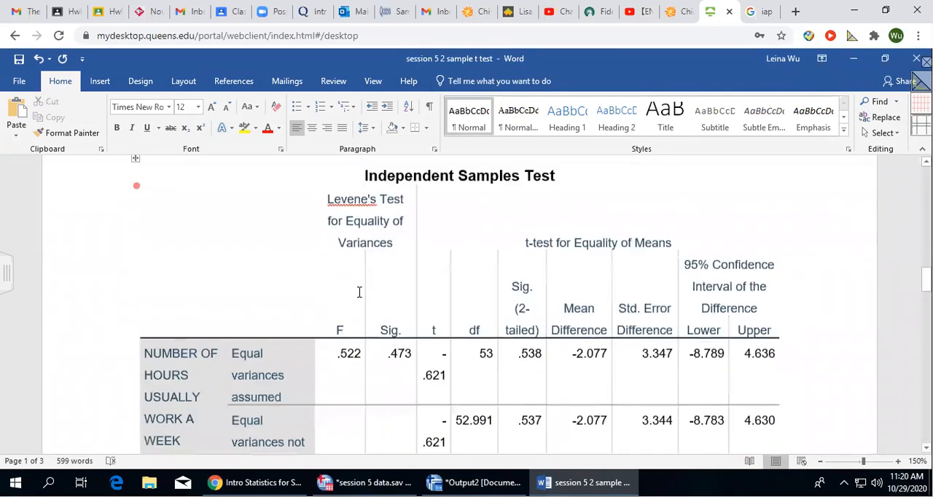
pyautogui.scroll(-4, 359, 292)
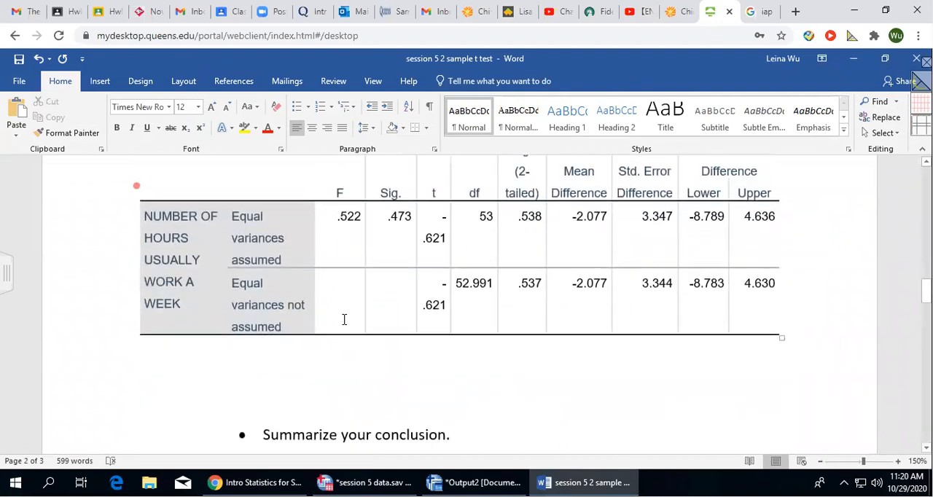
pyautogui.scroll(4, 344, 319)
pyautogui.click(365, 187)
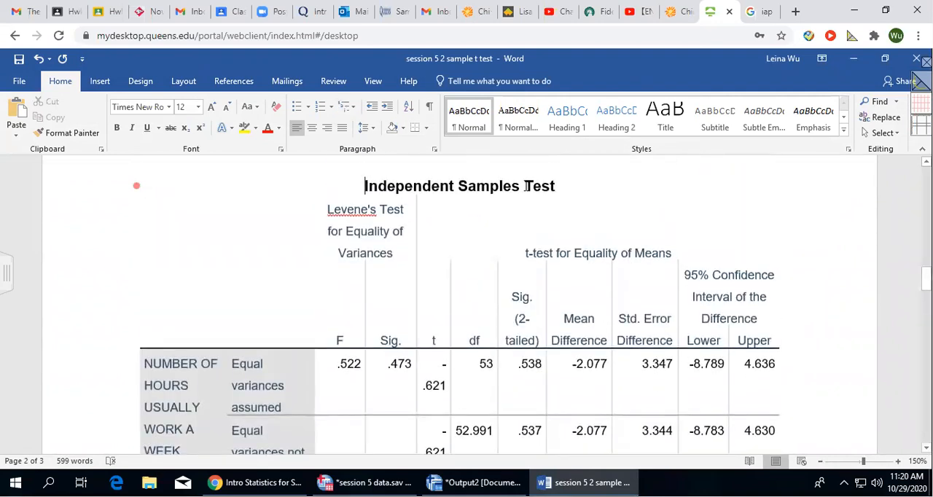
pyautogui.moveTo(526, 186); pyautogui.dragTo(576, 184)
pyautogui.click(245, 128)
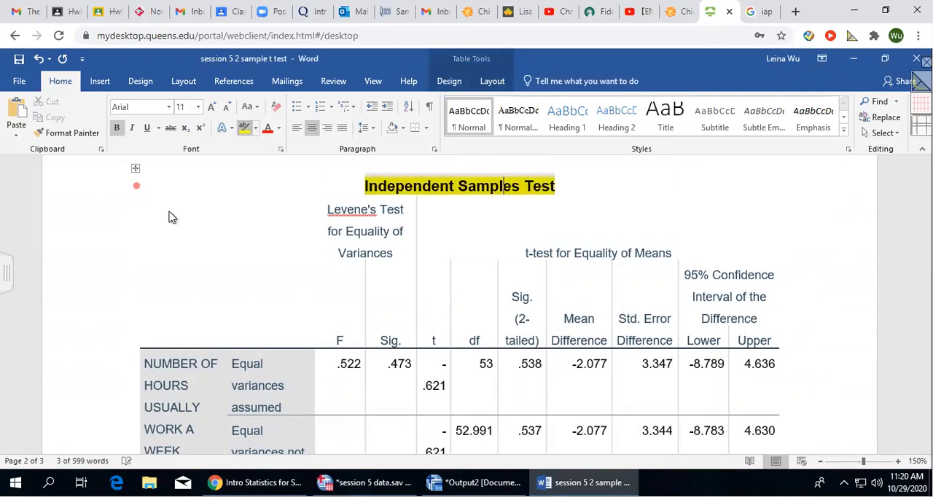
# Highlight the "Equal variances not assumed" row label in yellow.
pyautogui.scroll(-1, 576, 331)
pyautogui.scroll(1, 572, 333)
pyautogui.scroll(-1, 571, 332)
pyautogui.scroll(-2, 571, 332)
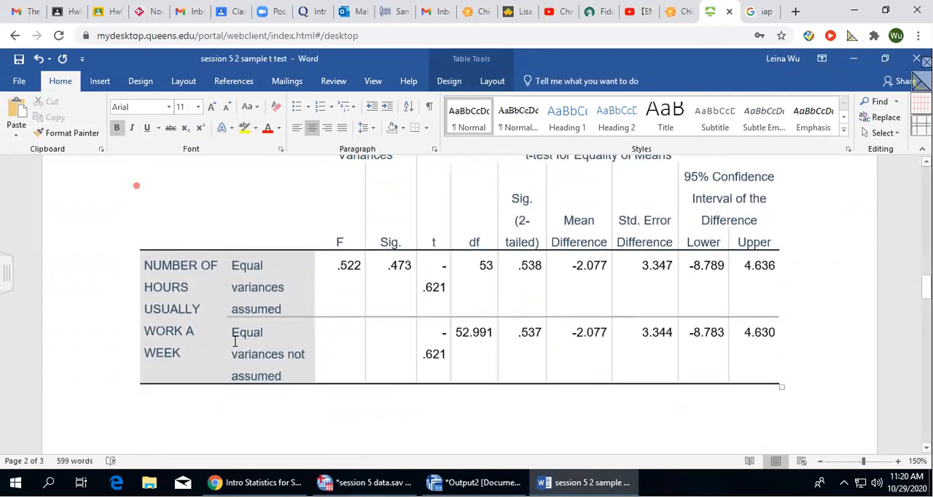
pyautogui.moveTo(228, 332); pyautogui.dragTo(303, 375)
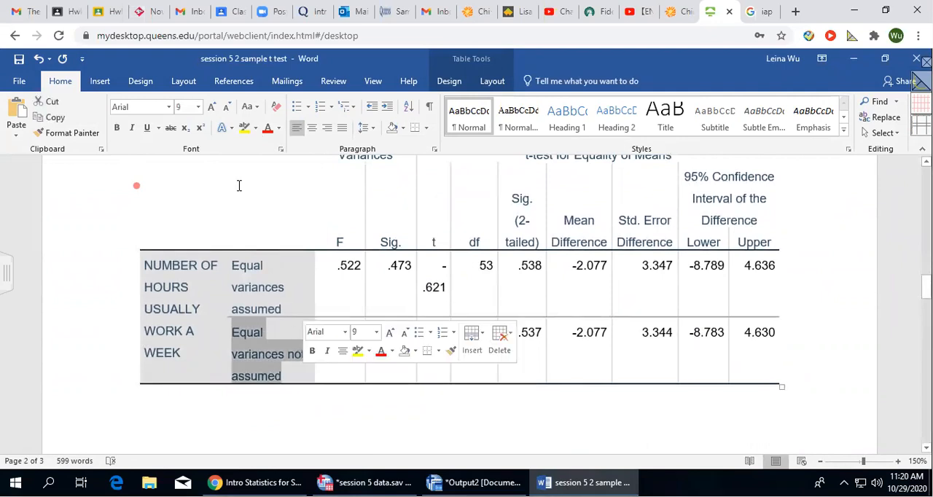
pyautogui.click(245, 128)
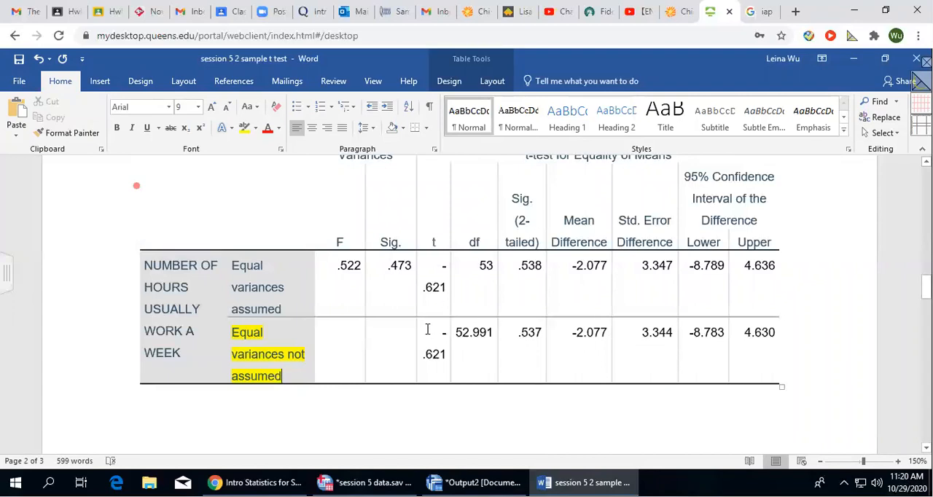
# Highlight the t, df and two-tailed Sig. values in the "Equal variances not assumed" row in yellow.
pyautogui.moveTo(443, 333); pyautogui.dragTo(485, 346)
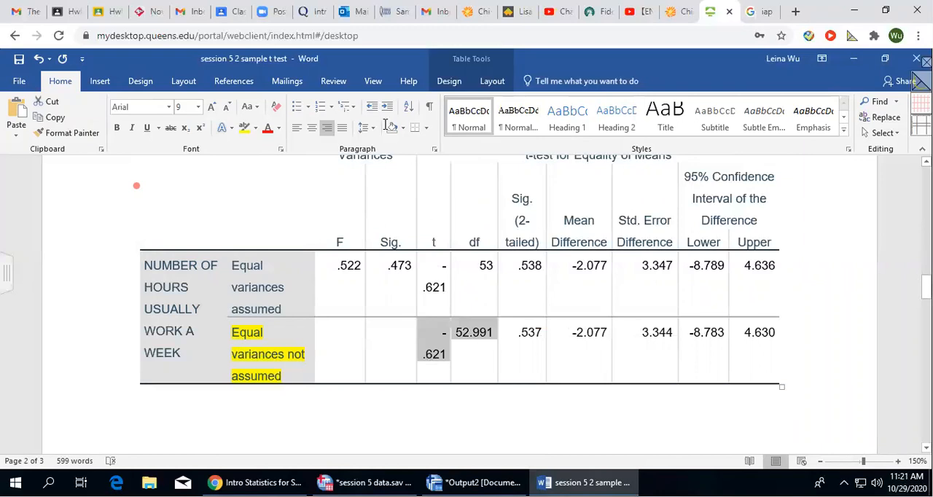
pyautogui.click(244, 128)
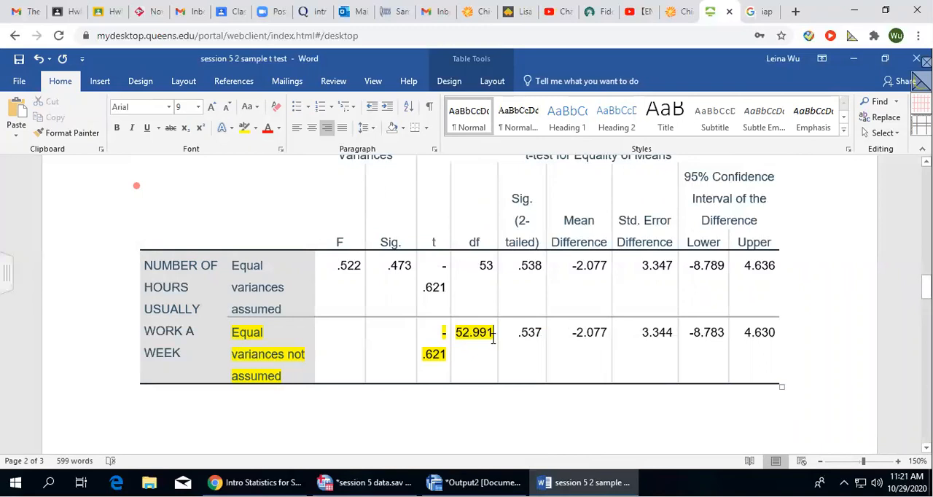
pyautogui.scroll(1, 539, 370)
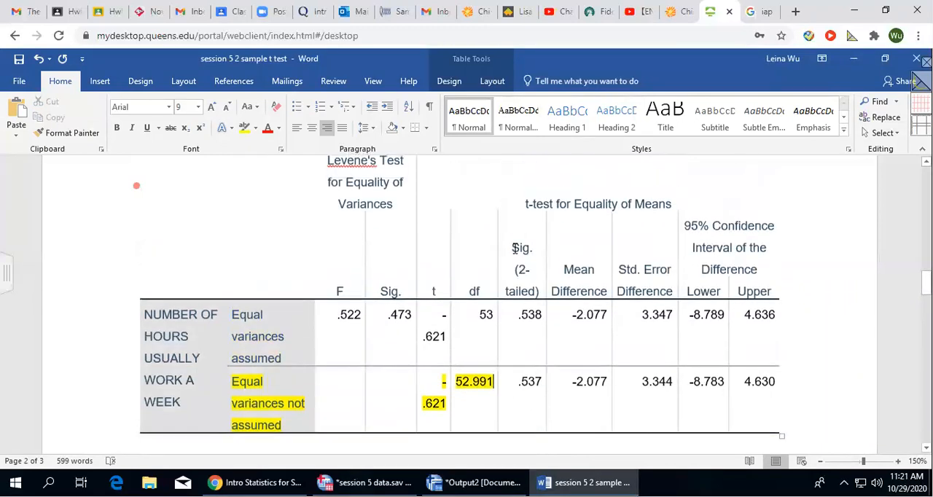
pyautogui.scroll(-1, 554, 364)
pyautogui.doubleClick(531, 331)
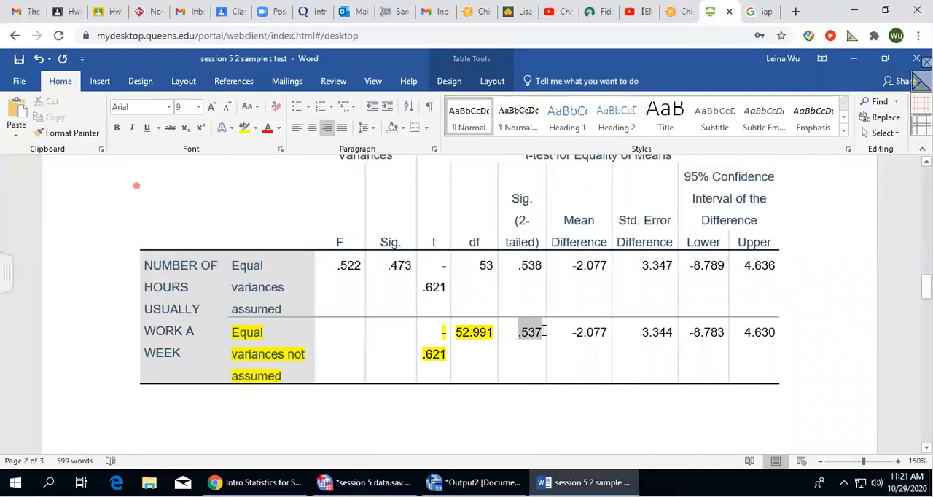
pyautogui.click(245, 128)
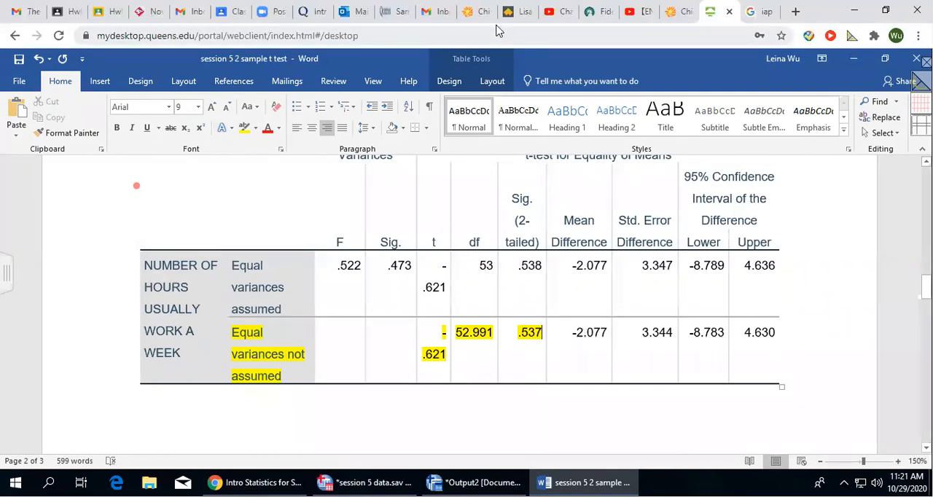
# Draw an arrow and handwrite x̄1 − x̄2 beneath the mean difference in the "Equal variances not assumed" row.
pyautogui.moveTo(590, 342); pyautogui.dragTo(594, 363)
pyautogui.moveTo(586, 355); pyautogui.dragTo(597, 354)
pyautogui.moveTo(559, 376); pyautogui.dragTo(571, 396)
pyautogui.moveTo(571, 374)
pyautogui.mouseDown()
pyautogui.moveTo(559, 396)
pyautogui.moveTo(572, 366)
pyautogui.moveTo(600, 373)
pyautogui.mouseUp()
pyautogui.moveTo(625, 368)
pyautogui.mouseDown()
pyautogui.moveTo(616, 384)
pyautogui.moveTo(625, 383)
pyautogui.mouseUp()
pyautogui.moveTo(611, 364); pyautogui.dragTo(629, 357)
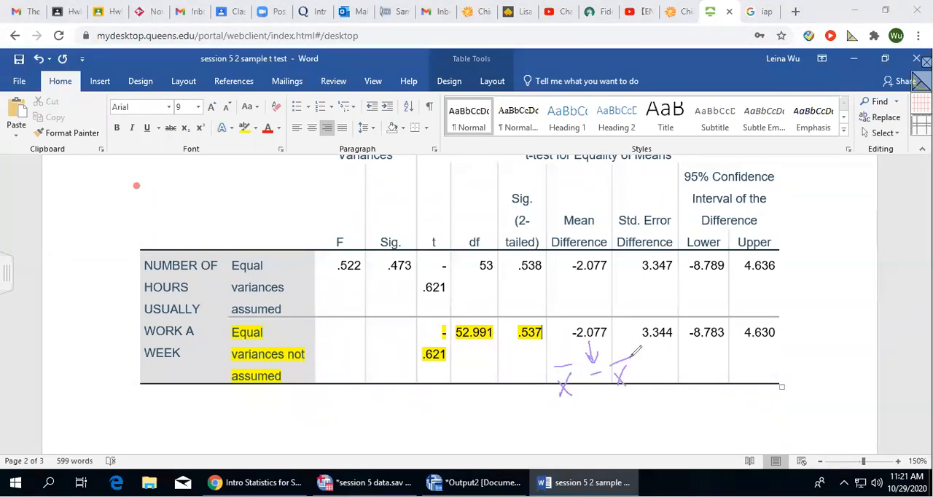
pyautogui.moveTo(575, 391); pyautogui.dragTo(575, 400)
pyautogui.moveTo(631, 377); pyautogui.dragTo(642, 389)
# Write "Test statistics t(52.991) = - 0.621." on the line below the Independent Samples Test table.
pyautogui.scroll(-2, 802, 211)
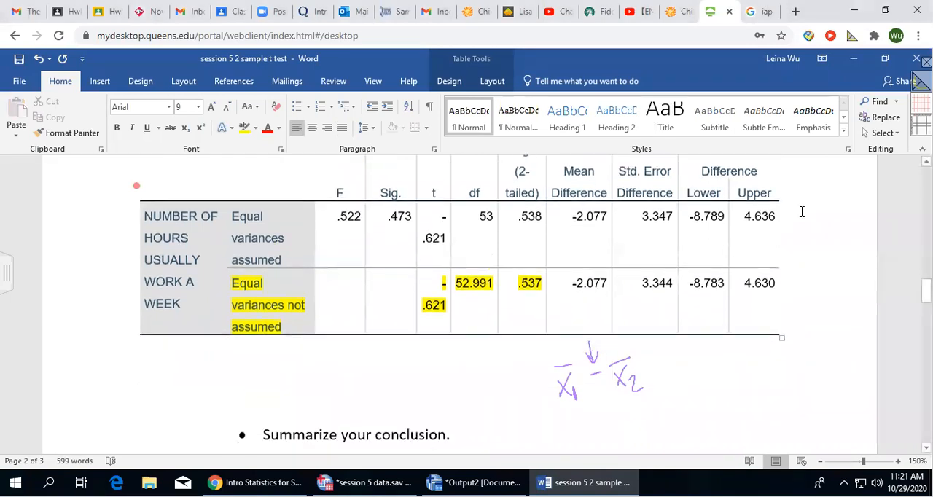
pyautogui.scroll(4, 801, 211)
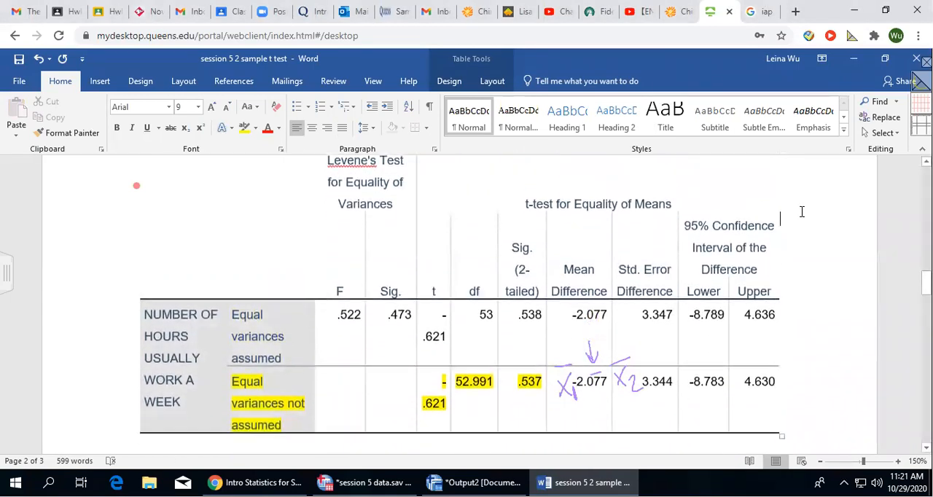
pyautogui.scroll(-4, 802, 212)
pyautogui.click(277, 356)
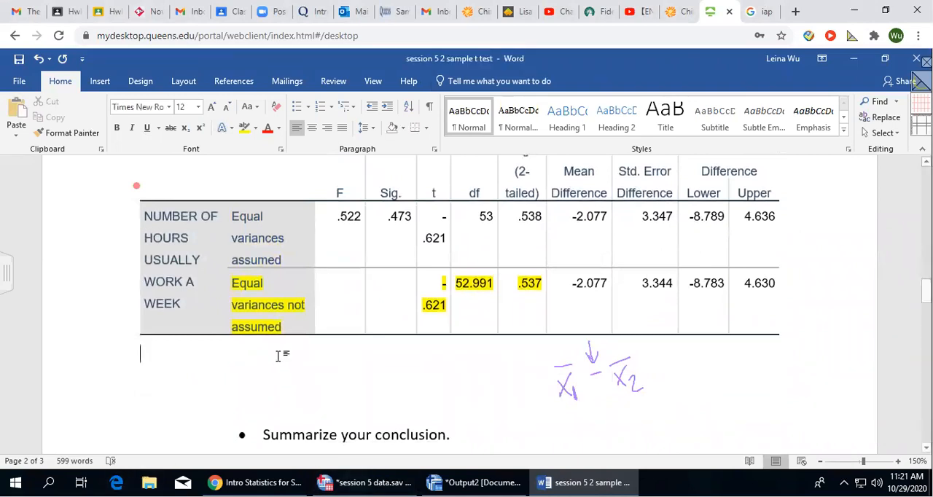
pyautogui.write('Test stsa')
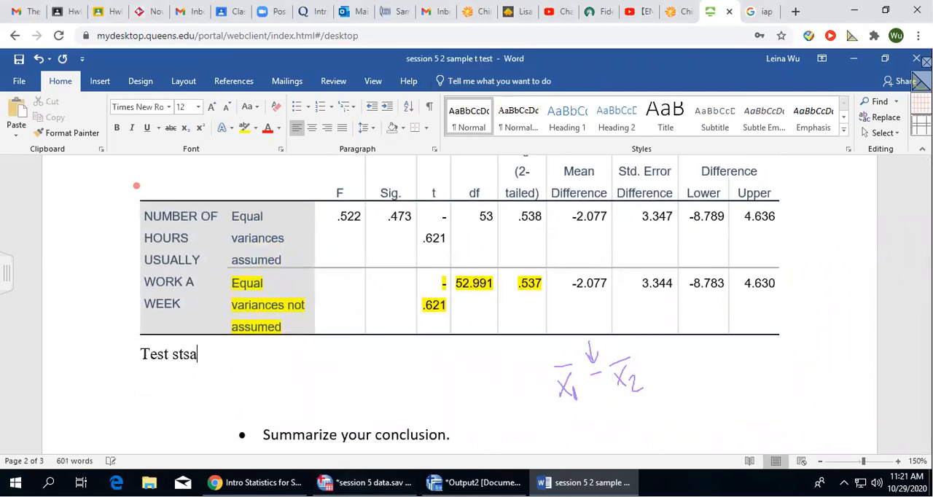
pyautogui.press('BackSpace')
pyautogui.press('BackSpace')
pyautogui.write('atistics t(')
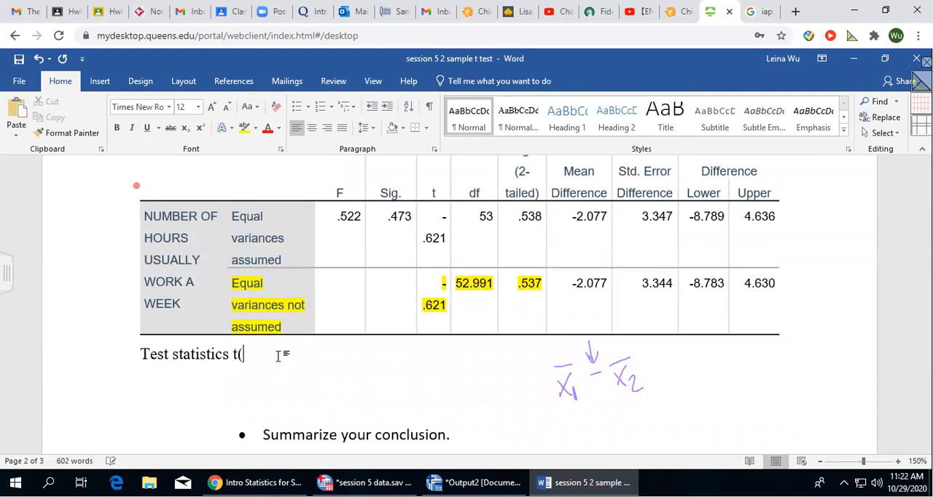
pyautogui.write('52.991')
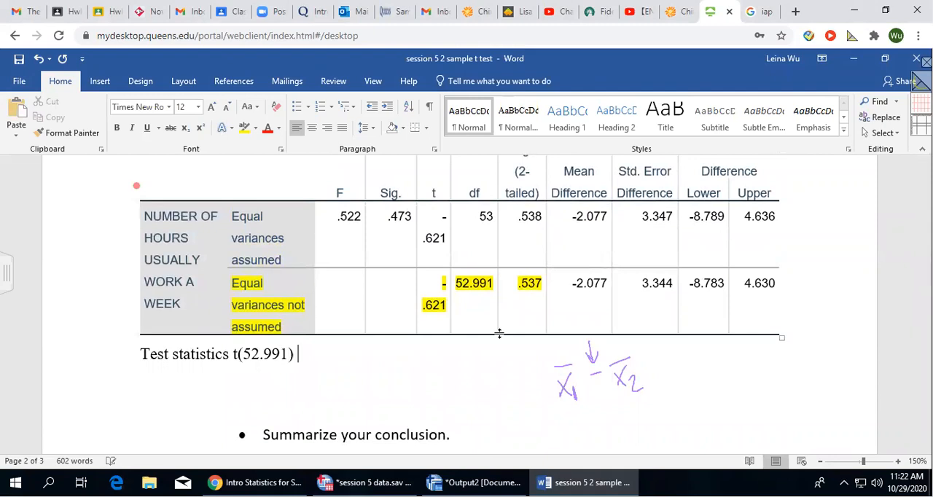
pyautogui.write(') = - 0.621.')
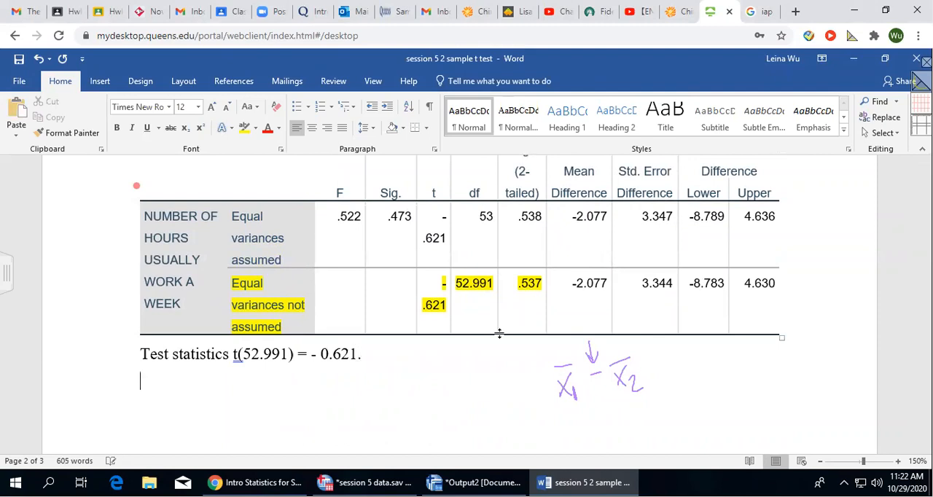
# Add the line "p-value = 0.537 (for two-tailed test)" below the test statistics line.
pyautogui.write('p-value =')
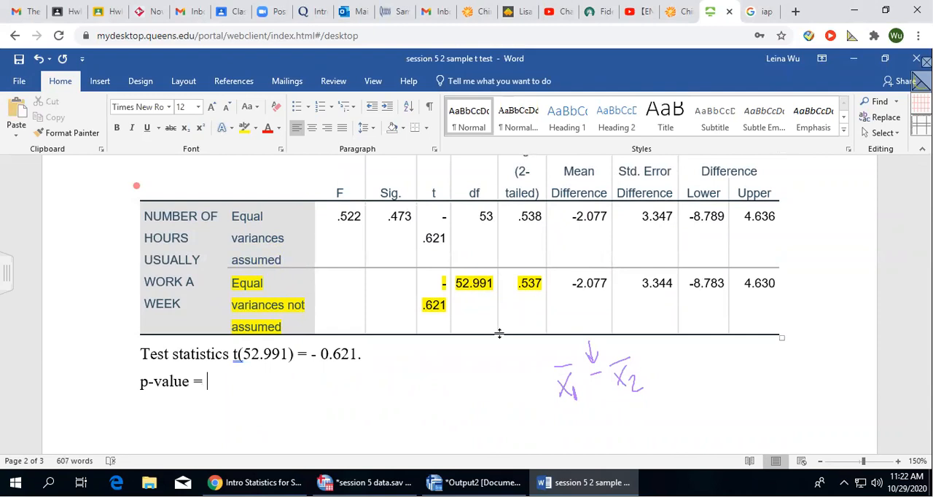
pyautogui.scroll(1, 531, 291)
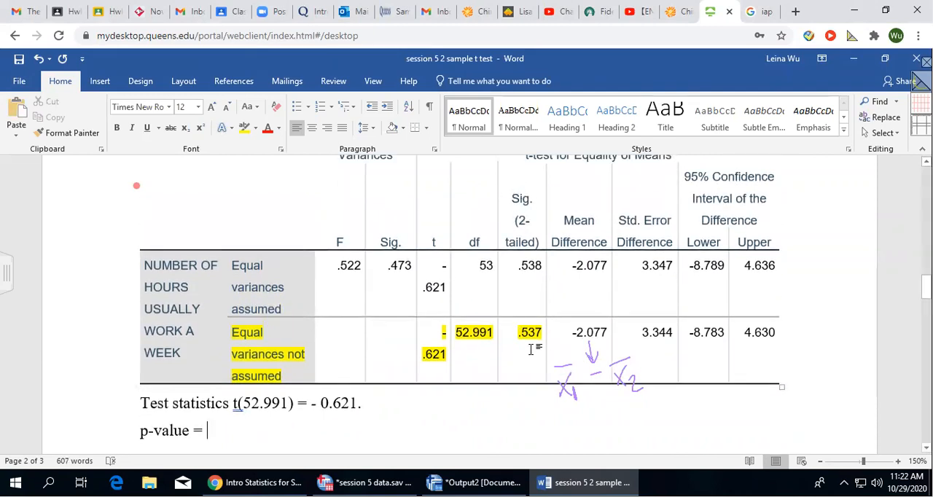
pyautogui.scroll(-1, 525, 344)
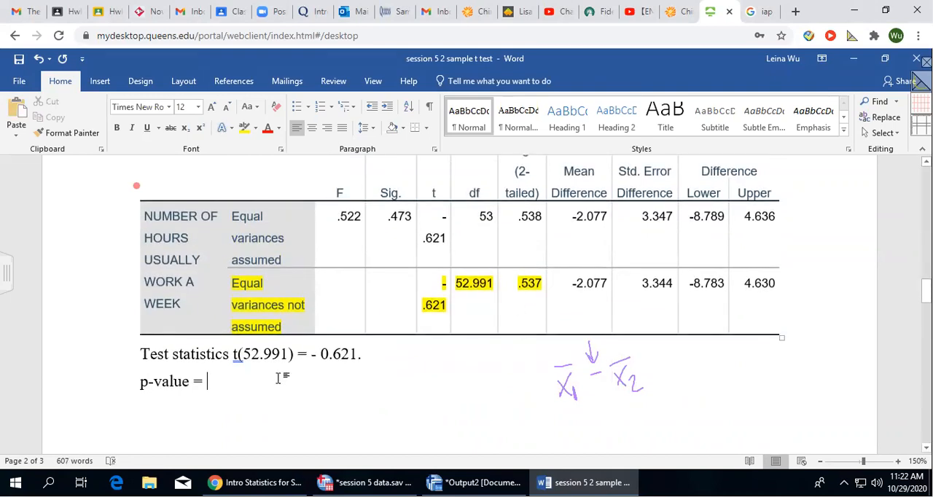
pyautogui.write('0.53')
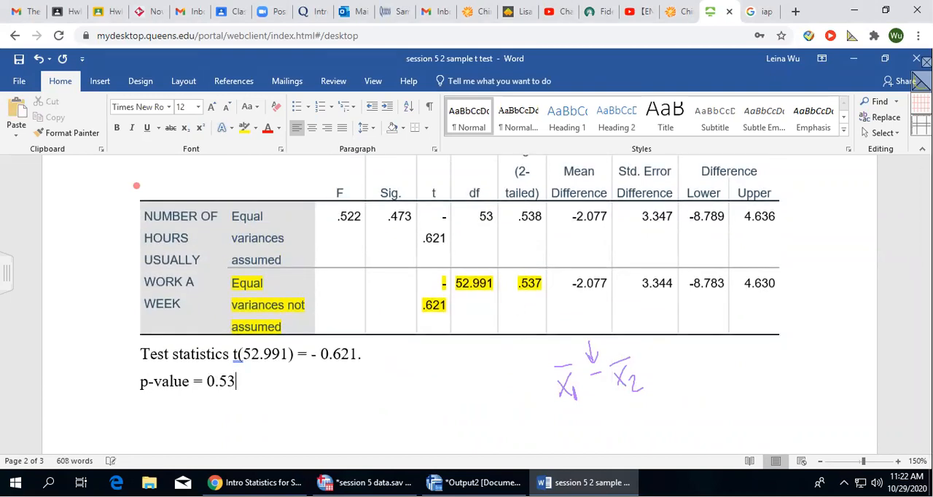
pyautogui.write('7 (for two-tao;')
pyautogui.press('BackSpace')
pyautogui.press('BackSpace')
pyautogui.press('BackSpace')
pyautogui.write('o;ed')
pyautogui.press('BackSpace')
pyautogui.press('BackSpace')
pyautogui.press('BackSpace')
pyautogui.press('BackSpace')
pyautogui.write('o;e')
pyautogui.press('BackSpace')
pyautogui.press('BackSpace')
pyautogui.press('BackSpace')
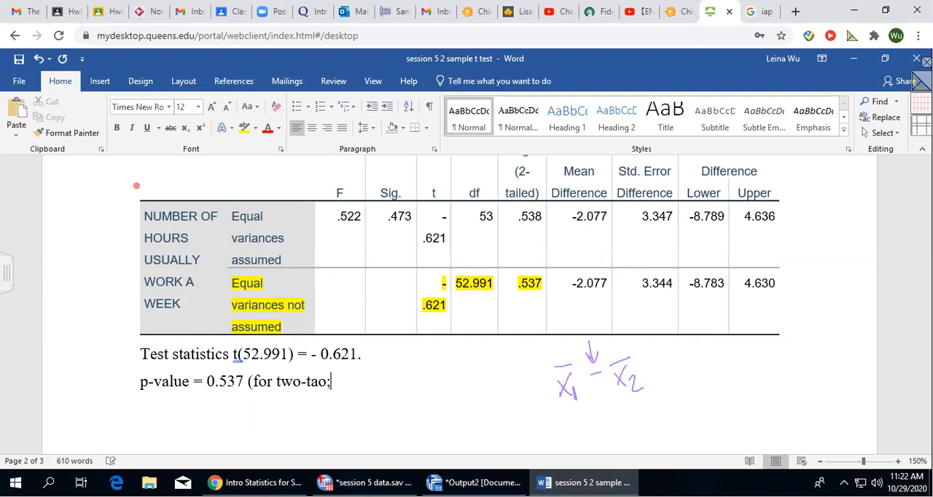
pyautogui.write('iled test')
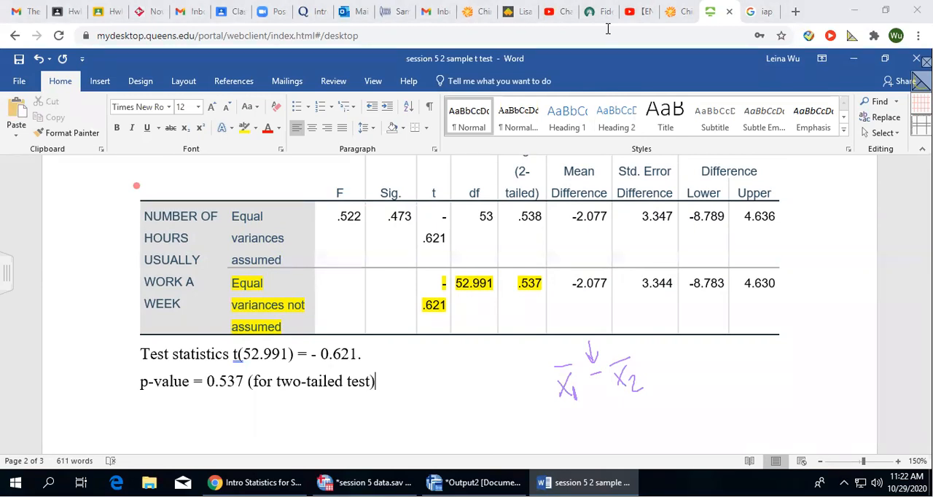
# Highlight the test statistics and p-value lines in yellow and remove an extra blank line below them.
pyautogui.scroll(-3, 462, 310)
pyautogui.moveTo(140, 255); pyautogui.dragTo(443, 298)
pyautogui.click(244, 127)
pyautogui.click(319, 329)
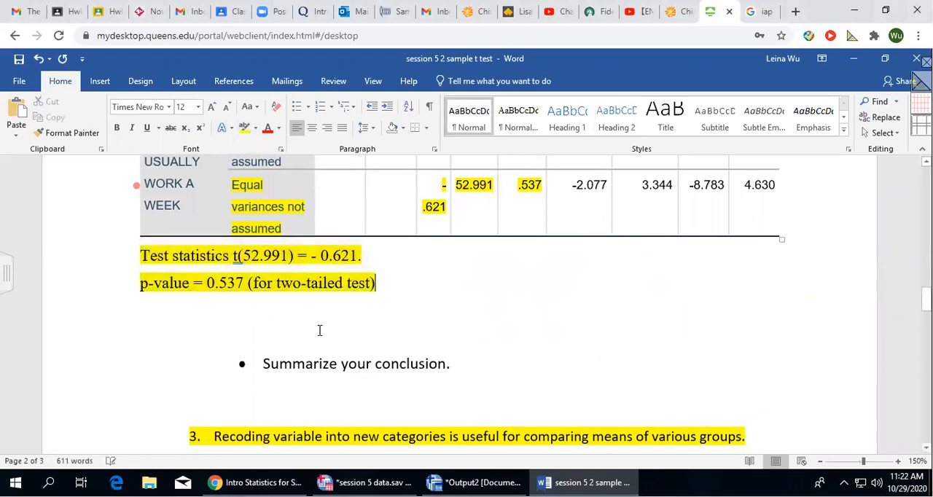
pyautogui.press('BackSpace')
# Start a new line below the p-value line with "α = 0.05", inserting α as a symbol.
pyautogui.scroll(15, 442, 335)
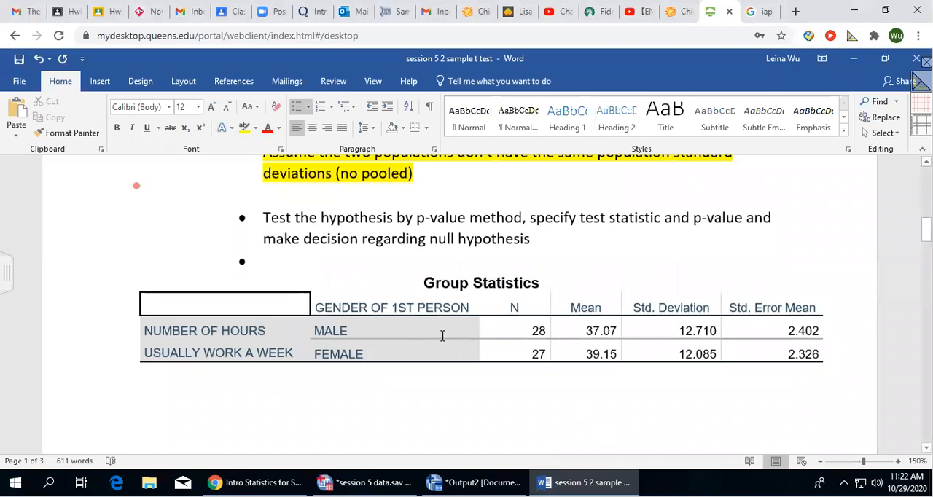
pyautogui.scroll(10, 371, 262)
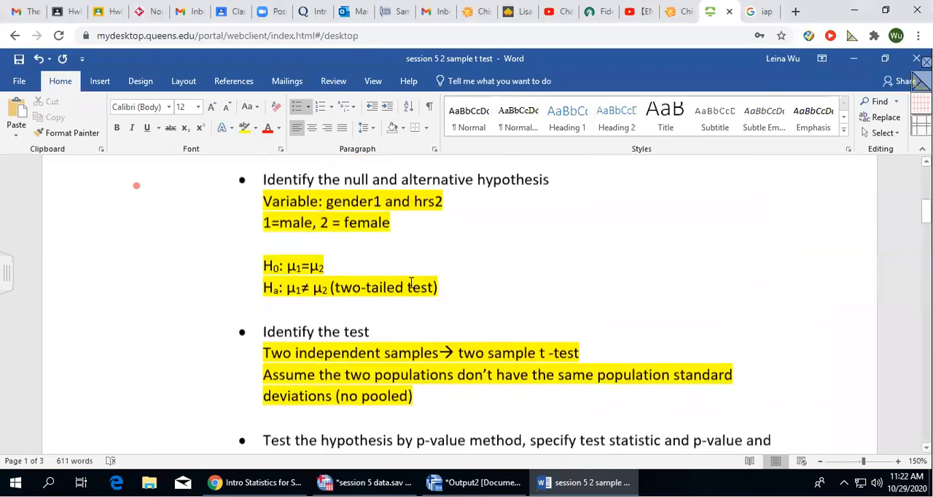
pyautogui.moveTo(255, 281); pyautogui.dragTo(274, 281)
pyautogui.scroll(-3, 627, 307)
pyautogui.scroll(-15, 626, 307)
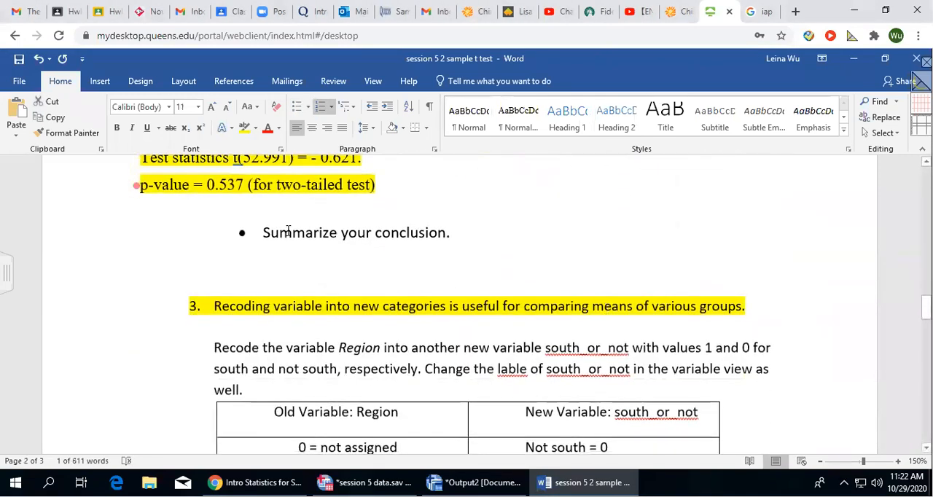
pyautogui.click(423, 194)
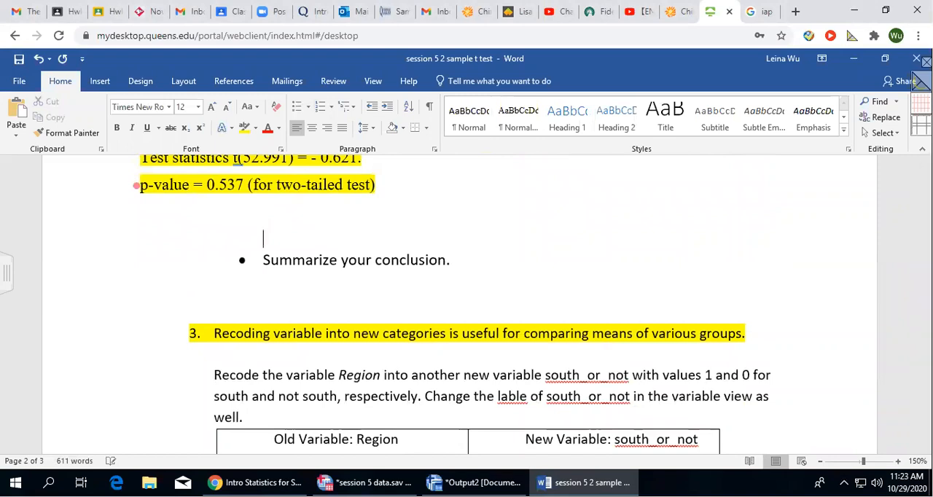
pyautogui.press('BackSpace')
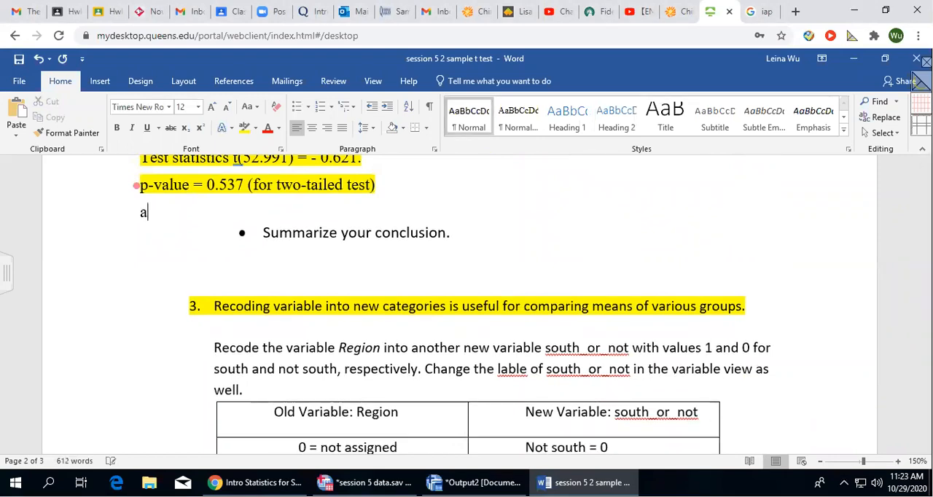
pyautogui.press('BackSpace')
pyautogui.click(99, 81)
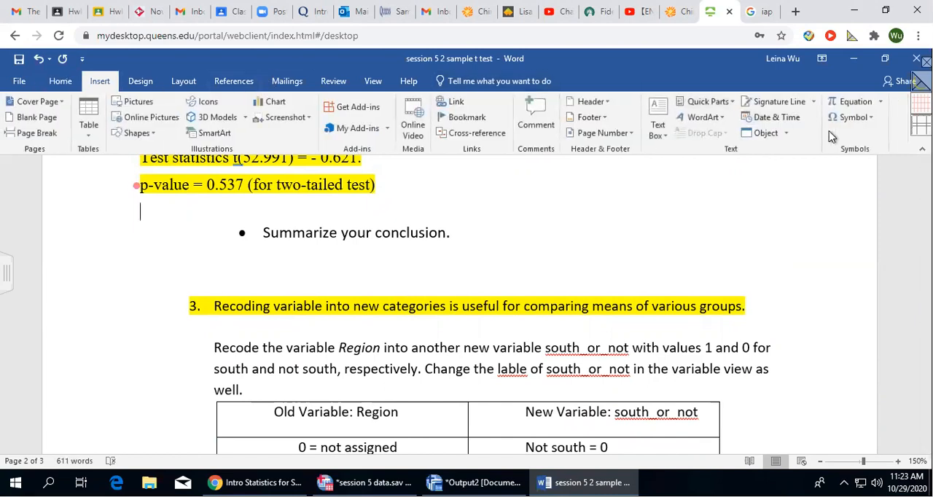
pyautogui.click(851, 117)
pyautogui.click(877, 145)
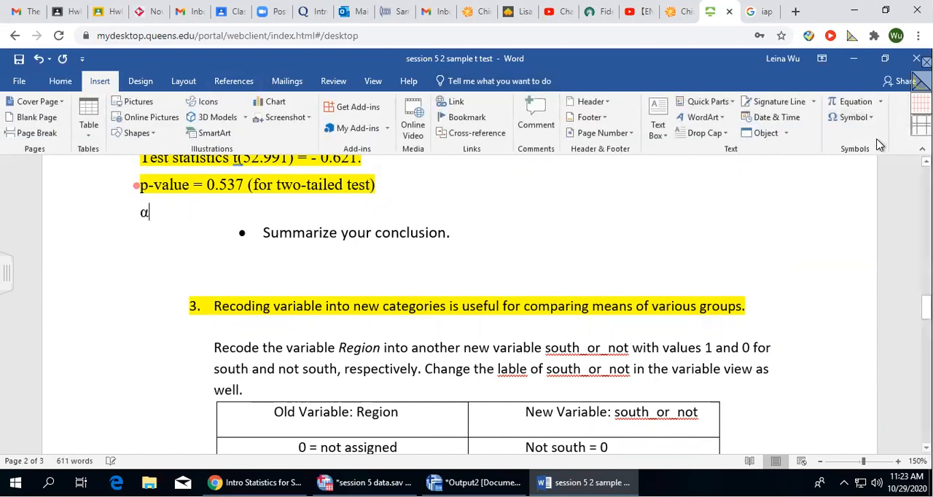
pyautogui.write('= 0.0')
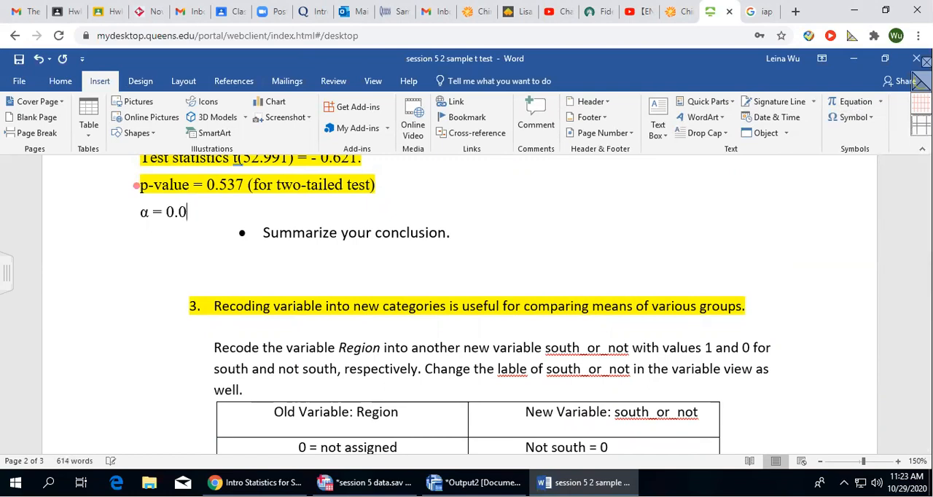
pyautogui.write('5. therefor')
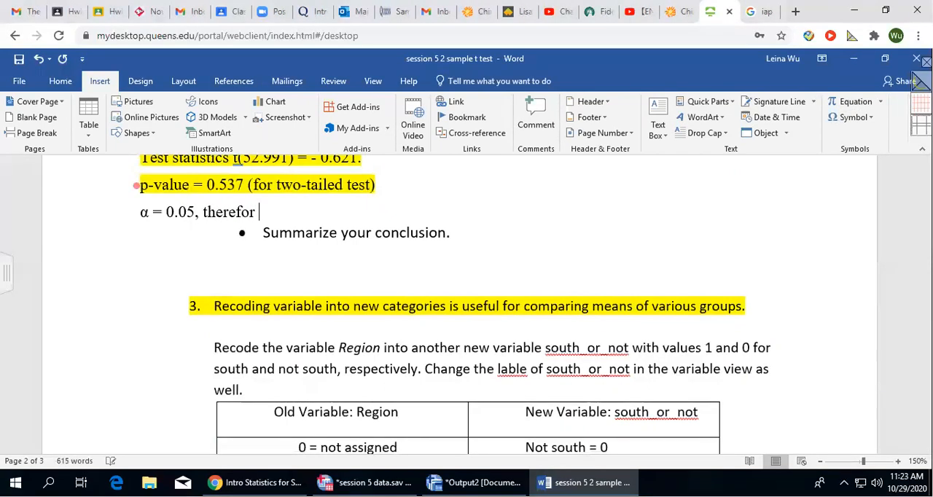
pyautogui.write('e p-value ')
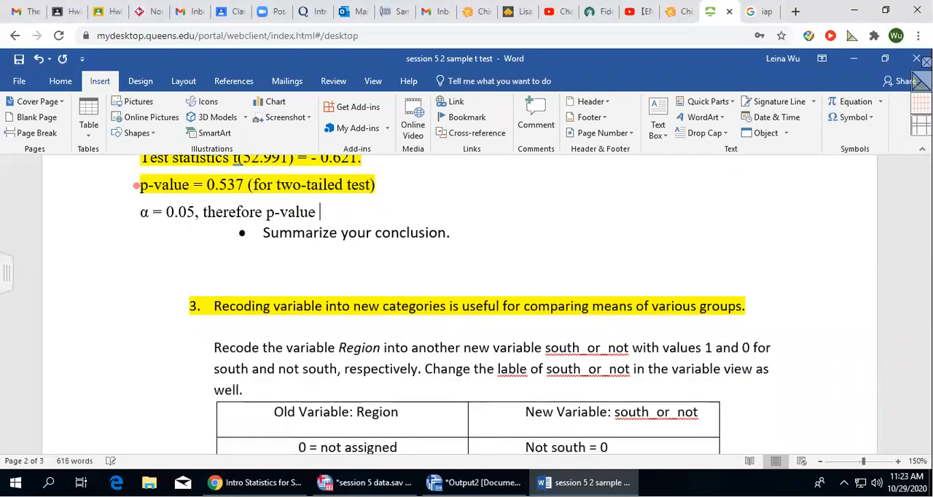
pyautogui.write('>')
# Continue the significance level line with ", therefore p-value >α".
pyautogui.click(852, 118)
pyautogui.click(837, 136)
# Add the decision ", we fail to reject H0" to the line, with the 0 as a subscript.
pyautogui.write(', we fail to reject')
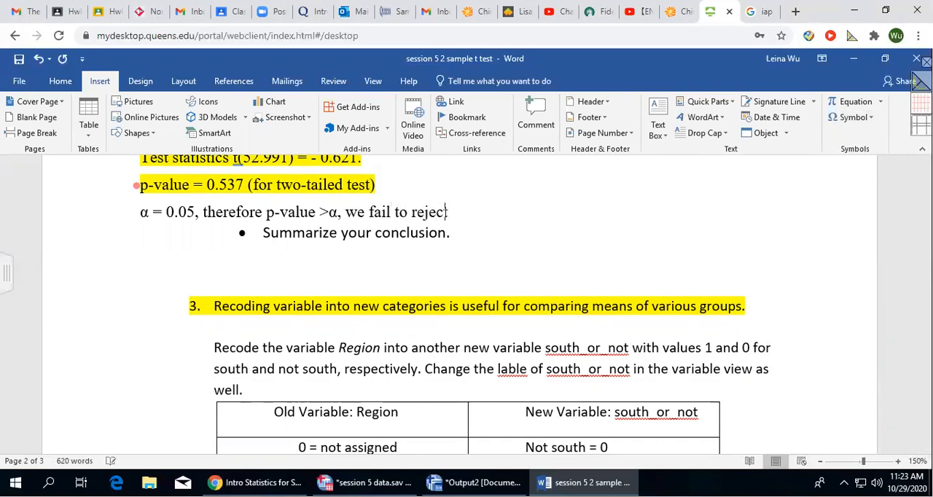
pyautogui.write(' H')
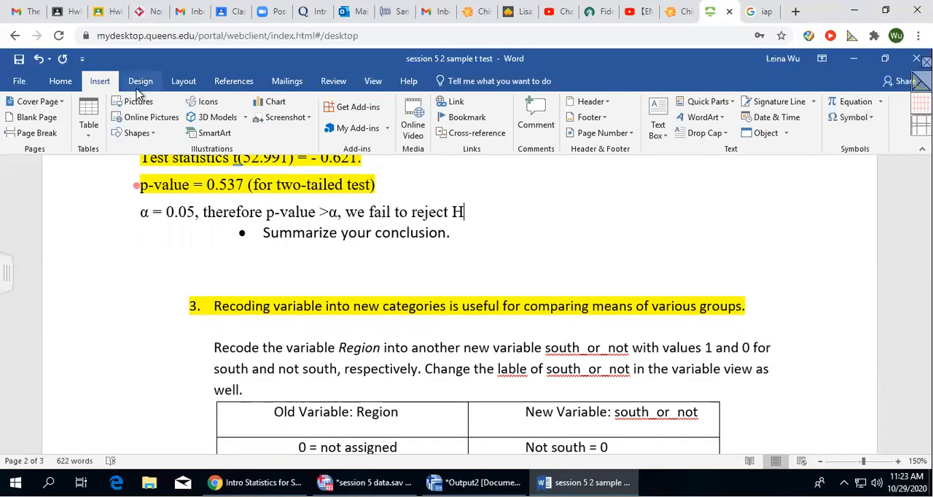
pyautogui.click(60, 81)
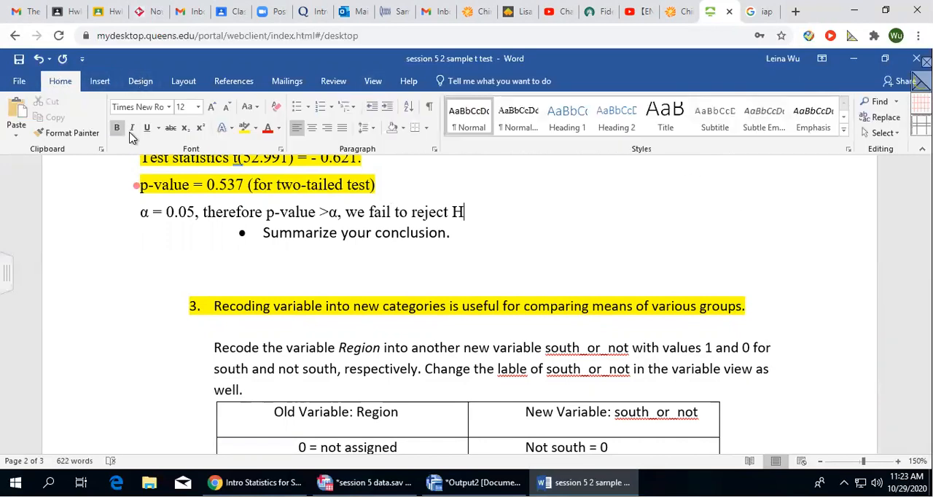
pyautogui.click(185, 129)
pyautogui.write('0')
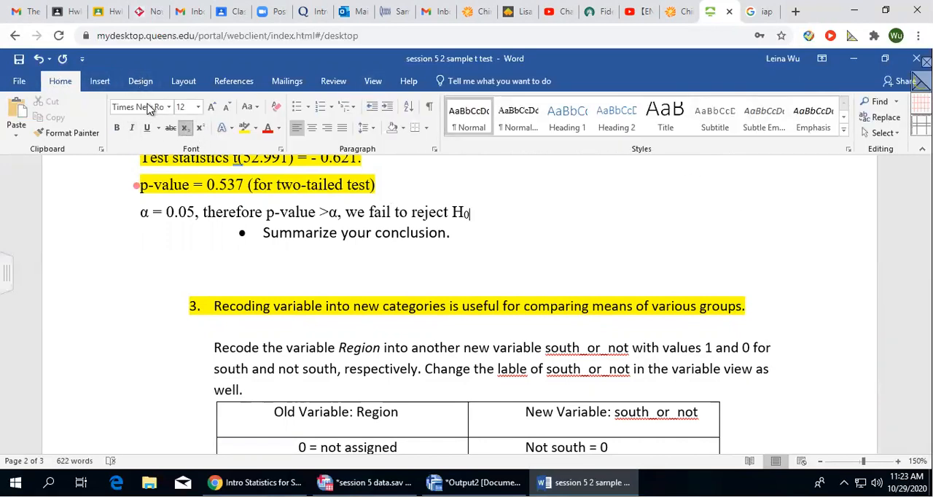
pyautogui.write(',  ')
pyautogui.write(' fail to accept Ha)')
# Append "(fail to accept Ha)" after H0 and format the a as a subscript.
pyautogui.moveTo(579, 211); pyautogui.dragTo(586, 210)
pyautogui.click(185, 128)
pyautogui.click(602, 209)
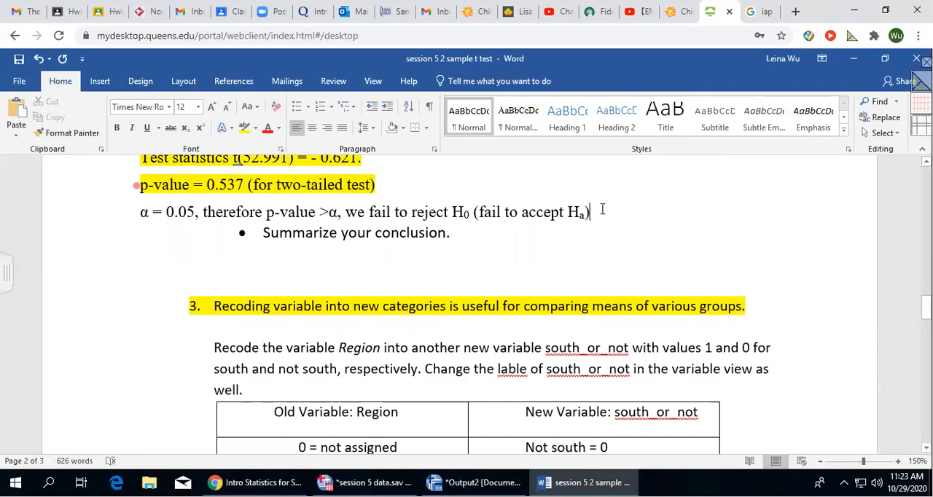
# Highlight the whole line stating the decision about H0 in yellow.
pyautogui.moveTo(157, 209); pyautogui.dragTo(602, 209)
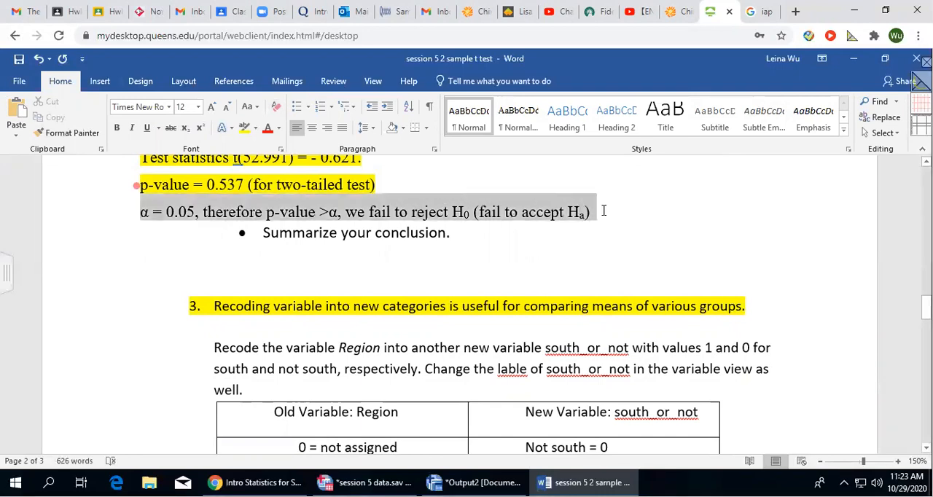
pyautogui.click(244, 128)
pyautogui.click(626, 225)
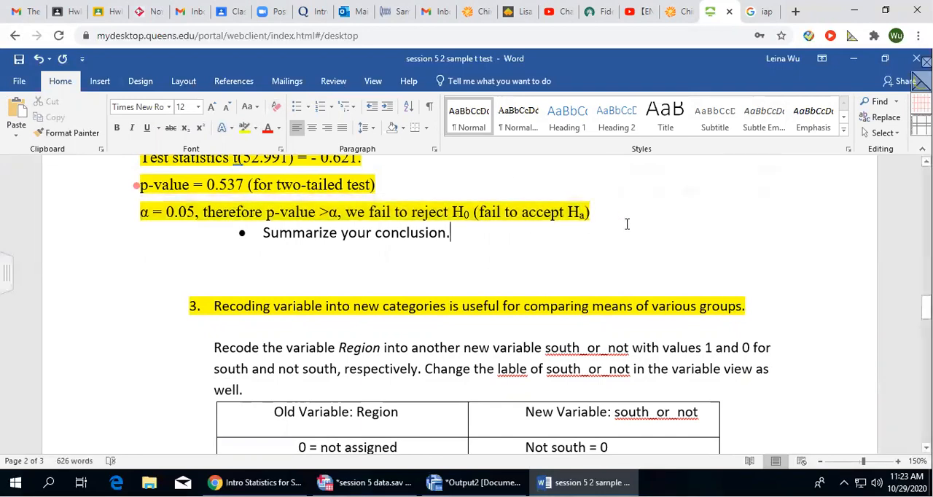
pyautogui.press('Return')
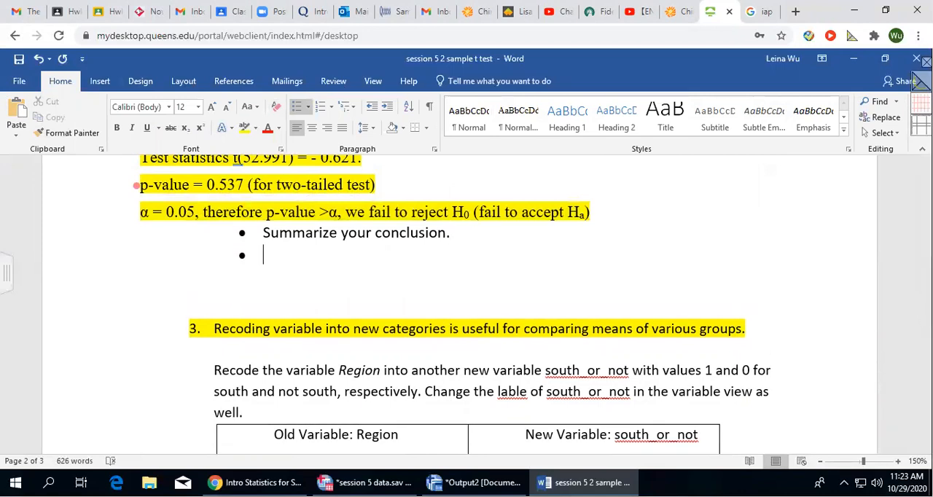
pyautogui.press('BackSpace')
pyautogui.press('BackSpace')
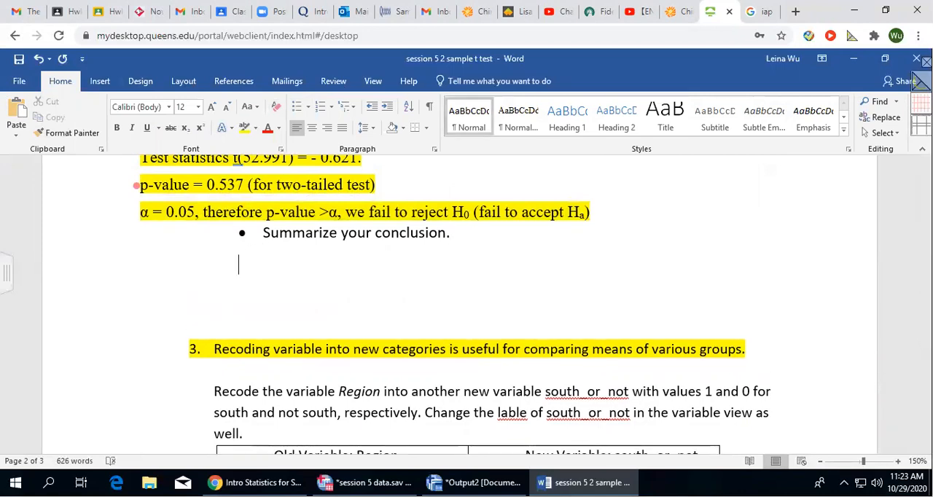
pyautogui.write('We are')
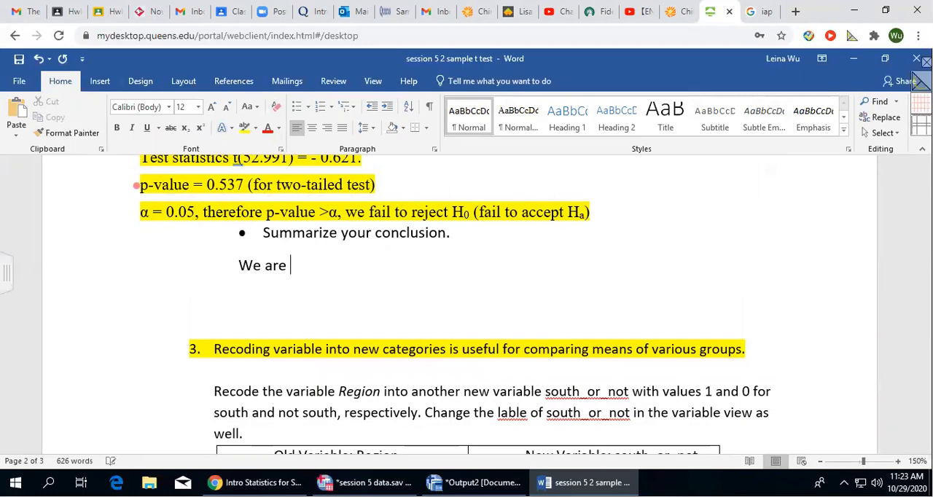
pyautogui.press('BackSpace')
pyautogui.press('BackSpace')
pyautogui.press('BackSpace')
pyautogui.press('BackSpace')
pyautogui.press('BackSpace')
pyautogui.press('BackSpace')
pyautogui.press('BackSpace')
pyautogui.press('BackSpace')
pyautogui.press('BackSpace')
pyautogui.press('BackSpace')
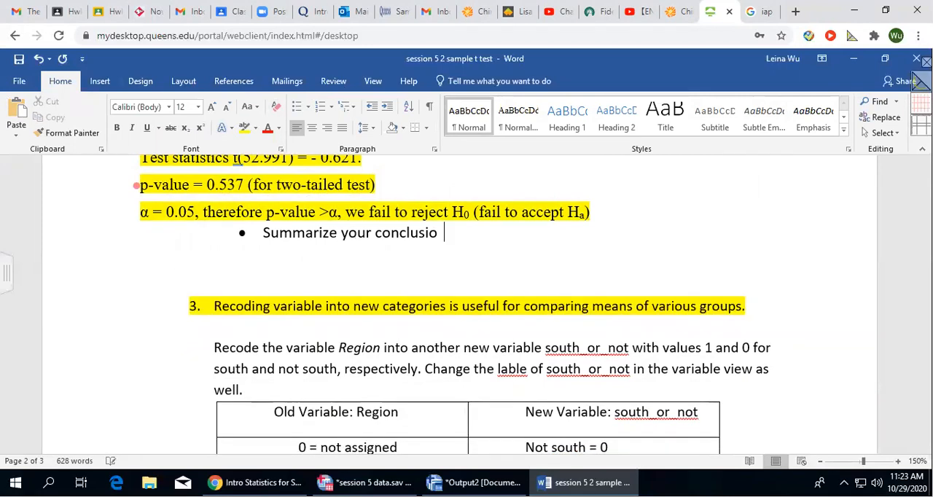
pyautogui.write('n')
# Begin the answer with "There is not" on a non-bulleted line below "Summarize your conclusion".
pyautogui.press('Return')
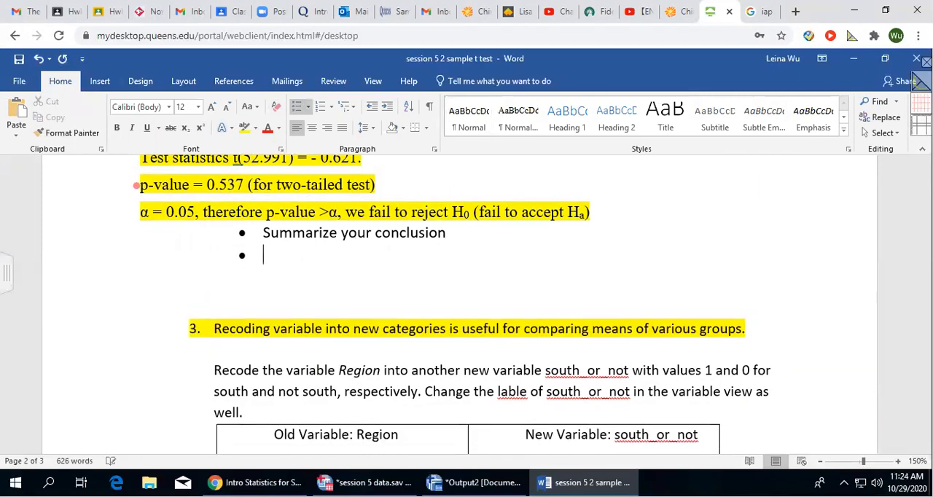
pyautogui.press('BackSpace')
pyautogui.press('BackSpace')
pyautogui.write('There')
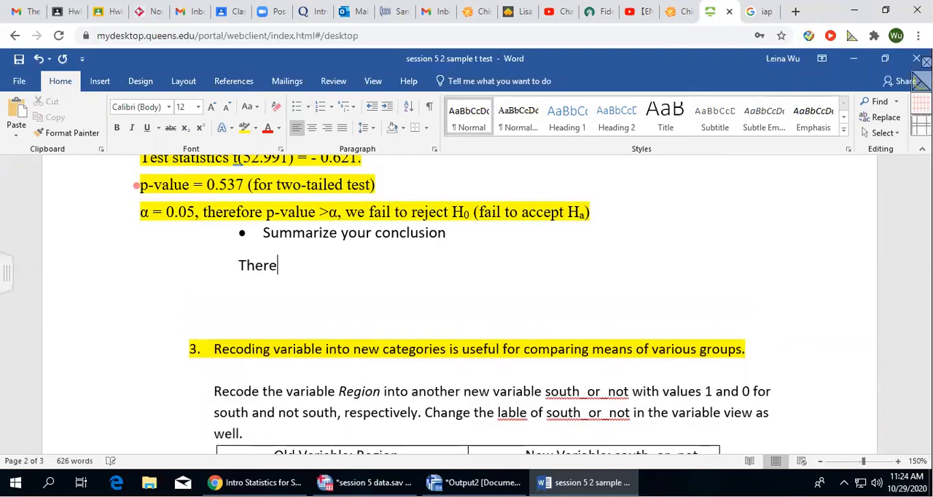
pyautogui.write(' is not')
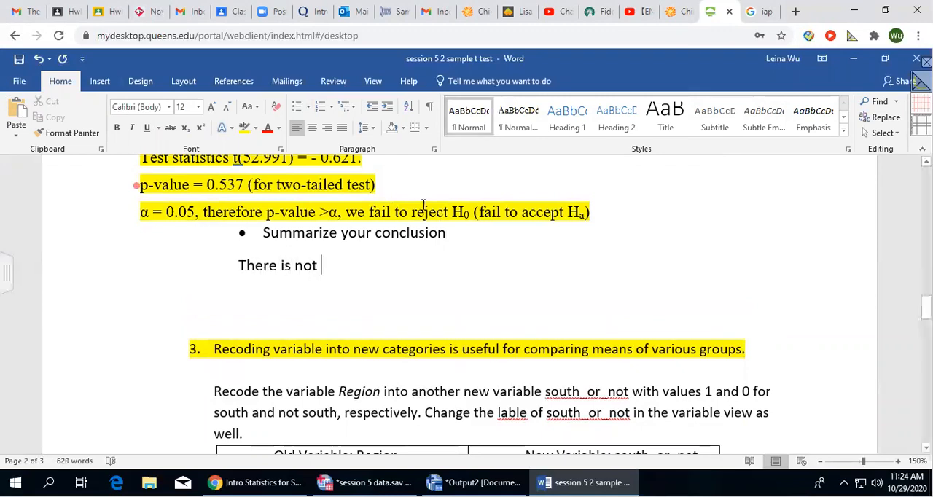
# Highlight the words "fail to" before "accept Ha" in turquoise.
pyautogui.moveTo(479, 212); pyautogui.dragTo(517, 212)
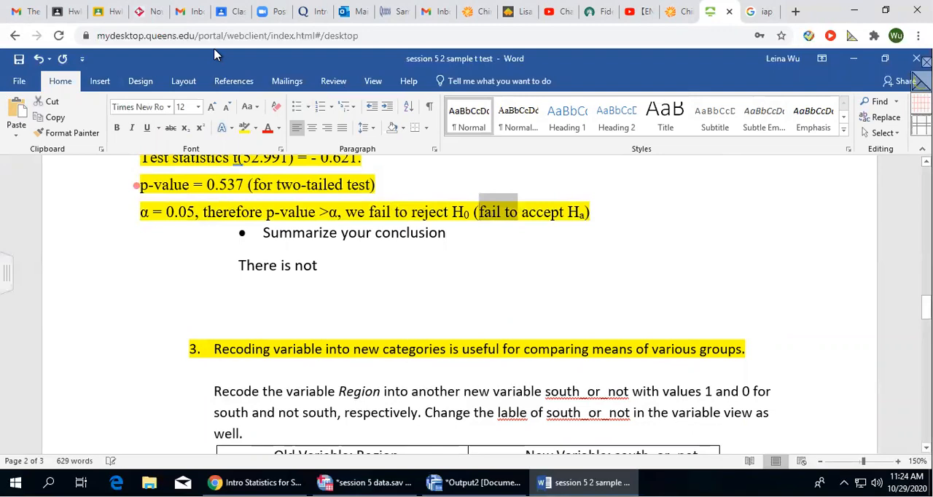
pyautogui.click(100, 81)
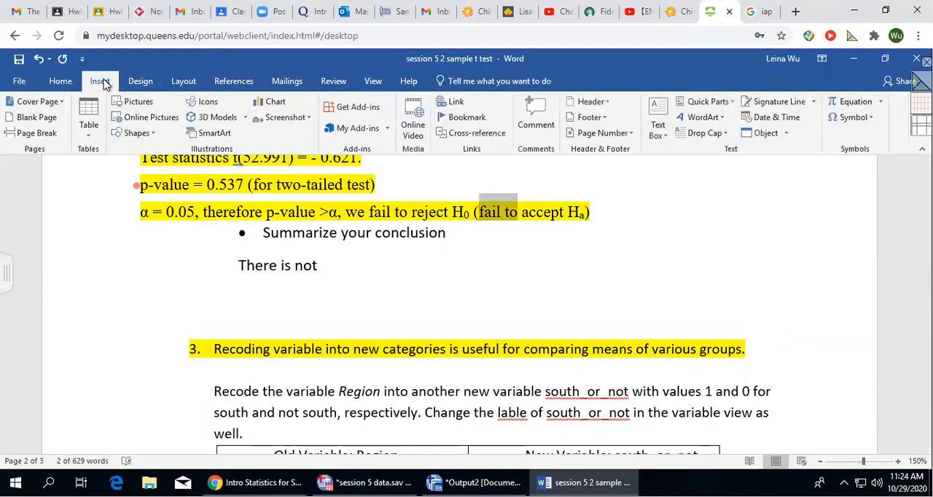
pyautogui.click(65, 82)
pyautogui.click(253, 127)
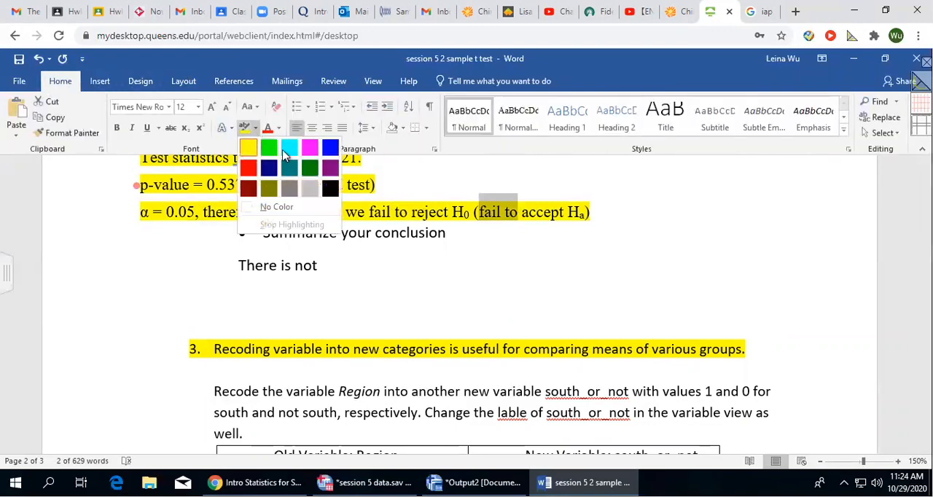
# Continue the conclusion sentence with "sufficient evidence to claim".
pyautogui.click(357, 270)
pyautogui.write('suf')
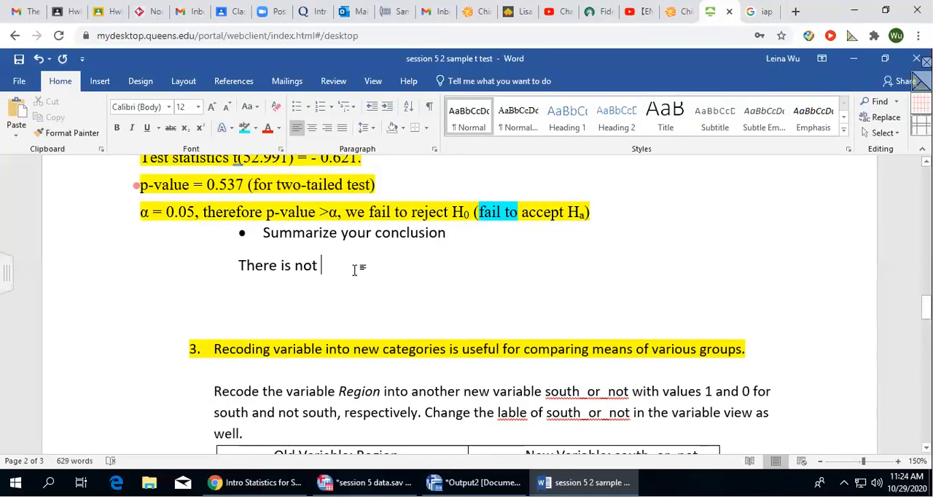
pyautogui.write('ficient evidenc t')
pyautogui.press('BackSpace')
pyautogui.press('BackSpace')
pyautogui.write('e to claim, that al')
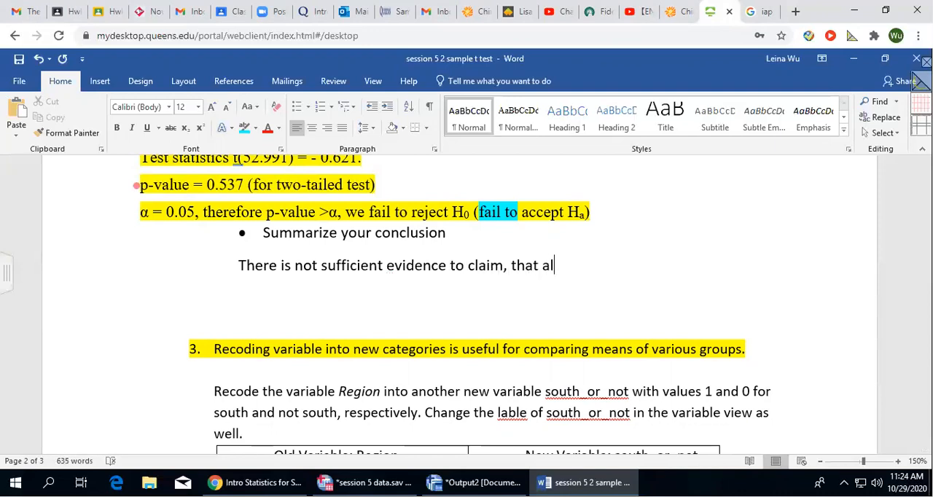
# Extend the conclusion with ", at α = 0.05, that", copying "α = 0.05" from the decision line.
pyautogui.press('BackSpace')
pyautogui.press('BackSpace')
pyautogui.press('BackSpace')
pyautogui.press('BackSpace')
pyautogui.press('BackSpace')
pyautogui.press('BackSpace')
pyautogui.press('BackSpace')
pyautogui.write('at')
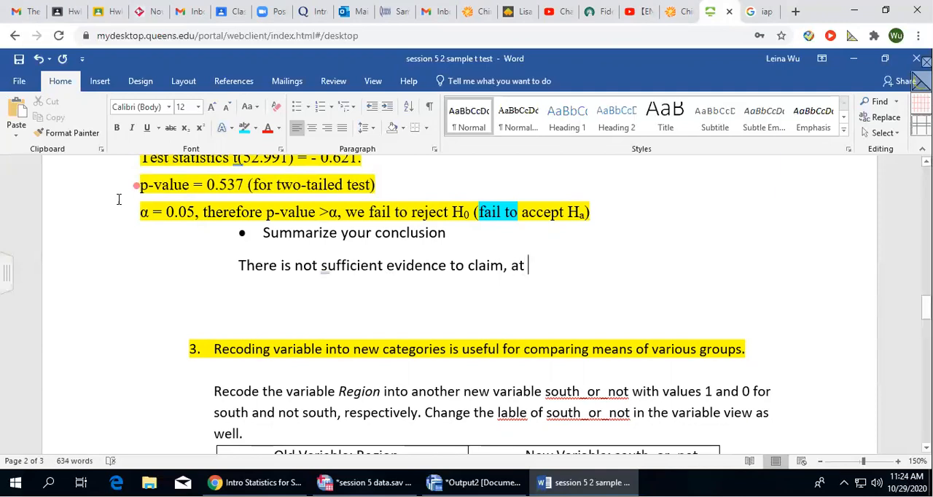
pyautogui.moveTo(193, 212); pyautogui.dragTo(139, 212)
pyautogui.hotkey('ctrl', 'c')
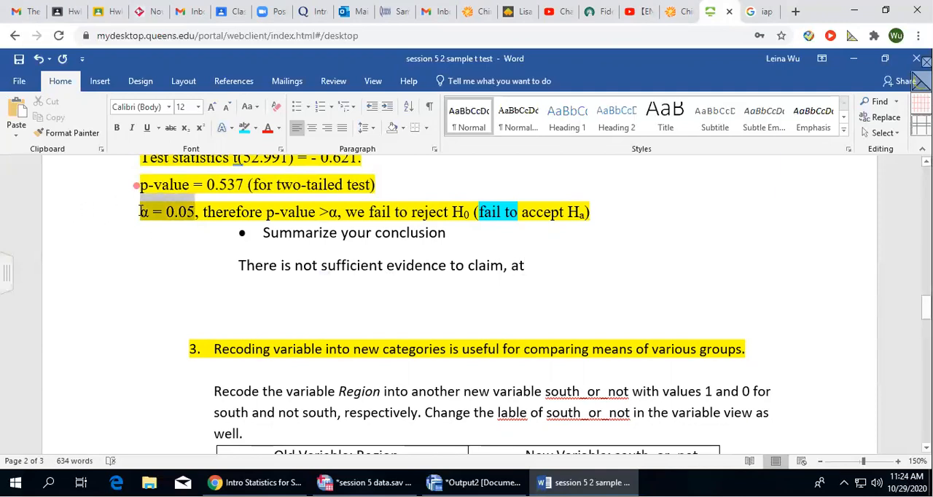
pyautogui.click(543, 266)
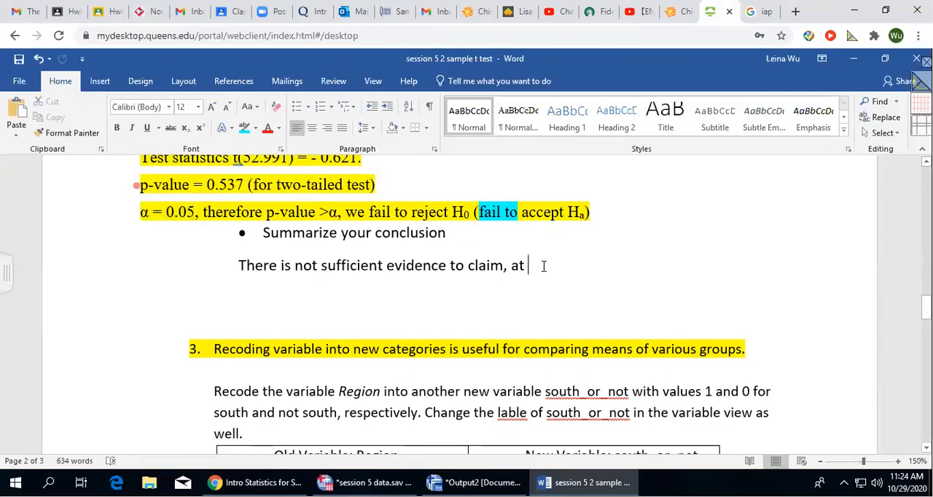
pyautogui.hotkey('ctrl', 'v')
pyautogui.write(', that')
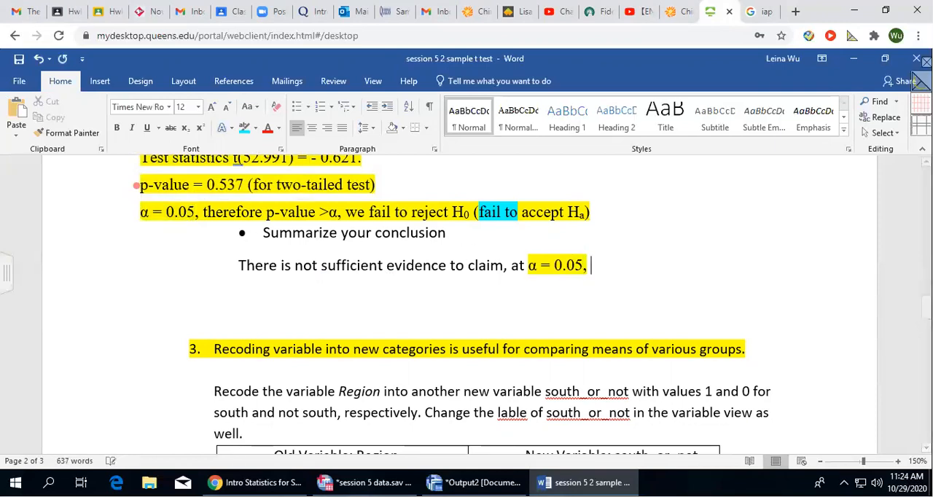
# Review Ha in the decision line, question 2's wording, its stated hypotheses and the Independent Samples Test table.
pyautogui.doubleClick(574, 210)
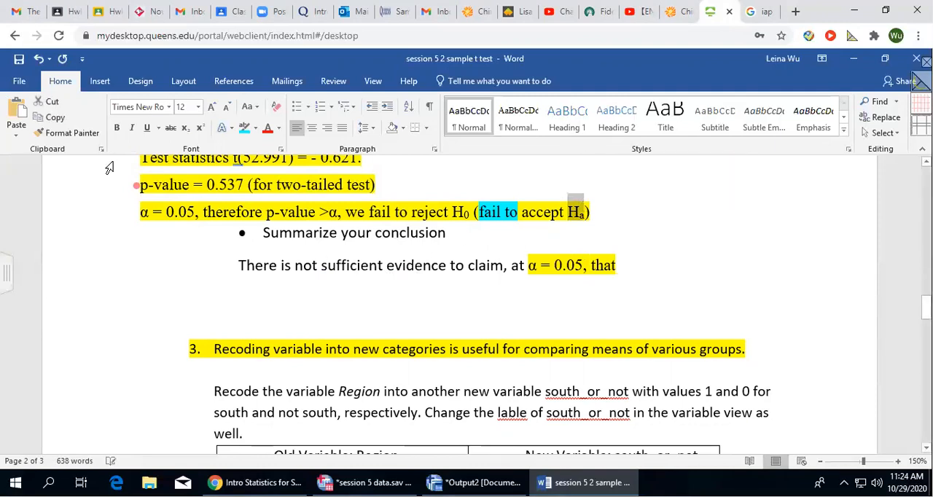
pyautogui.scroll(6, 321, 256)
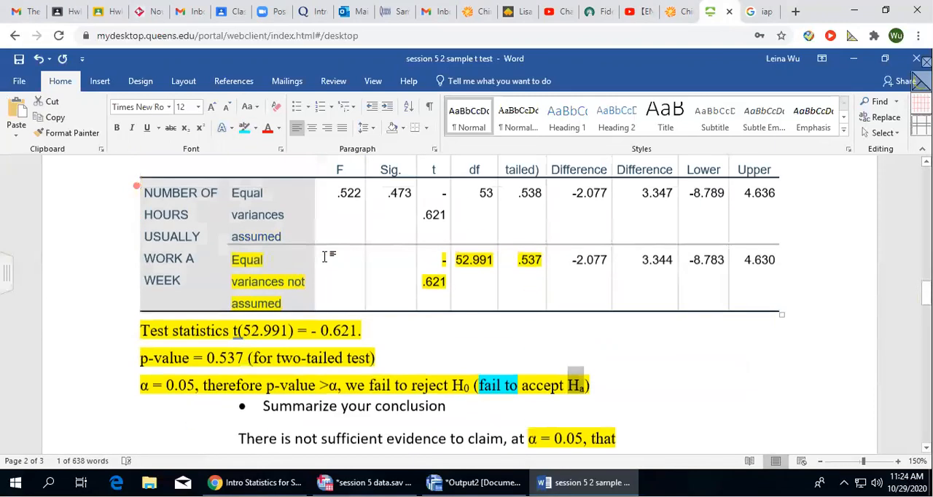
pyautogui.scroll(10, 316, 266)
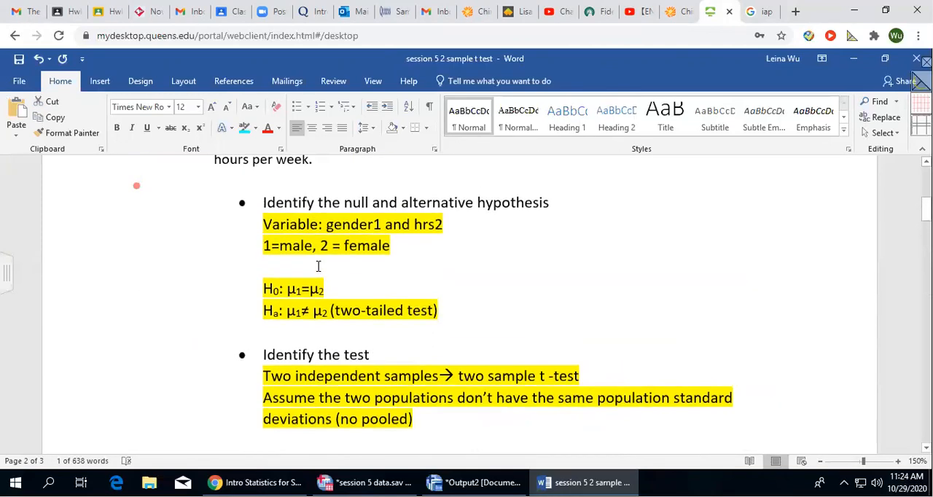
pyautogui.click(456, 303)
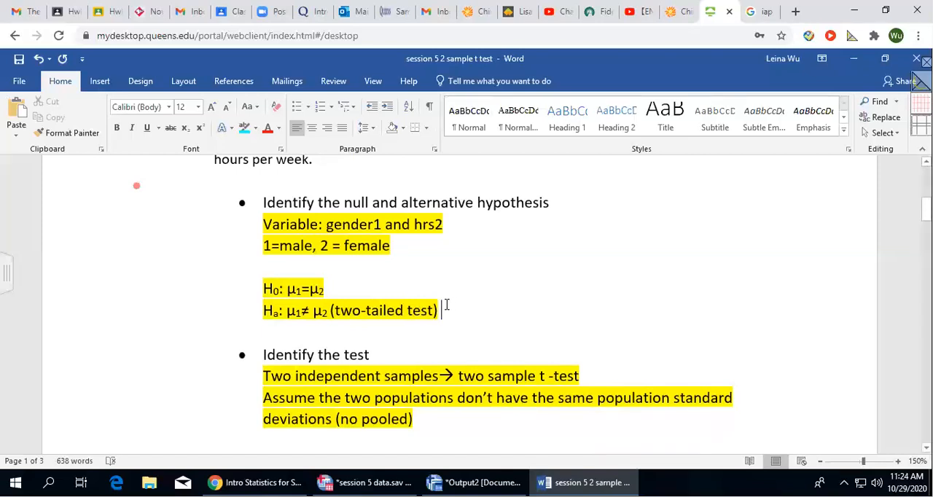
pyautogui.scroll(5, 446, 305)
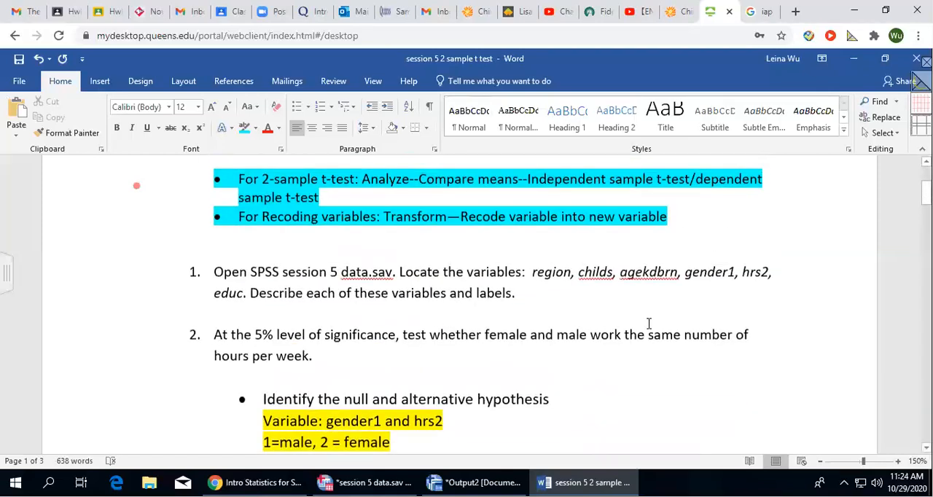
pyautogui.scroll(-4, 649, 323)
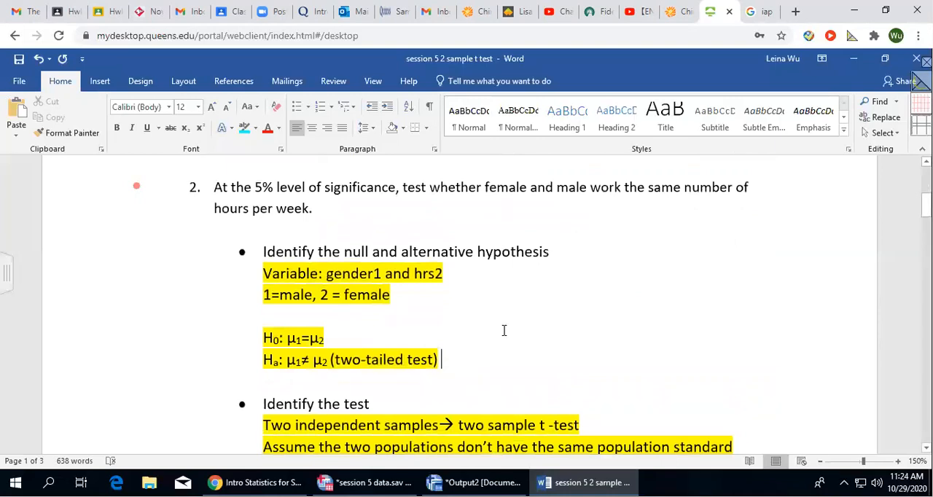
pyautogui.scroll(-20, 504, 331)
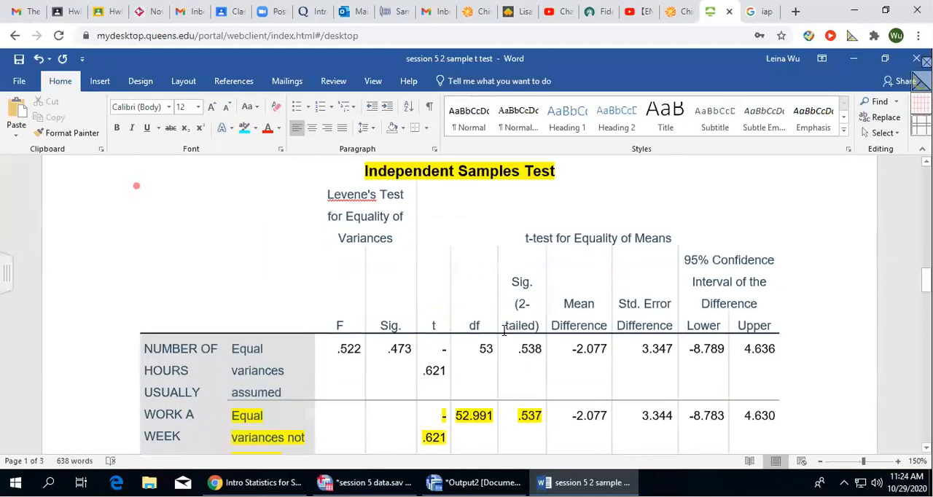
pyautogui.scroll(-6, 503, 331)
# Extend the conclusion sentence after "that" with "male and female".
pyautogui.click(639, 372)
pyautogui.write('work a')
pyautogui.press('BackSpace')
pyautogui.press('BackSpace')
pyautogui.press('BackSpace')
pyautogui.press('BackSpace')
pyautogui.press('BackSpace')
pyautogui.press('BackSpace')
pyautogui.write('male and female ')
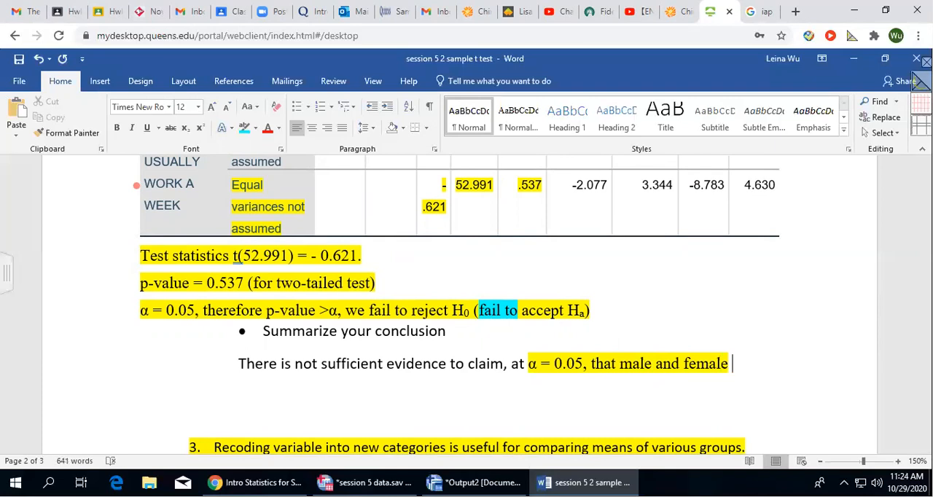
pyautogui.write('work different')
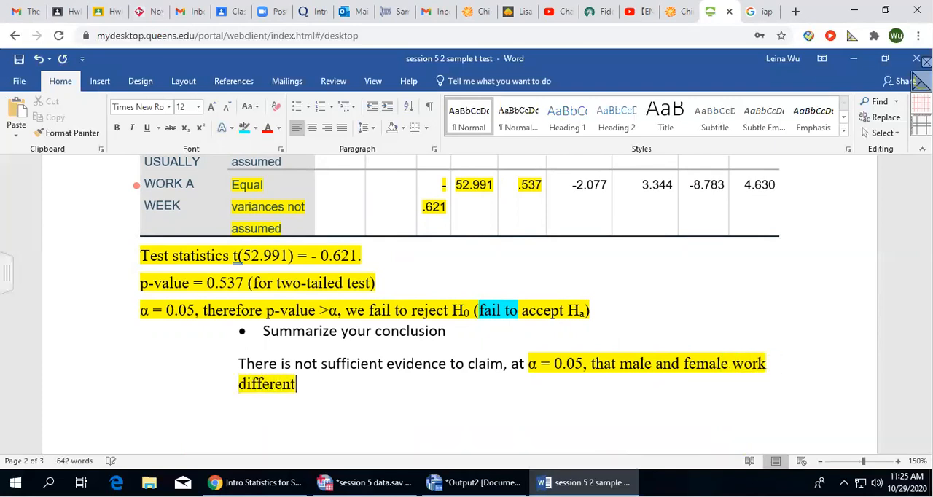
pyautogui.write(' number ')
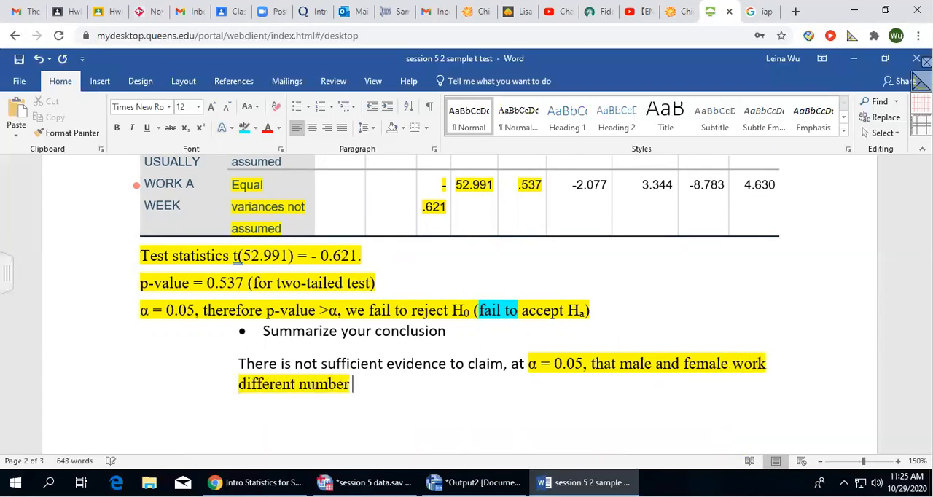
pyautogui.write('s of hours ')
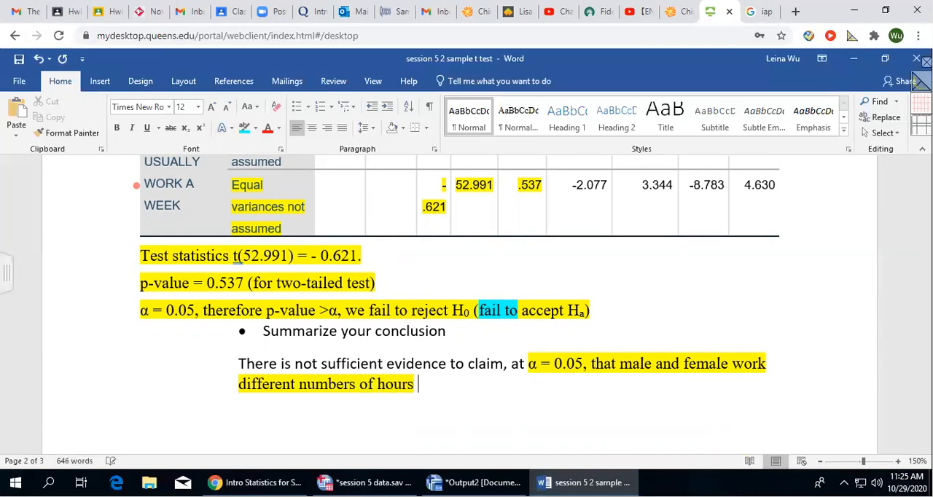
pyautogui.write('per week.')
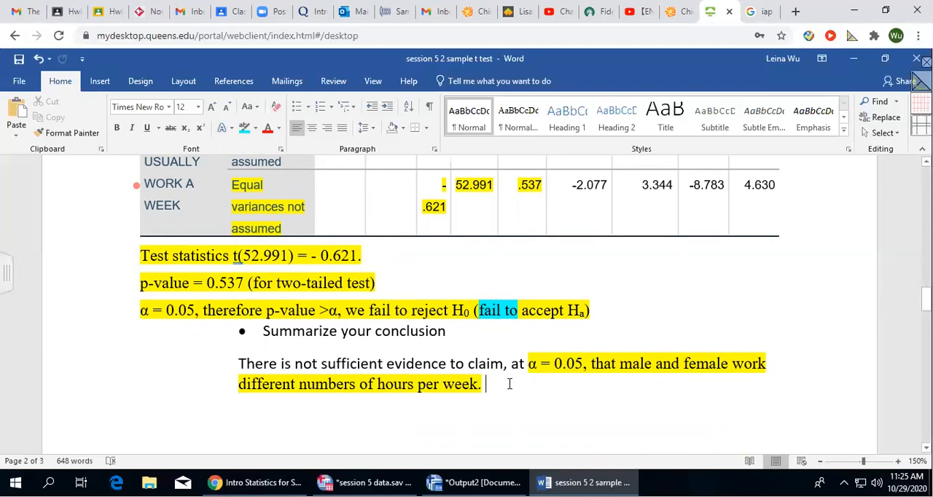
# Add "P-value = 0.537." after the conclusion sentence.
pyautogui.write('P-avle')
pyautogui.press('BackSpace')
pyautogui.press('BackSpace')
pyautogui.press('BackSpace')
pyautogui.press('BackSpace')
pyautogui.write('value = ')
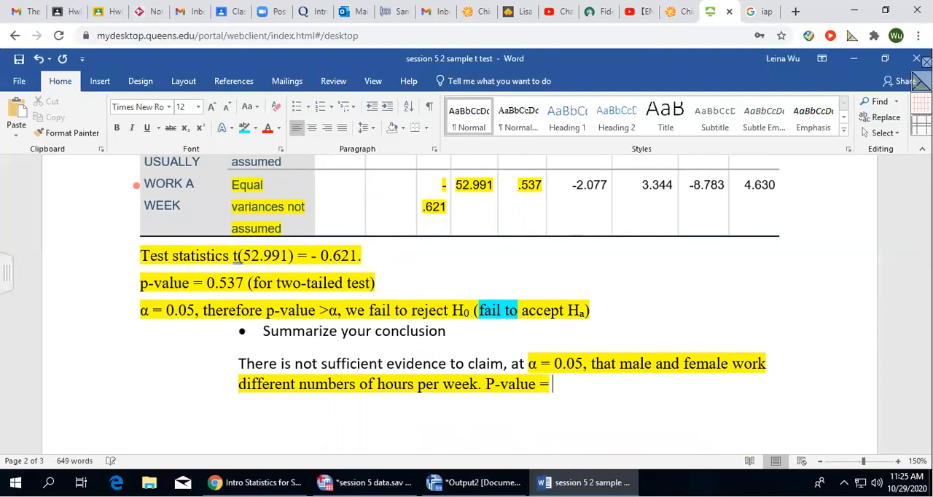
pyautogui.write('0.537.')
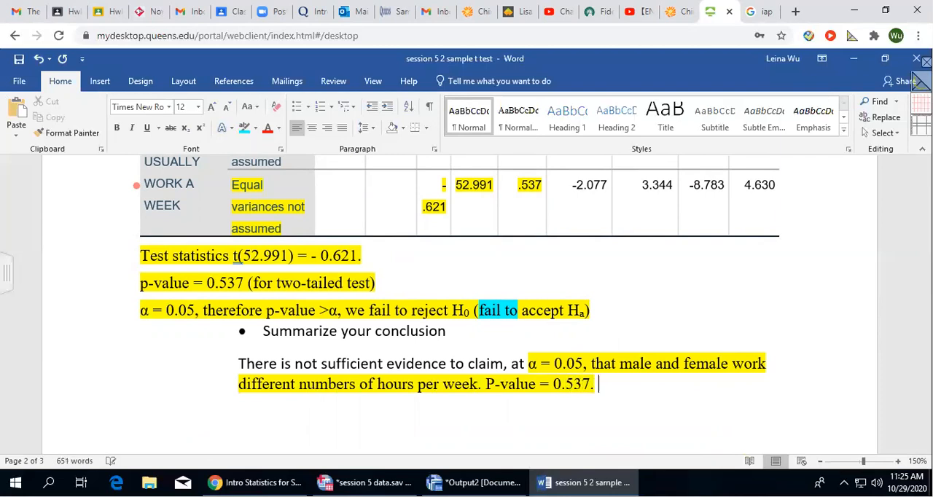
# Highlight the unhighlighted beginning of the conclusion sentence in yellow to match the rest.
pyautogui.moveTo(239, 363); pyautogui.dragTo(634, 374)
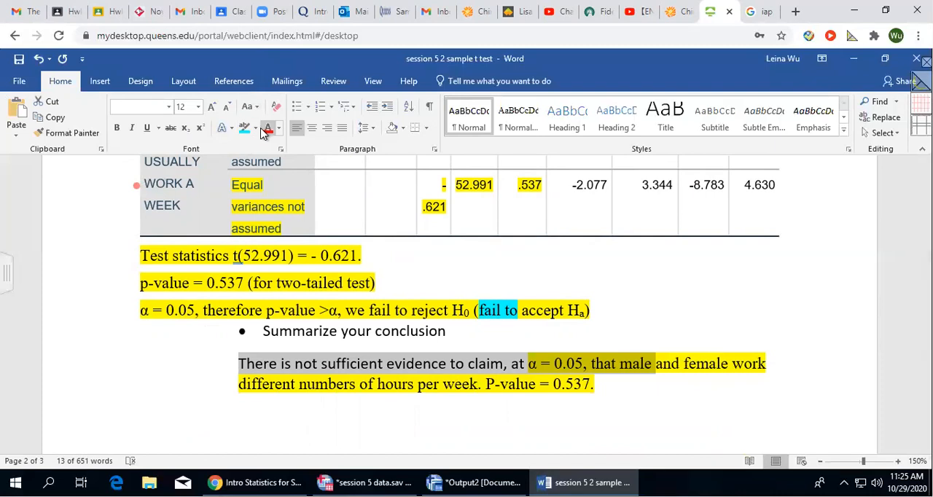
pyautogui.click(255, 128)
pyautogui.click(248, 150)
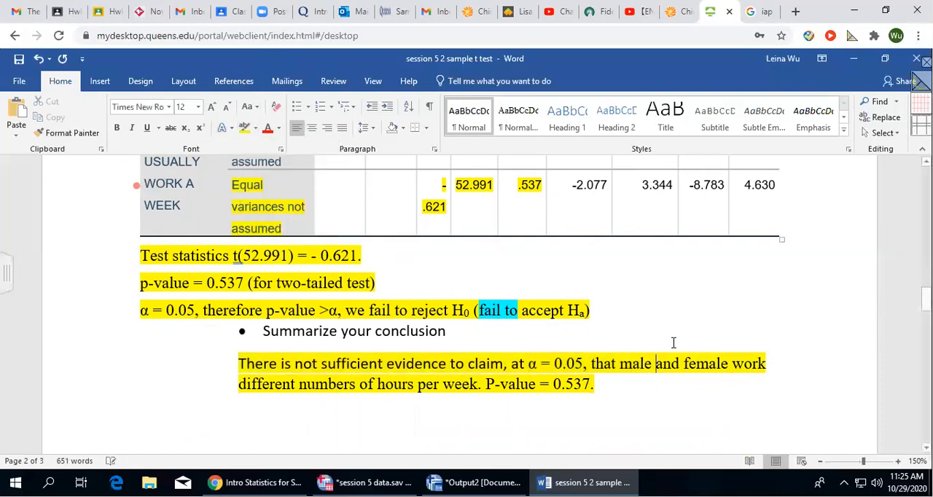
pyautogui.click(650, 330)
# Delete the surplus blank line between the conclusion and question 3.
pyautogui.click(609, 385)
pyautogui.click(288, 405)
pyautogui.press('BackSpace')
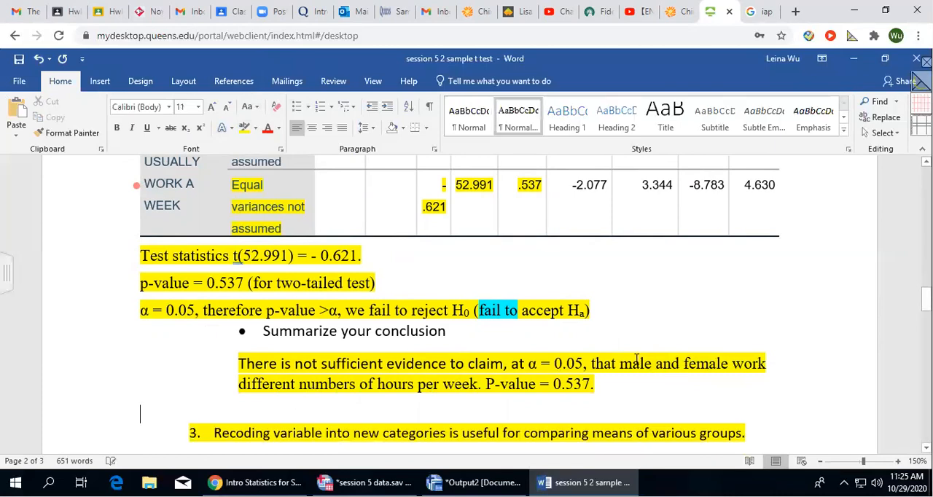
pyautogui.scroll(-3, 627, 357)
pyautogui.click(625, 239)
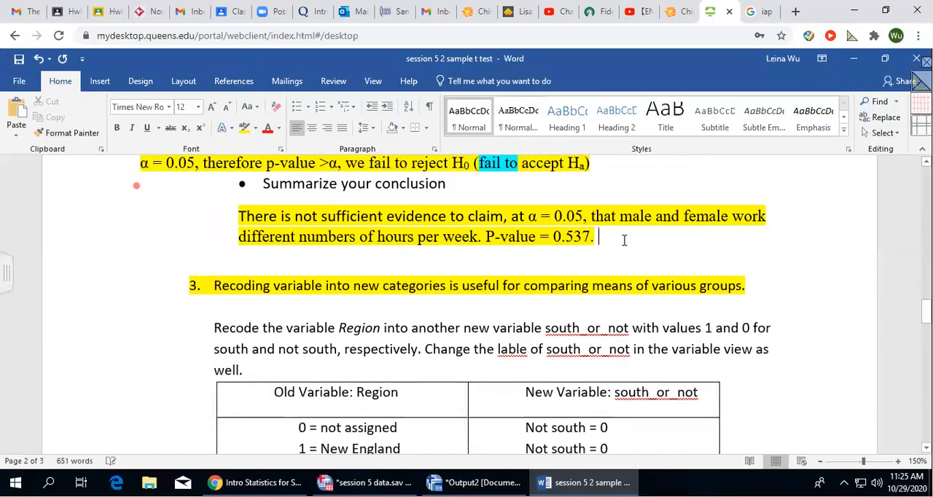
# Insert "/variance" after "deviations" in the assumption under "Identify the test".
pyautogui.scroll(3, 556, 271)
pyautogui.scroll(10, 557, 271)
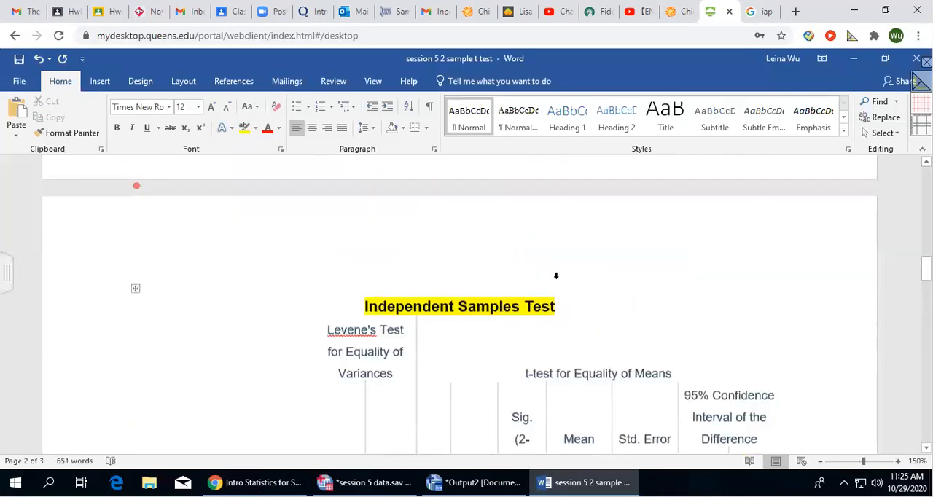
pyautogui.scroll(10, 547, 278)
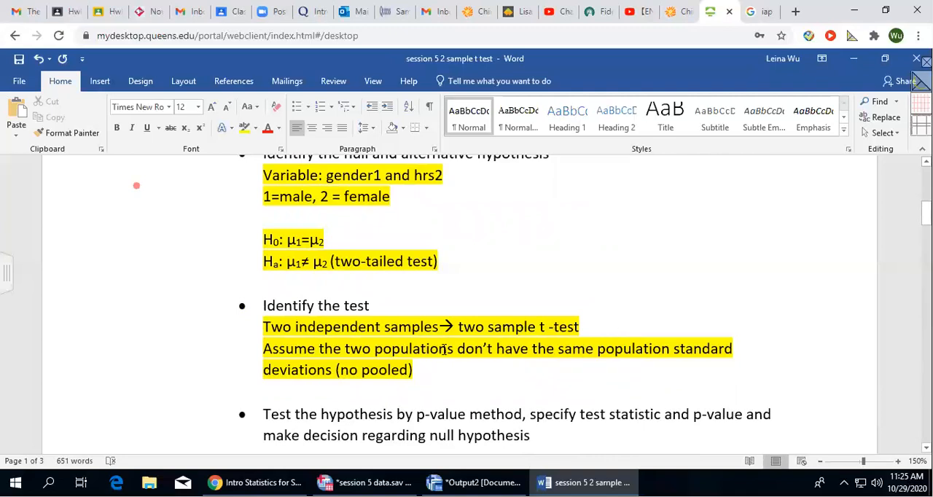
pyautogui.click(336, 370)
pyautogui.press('BackSpace')
pyautogui.write('/variance')
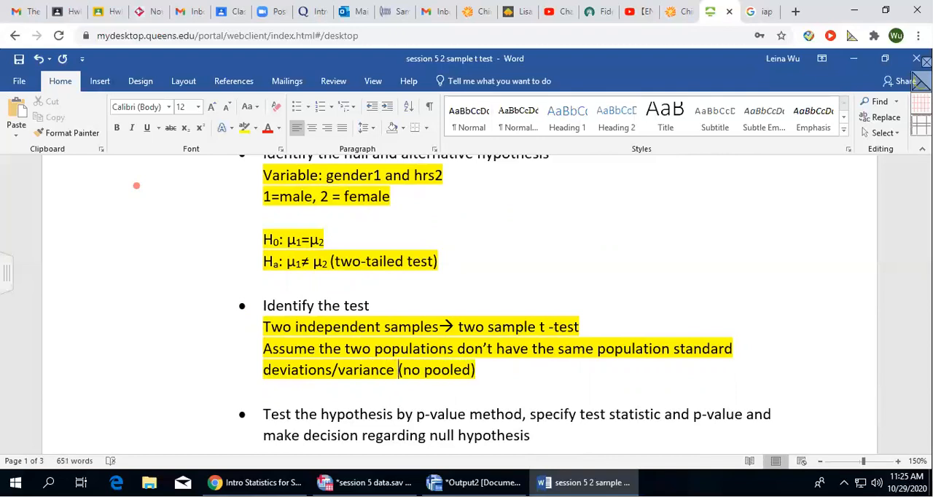
# Add an empty line below the conclusion that ends with "P-value = 0.537.".
pyautogui.scroll(-10, 528, 327)
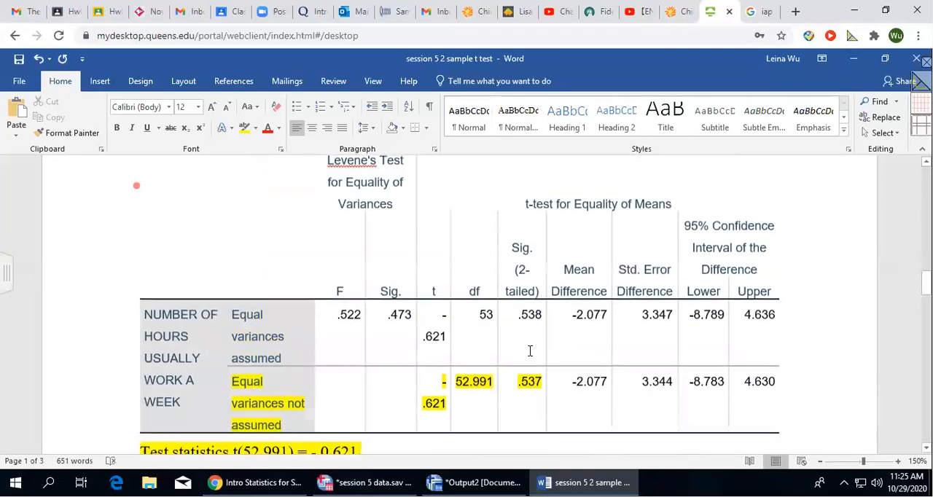
pyautogui.scroll(-3, 529, 351)
pyautogui.click(617, 300)
pyautogui.click(613, 389)
pyautogui.press('Return')
# Highlight the words "Recoding variable" at the start of question 3 in turquoise.
pyautogui.scroll(-3, 590, 311)
pyautogui.scroll(-2, 592, 311)
pyautogui.scroll(2, 584, 306)
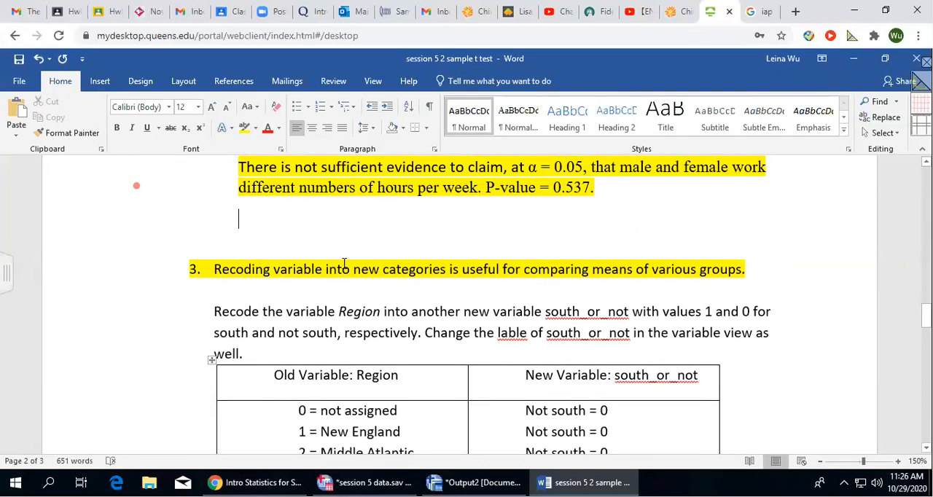
pyautogui.moveTo(216, 270); pyautogui.dragTo(325, 270)
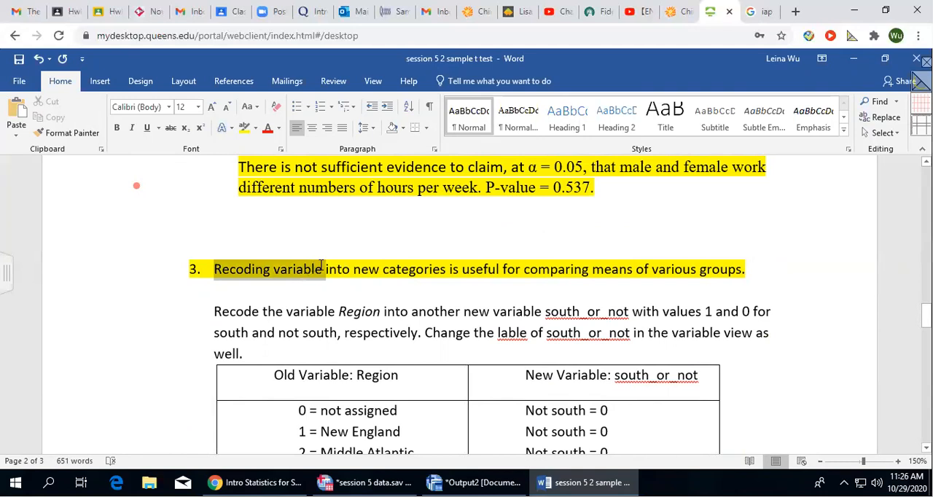
pyautogui.click(255, 128)
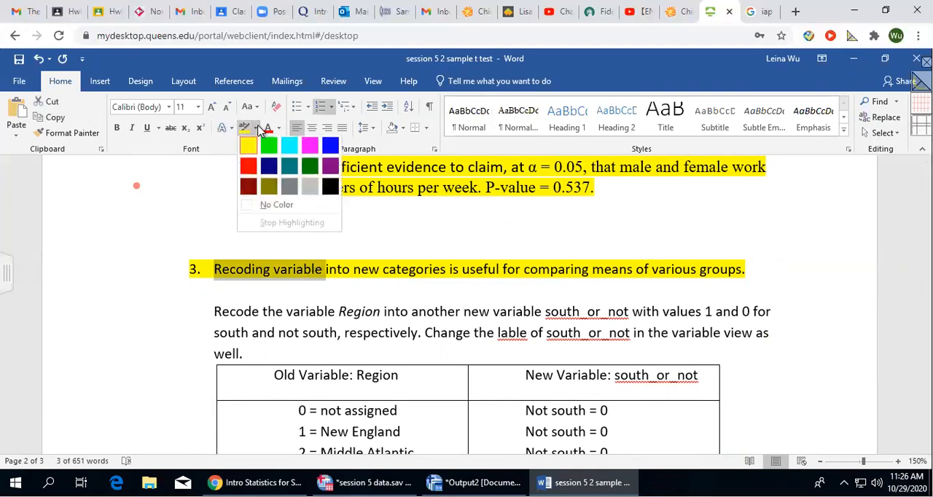
pyautogui.click(289, 148)
pyautogui.click(474, 242)
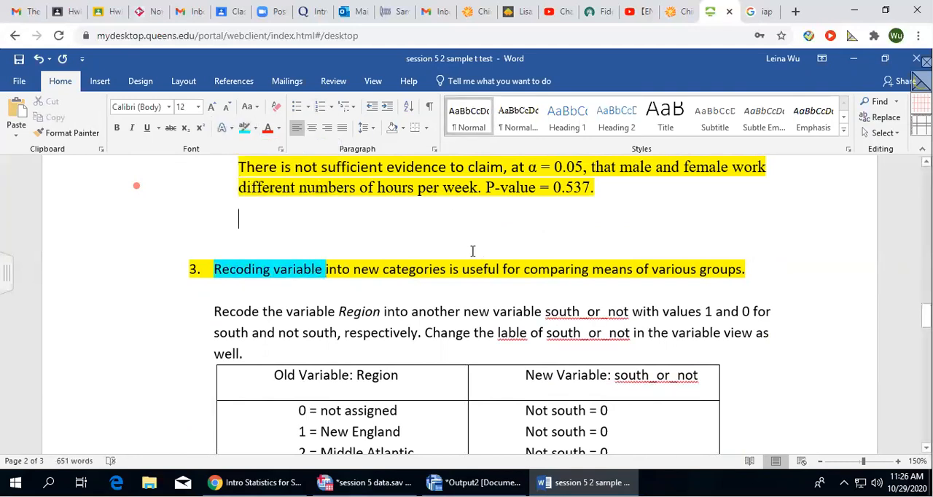
# Highlight the variable name "Region" in question 3's recoding instructions in yellow.
pyautogui.scroll(-2, 451, 270)
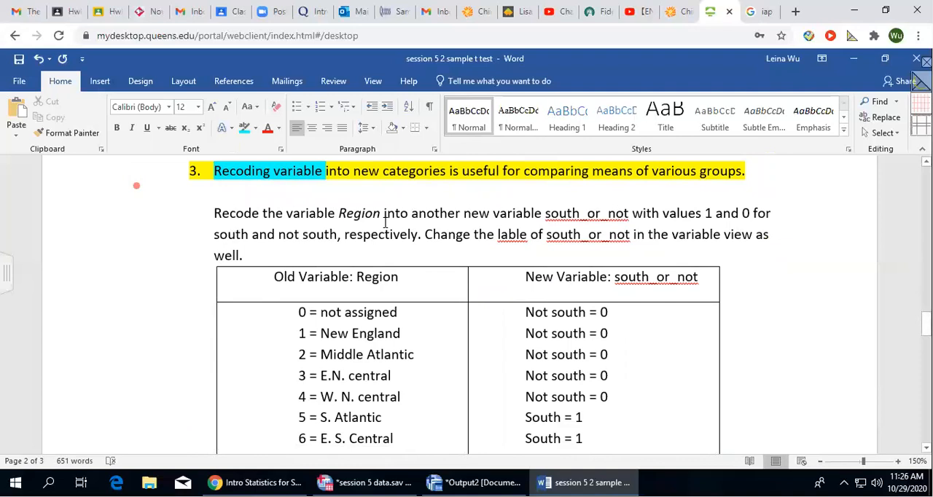
pyautogui.scroll(-2, 368, 357)
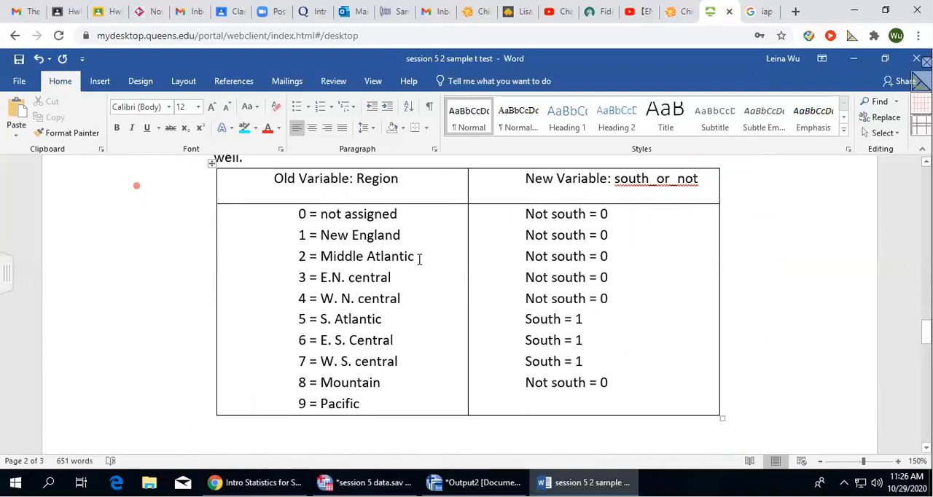
pyautogui.scroll(2, 352, 405)
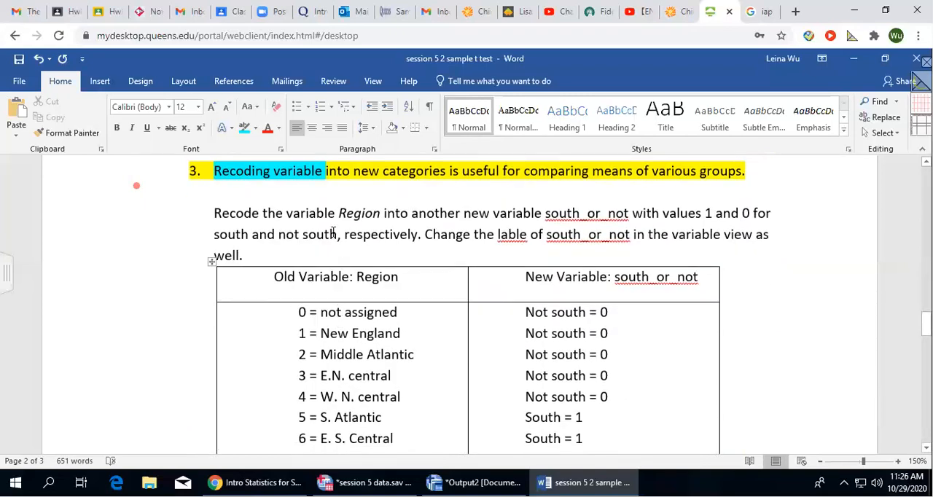
pyautogui.moveTo(339, 212); pyautogui.dragTo(384, 213)
pyautogui.click(255, 128)
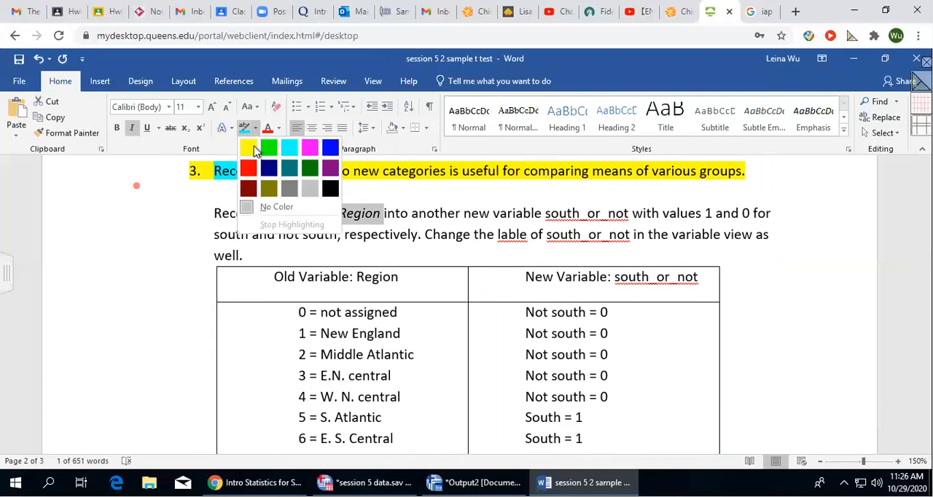
pyautogui.click(251, 146)
pyautogui.click(462, 233)
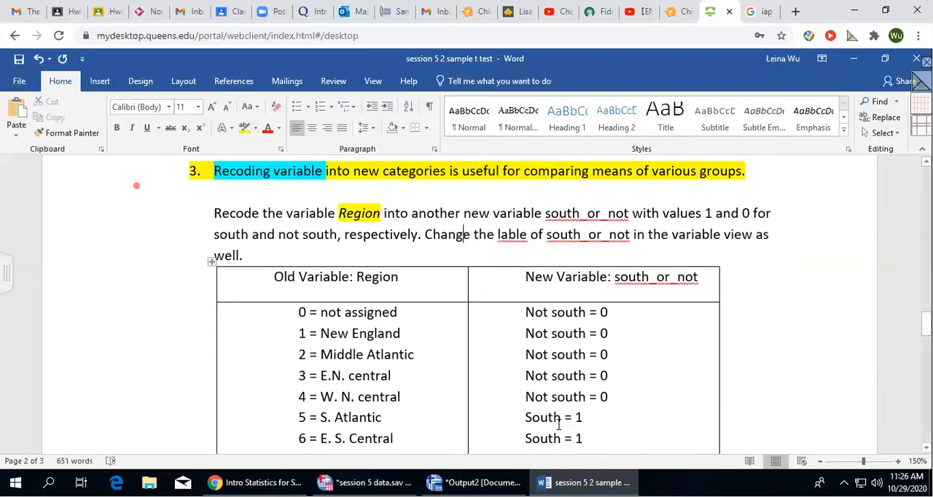
# Highlight the first "south_or_not" in question 3's recoding instructions in yellow.
pyautogui.moveTo(545, 213); pyautogui.dragTo(630, 211)
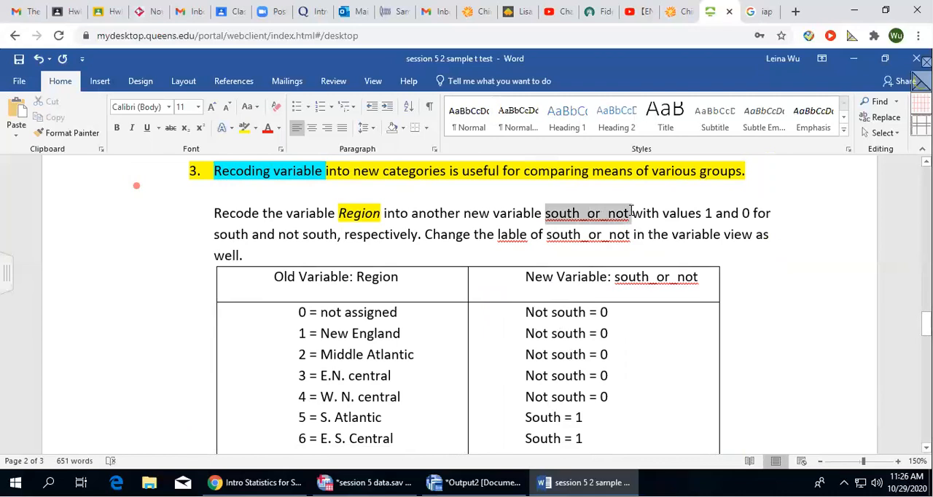
pyautogui.click(244, 128)
pyautogui.press('Right')
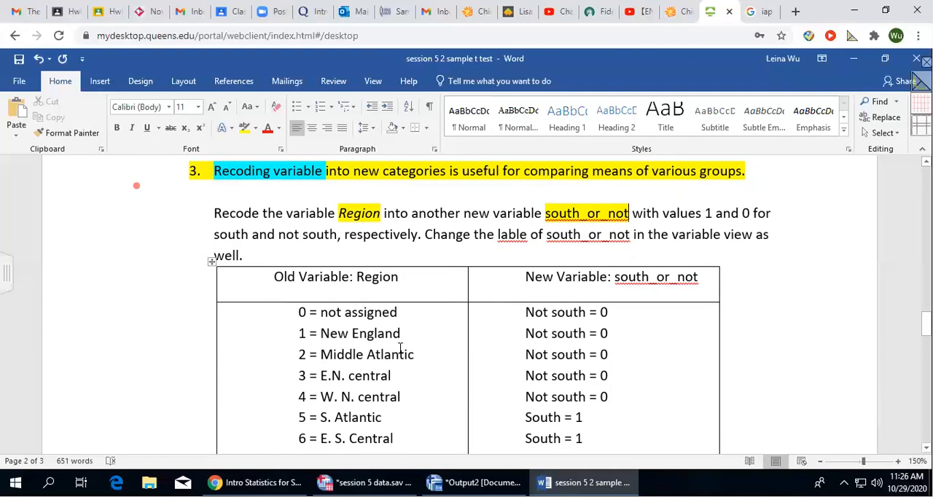
# Examine the table that assigns each old Region code to a value of the new south_or_not variable.
pyautogui.scroll(-2, 397, 241)
pyautogui.scroll(1, 280, 307)
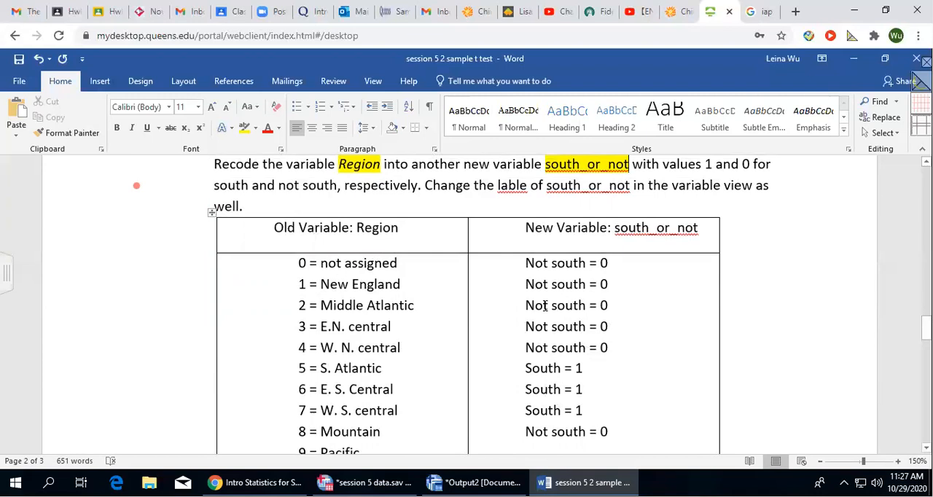
pyautogui.scroll(-3, 552, 321)
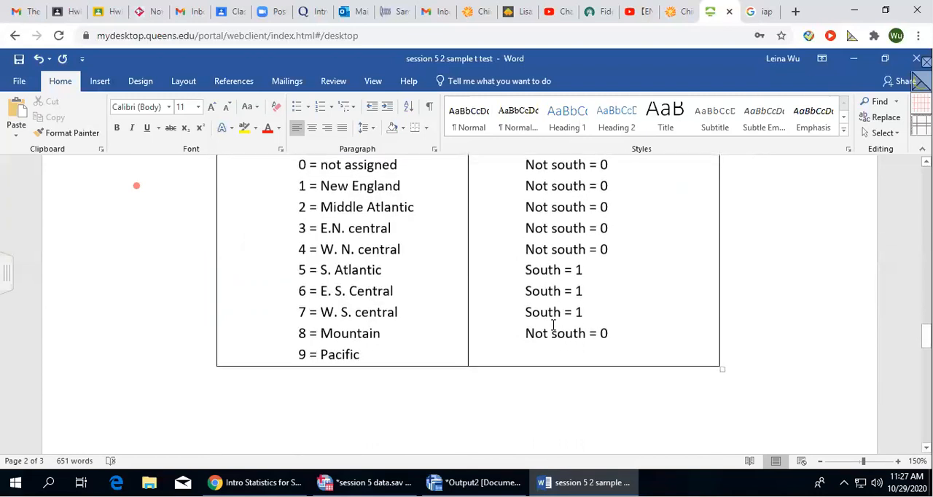
pyautogui.scroll(2, 553, 325)
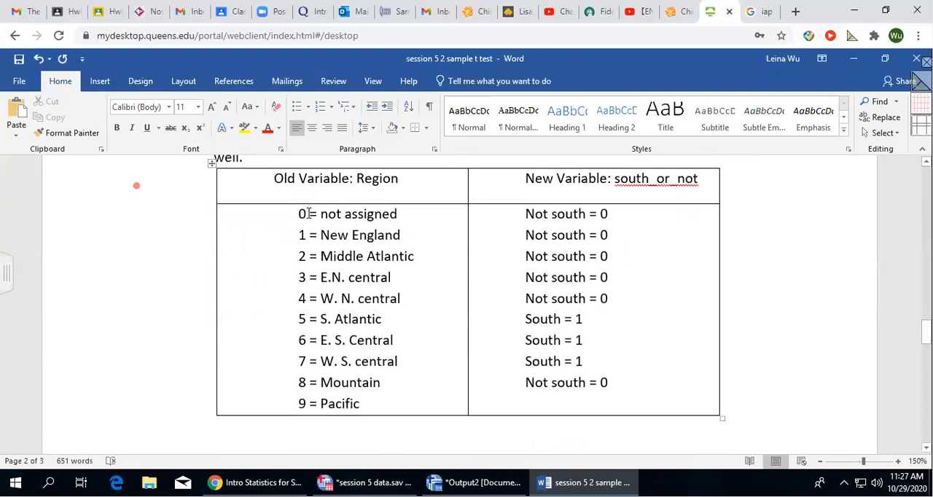
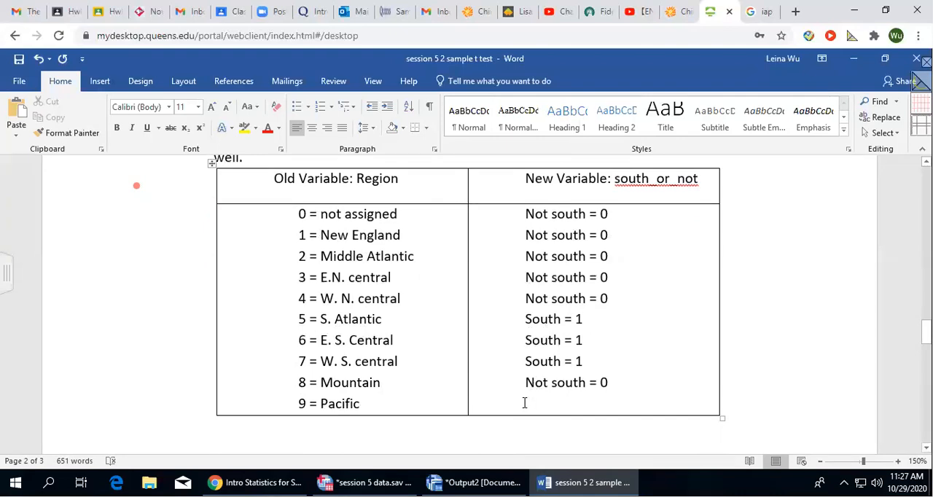
# Enter "Not south = 0" as the new south_or_not value for region 9 = Pacific in the recoding table.
pyautogui.click(528, 403)
pyautogui.click(613, 396)
pyautogui.press('Return')
pyautogui.write('Note')
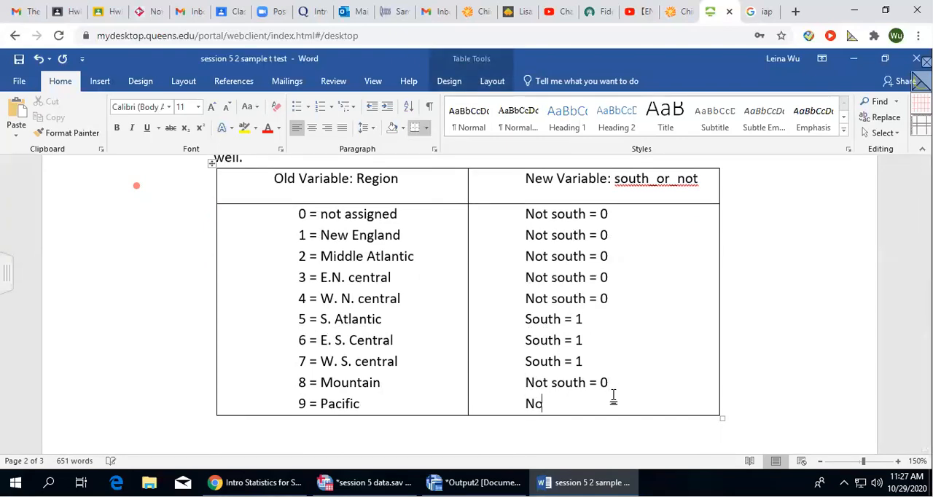
pyautogui.press('BackSpace')
pyautogui.write('south = 0')
pyautogui.click(625, 344)
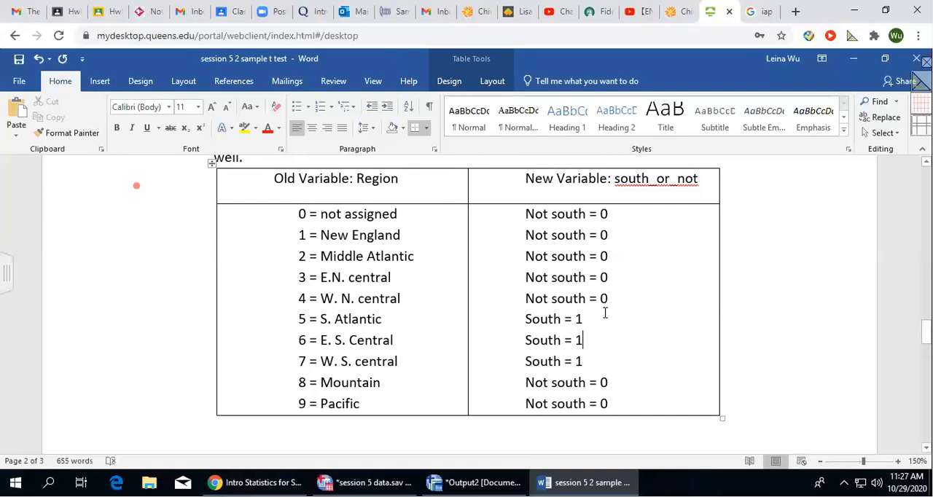
# Switch to session 5 data.sav in SPSS and start Recode into Different Variables with region as the input variable.
pyautogui.scroll(-2, 604, 313)
pyautogui.scroll(2, 604, 312)
pyautogui.moveTo(526, 179); pyautogui.dragTo(700, 179)
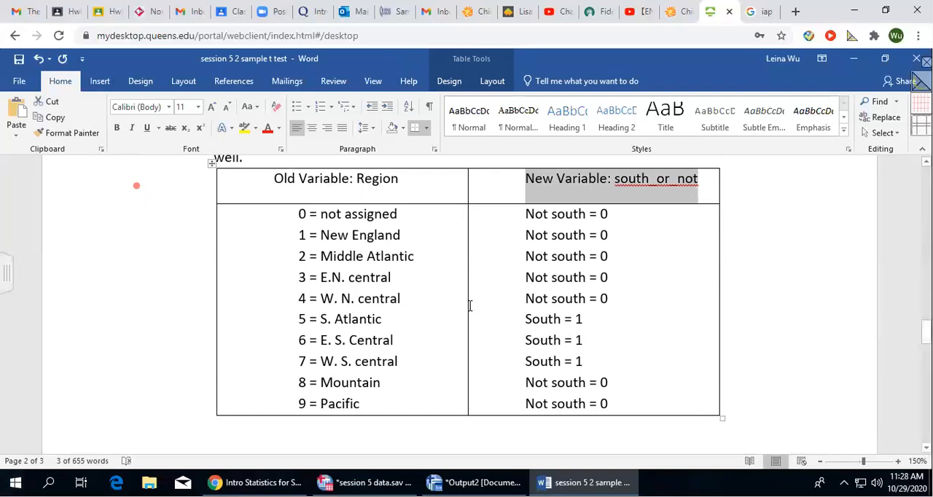
pyautogui.scroll(3, 465, 350)
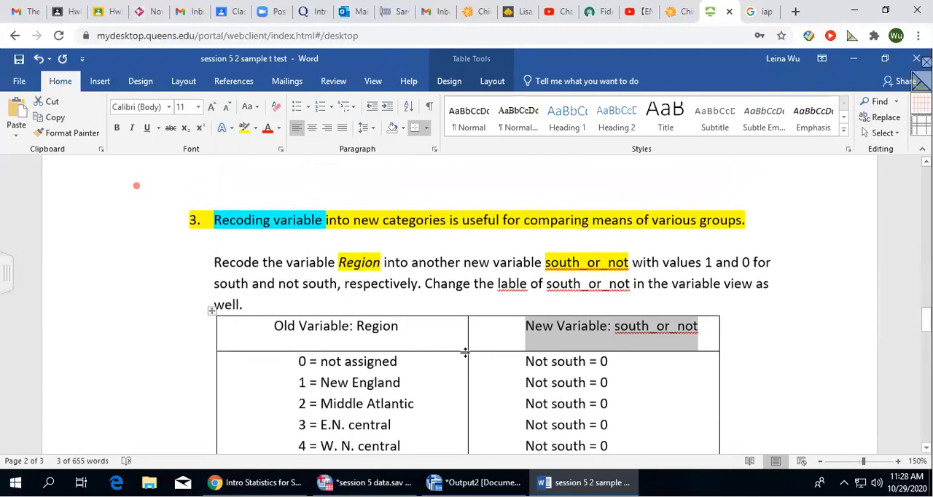
pyautogui.scroll(20, 457, 359)
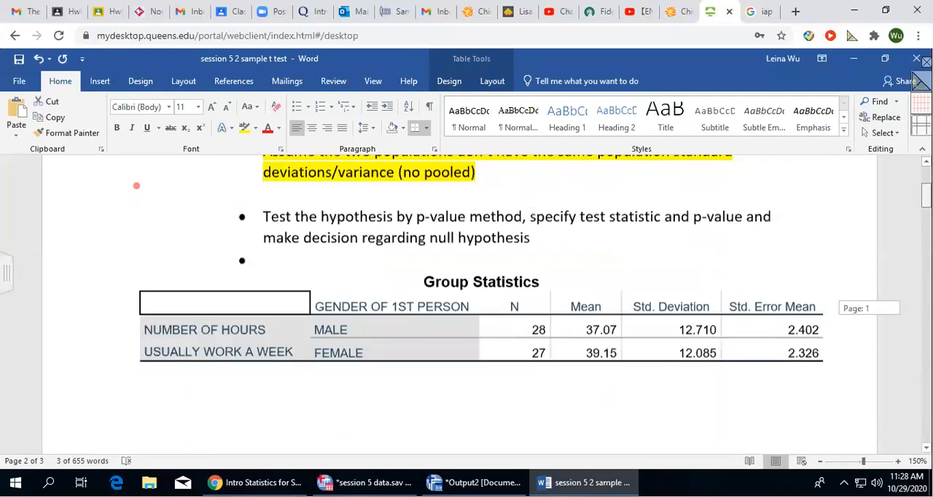
pyautogui.click(475, 482)
pyautogui.click(365, 482)
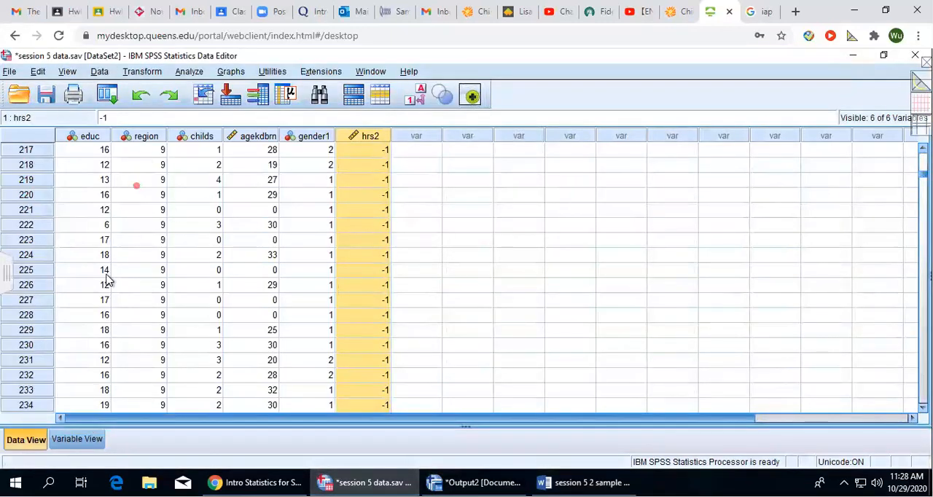
pyautogui.click(143, 72)
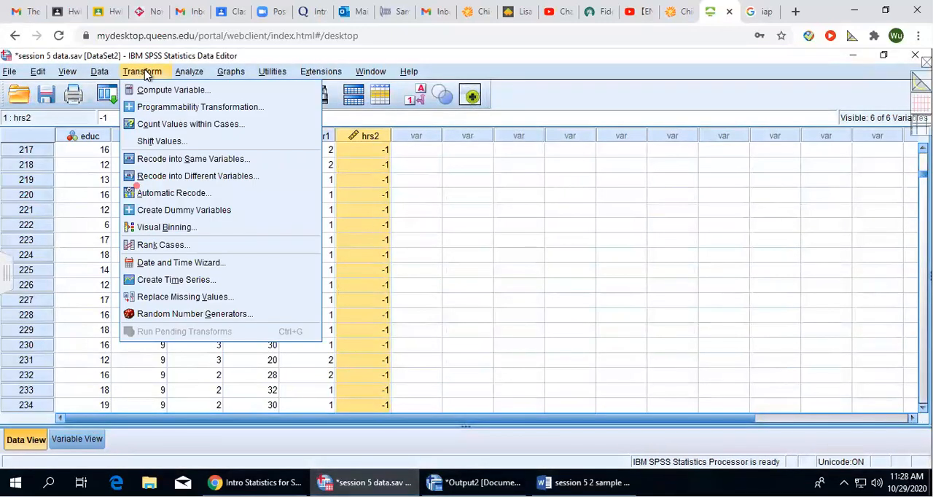
pyautogui.click(164, 179)
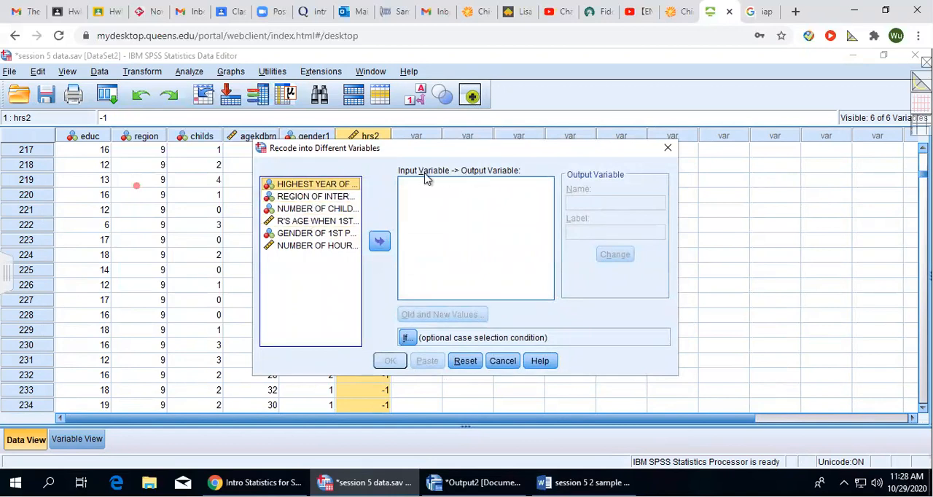
pyautogui.click(292, 196)
pyautogui.click(380, 243)
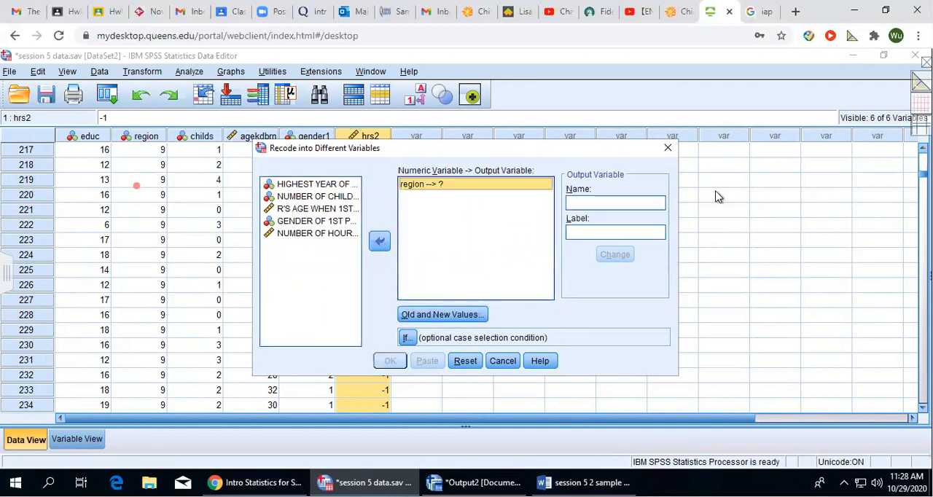
# Name the output variable south_or_not, label it "whether the region is from south or not", and assign it to region.
pyautogui.click(596, 204)
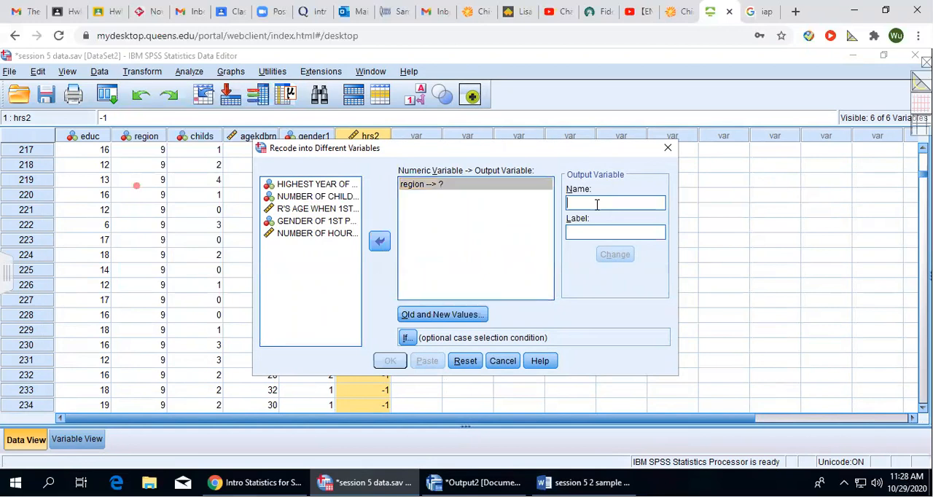
pyautogui.write('south')
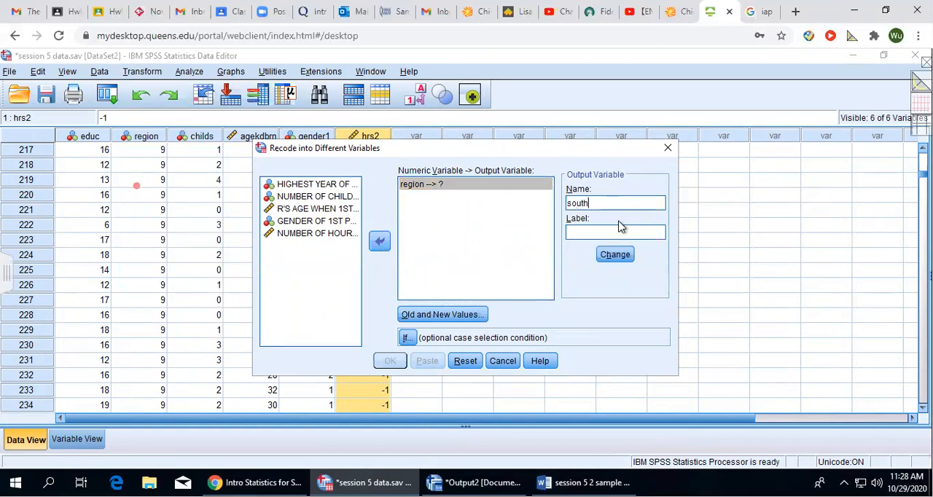
pyautogui.write('_or_not')
pyautogui.write('whether the')
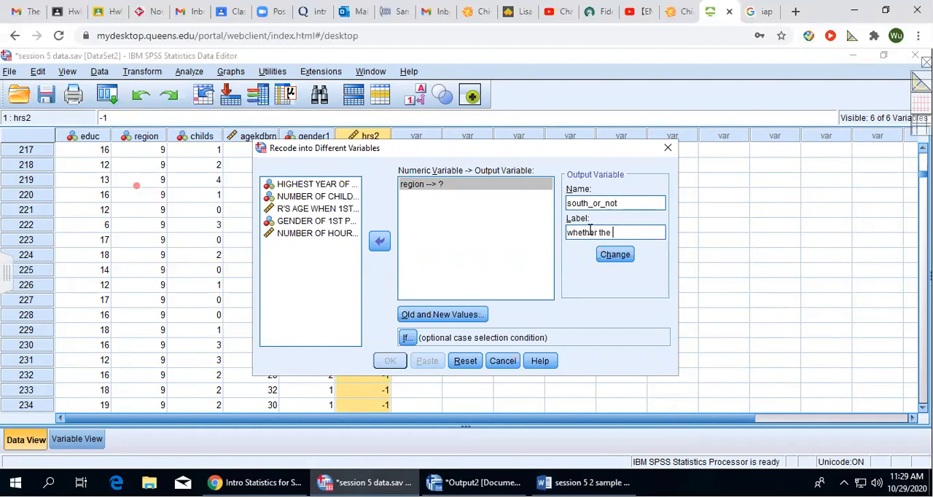
pyautogui.write('region is from south or not')
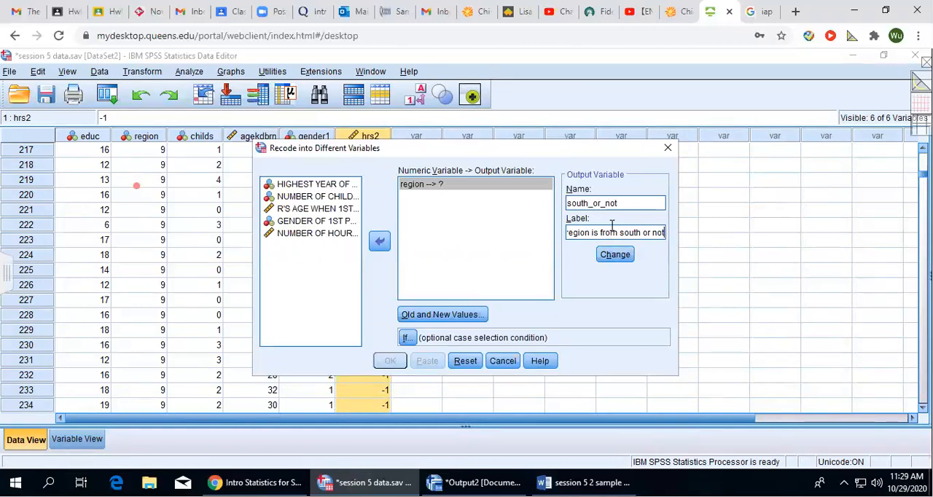
pyautogui.click(618, 258)
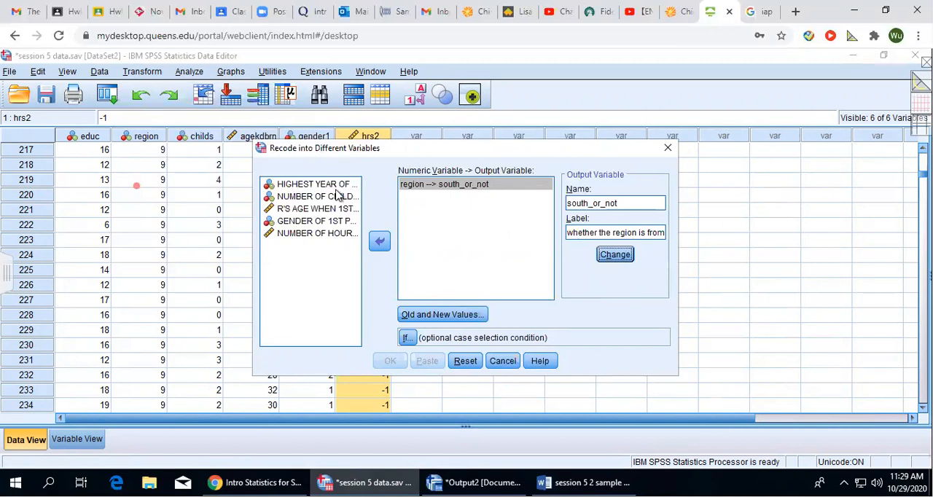
# Open the recode's old and new values, and highlight Region codes 0 to 4 in yellow in the Word table.
pyautogui.click(437, 316)
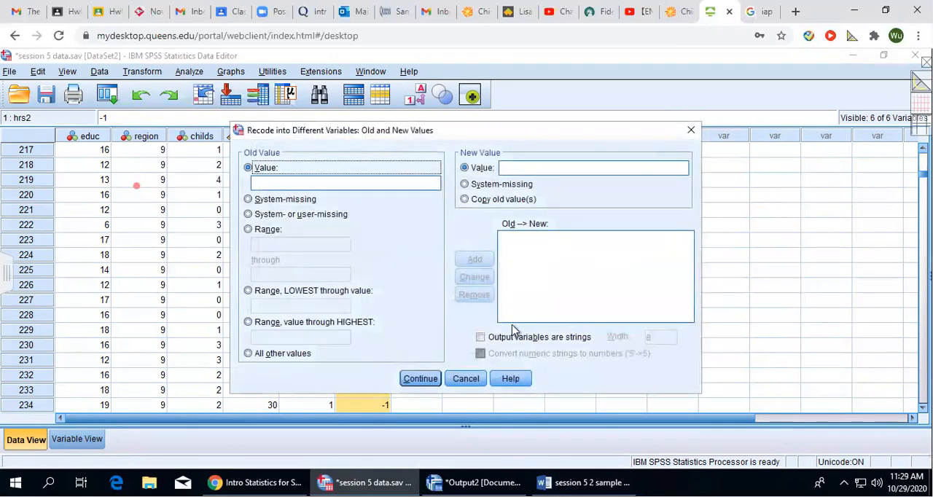
pyautogui.click(586, 482)
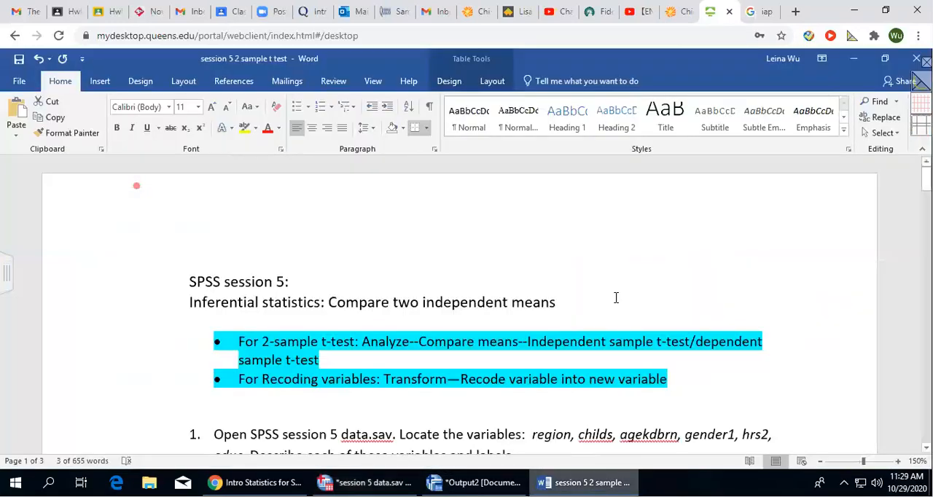
pyautogui.scroll(-15, 611, 302)
pyautogui.scroll(-10, 610, 309)
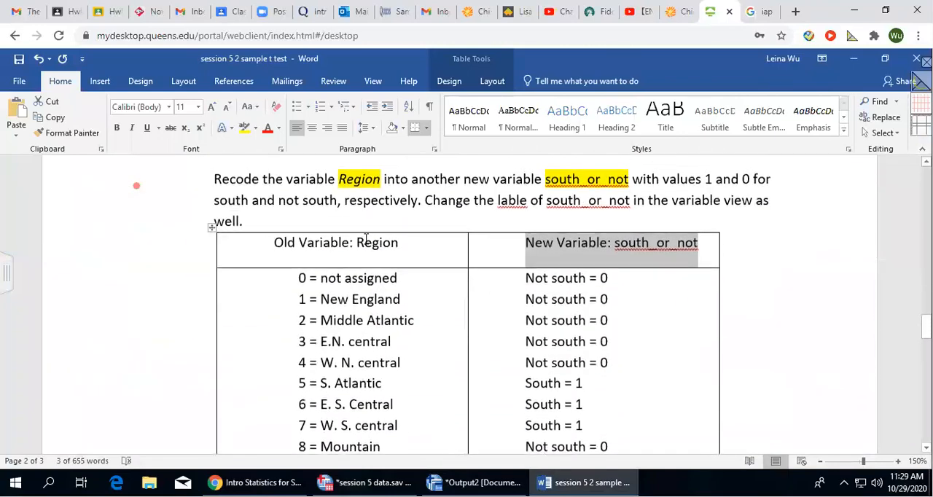
pyautogui.moveTo(304, 278); pyautogui.dragTo(408, 360)
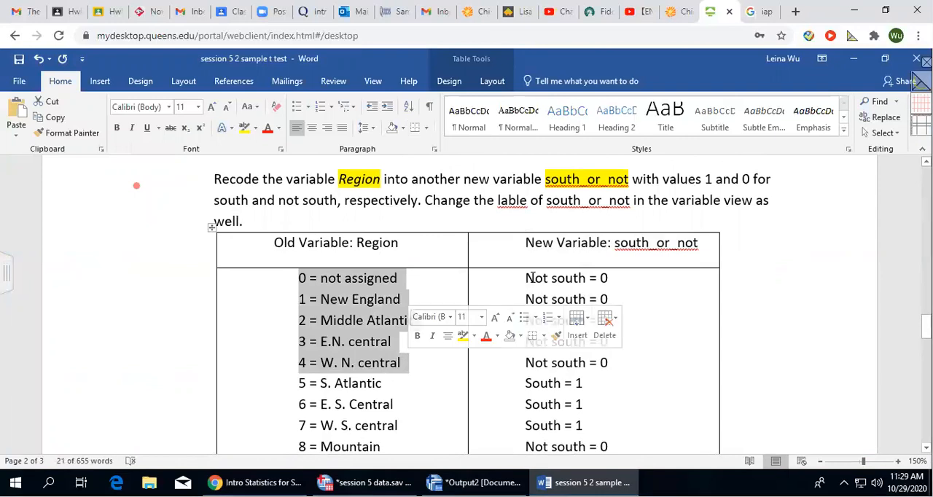
pyautogui.click(245, 128)
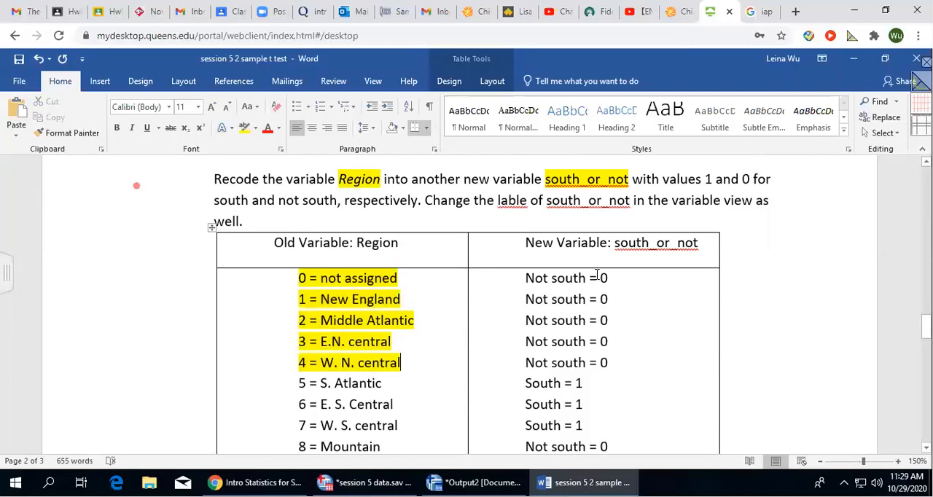
# Switch back to SPSS and add a recode rule mapping the old value range 0 through 4 to new value 0.
pyautogui.click(474, 482)
pyautogui.click(271, 183)
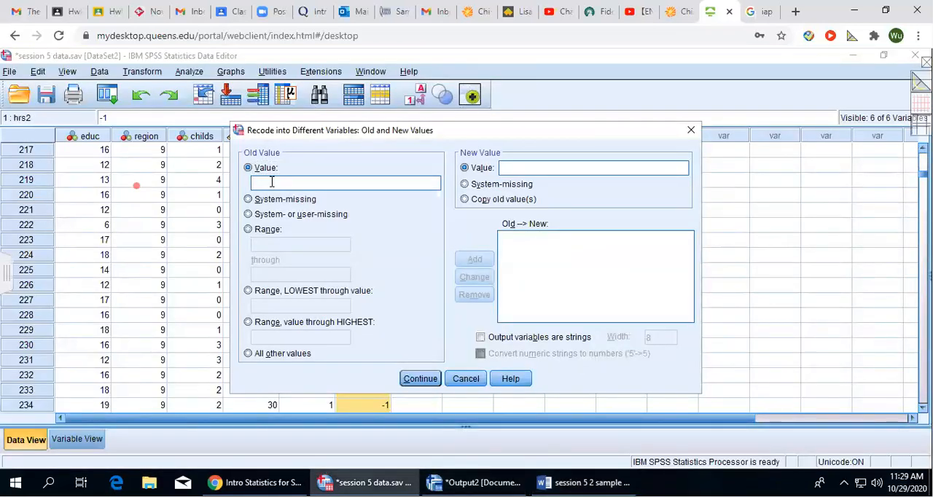
pyautogui.click(248, 229)
pyautogui.click(271, 246)
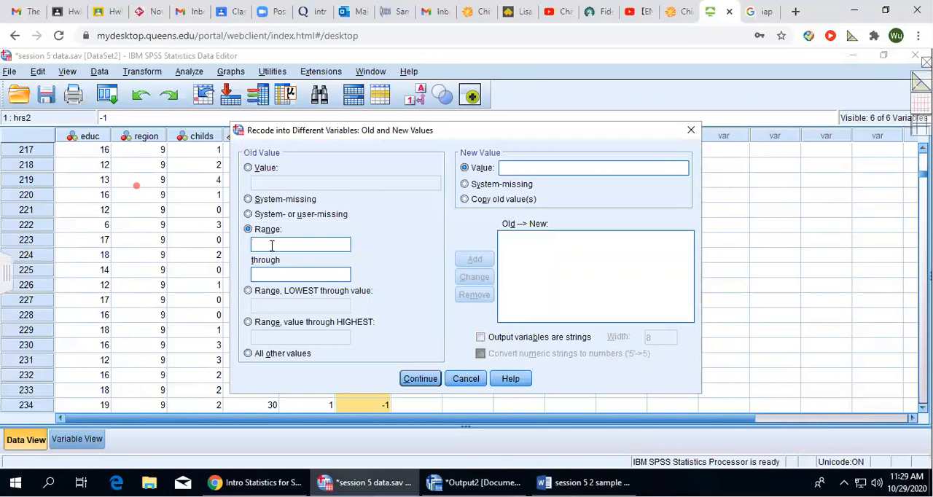
pyautogui.click(272, 273)
pyautogui.write('4')
pyautogui.click(530, 167)
pyautogui.write('1')
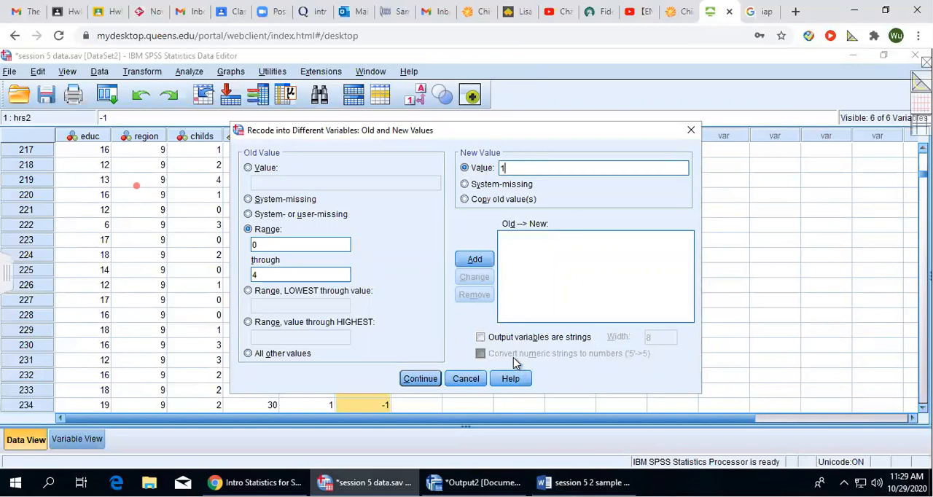
pyautogui.press('BackSpace')
pyautogui.write('0')
pyautogui.click(463, 261)
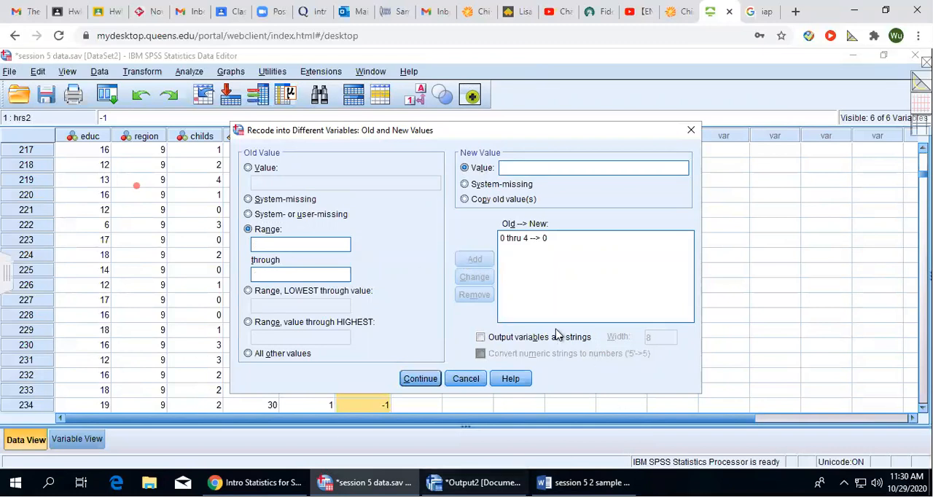
# Switch to Word and highlight Region codes 5 to 7 in green in the recoding table.
pyautogui.click(587, 482)
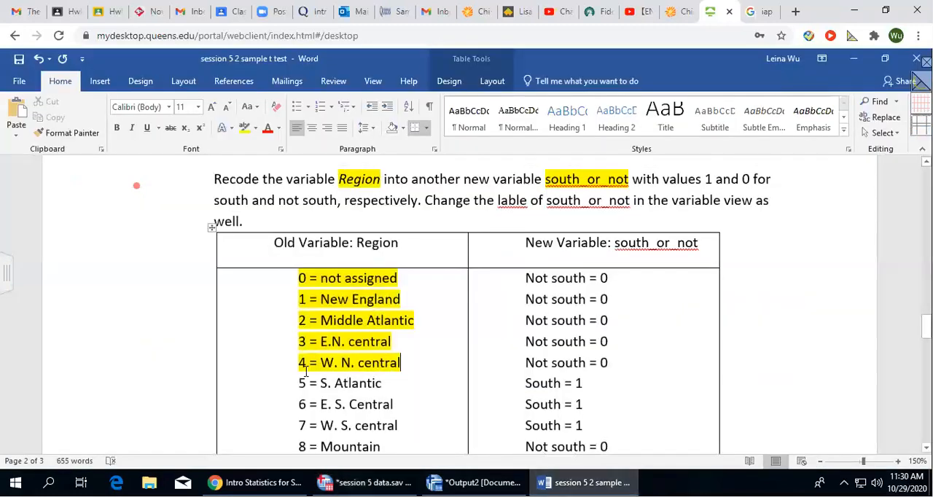
pyautogui.scroll(-1, 476, 343)
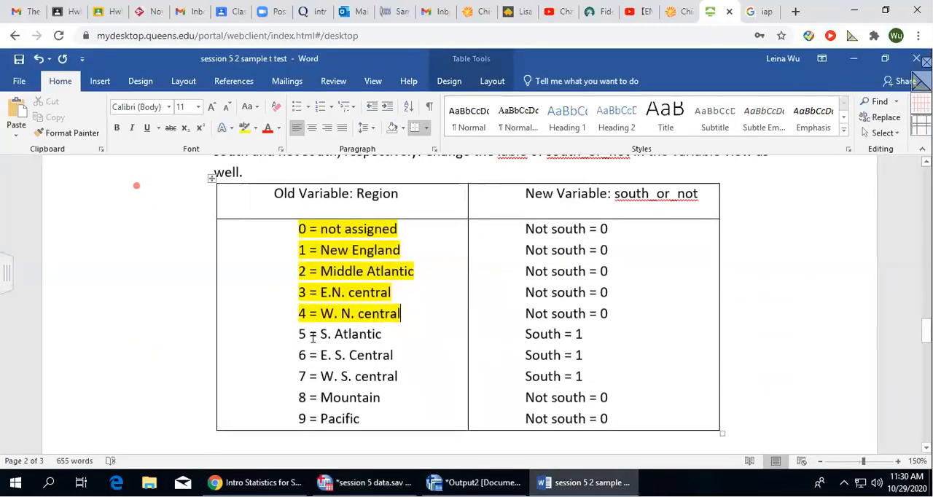
pyautogui.moveTo(297, 333); pyautogui.dragTo(408, 375)
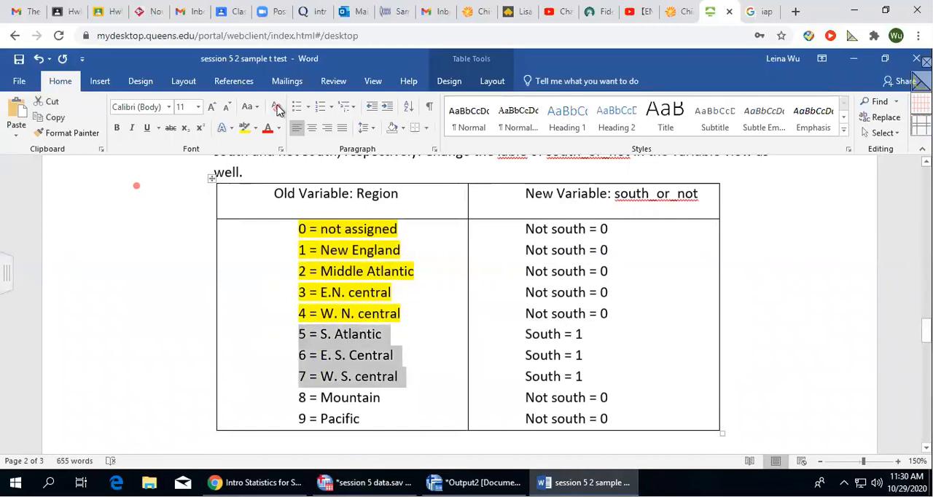
pyautogui.click(256, 128)
pyautogui.click(267, 142)
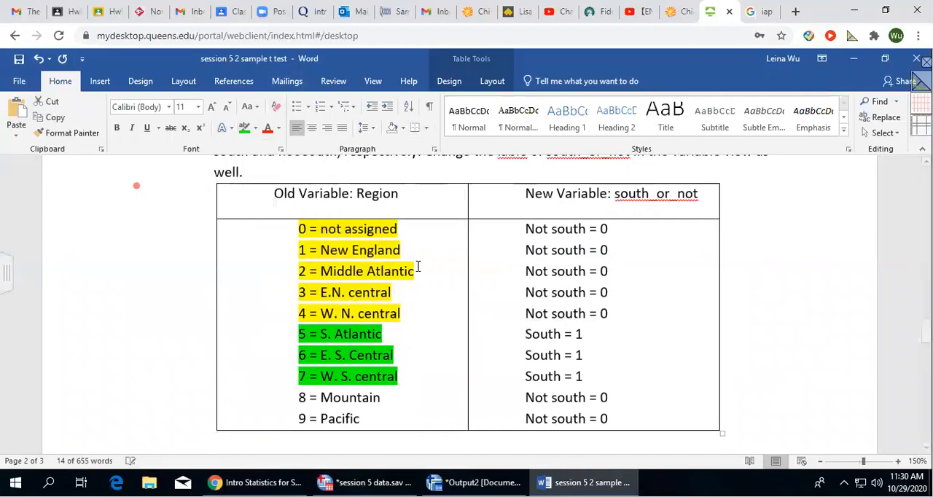
# Return to SPSS and add a recode rule mapping the old value range 5 through 7 to new value 1.
pyautogui.click(583, 483)
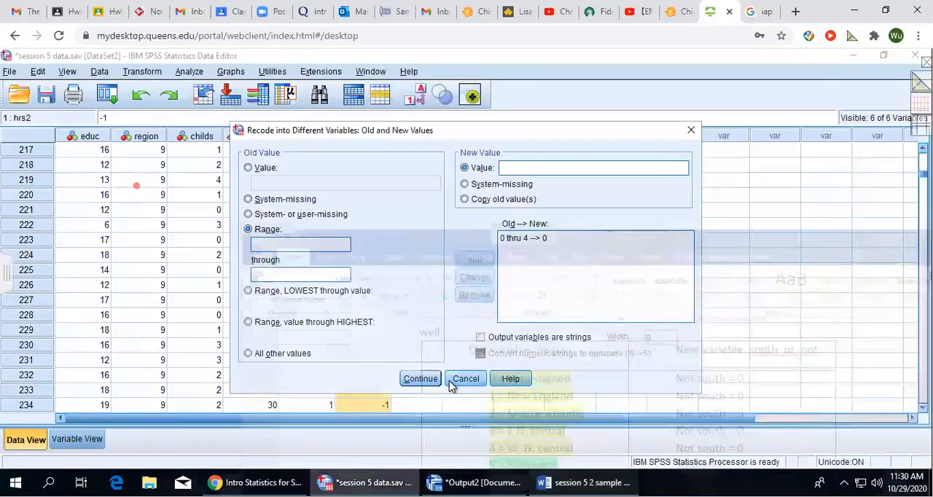
pyautogui.click(272, 245)
pyautogui.write('5')
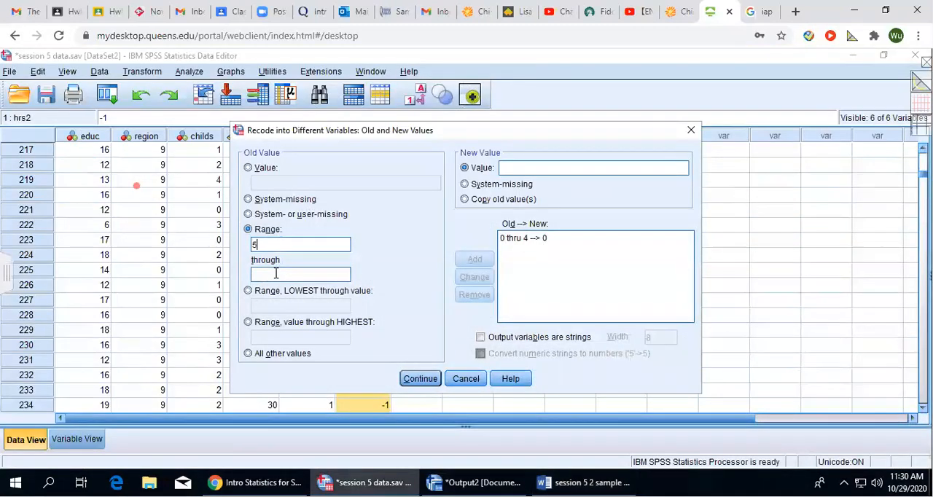
pyautogui.write('7')
pyautogui.click(534, 168)
pyautogui.write('1')
pyautogui.click(474, 260)
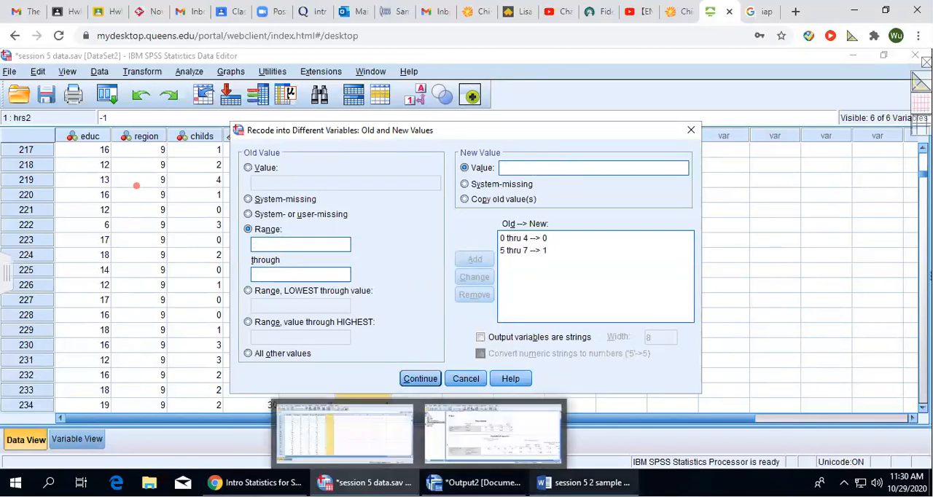
# Check Region codes 8 and 9 in the Word table, add the SPSS rule 8 through 9 to 0, and accept the value rules.
pyautogui.click(583, 483)
pyautogui.moveTo(296, 397); pyautogui.dragTo(368, 420)
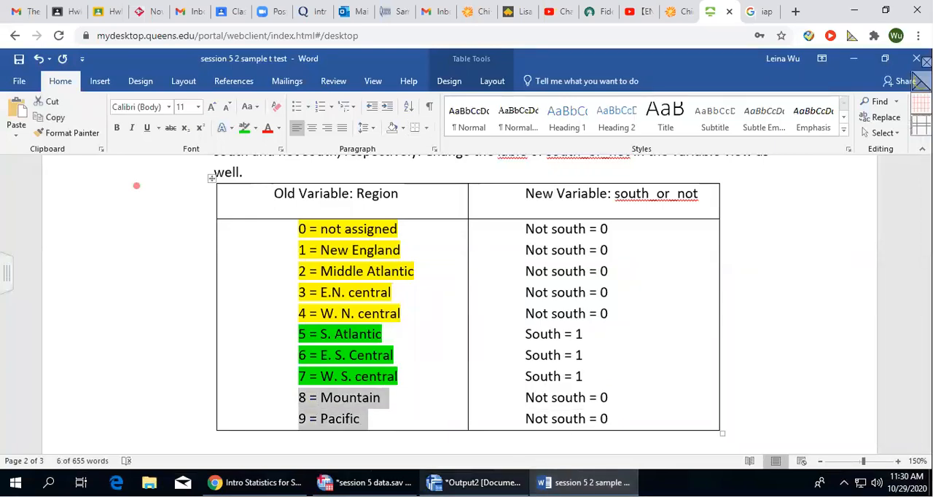
pyautogui.click(435, 482)
pyautogui.write('8')
pyautogui.click(277, 273)
pyautogui.write('9')
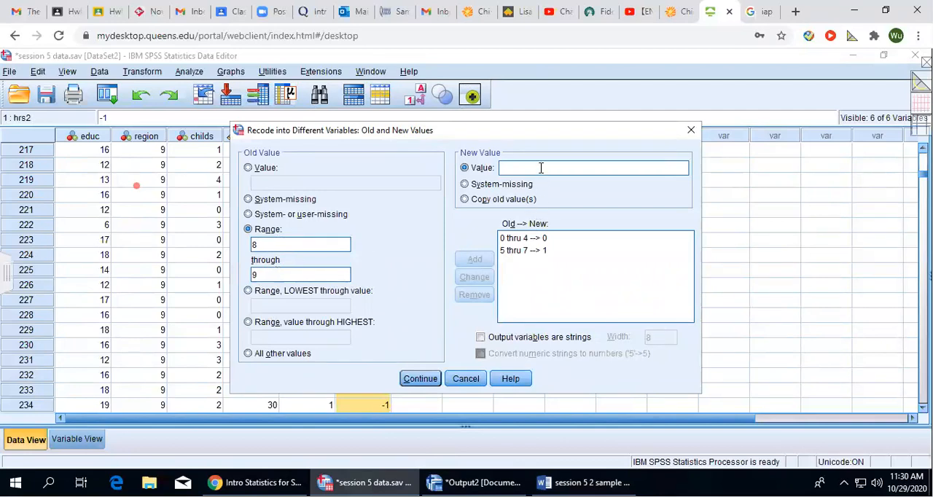
pyautogui.click(540, 168)
pyautogui.write('0')
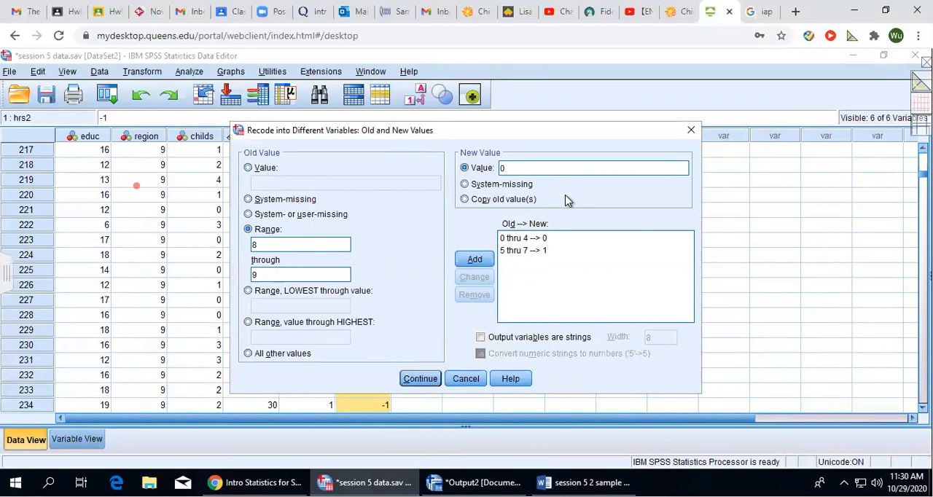
pyautogui.click(476, 261)
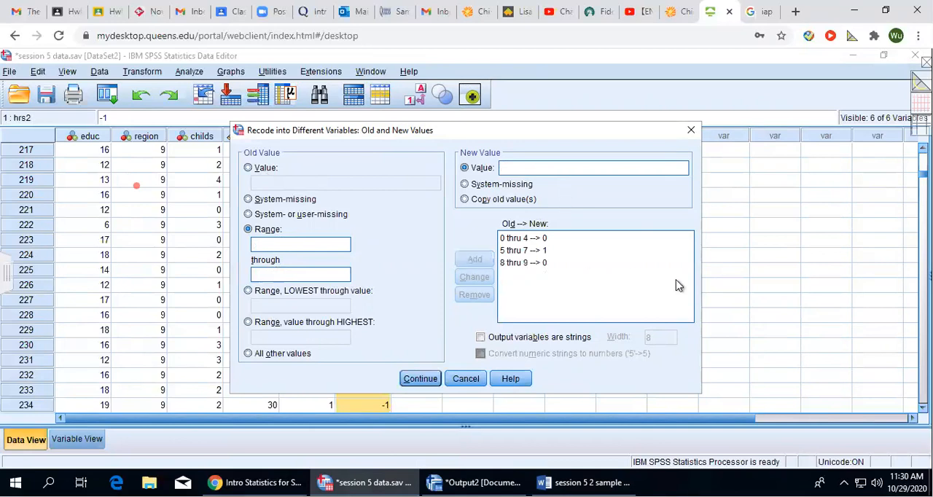
pyautogui.click(420, 379)
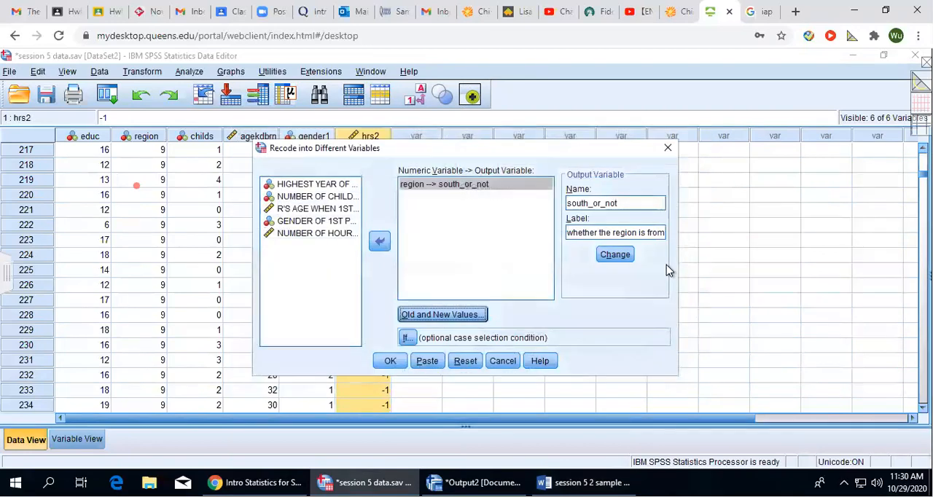
# Run the region recode, then return to the data editor and select the new south_or_not column.
pyautogui.click(390, 362)
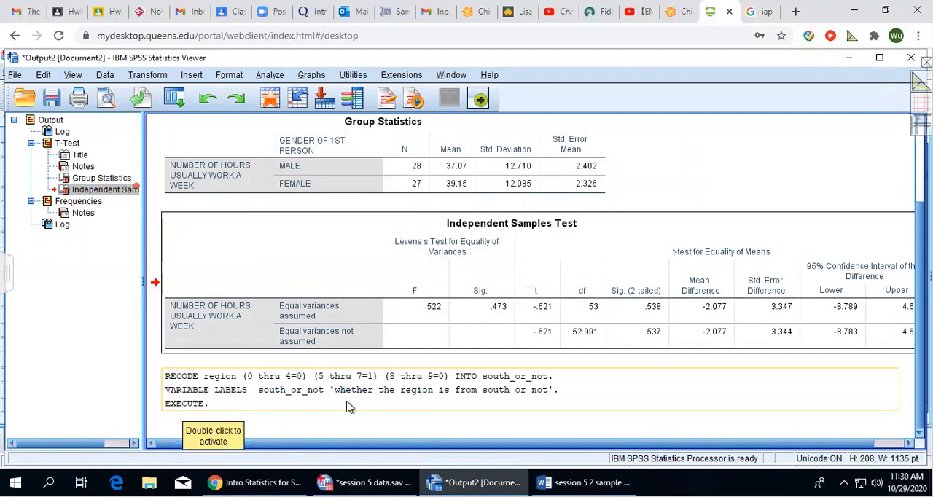
pyautogui.click(364, 483)
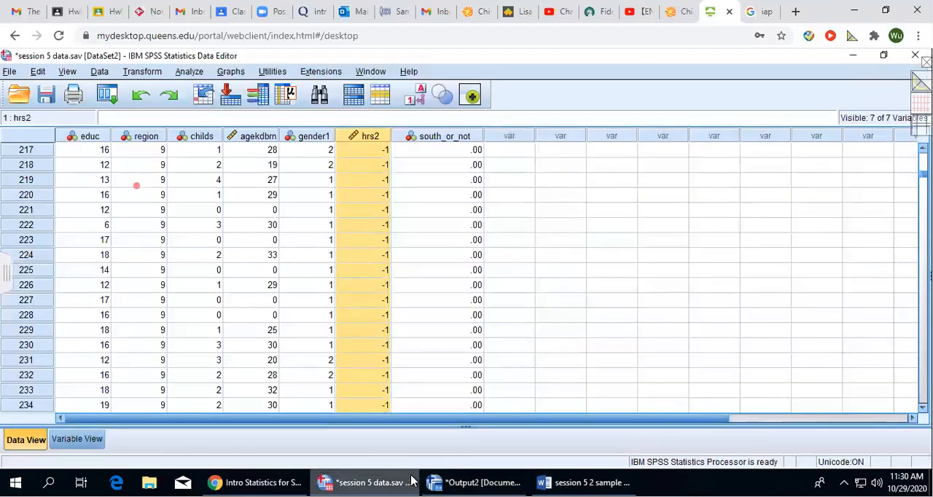
pyautogui.click(459, 139)
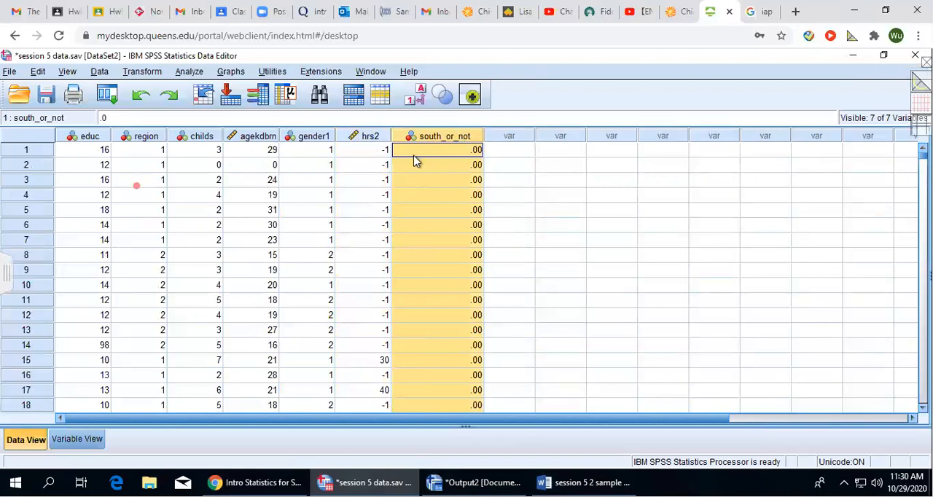
# Set the decimals of the south_or_not variable to 0 in its variable definition.
pyautogui.click(77, 439)
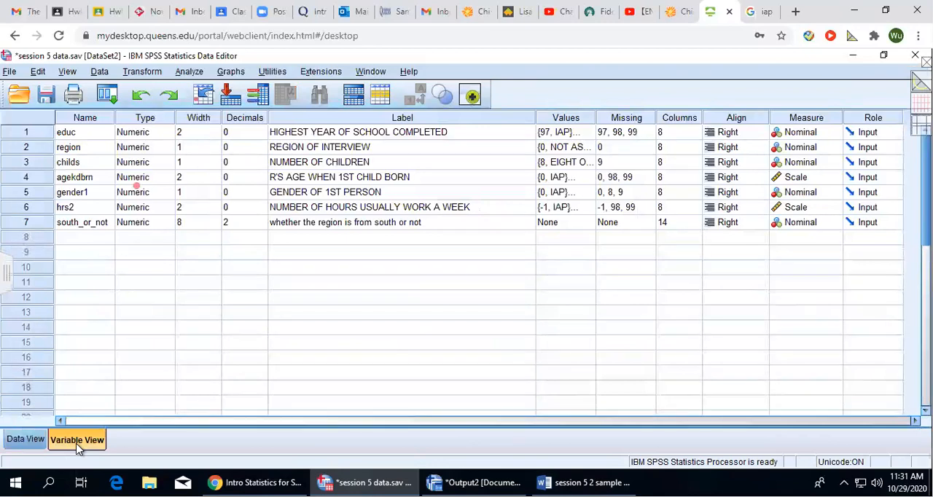
pyautogui.click(80, 228)
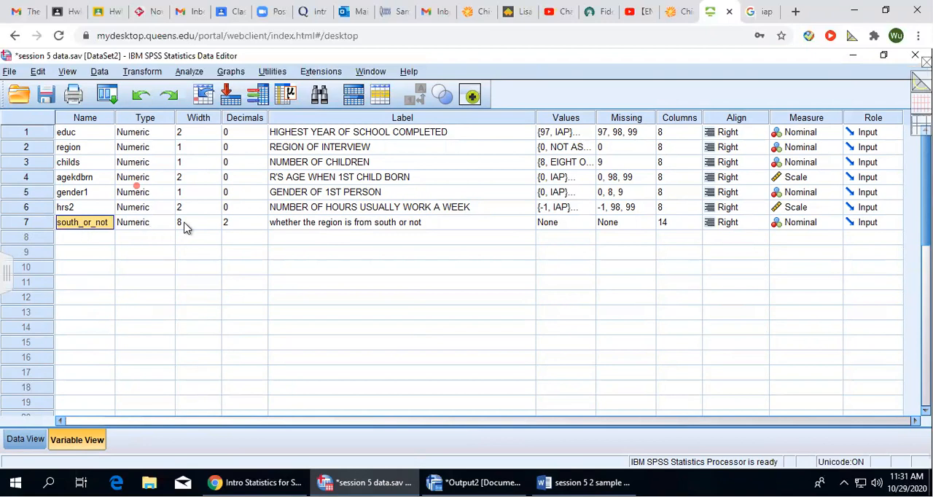
pyautogui.click(241, 227)
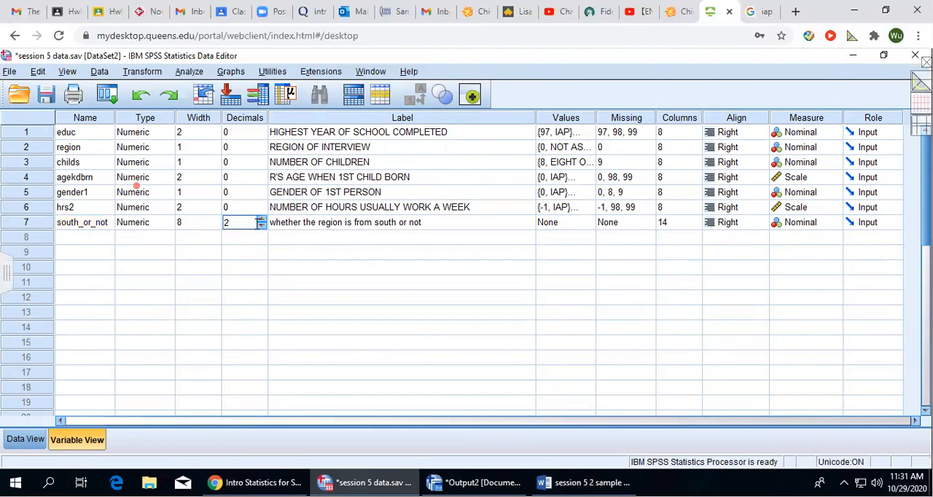
pyautogui.click(262, 228)
pyautogui.click(337, 252)
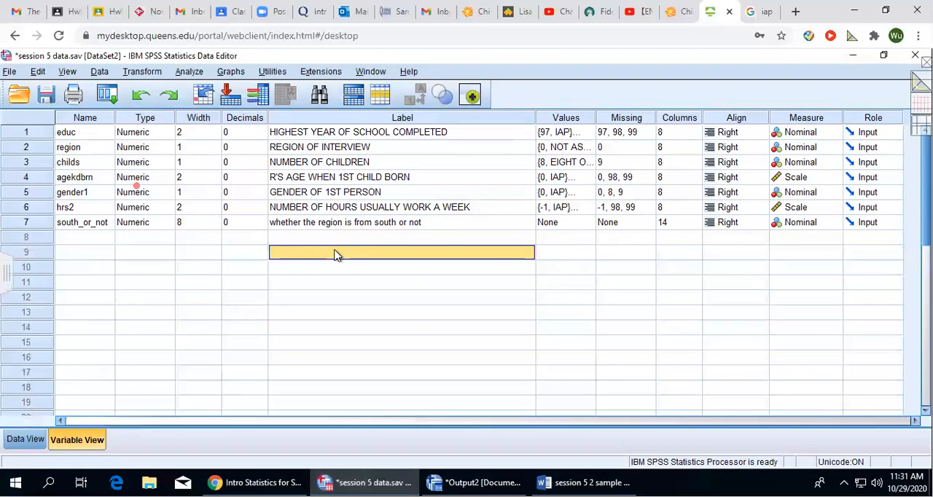
pyautogui.click(347, 228)
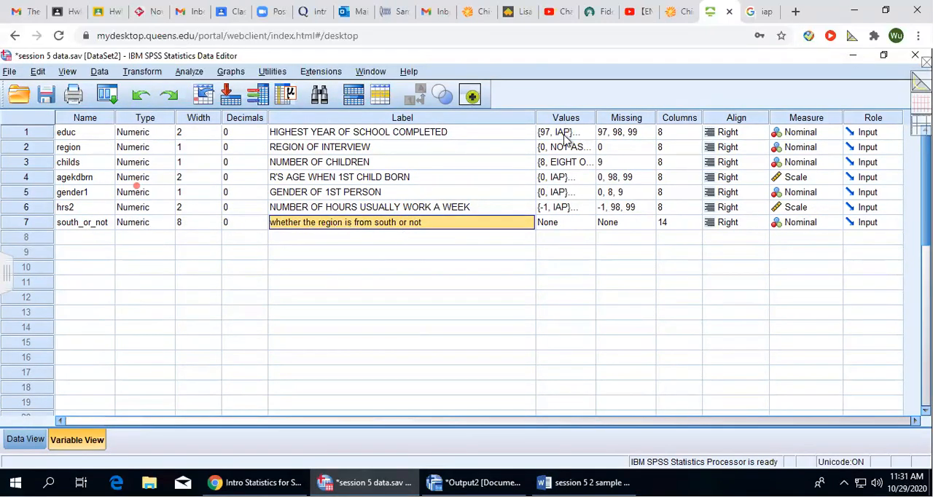
# Define the value labels of south_or_not as 0 = "not in south" and 1 = "in south".
pyautogui.click(571, 223)
pyautogui.click(587, 223)
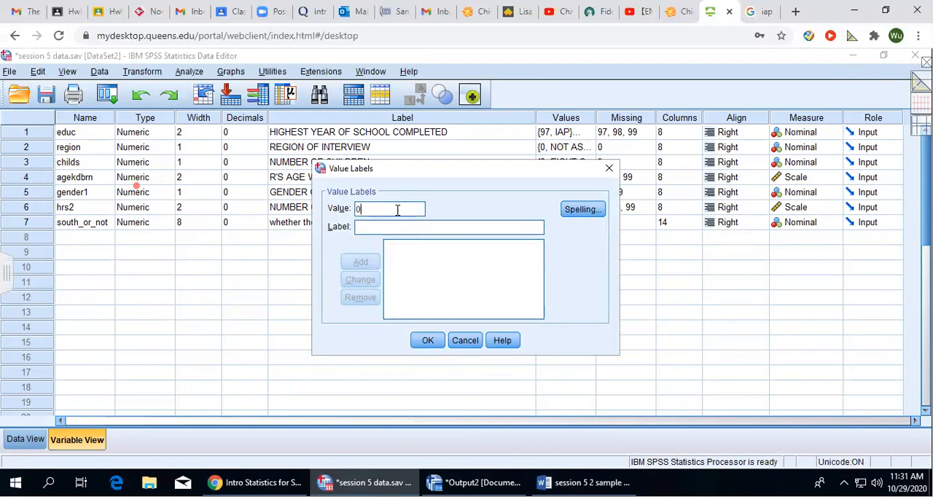
pyautogui.write('not in south')
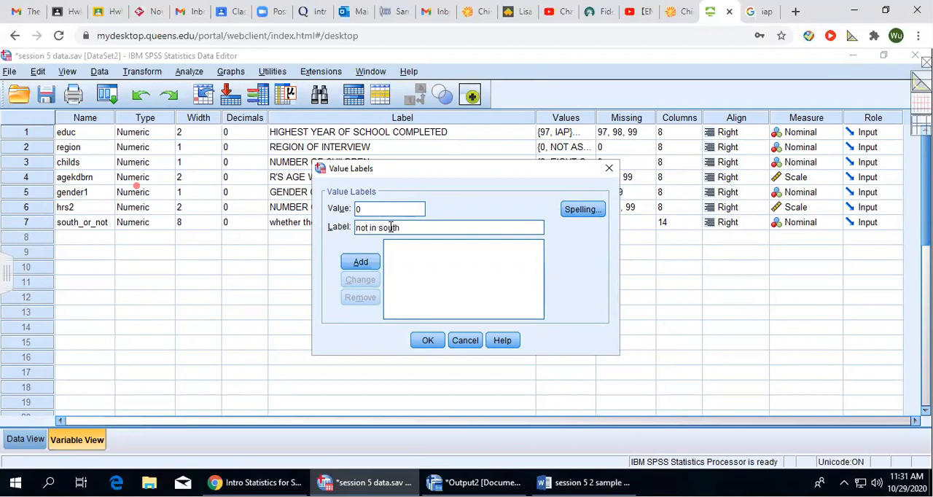
pyautogui.click(362, 263)
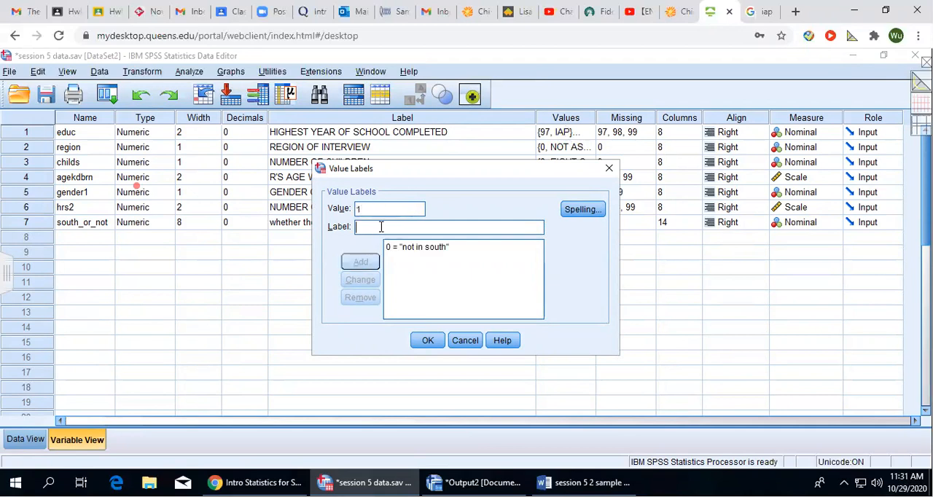
pyautogui.click(380, 226)
pyautogui.write('in south')
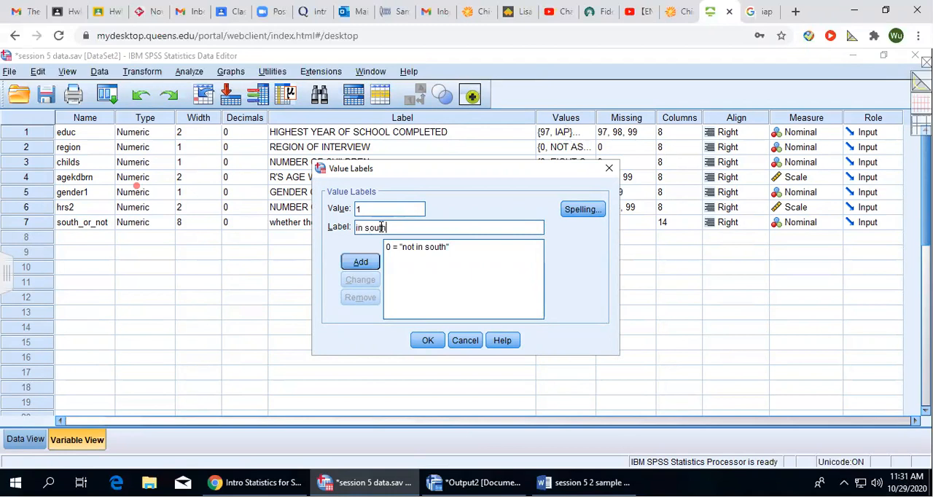
pyautogui.click(367, 265)
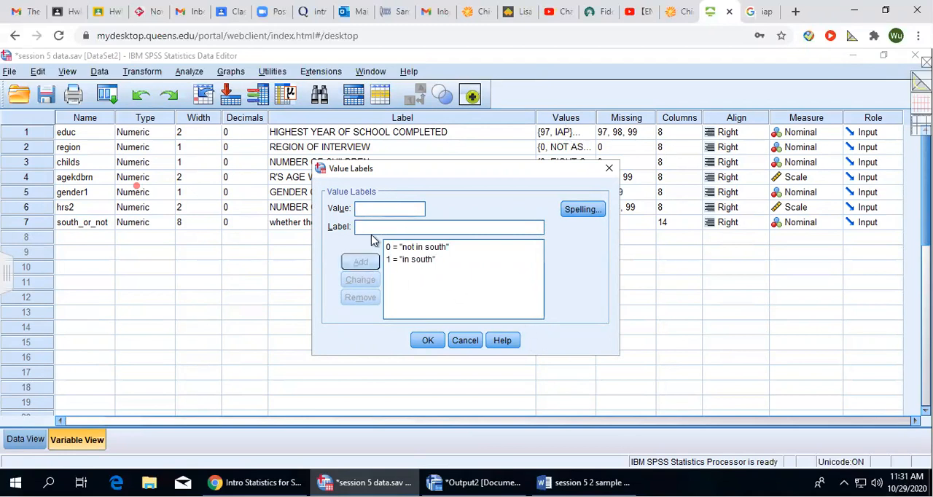
pyautogui.click(428, 341)
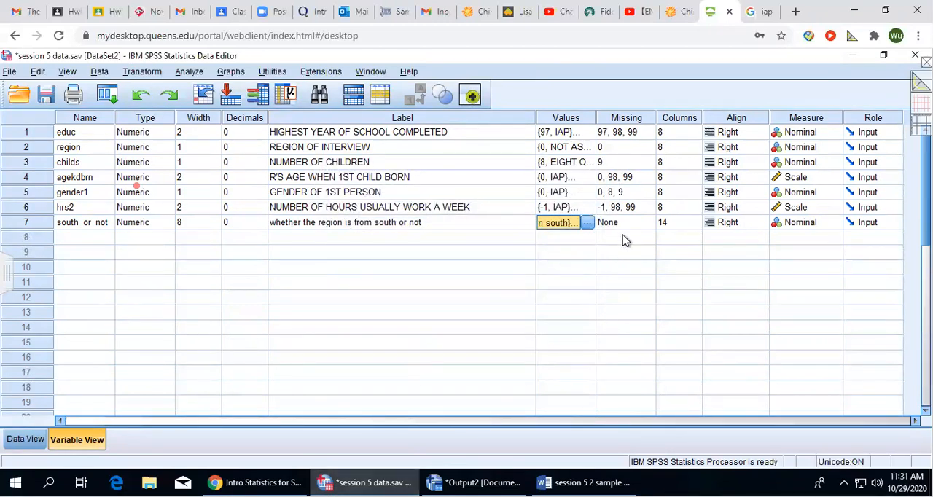
# Examine the recoded south_or_not values against region in the data rows.
pyautogui.click(26, 440)
pyautogui.scroll(-20, 450, 320)
pyautogui.scroll(-20, 494, 320)
pyautogui.scroll(-4, 493, 348)
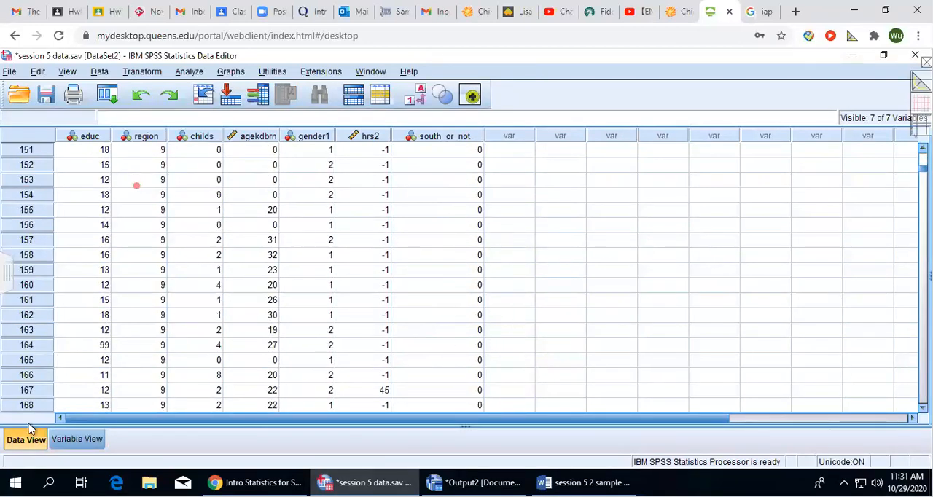
pyautogui.click(78, 440)
pyautogui.click(27, 440)
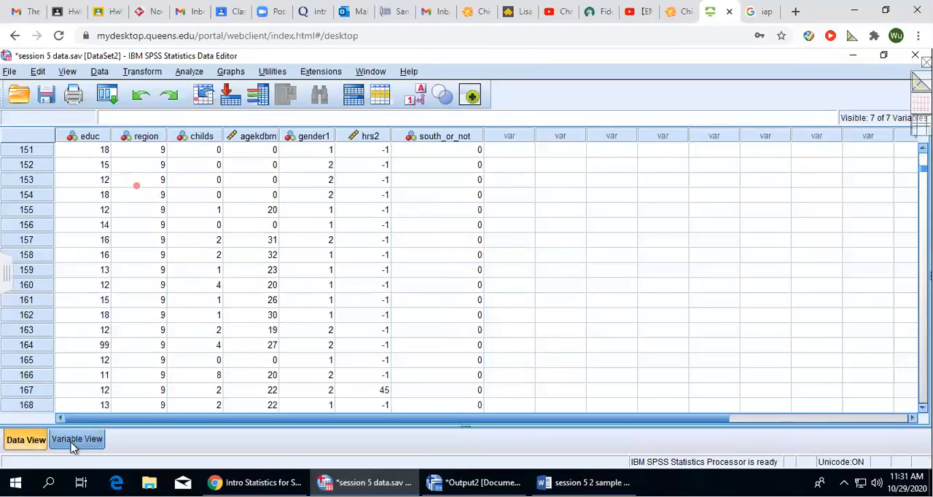
pyautogui.click(452, 137)
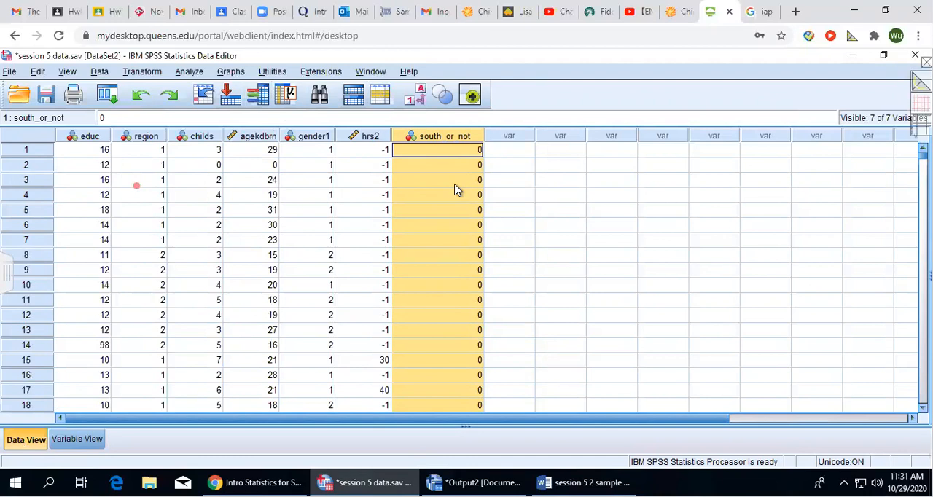
# Run Frequencies with a frequency table for south_or_not, replacing hrs2 as the analysed variable.
pyautogui.click(188, 74)
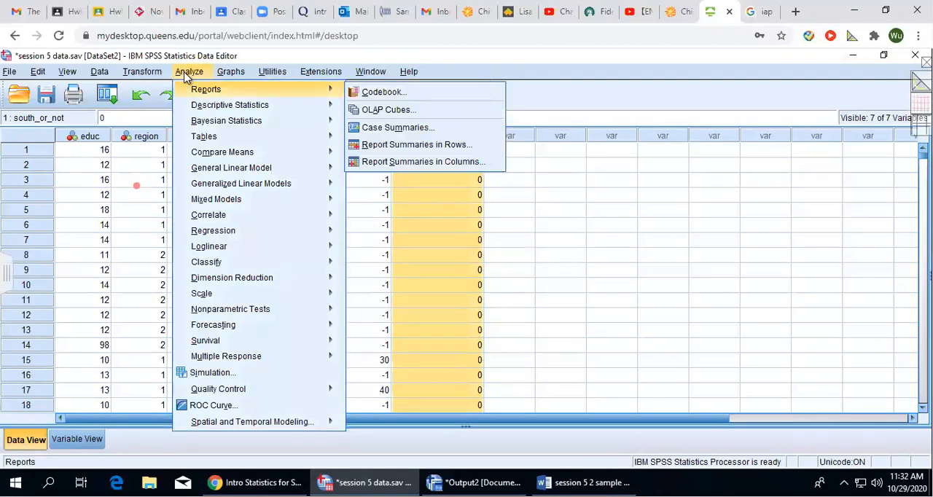
pyautogui.moveTo(207, 105)
pyautogui.click(376, 110)
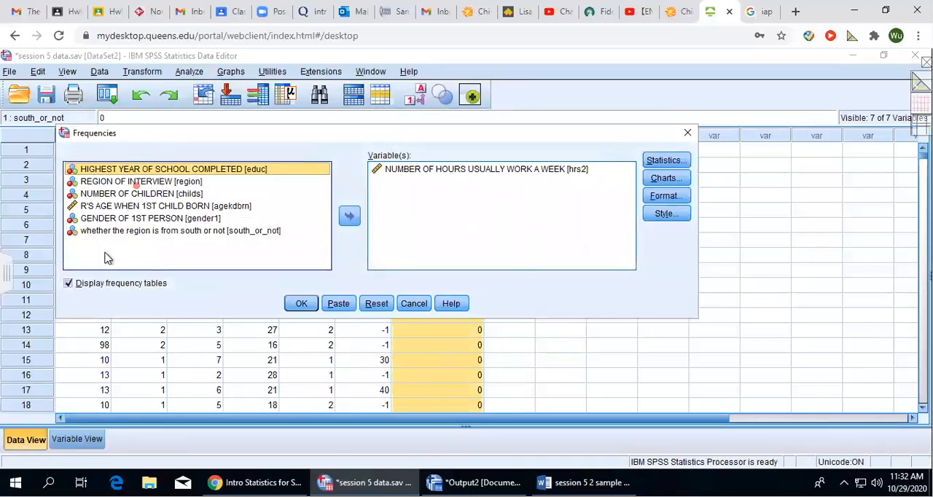
pyautogui.click(89, 257)
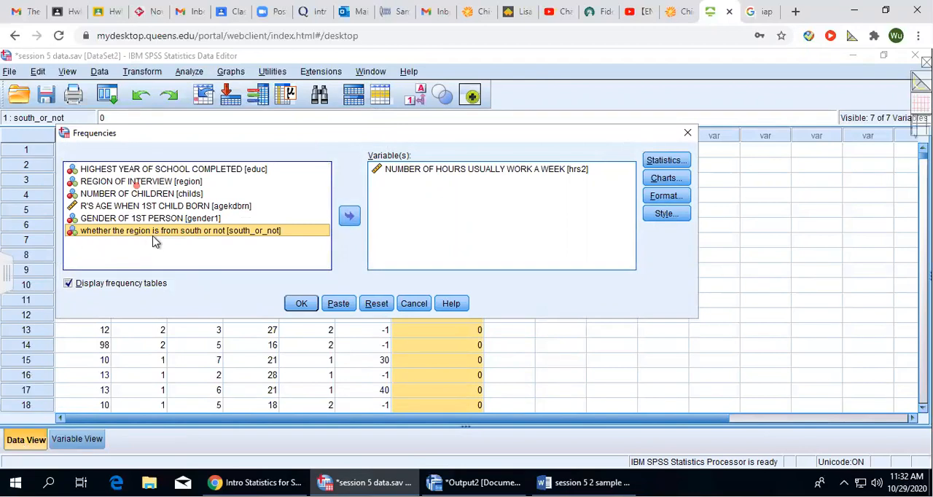
pyautogui.click(348, 219)
pyautogui.click(435, 169)
pyautogui.click(348, 218)
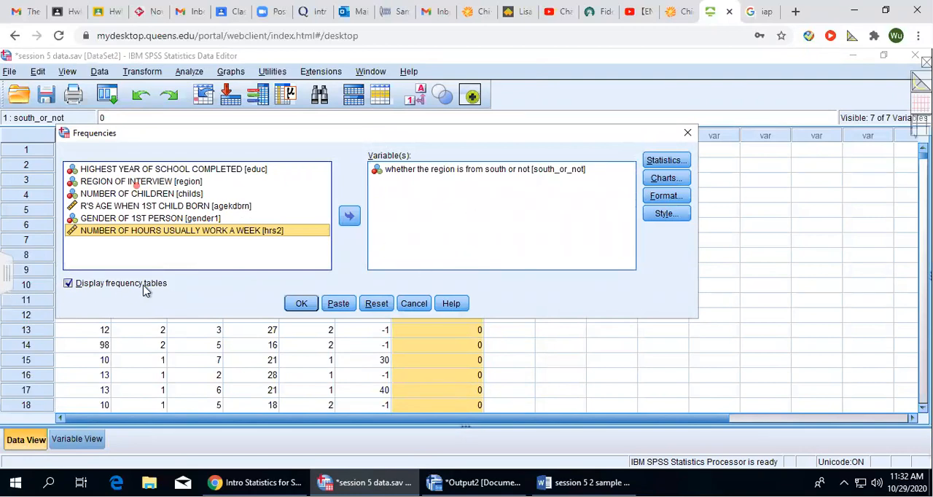
pyautogui.click(302, 305)
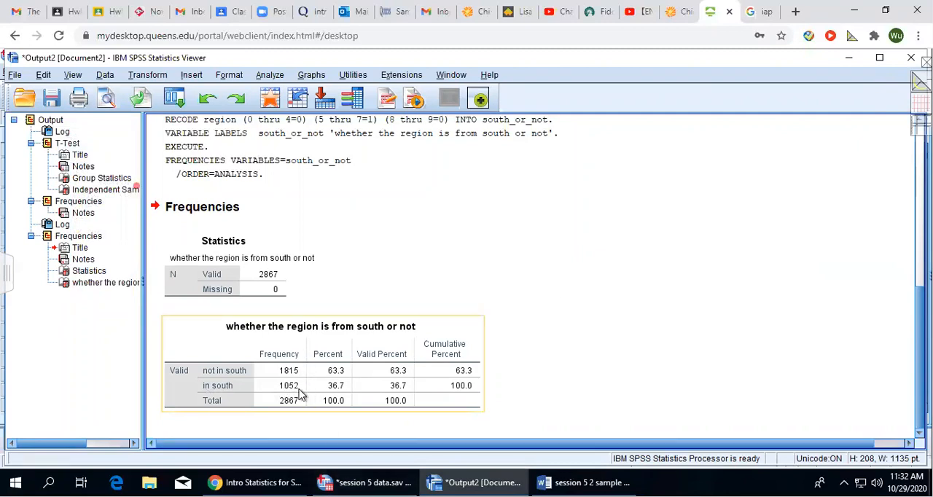
# Switch to the Word document and delete the stray "Not south = 0" entry at the end of the recoding table.
pyautogui.click(365, 483)
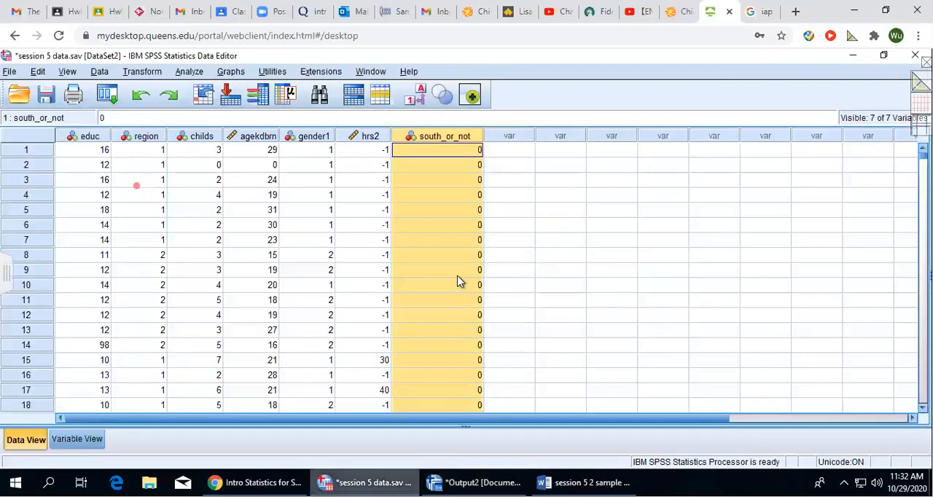
pyautogui.scroll(-1, 440, 296)
pyautogui.click(583, 483)
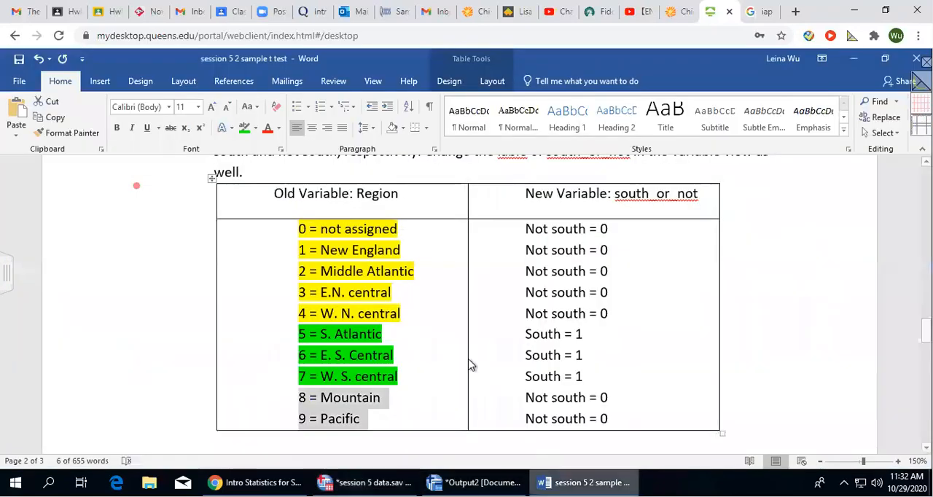
pyautogui.scroll(-5, 427, 258)
pyautogui.scroll(2, 426, 263)
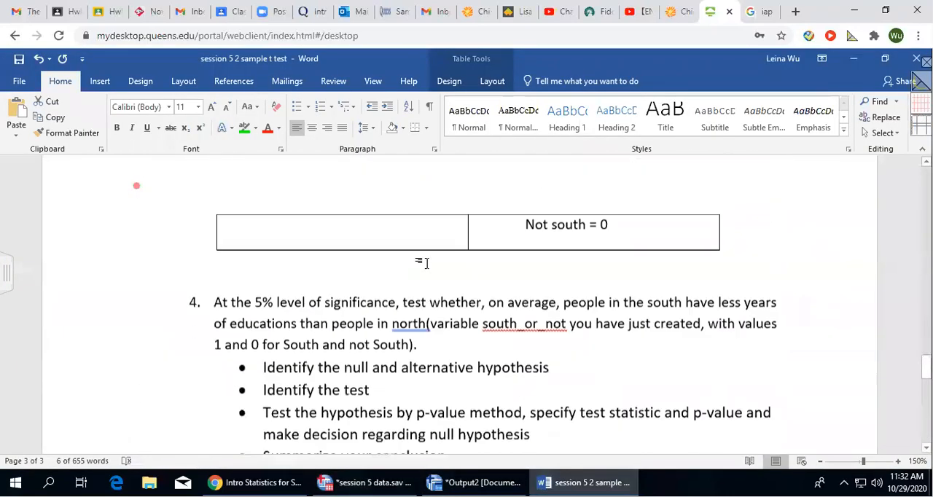
pyautogui.scroll(1, 424, 264)
pyautogui.scroll(3, 512, 270)
pyautogui.scroll(-6, 512, 270)
pyautogui.moveTo(526, 311); pyautogui.dragTo(637, 309)
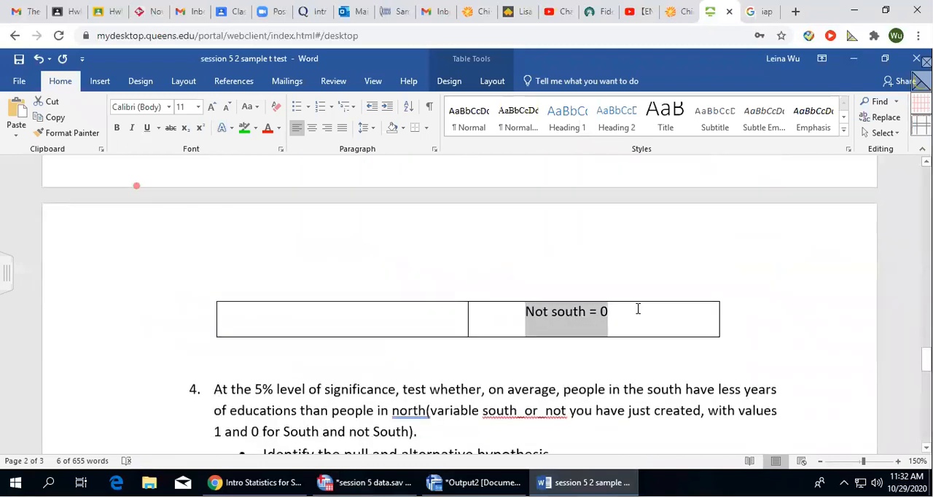
pyautogui.press('Delete')
# Highlight "people in the south have less years of educations than people in north" in question 4 in green.
pyautogui.scroll(-4, 468, 333)
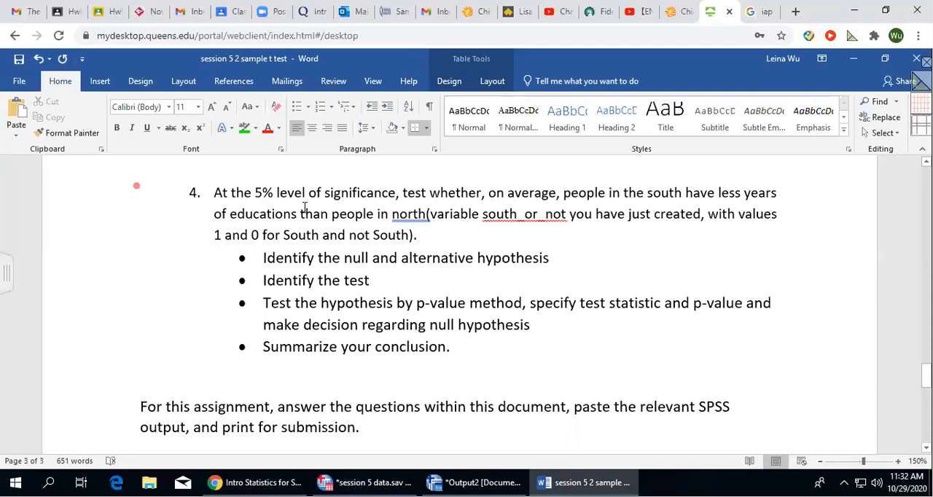
pyautogui.moveTo(564, 192); pyautogui.dragTo(427, 215)
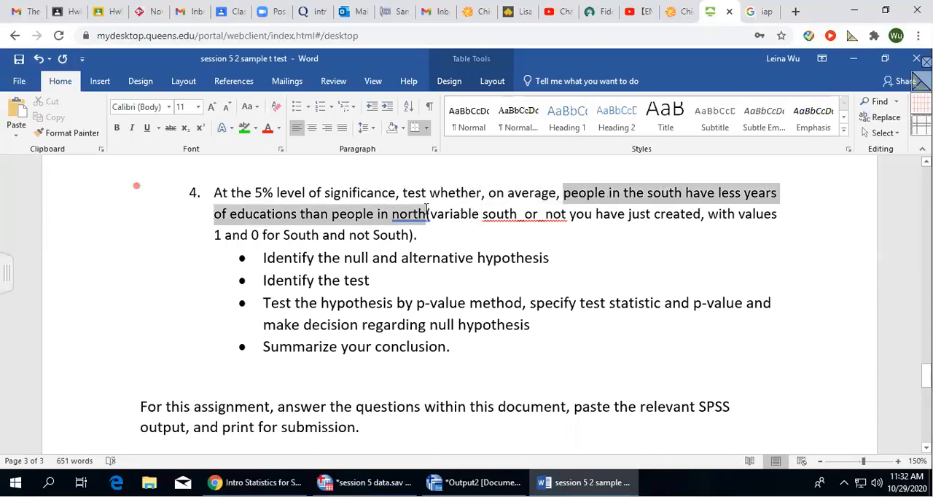
pyautogui.click(245, 127)
pyautogui.click(447, 241)
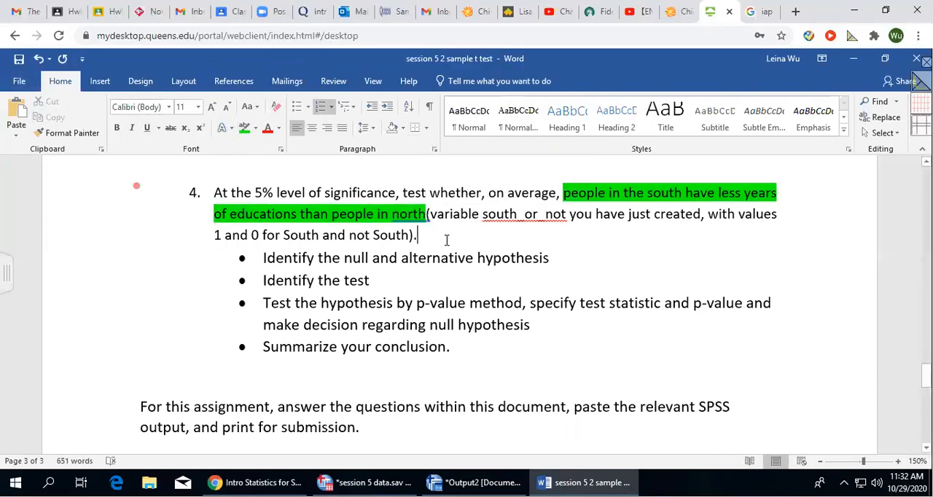
# Add an unbulleted line "Group 1: education of people in south" under the null and alternative hypothesis bullet.
pyautogui.click(565, 255)
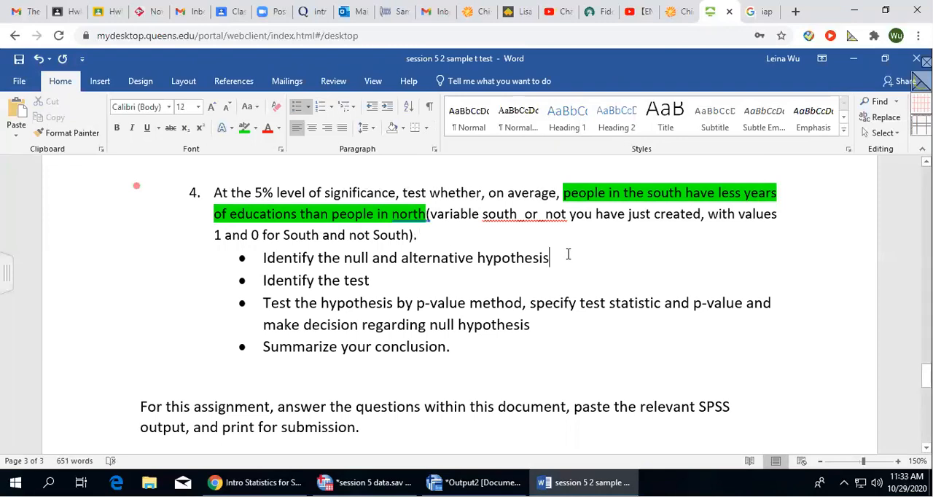
pyautogui.press('Return')
pyautogui.press('BackSpace')
pyautogui.press('BackSpace')
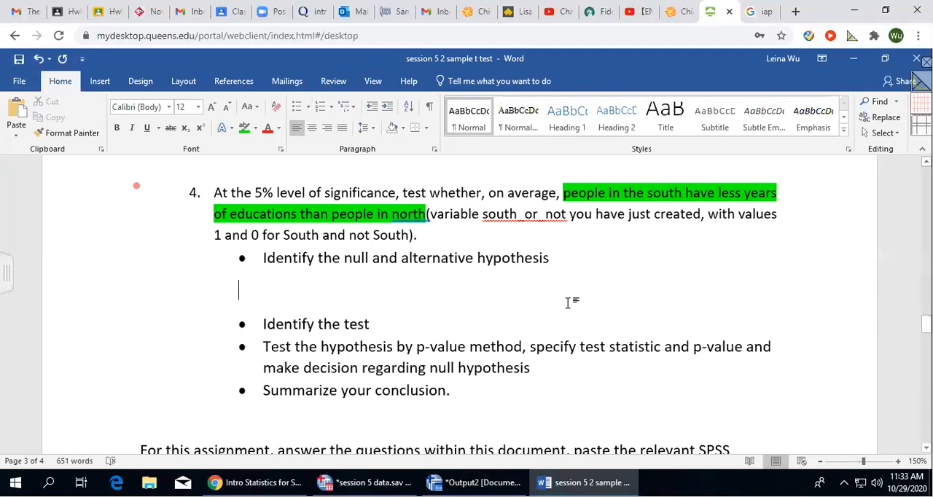
pyautogui.write('Group 1:')
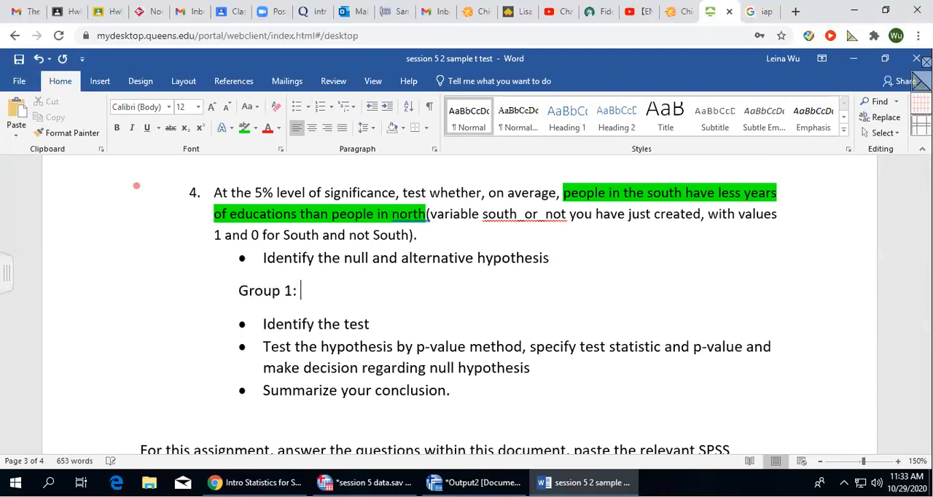
pyautogui.write(' education of people in south')
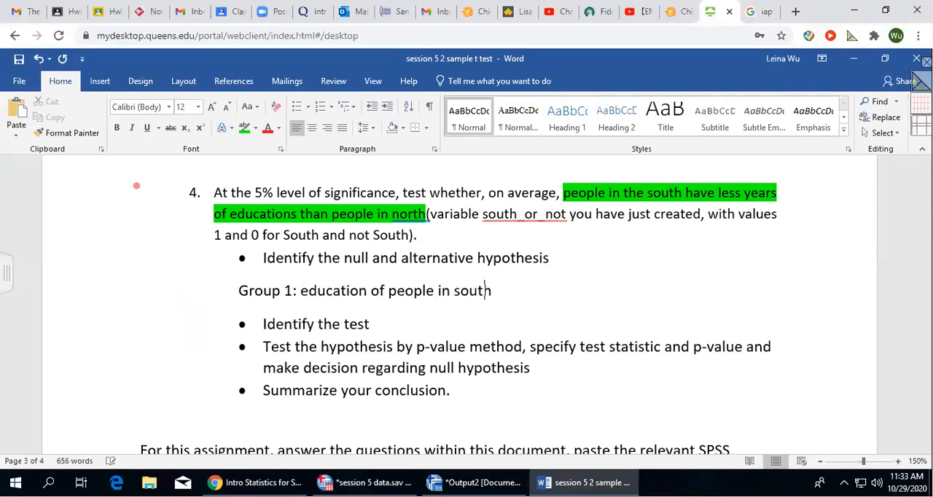
# Add the line "Group 2: education of people not in south" below the Group 1 line, followed by an empty line.
pyautogui.press('Return')
pyautogui.write('group')
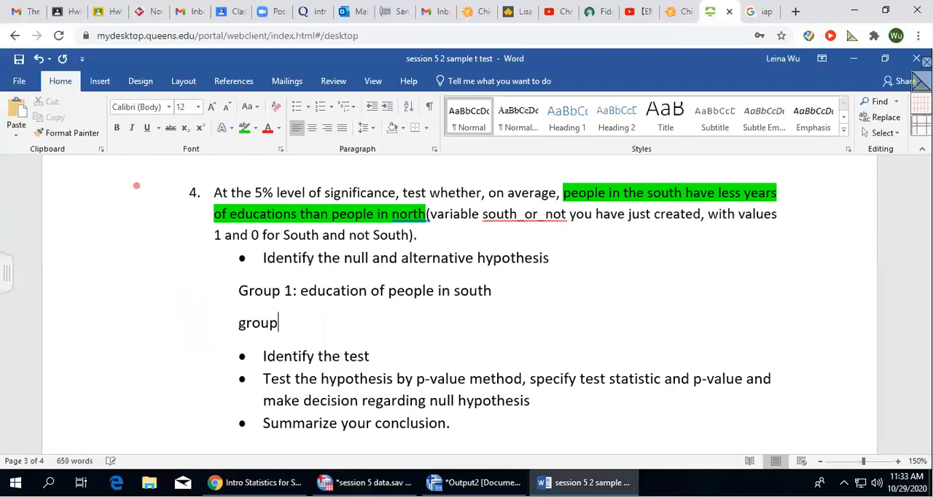
pyautogui.write(' 2: educ')
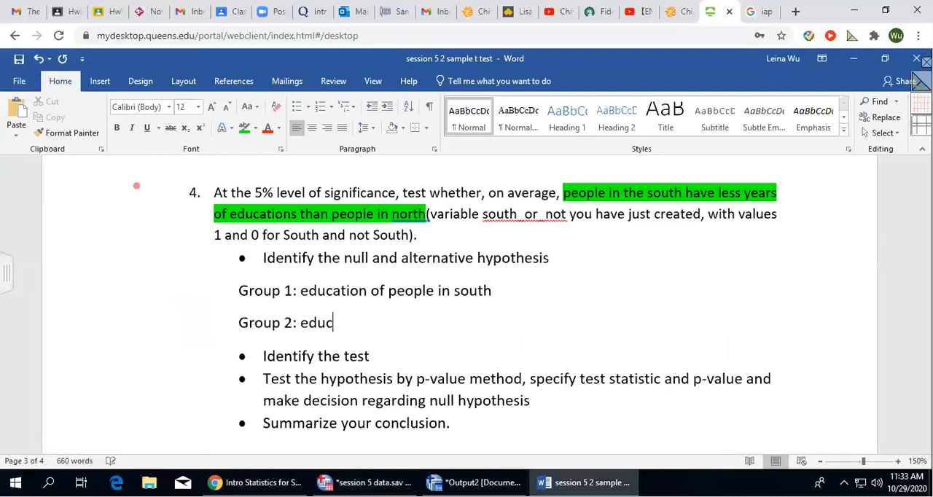
pyautogui.write('ation of people not in south')
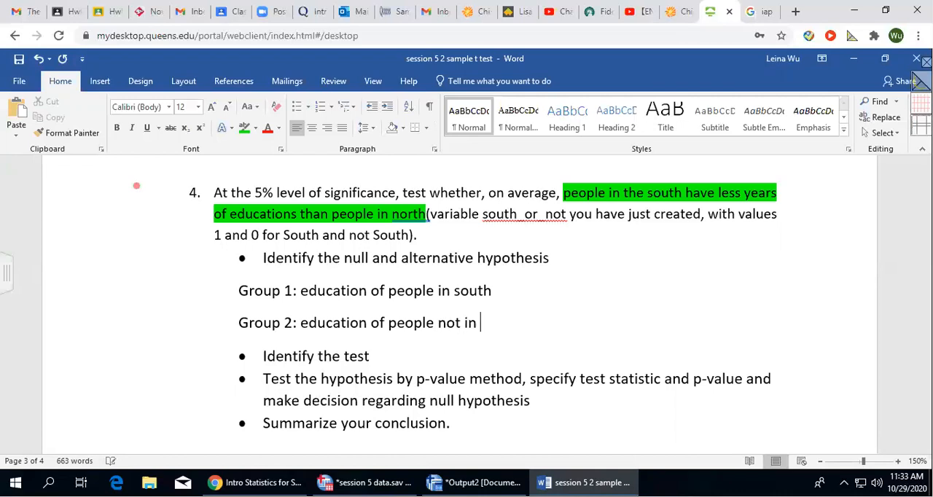
pyautogui.press('Return')
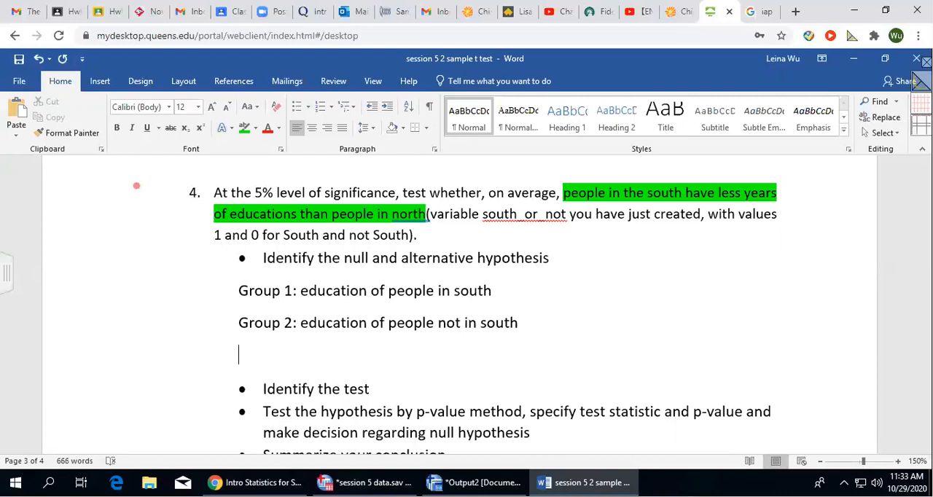
# Copy the H₀ and Hₐ statements from question 2 into the empty line below the Group 2 line in question 4.
pyautogui.moveTo(235, 291); pyautogui.dragTo(551, 318)
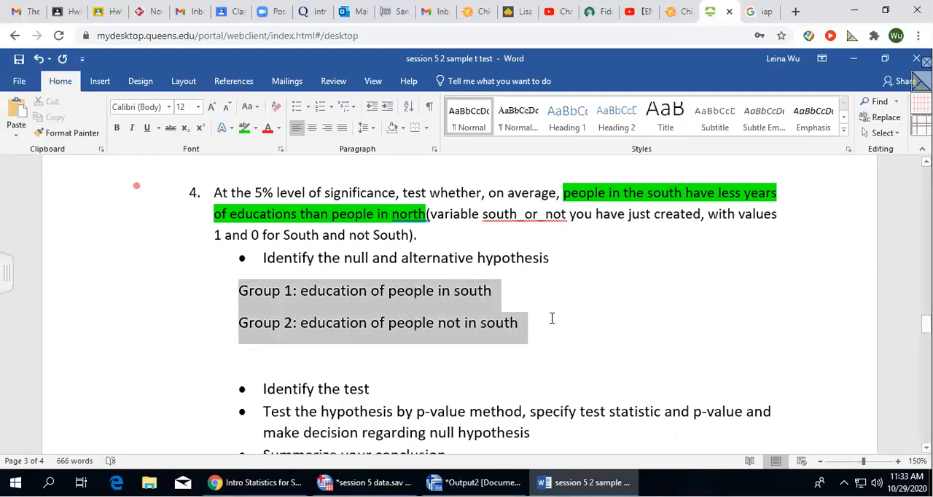
pyautogui.click(311, 354)
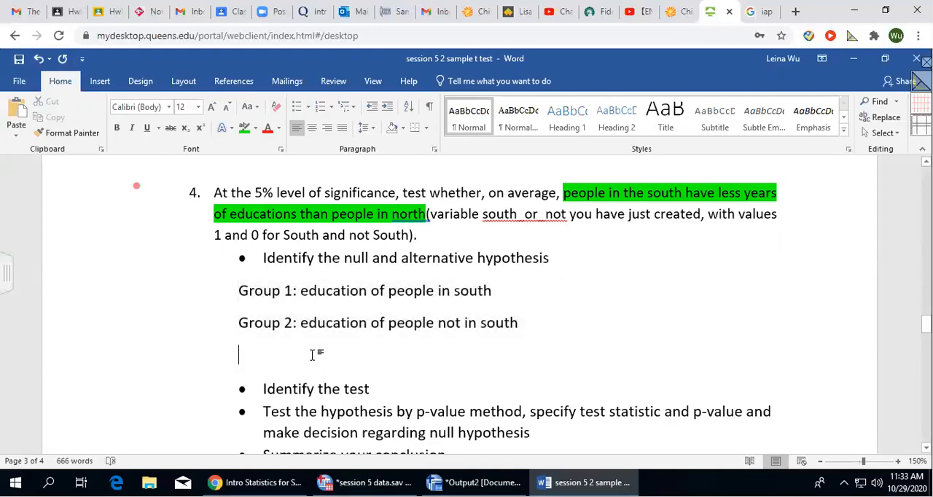
pyautogui.scroll(15, 312, 354)
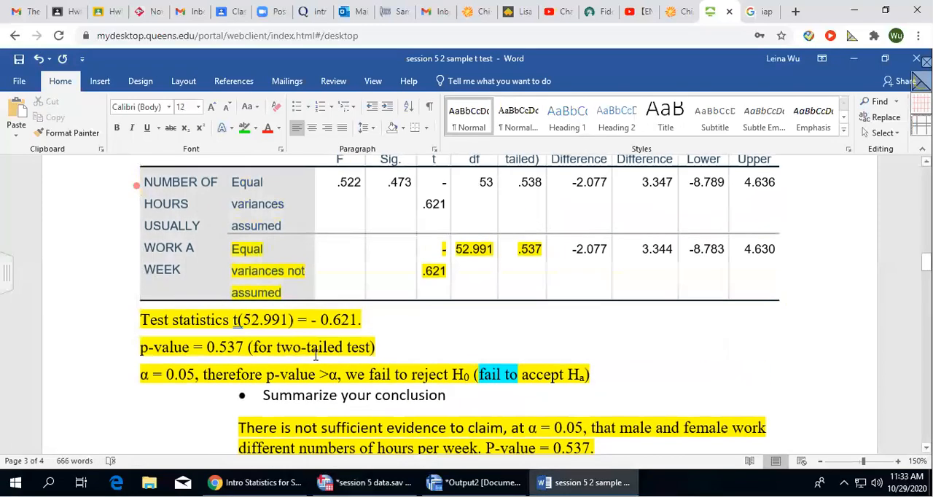
pyautogui.scroll(10, 315, 355)
pyautogui.moveTo(260, 301); pyautogui.dragTo(451, 320)
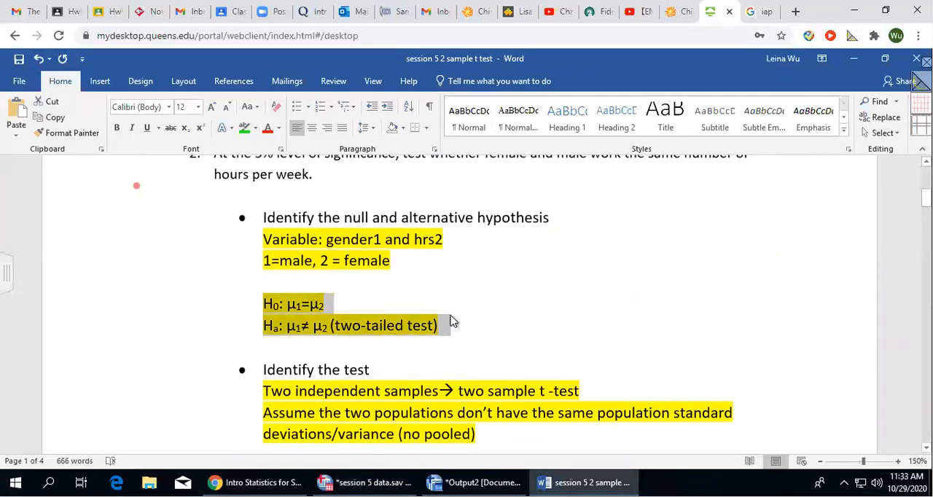
pyautogui.scroll(-10, 424, 355)
pyautogui.scroll(-15, 419, 359)
pyautogui.scroll(6, 417, 359)
pyautogui.click(243, 400)
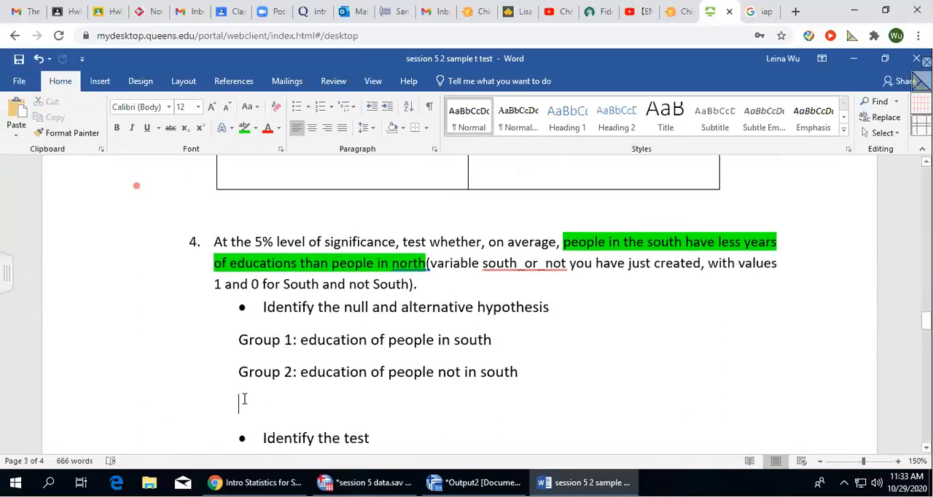
pyautogui.write('H0: μ1=μ2 Ha: μ1≠ μ2 (two-tailed test)')
pyautogui.scroll(-1, 366, 357)
# Replace the not-equal sign in question 4's alternative hypothesis so that it reads μ₁ < μ₂.
pyautogui.click(320, 362)
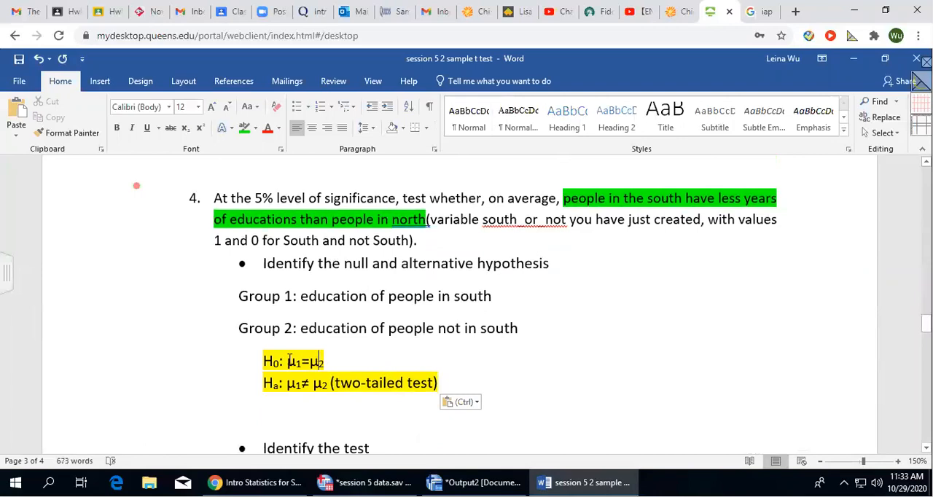
pyautogui.click(332, 361)
pyautogui.click(309, 382)
pyautogui.press('BackSpace')
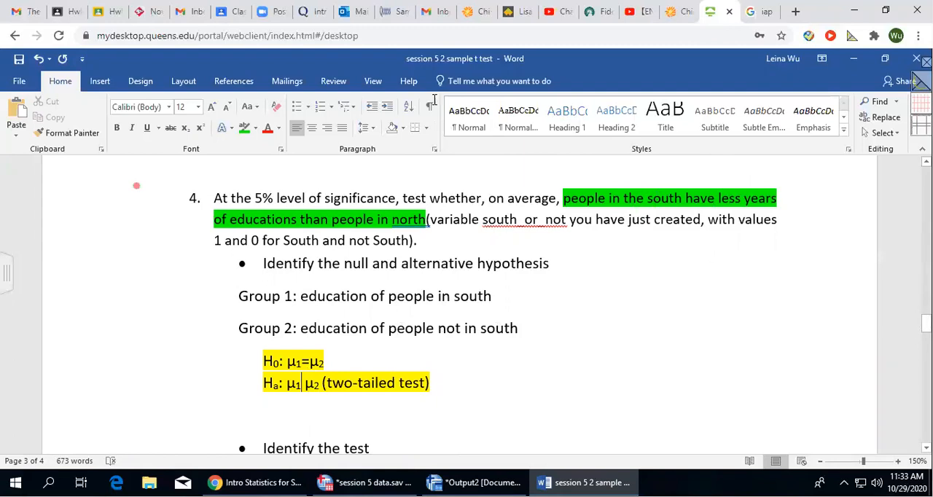
pyautogui.click(412, 30)
pyautogui.moveTo(728, 187); pyautogui.dragTo(750, 175)
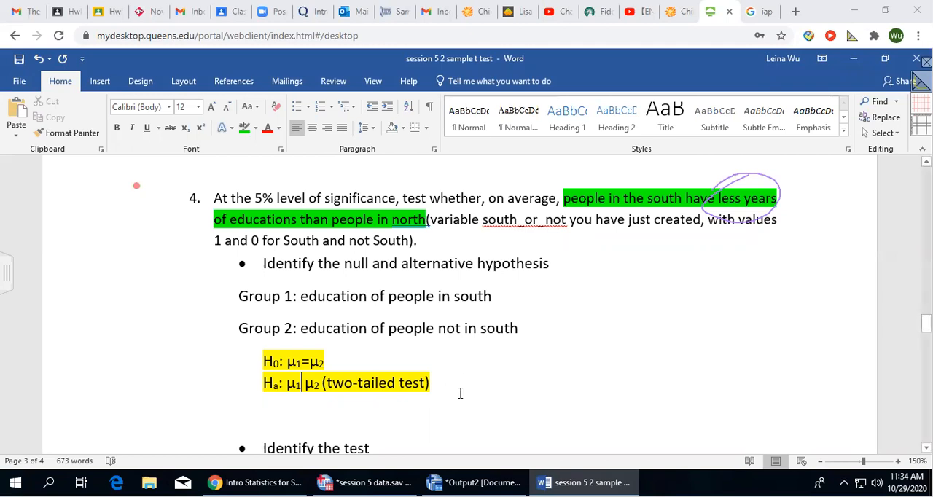
pyautogui.click(305, 383)
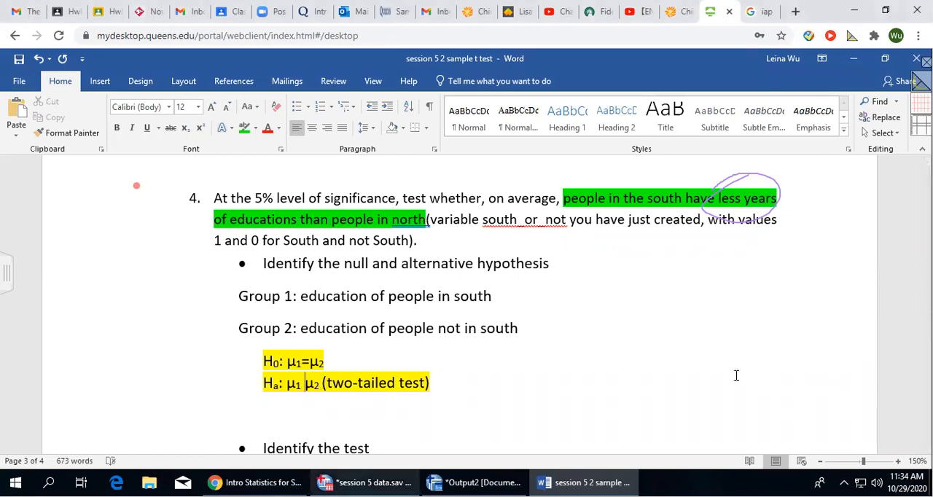
pyautogui.write('<')
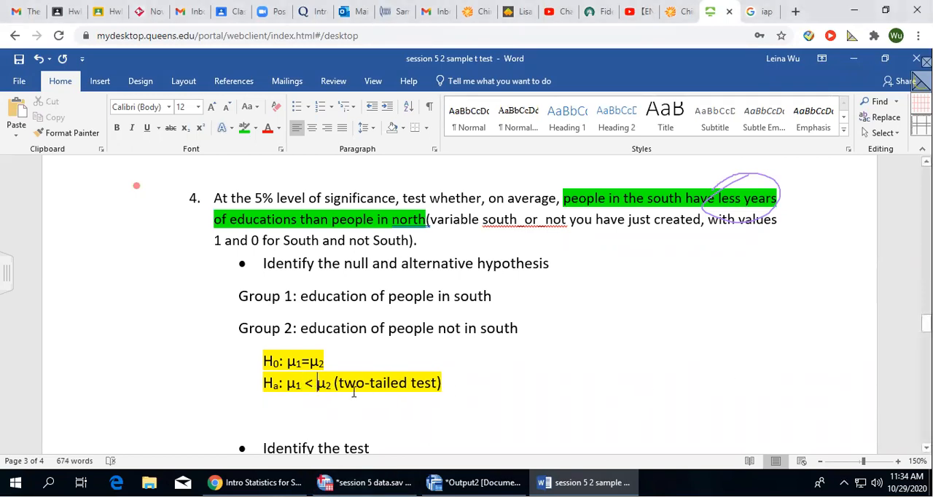
# Change the test description beside question 4's alternative hypothesis to "left-tailed test".
pyautogui.click(365, 383)
pyautogui.press('BackSpace')
pyautogui.press('BackSpace')
pyautogui.press('BackSpace')
pyautogui.write('left')
pyautogui.press('BackSpace')
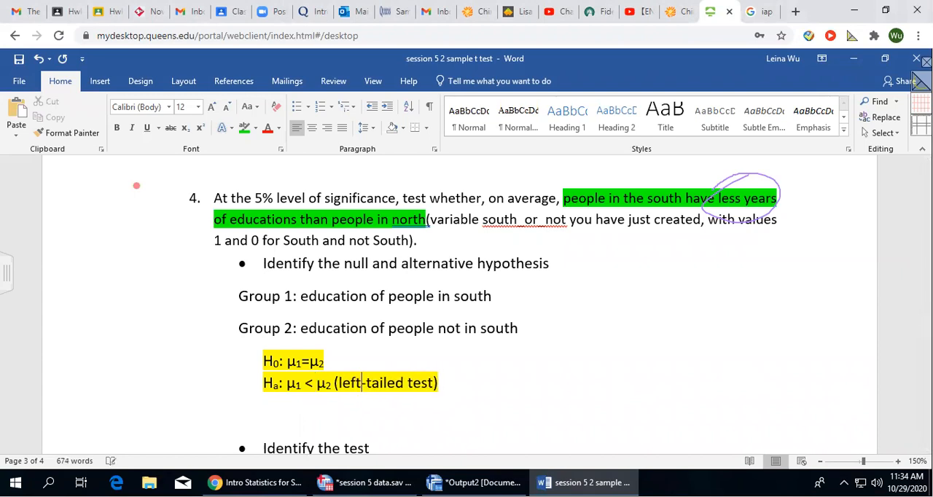
# Highlight the Group 1 and Group 2 lines of question 4 in yellow.
pyautogui.scroll(-3, 500, 356)
pyautogui.moveTo(248, 198); pyautogui.dragTo(550, 232)
pyautogui.click(256, 129)
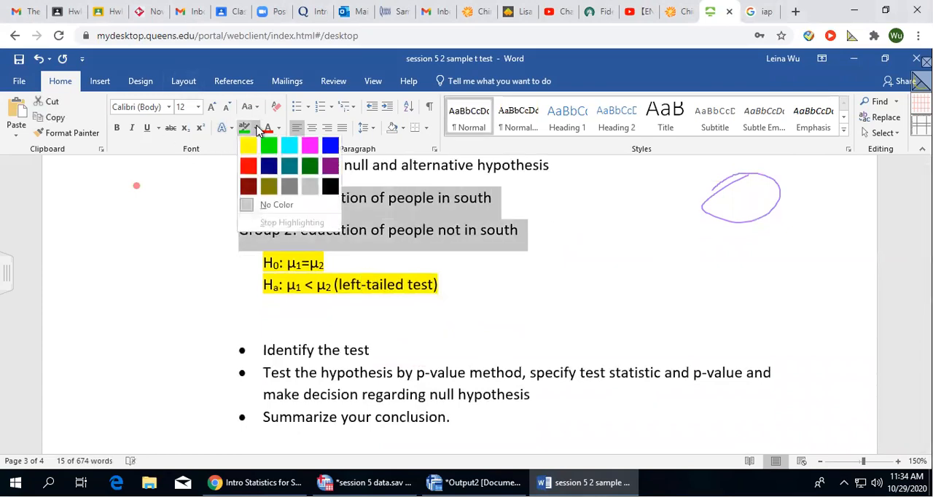
pyautogui.click(246, 146)
pyautogui.click(553, 302)
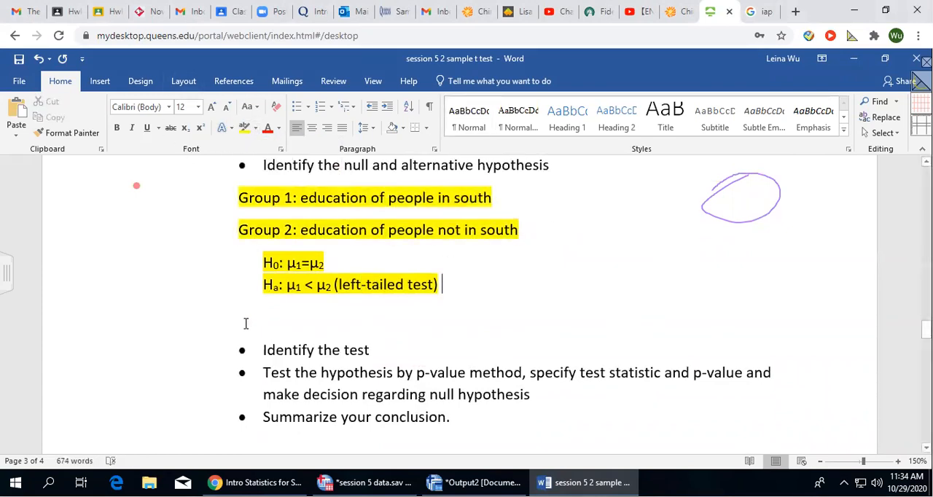
# Add the line "South_or_not variable: 0 = not south, 1= south" below question 4's alternative hypothesis.
pyautogui.click(240, 314)
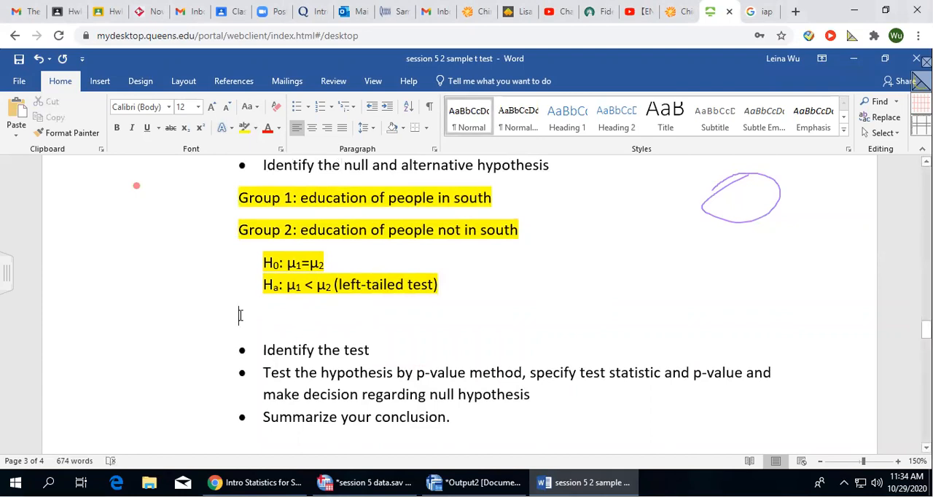
pyautogui.scroll(2, 448, 314)
pyautogui.scroll(-2, 448, 314)
pyautogui.scroll(2, 447, 314)
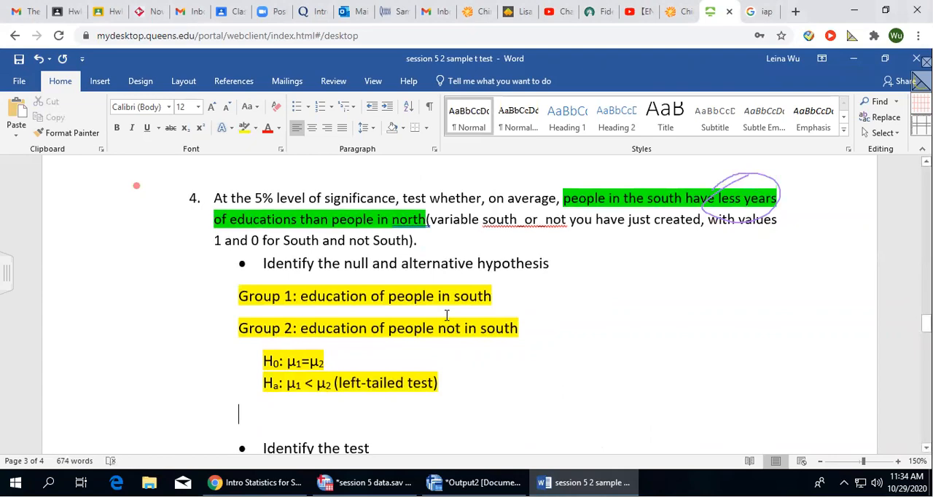
pyautogui.scroll(-2, 447, 314)
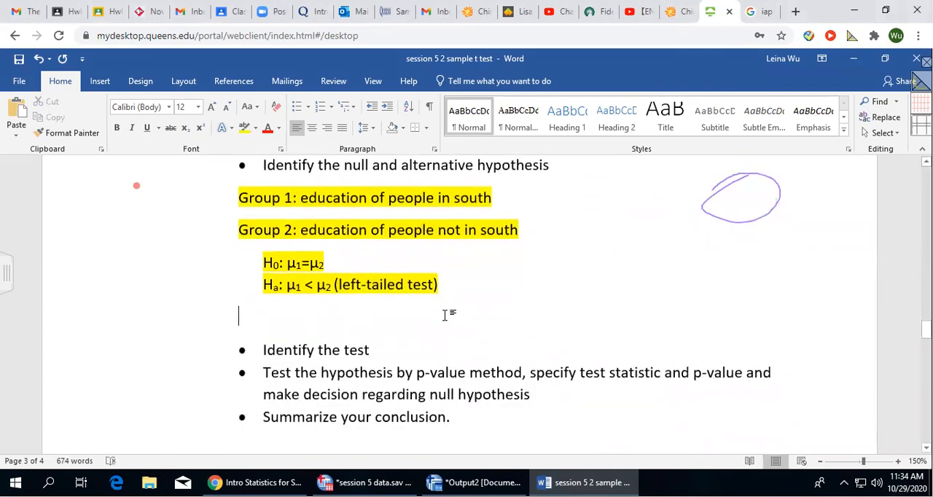
pyautogui.write('South')
pyautogui.write('-or')
pyautogui.press('BackSpace')
pyautogui.press('BackSpace')
pyautogui.press('BackSpace')
pyautogui.write('_or_not')
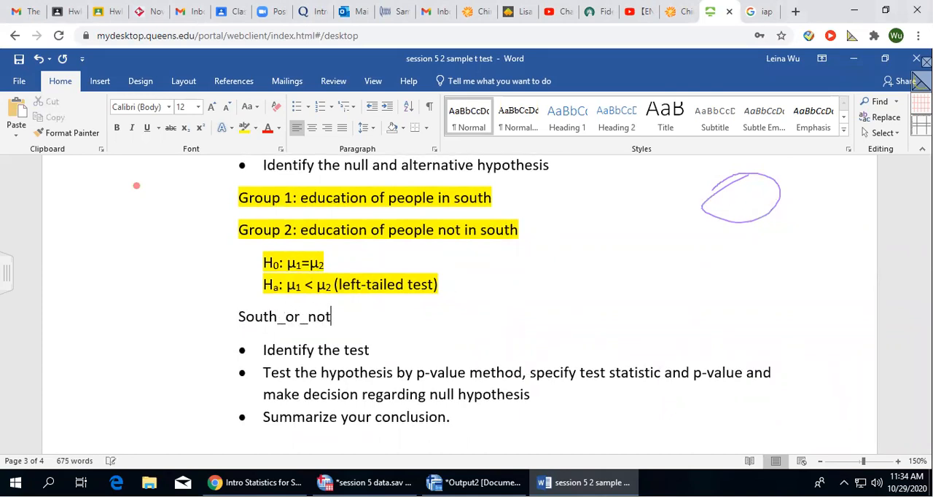
pyautogui.write(' varai')
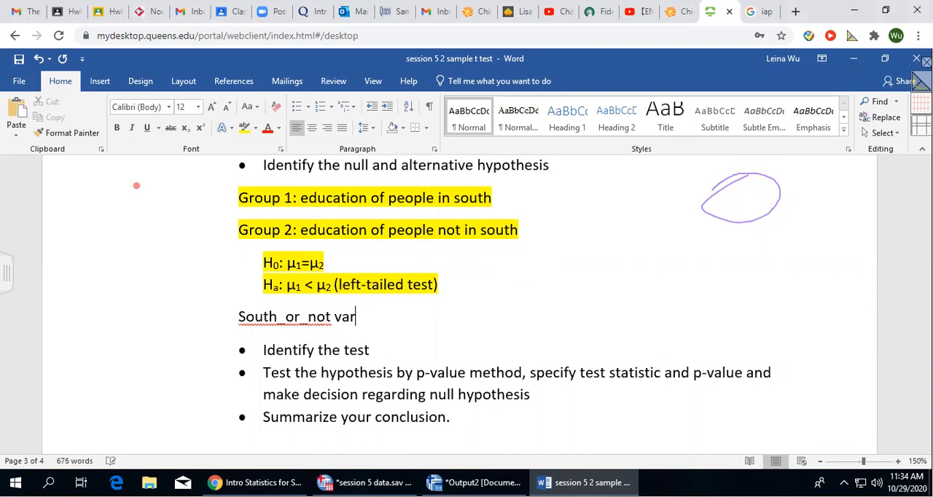
pyautogui.press('BackSpace')
pyautogui.press('BackSpace')
pyautogui.write('iable')
pyautogui.write(': ')
pyautogui.write('x')
pyautogui.press('BackSpace')
pyautogui.press('BackSpace')
pyautogui.write('0 = not')
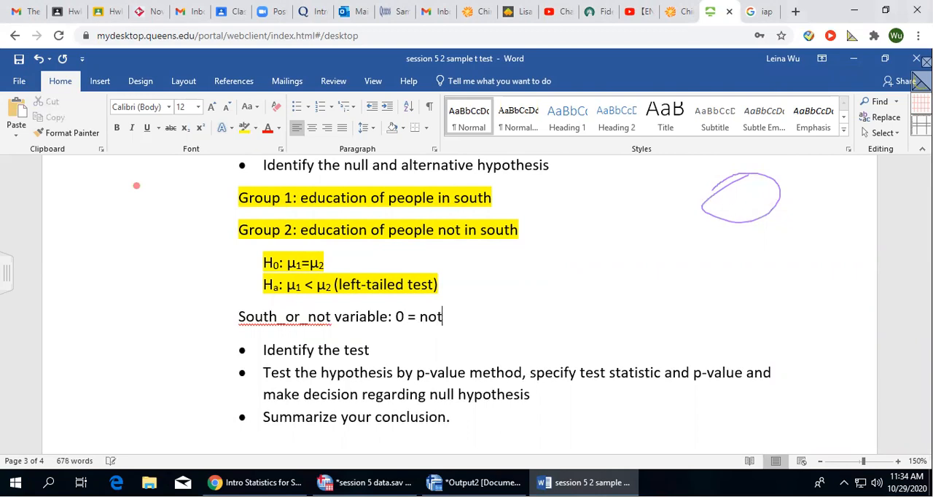
pyautogui.write(' south, 1= south')
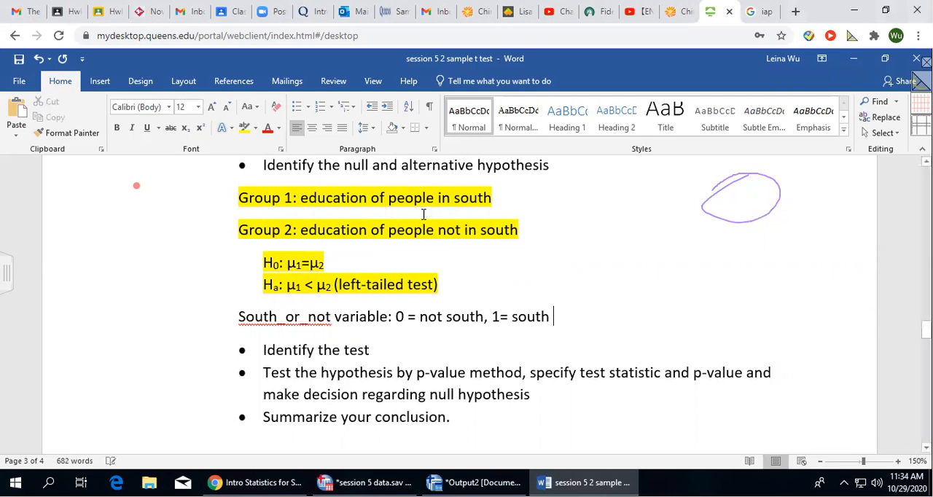
# Place the insertion point at the end of the "Group 1: education of people in south" line.
pyautogui.click(494, 198)
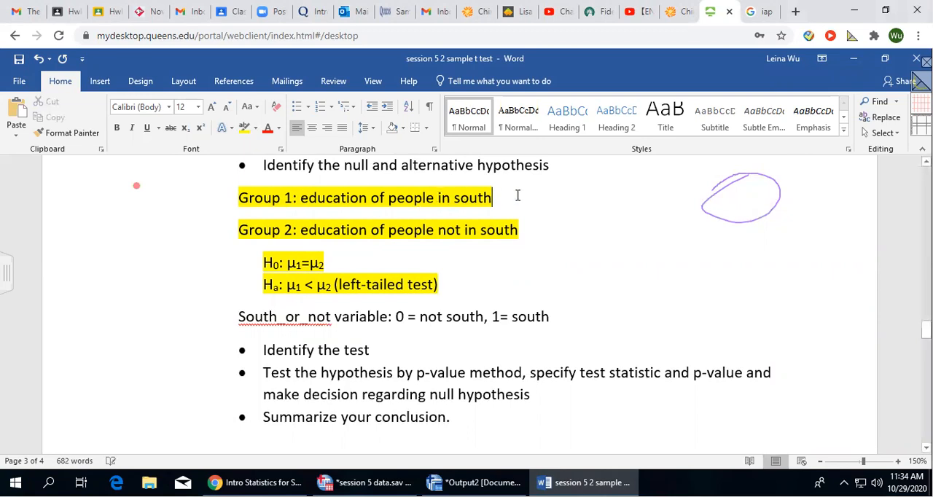
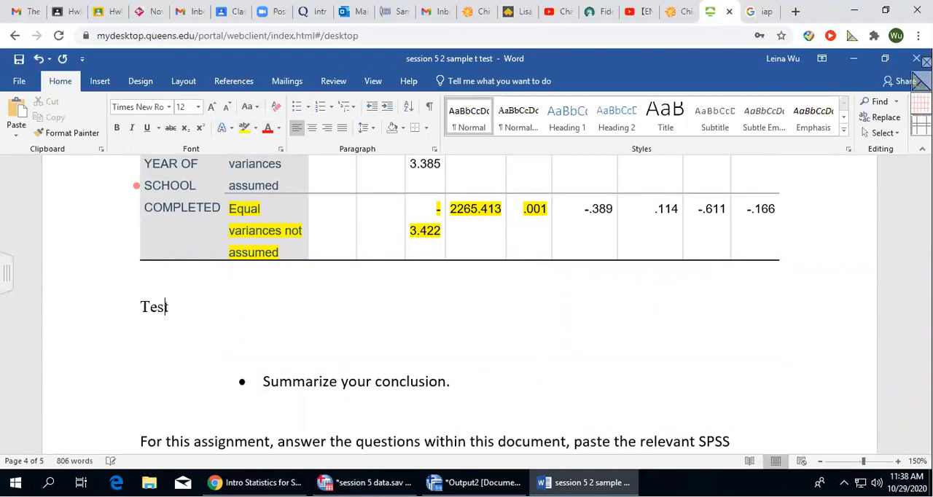
# Complete the line "Test statistics t(2265.413) = -3.422." below question 4's t-test output table.
pyautogui.write('stics (')
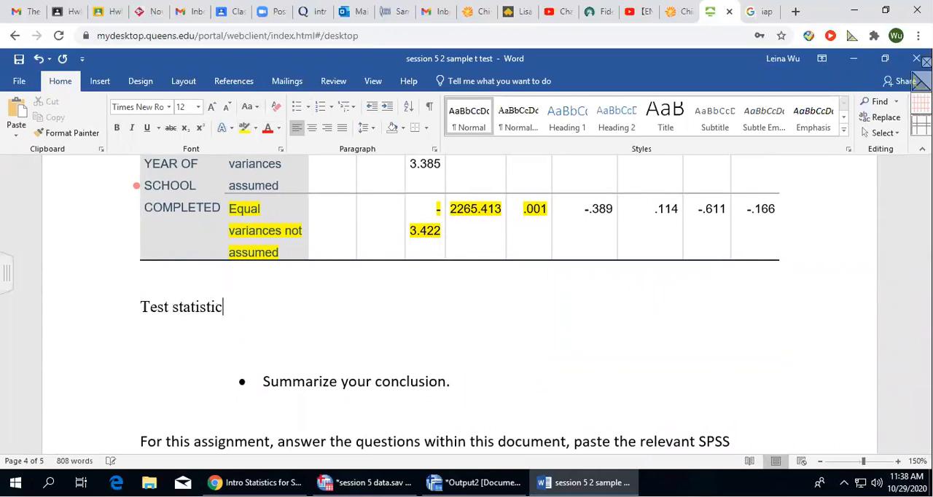
pyautogui.press('BackSpace')
pyautogui.write('t(2265.413) = -3.422')
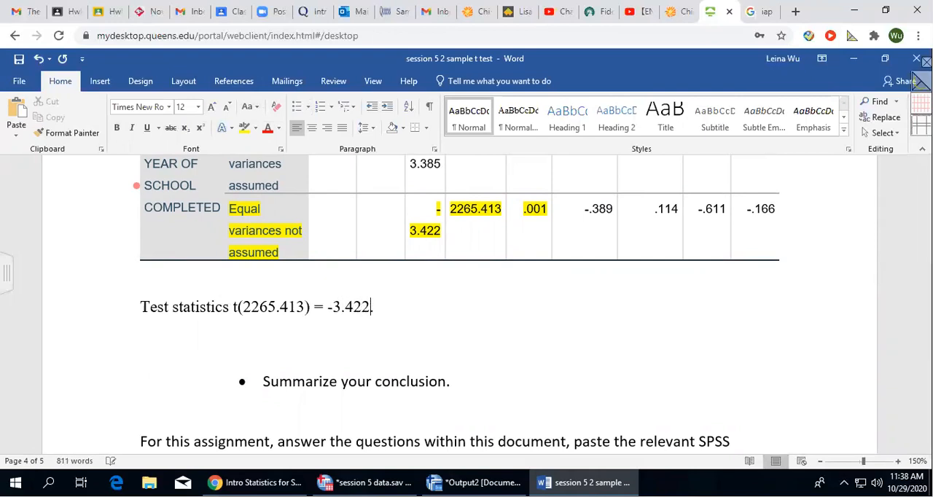
pyautogui.write('.')
# Add the line "P-value = 0.001/2 = 0.0005(for one tailed test)" below the test statistic.
pyautogui.press('Return')
pyautogui.write('P-value =')
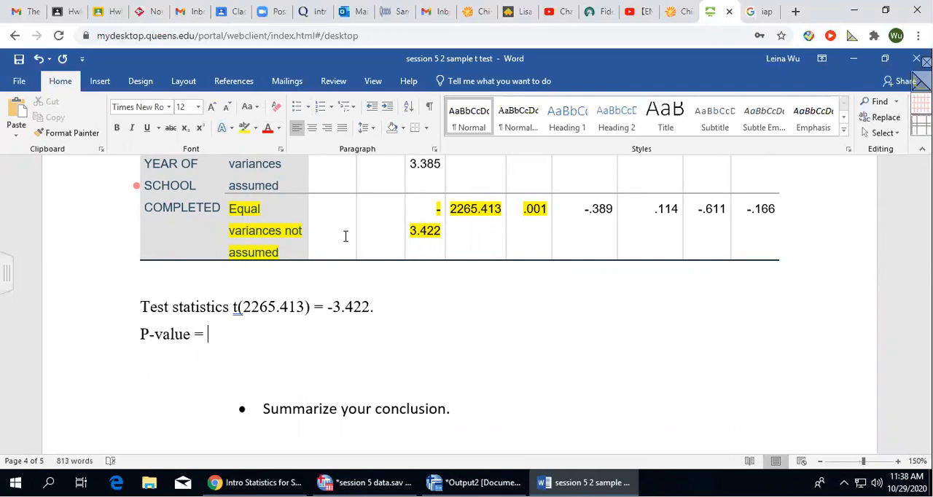
pyautogui.scroll(5, 345, 236)
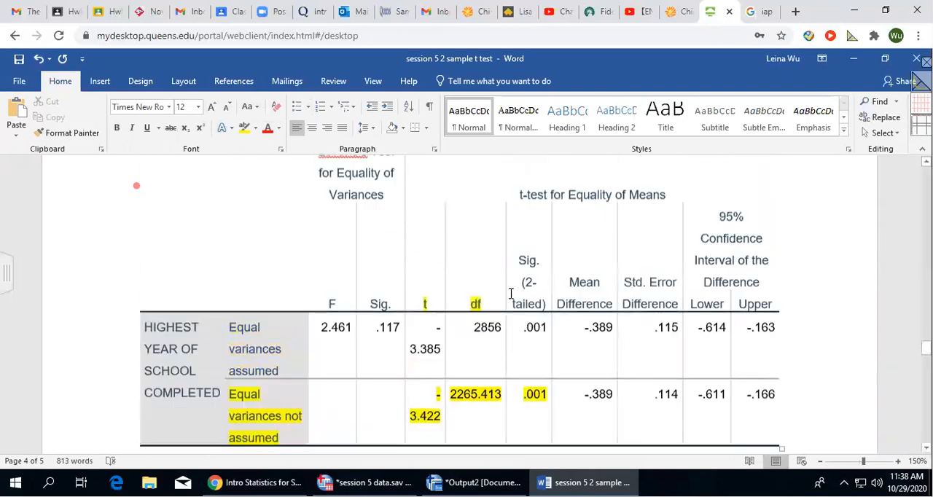
pyautogui.scroll(-4, 577, 387)
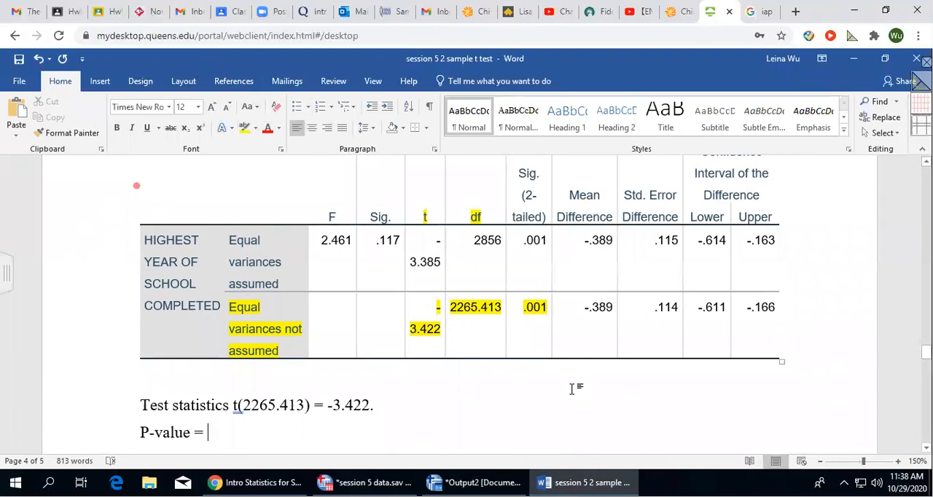
pyautogui.write('0.001')
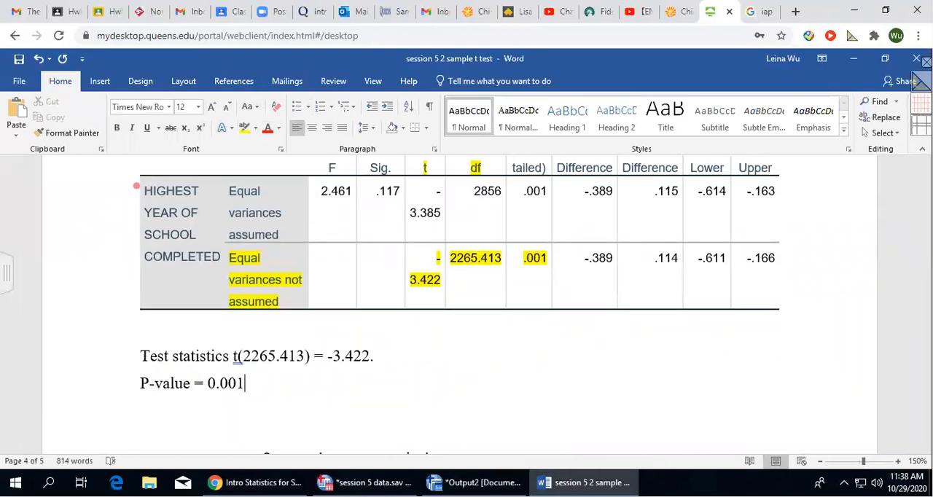
pyautogui.write('/2 = 0.0005')
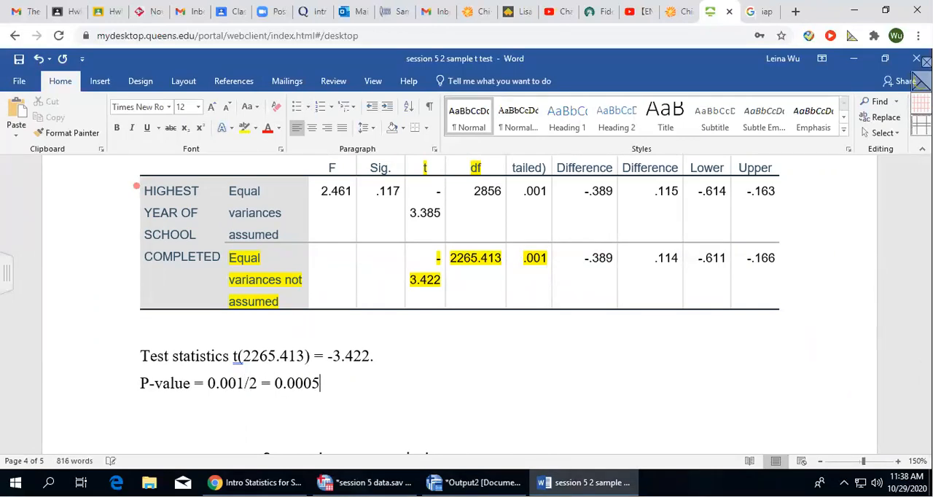
pyautogui.write('(for one tailed test)')
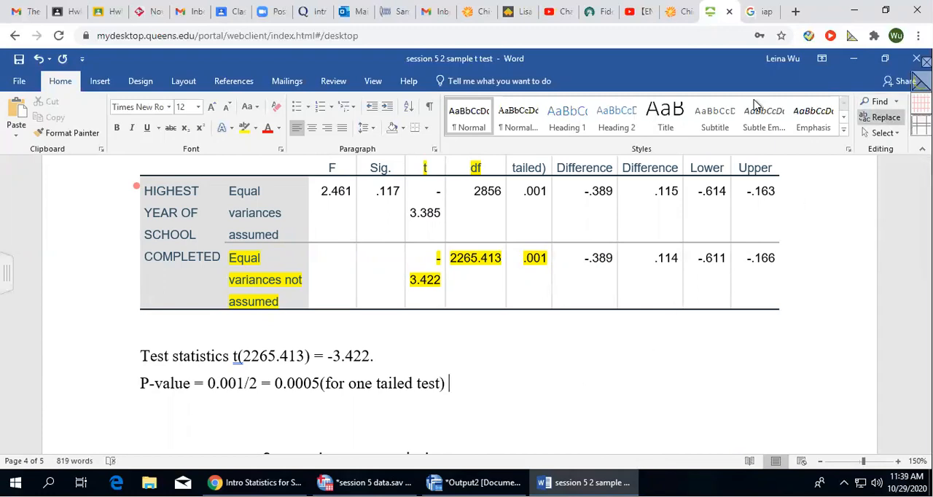
# Extend the P-value line with the comparison "< α = 0.05", inserting the alpha as a symbol.
pyautogui.click(102, 81)
pyautogui.click(851, 117)
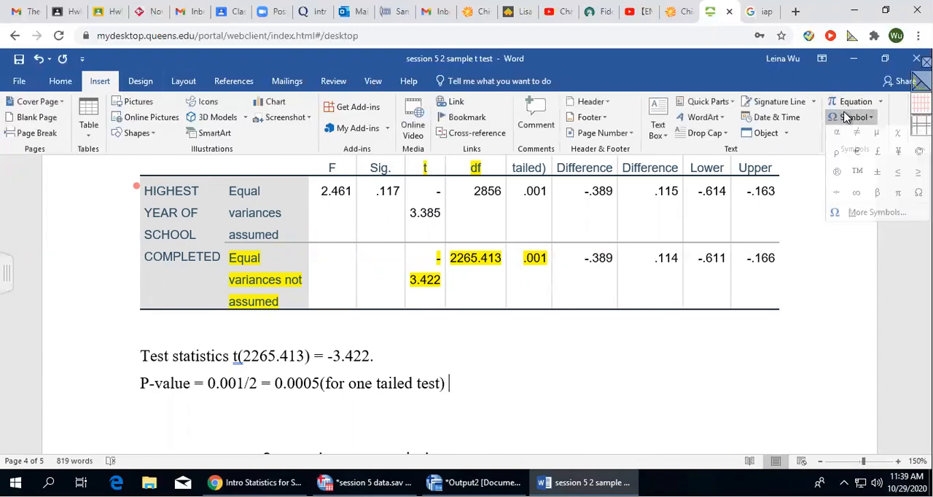
pyautogui.click(836, 135)
pyautogui.write('=')
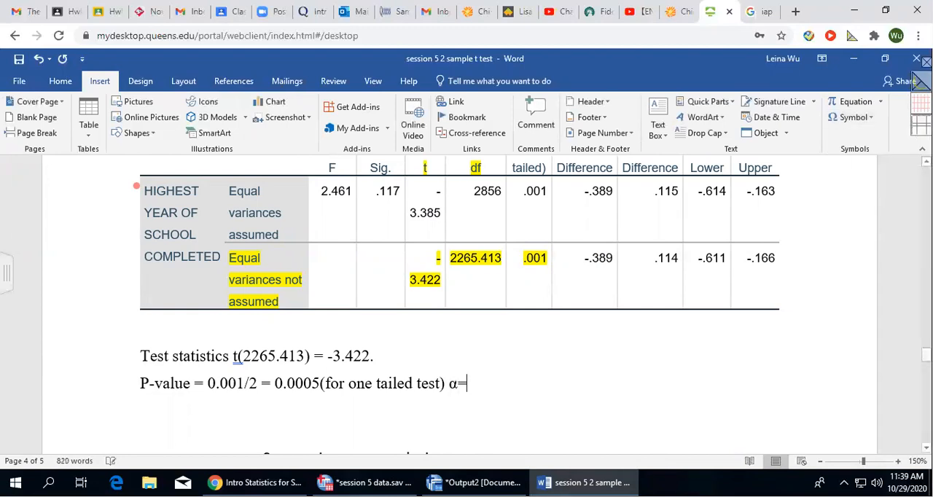
pyautogui.press('BackSpace')
pyautogui.press('BackSpace')
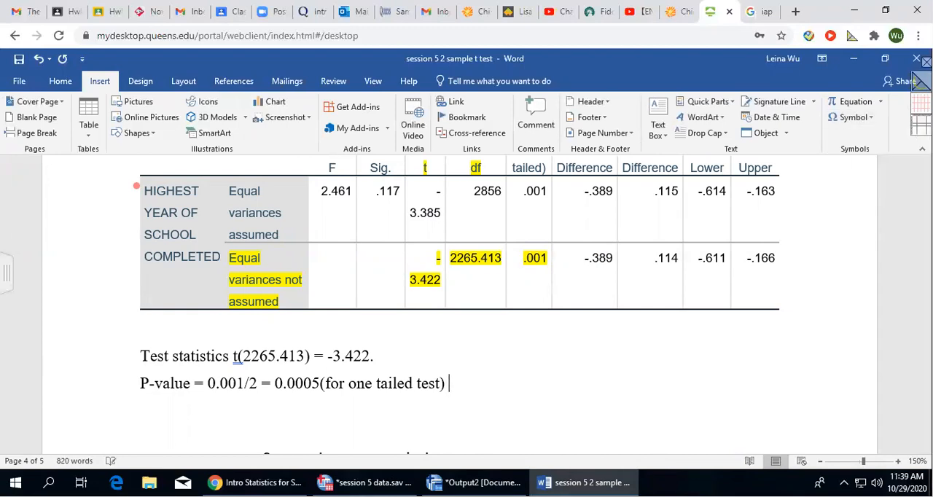
pyautogui.hotkey('ctrl', 'z')
pyautogui.write('= -.0')
pyautogui.write('5')
pyautogui.click(479, 383)
pyautogui.press('BackSpace')
pyautogui.write('09.05')
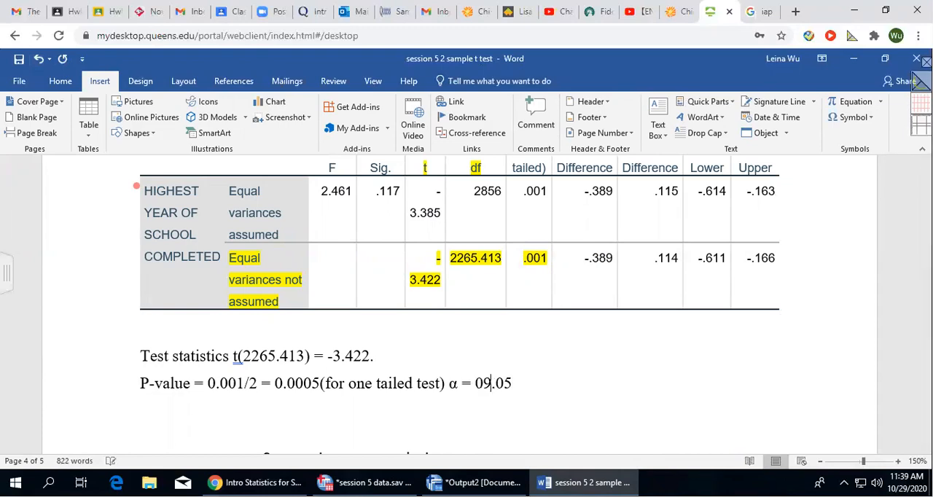
pyautogui.press('BackSpace')
pyautogui.click(449, 384)
pyautogui.write('<')
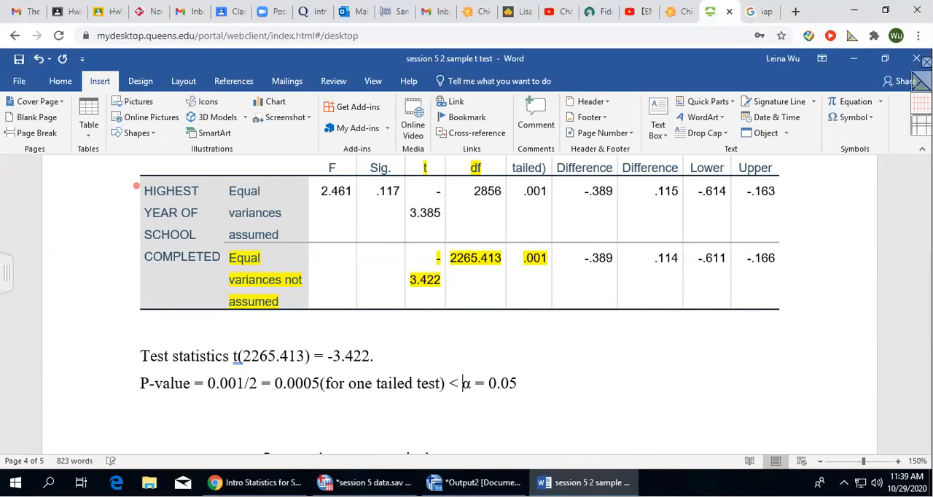
# Highlight the test statistic and P-value lines in yellow.
pyautogui.moveTo(135, 354); pyautogui.dragTo(575, 386)
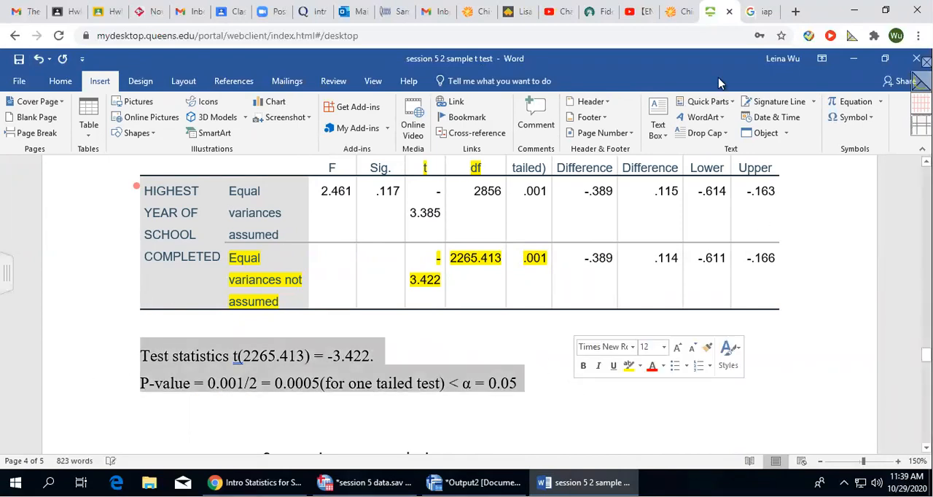
pyautogui.click(60, 82)
pyautogui.click(244, 128)
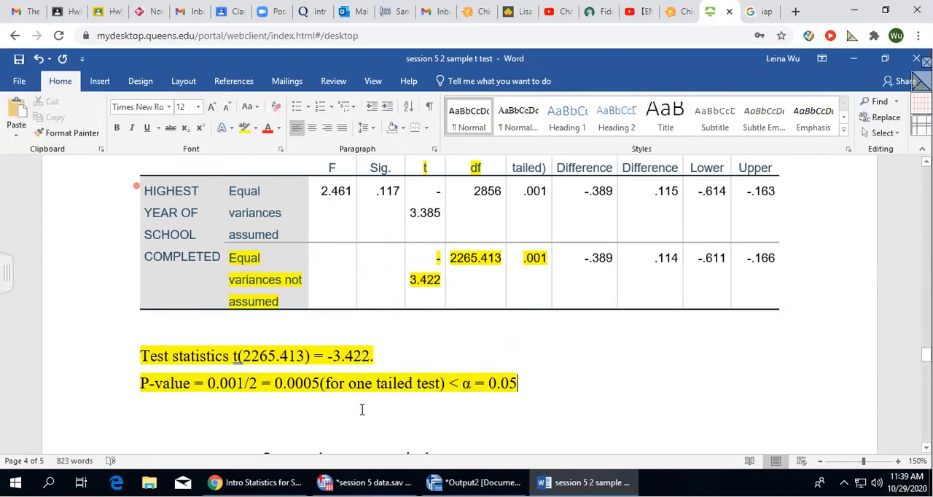
# Add the line "Therefore, we reject H0 and accept Ha." below the P-value line.
pyautogui.press('Return')
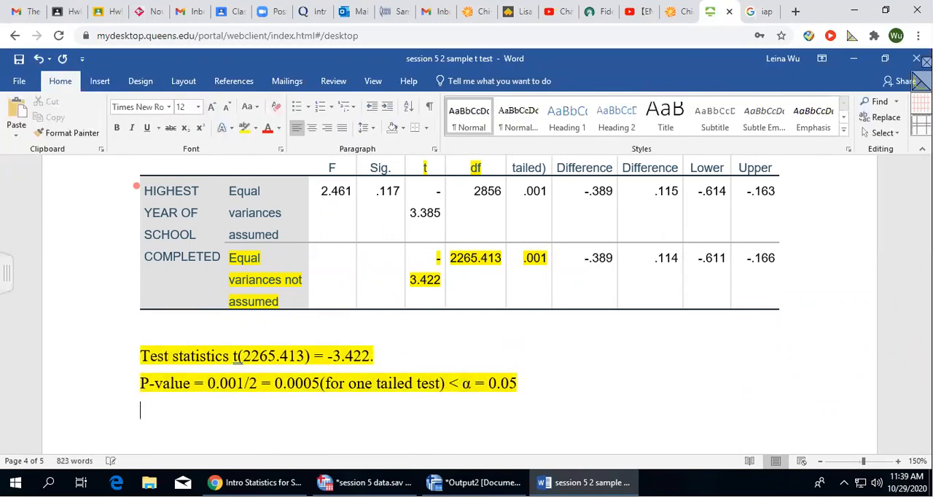
pyautogui.write('Therefore, we ')
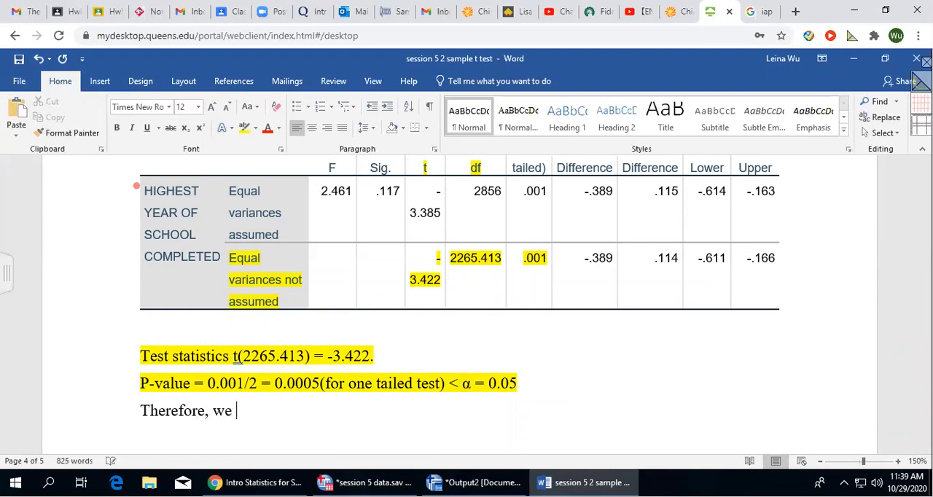
pyautogui.write('reject H')
pyautogui.click(99, 81)
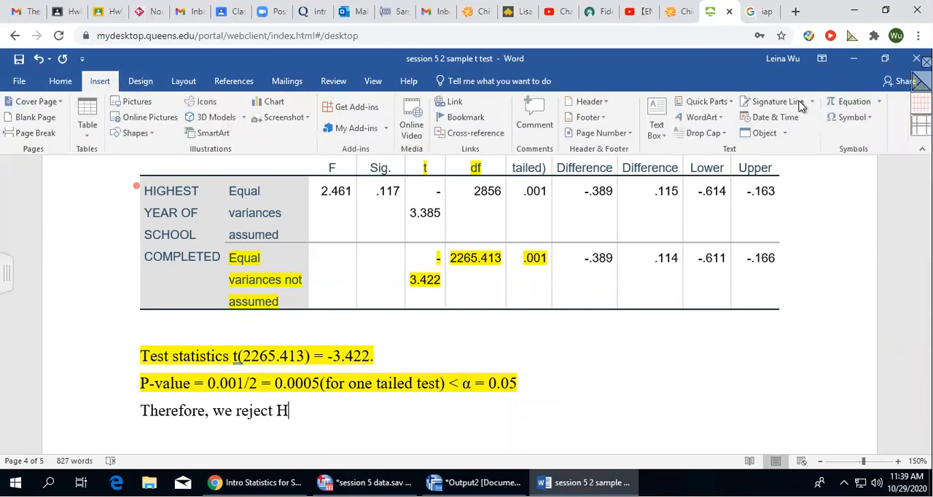
pyautogui.write('0 and acep')
pyautogui.press('BackSpace')
pyautogui.press('BackSpace')
pyautogui.write('cept Ha.')
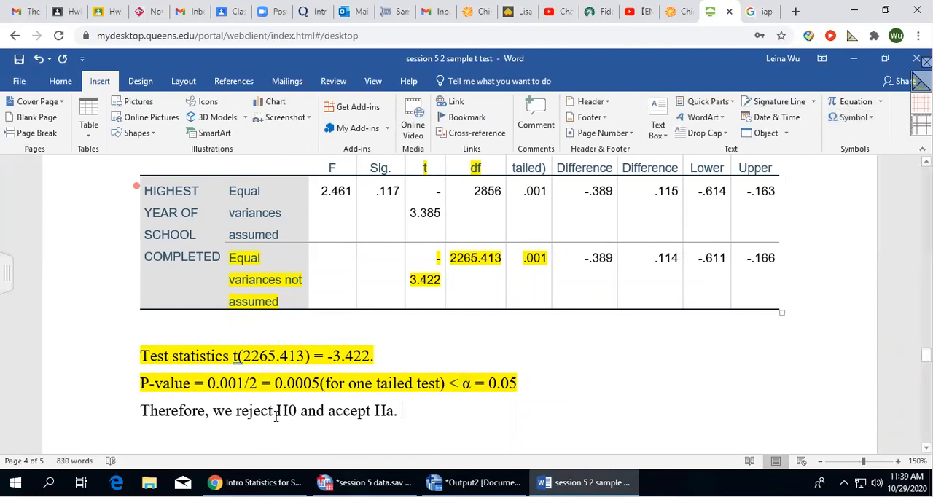
# Format the 0 of H0 and the a of Ha in the decision sentence as subscripts.
pyautogui.moveTo(288, 412); pyautogui.dragTo(296, 411)
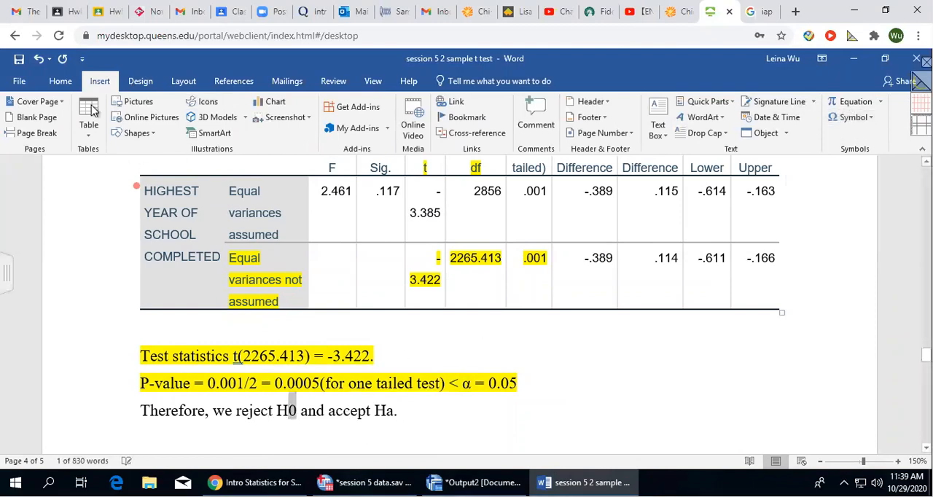
pyautogui.click(60, 81)
pyautogui.click(186, 127)
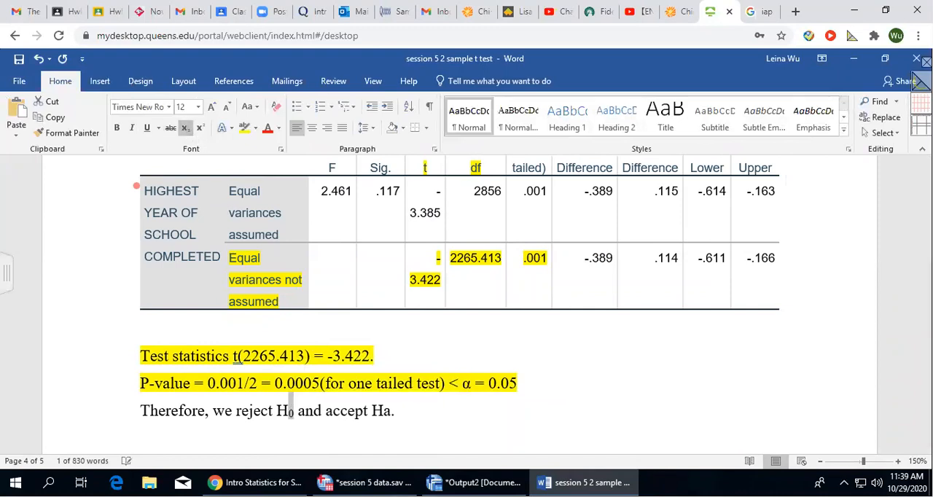
pyautogui.moveTo(391, 411); pyautogui.dragTo(384, 411)
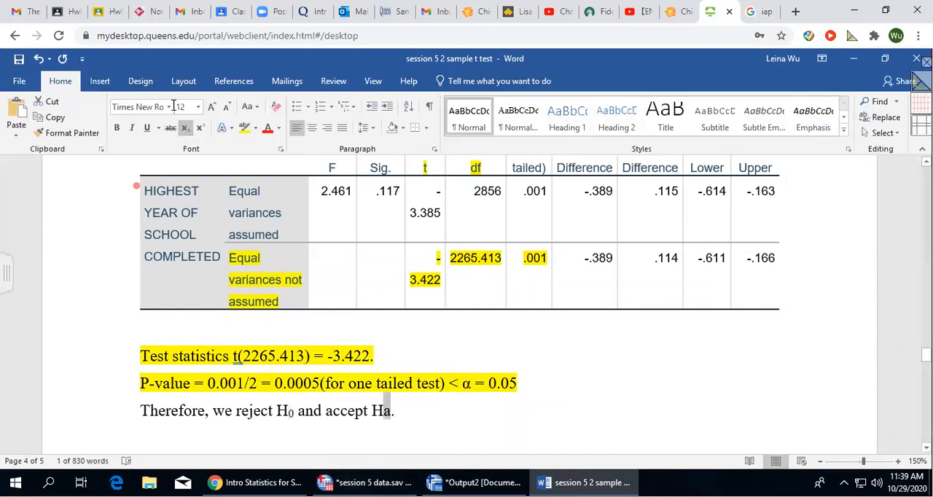
pyautogui.click(186, 129)
# Highlight the sentence about rejecting H0 and accepting Ha in yellow.
pyautogui.moveTo(134, 411); pyautogui.dragTo(446, 405)
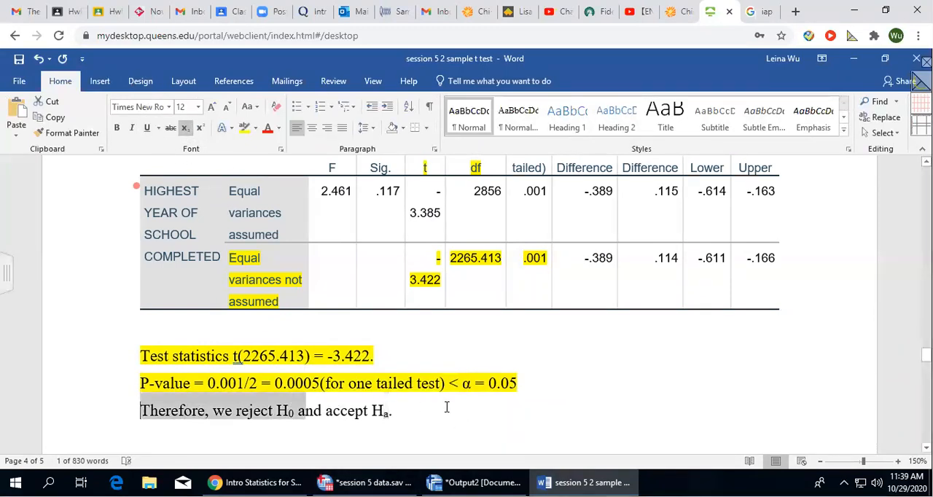
pyautogui.click(244, 129)
pyautogui.click(536, 403)
# Start an unbulleted conclusion below "Summarize your conclusion." with the text "There is sufficient evidence to claim".
pyautogui.scroll(-5, 562, 377)
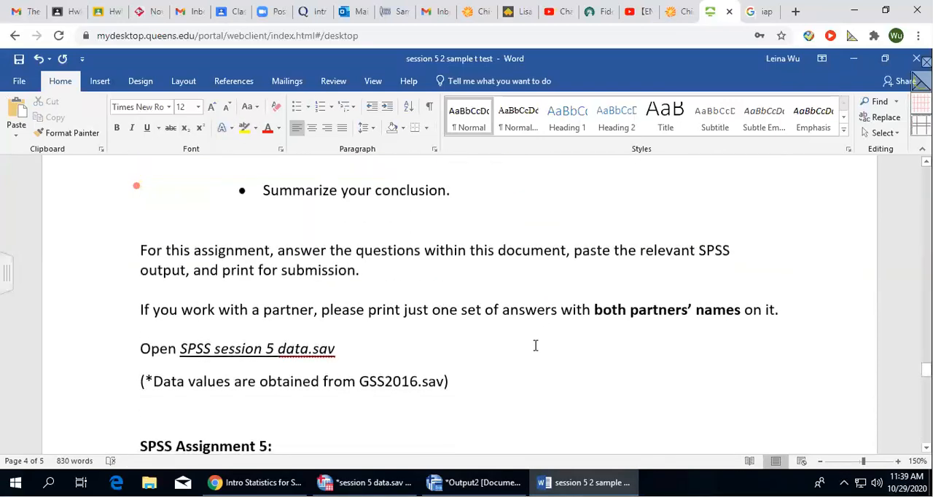
pyautogui.scroll(2, 535, 346)
pyautogui.click(477, 247)
pyautogui.click(343, 204)
pyautogui.scroll(-1, 344, 204)
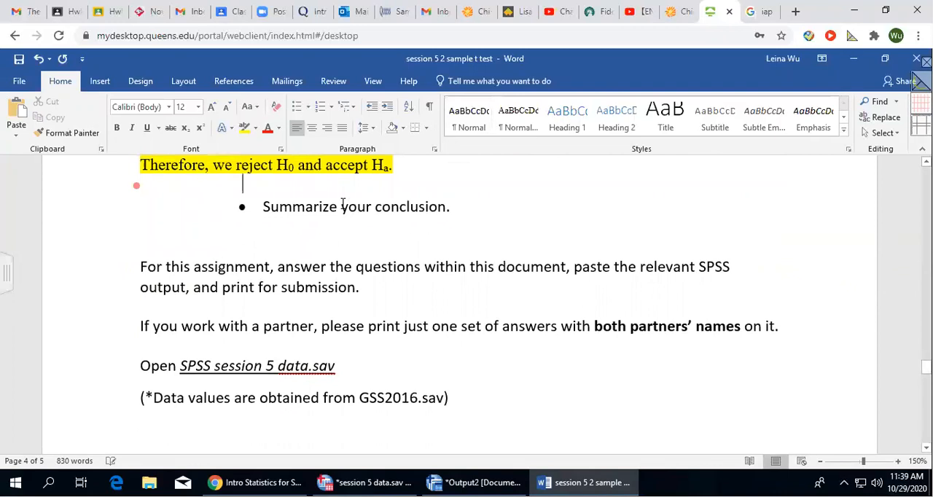
pyautogui.click(490, 208)
pyautogui.press('Return')
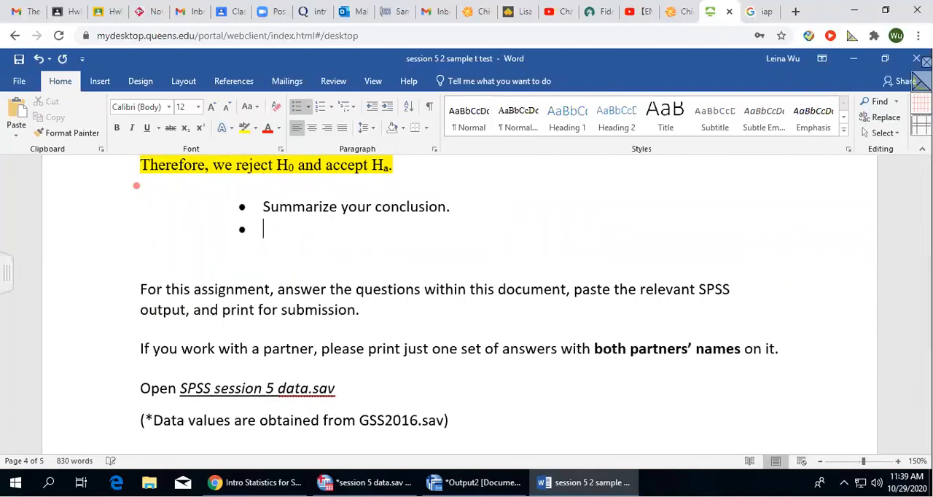
pyautogui.press('BackSpace')
pyautogui.press('Return')
pyautogui.press('BackSpace')
pyautogui.write('T')
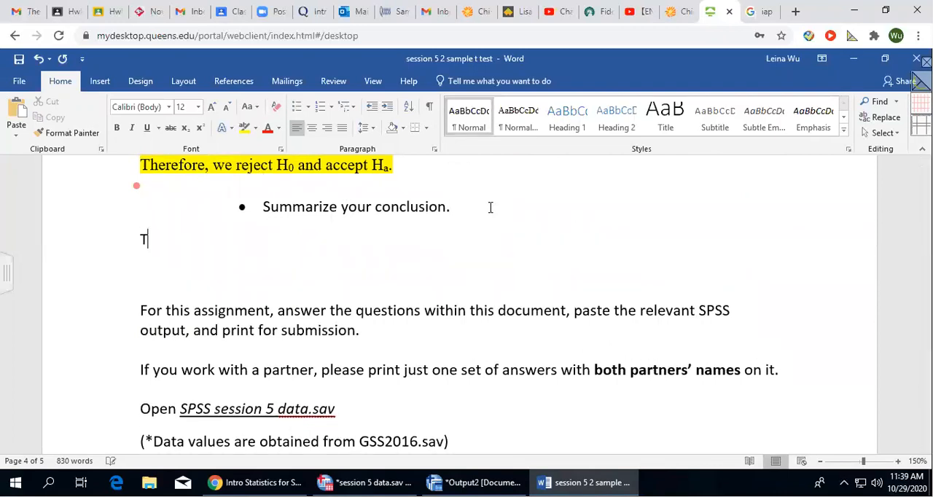
pyautogui.write('here is sufficient eviden')
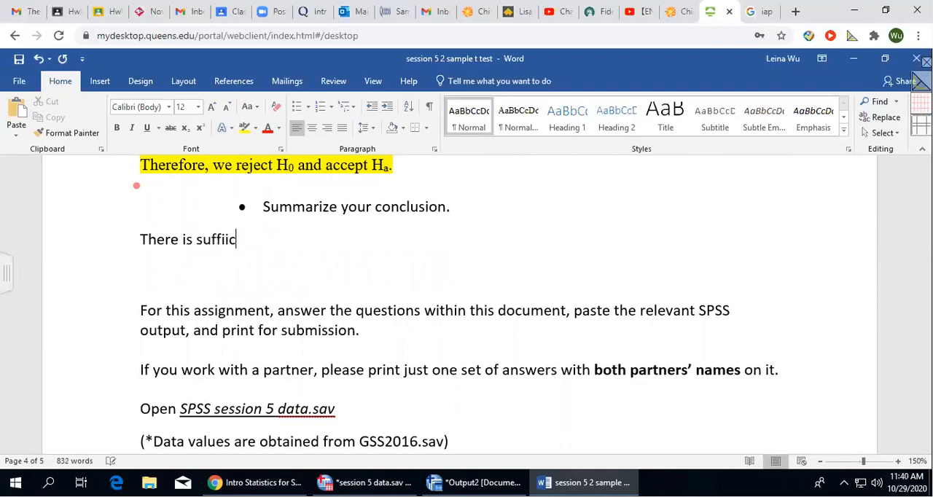
pyautogui.write('ce t')
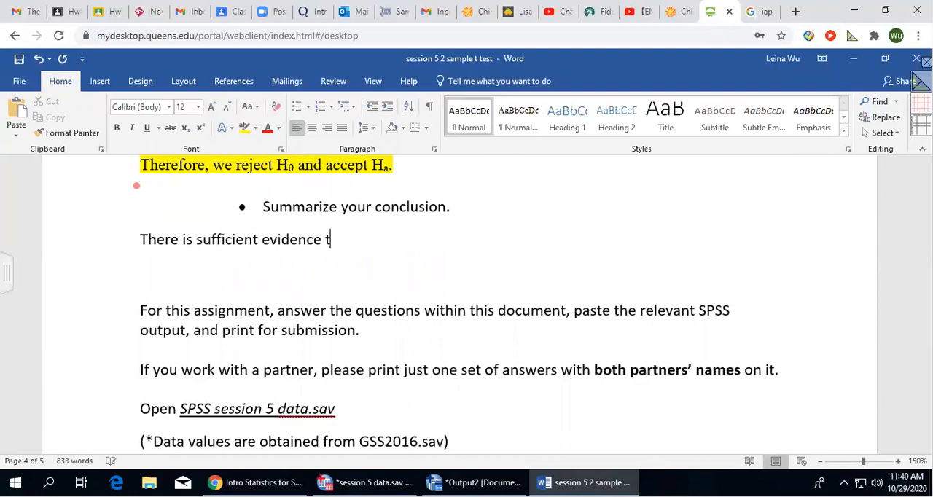
pyautogui.write('o claim, at')
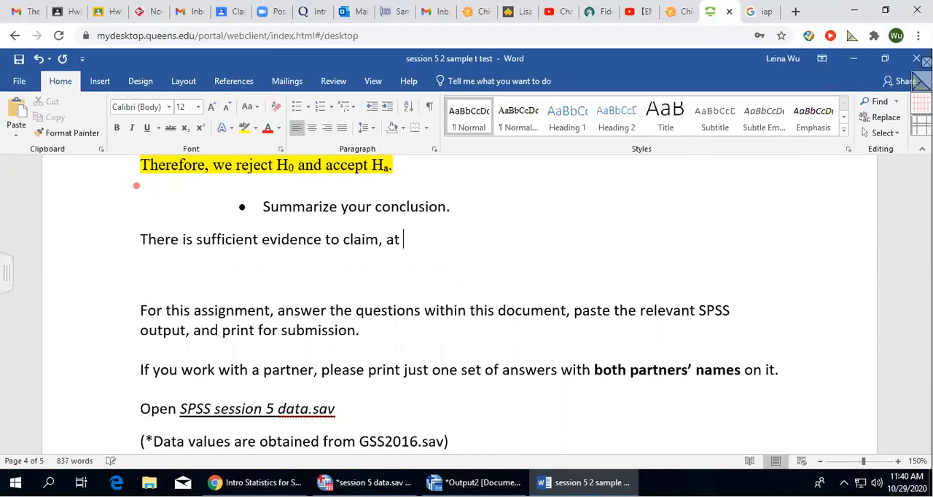
# Continue the conclusion sentence with ", at α = 0.05, that", inserting the alpha as a symbol.
pyautogui.click(100, 81)
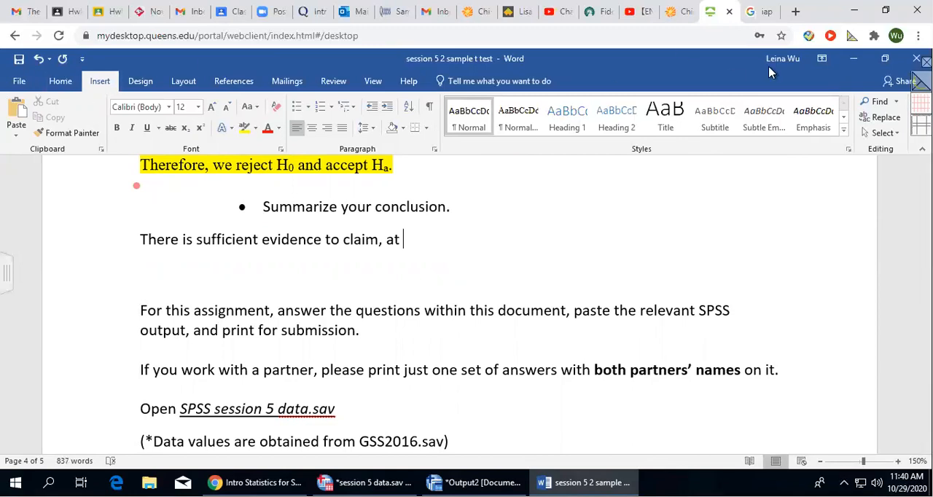
pyautogui.click(851, 117)
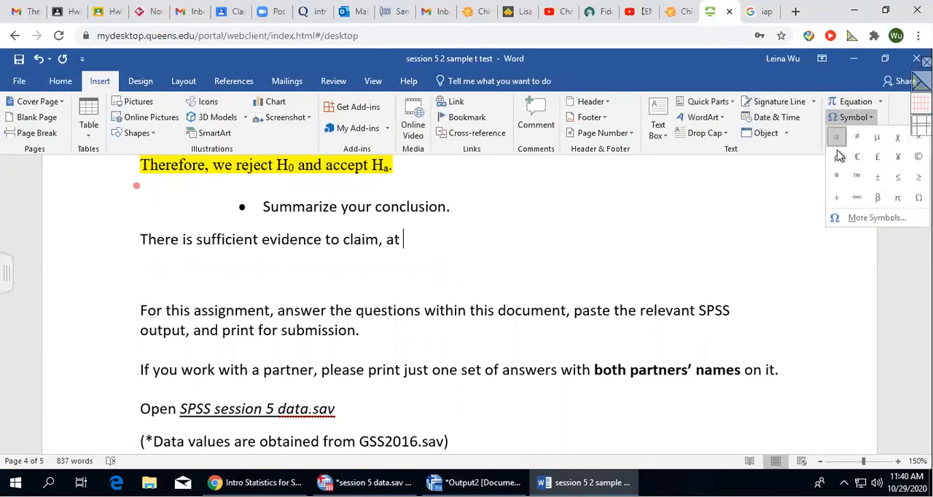
pyautogui.click(838, 134)
pyautogui.write('= 0.0')
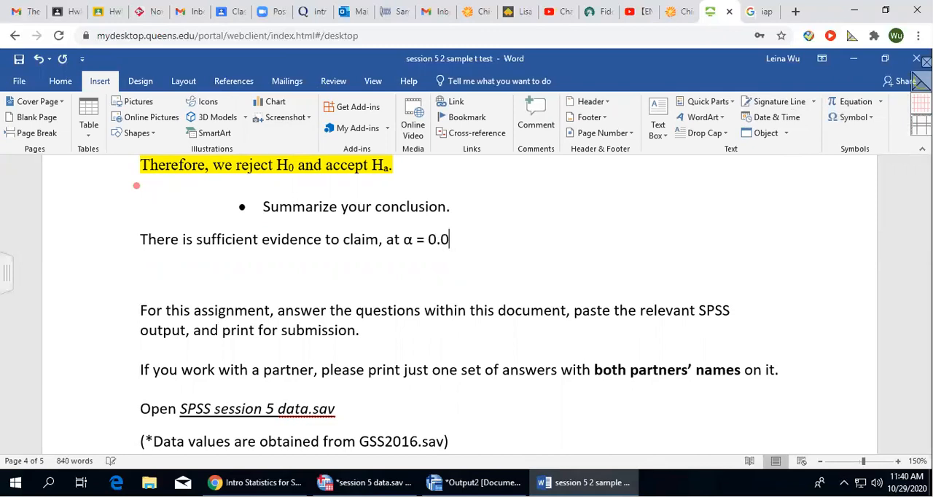
pyautogui.write('5, that')
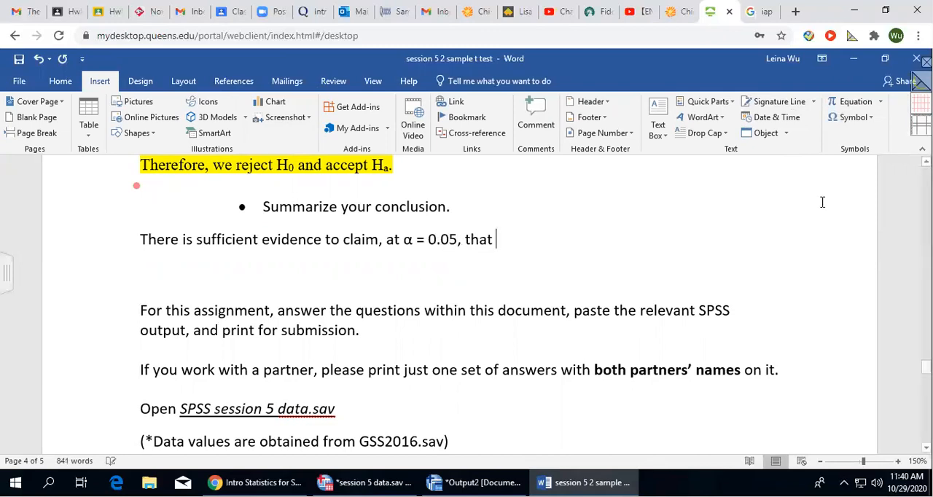
# Highlight "Ha." at the end of the decision sentence in bright green.
pyautogui.doubleClick(378, 166)
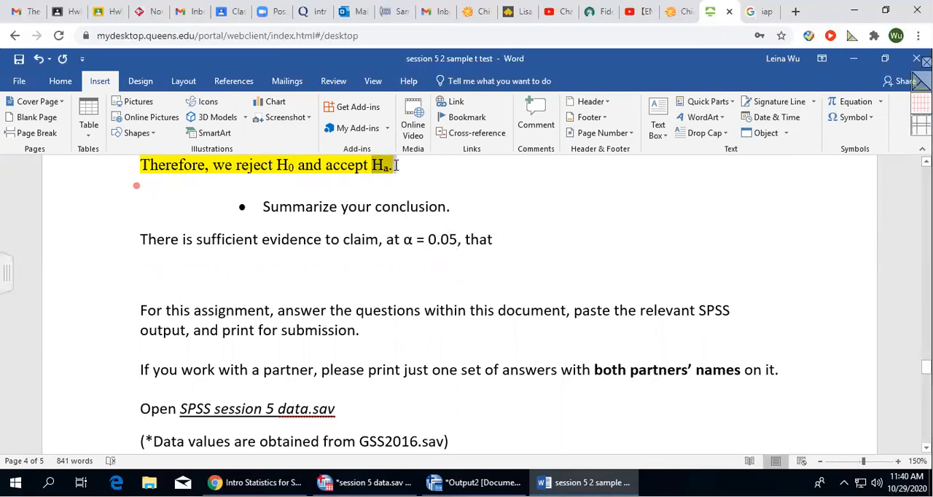
pyautogui.click(60, 81)
pyautogui.click(255, 128)
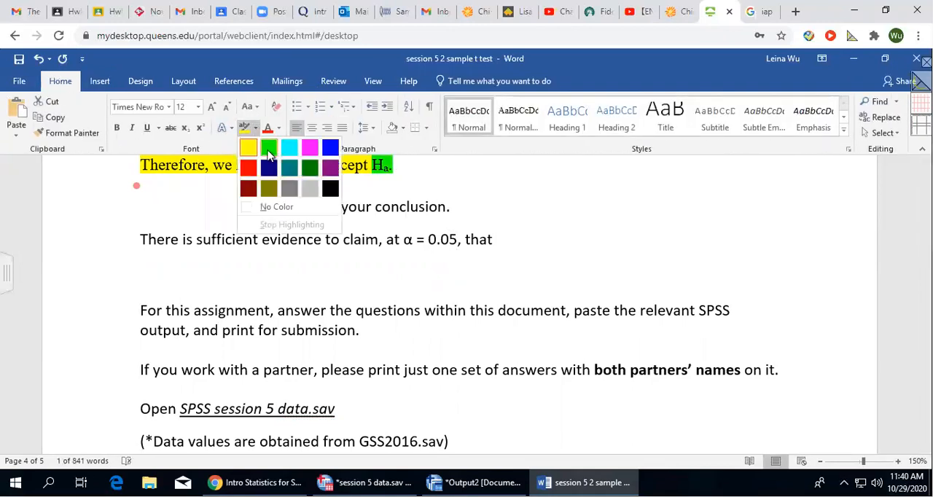
pyautogui.click(269, 148)
pyautogui.click(543, 260)
# Copy question 4's claim "people in the south have less years of educations than people in north" to the end of the conclusion sentence.
pyautogui.scroll(10, 544, 260)
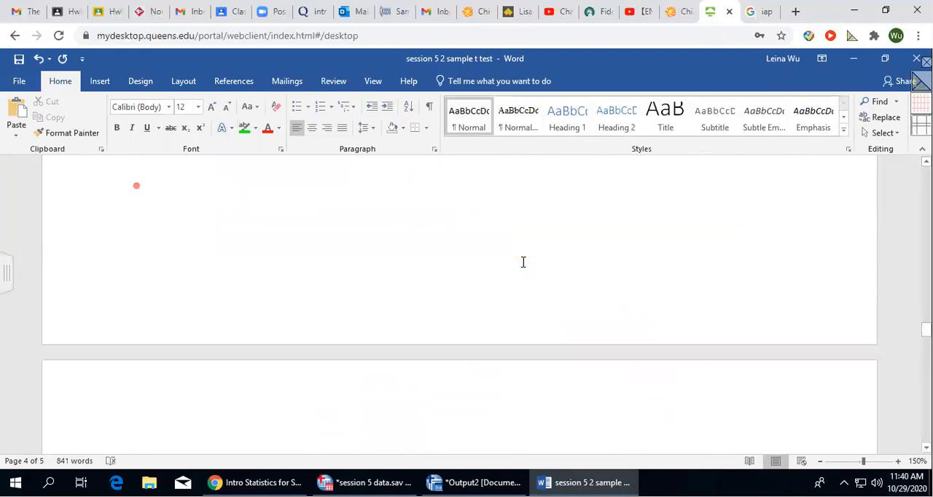
pyautogui.scroll(10, 522, 262)
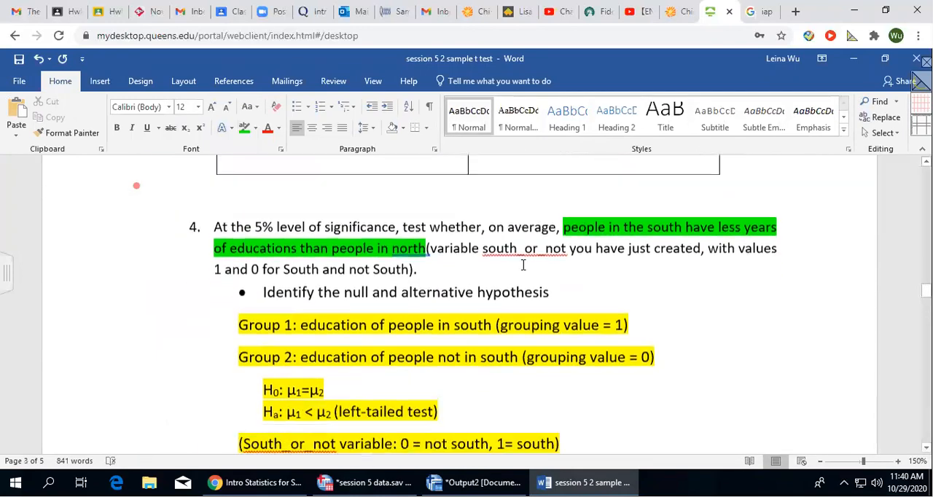
pyautogui.scroll(-1, 523, 265)
pyautogui.moveTo(264, 366); pyautogui.dragTo(503, 365)
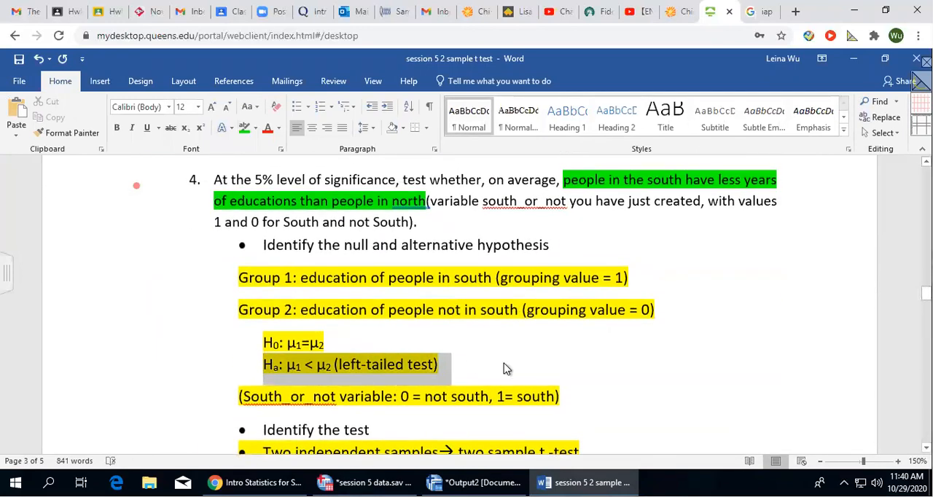
pyautogui.click(692, 300)
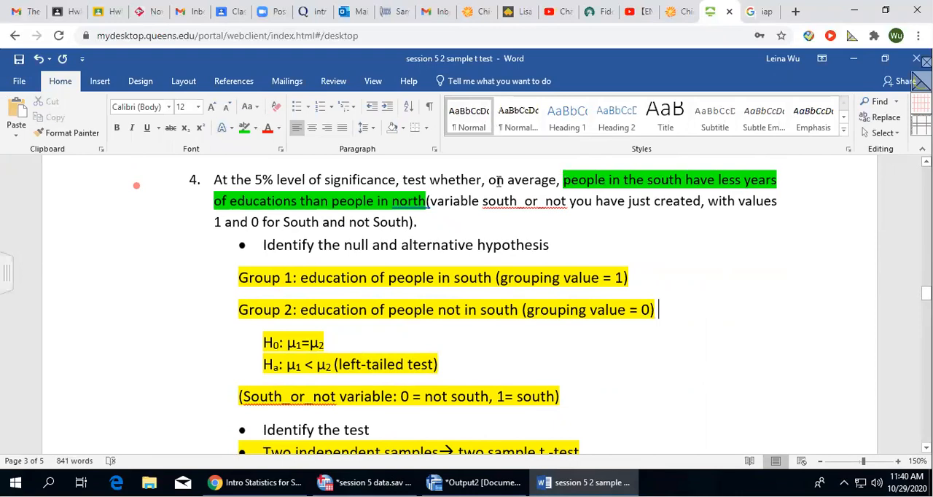
pyautogui.moveTo(560, 180); pyautogui.dragTo(426, 201)
pyautogui.hotkey('ctrl', 'c')
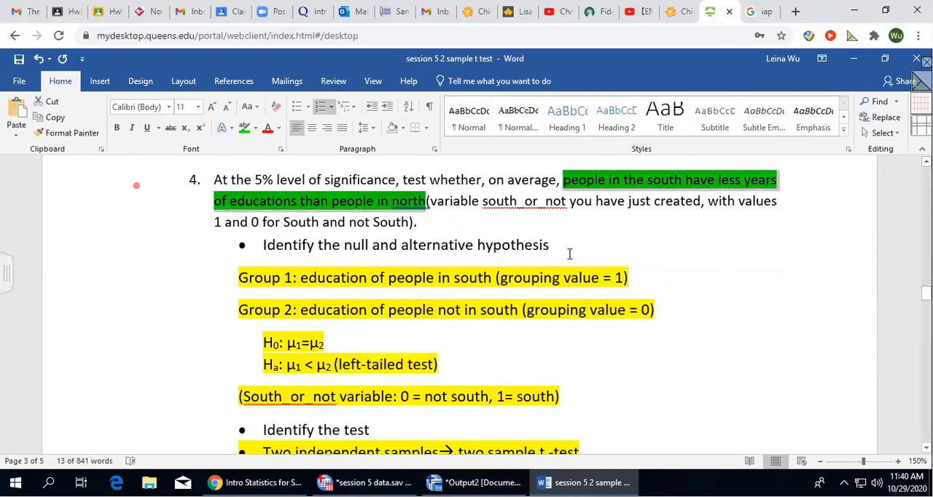
pyautogui.scroll(-10, 575, 277)
pyautogui.scroll(-10, 601, 312)
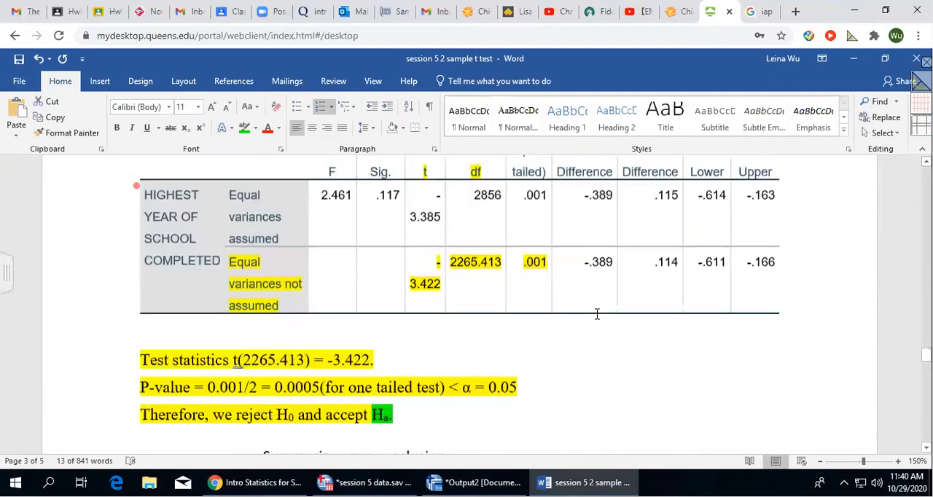
pyautogui.click(507, 337)
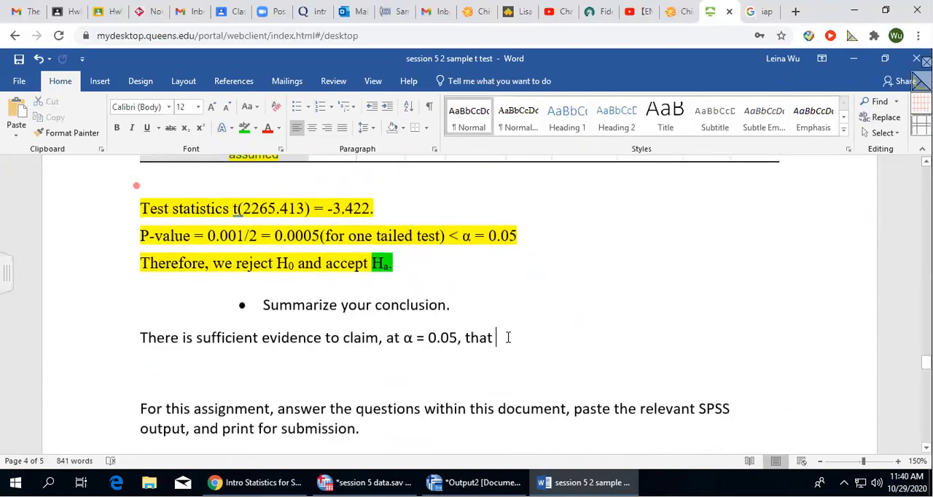
pyautogui.hotkey('ctrl', 'v')
pyautogui.click(647, 333)
# Highlight the whole conclusion sentence below "Summarize your conclusion." in yellow.
pyautogui.scroll(-1, 299, 332)
pyautogui.moveTo(140, 289); pyautogui.dragTo(349, 313)
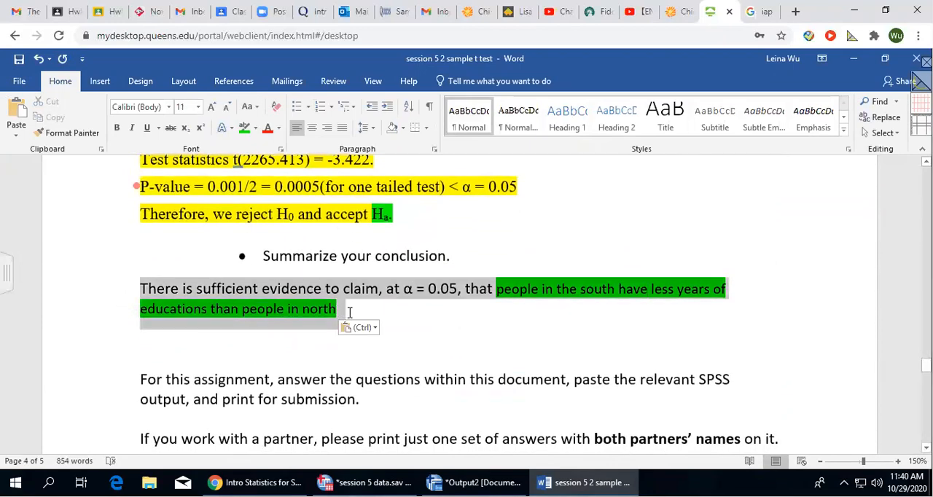
pyautogui.click(255, 129)
pyautogui.click(251, 152)
# End the conclusion sentence with a period and add "P-value = 0.0005." after it.
pyautogui.click(368, 311)
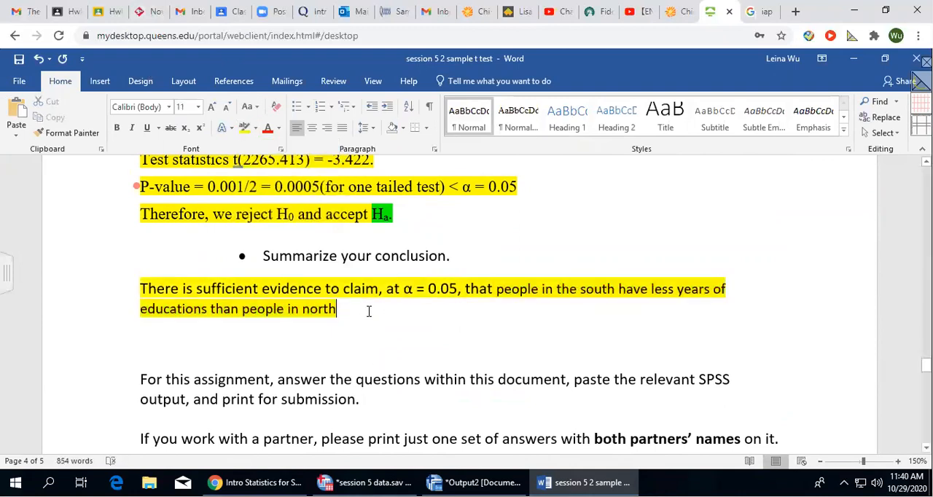
pyautogui.write('. P-value ')
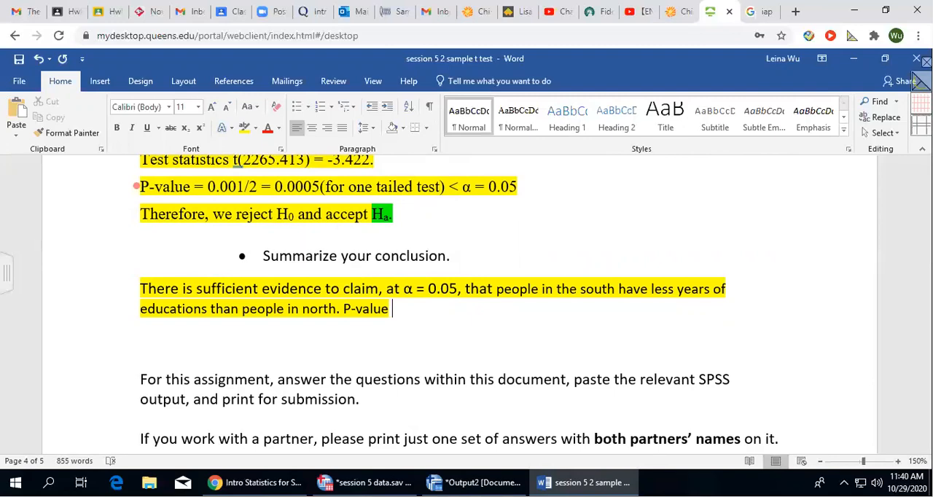
pyautogui.write('= 0.00')
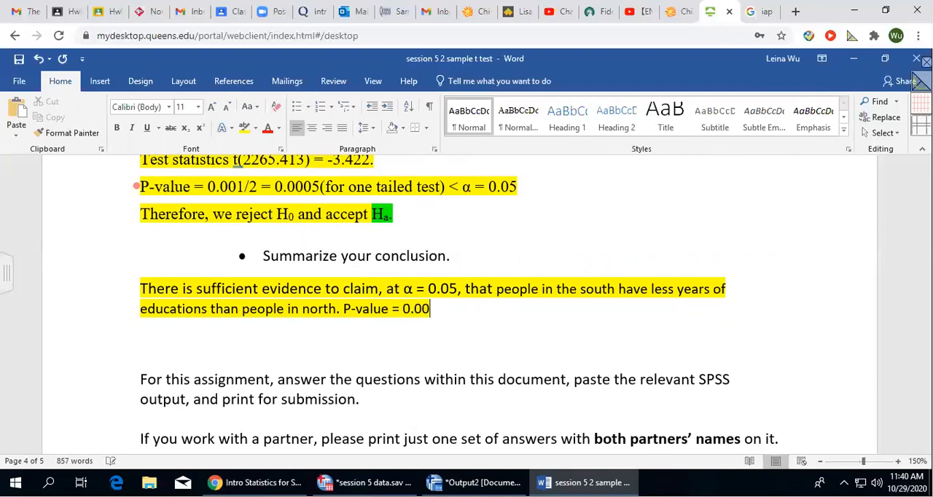
pyautogui.write('05.')
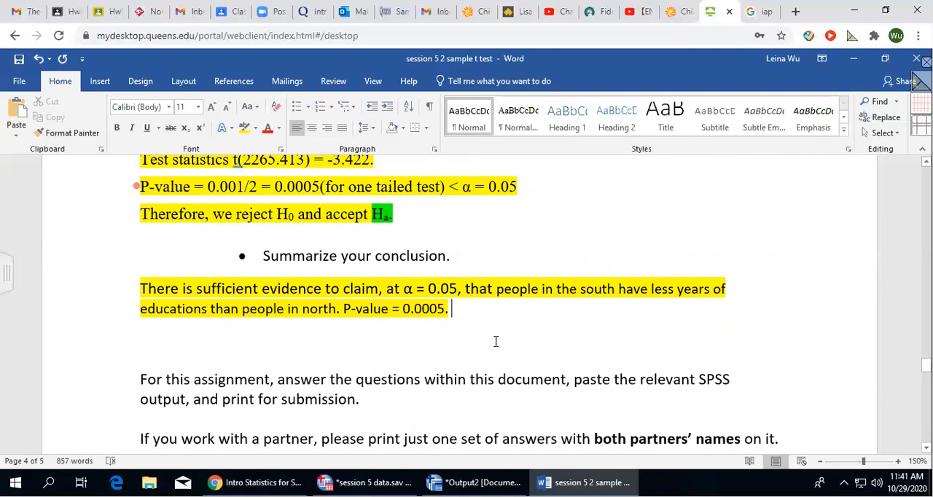
# Review question 3's recoding table for south_or_not and question 4's group definitions, hypotheses and test choice.
pyautogui.scroll(15, 495, 341)
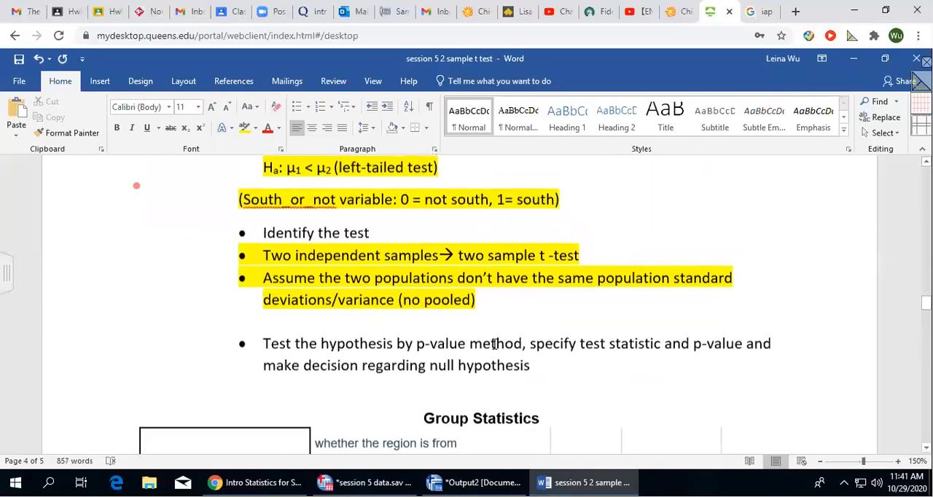
pyautogui.scroll(-3, 494, 343)
pyautogui.scroll(6, 493, 346)
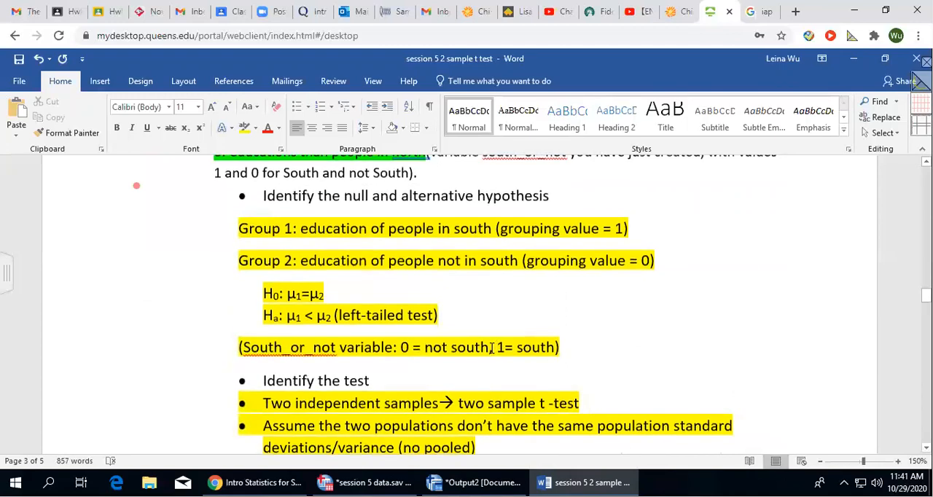
pyautogui.scroll(2, 491, 348)
pyautogui.scroll(4, 488, 358)
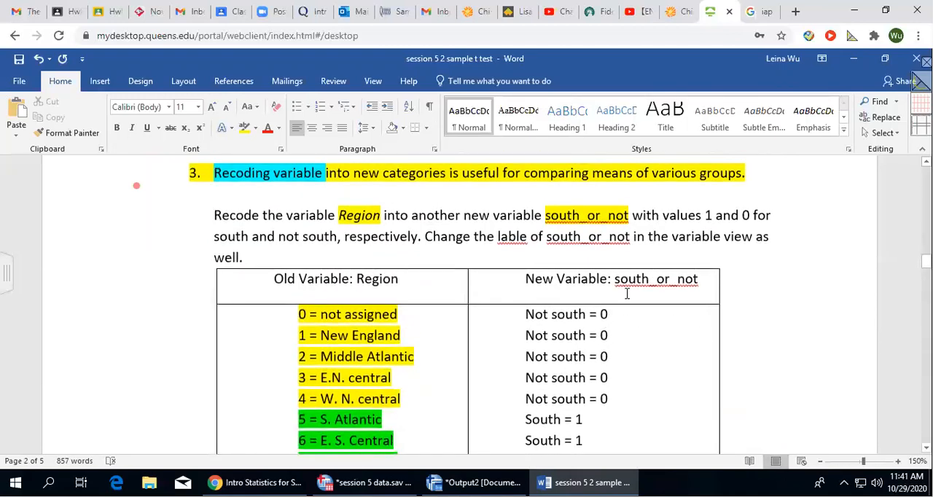
pyautogui.scroll(-1, 657, 319)
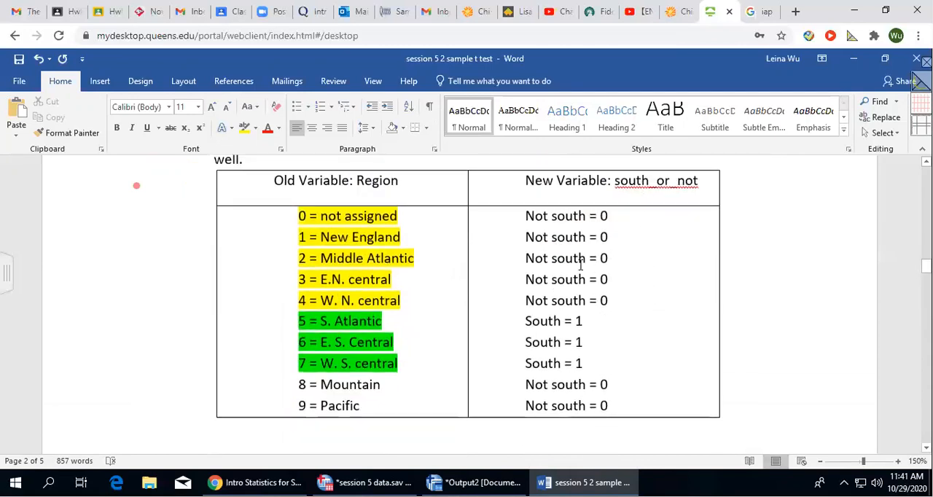
pyautogui.scroll(-8, 576, 284)
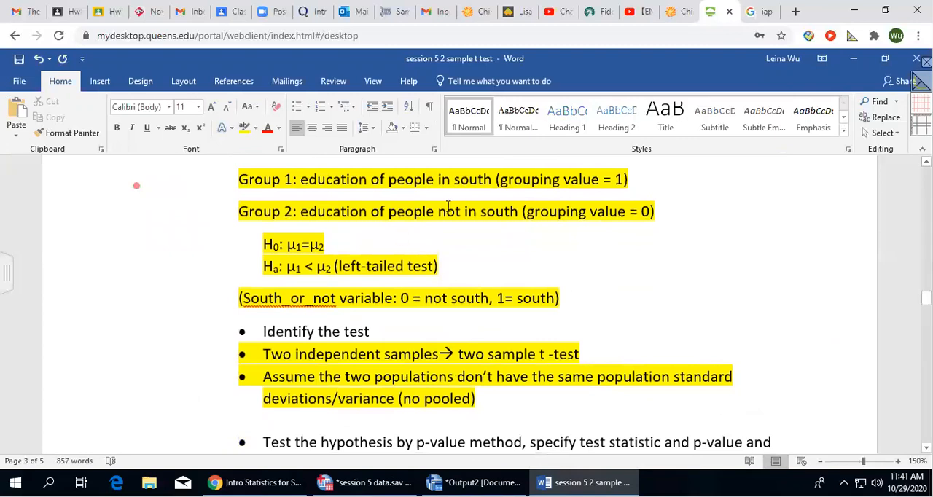
pyautogui.scroll(1, 449, 312)
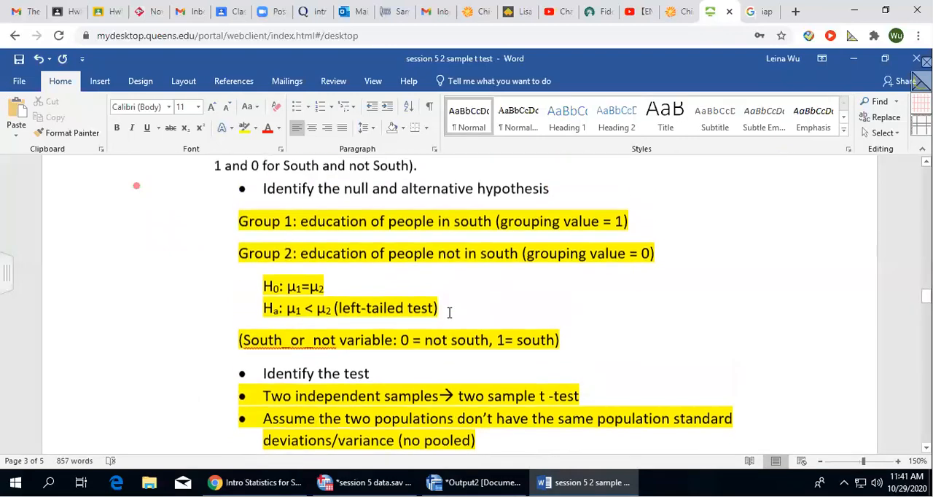
pyautogui.scroll(-2, 447, 313)
pyautogui.scroll(1, 445, 315)
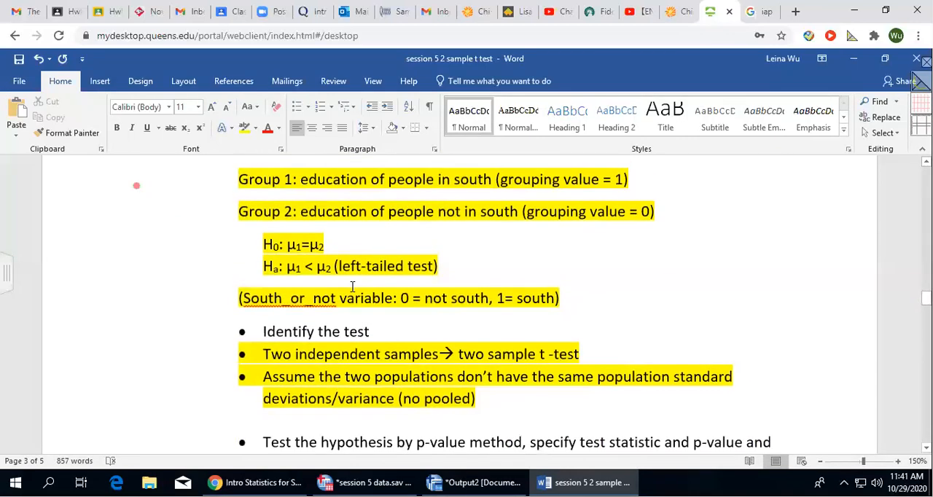
pyautogui.scroll(1, 417, 271)
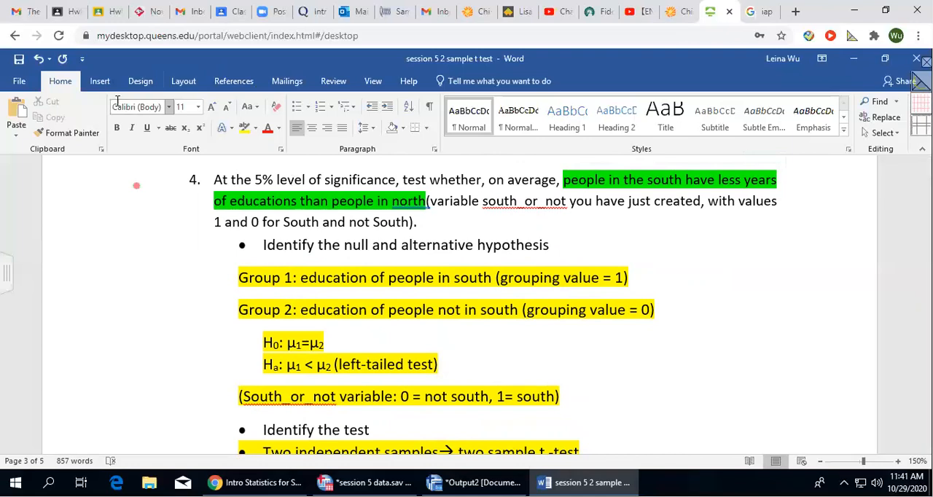
# Highlight "less y" within question 4's green claim in yellow.
pyautogui.click(246, 130)
pyautogui.moveTo(718, 180); pyautogui.dragTo(751, 180)
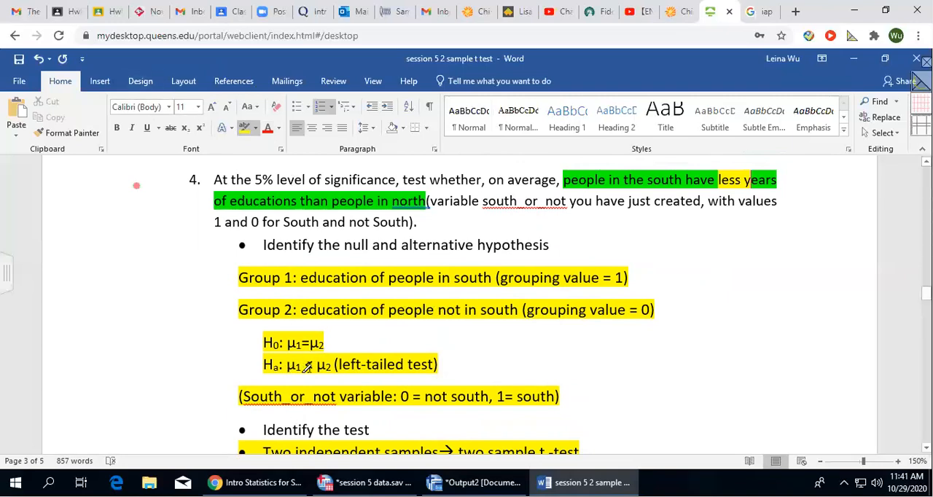
pyautogui.click(571, 343)
# Highlight "grouping value = 1)" in the Group 1 line and "grouping value = 0" in the Group 2 line in bright green.
pyautogui.scroll(-1, 572, 343)
pyautogui.scroll(-1, 572, 342)
pyautogui.scroll(1, 563, 310)
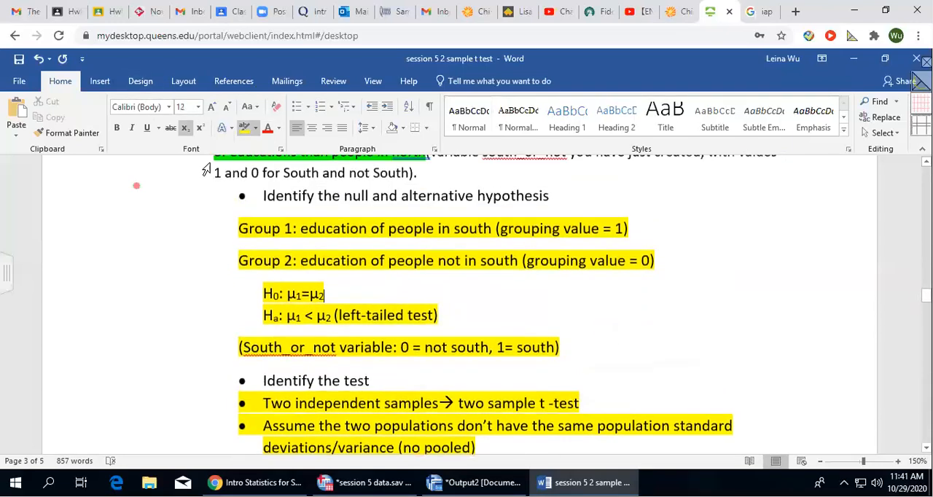
pyautogui.click(254, 129)
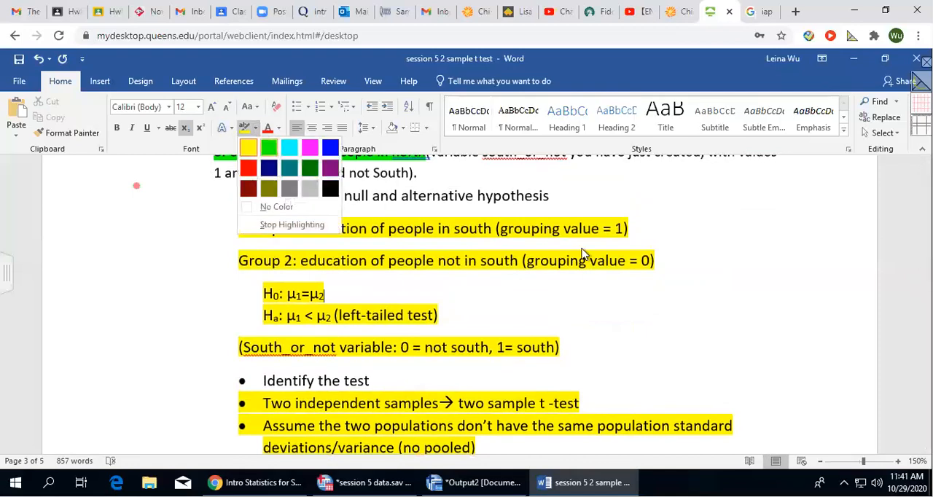
pyautogui.click(265, 148)
pyautogui.moveTo(500, 226)
pyautogui.mouseDown()
pyautogui.moveTo(620, 225)
pyautogui.moveTo(627, 251)
pyautogui.mouseUp()
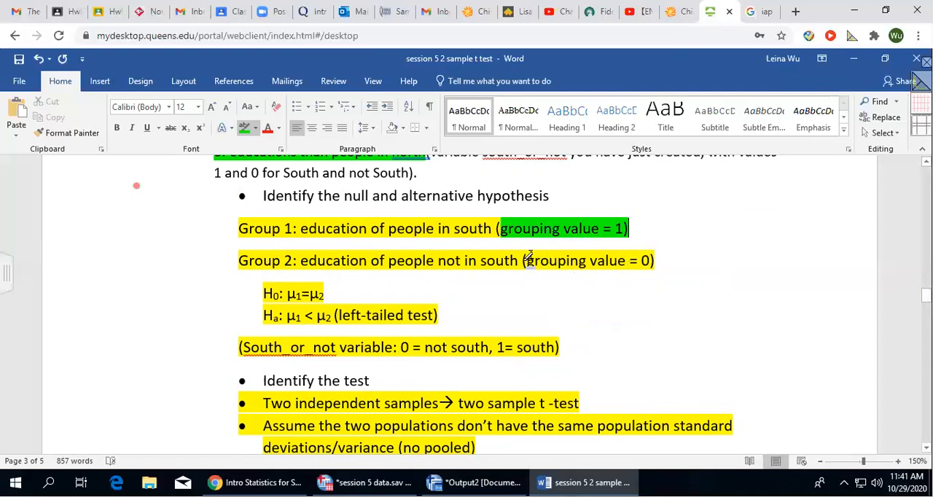
pyautogui.moveTo(528, 263); pyautogui.dragTo(651, 260)
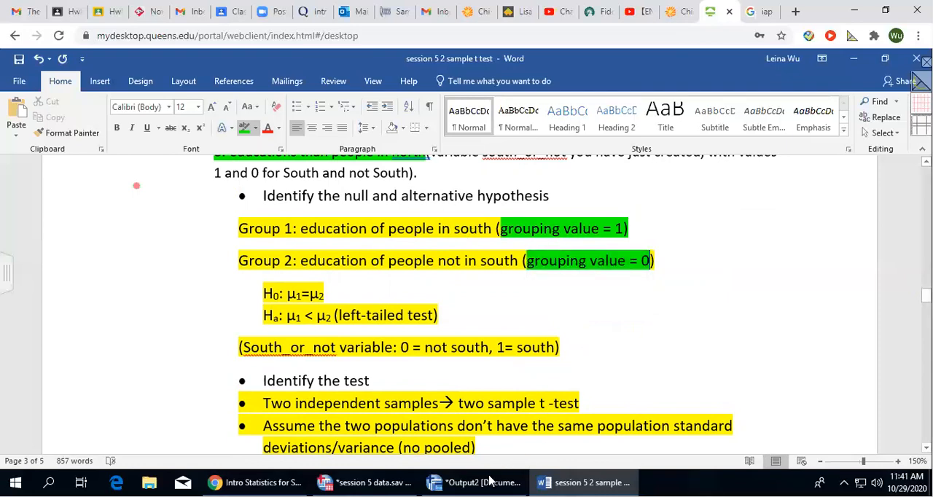
# Check the south and not-south groups in the SPSS Viewer's T-Test tables, and return to the Word document.
pyautogui.moveTo(360, 483)
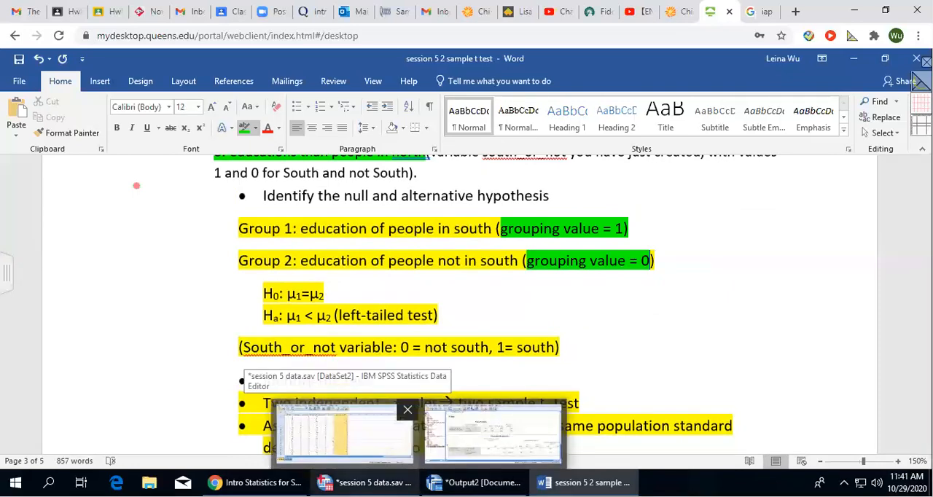
pyautogui.click(493, 434)
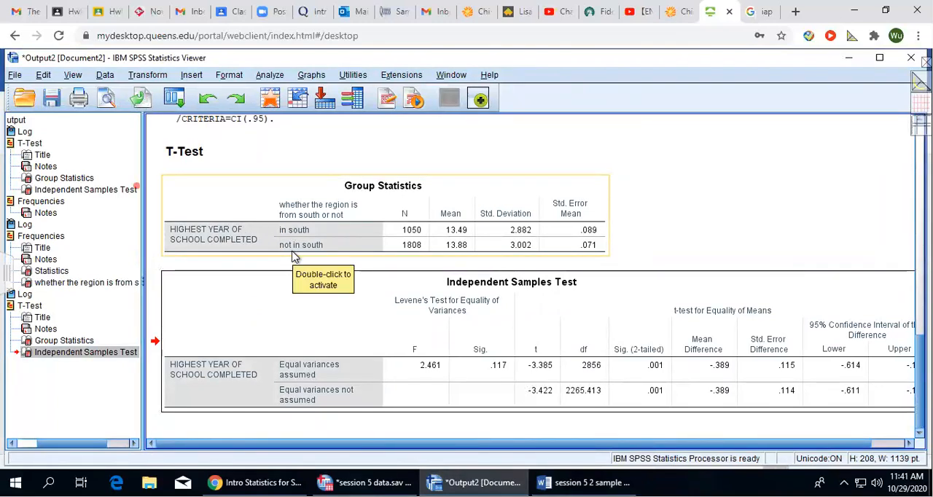
pyautogui.click(531, 315)
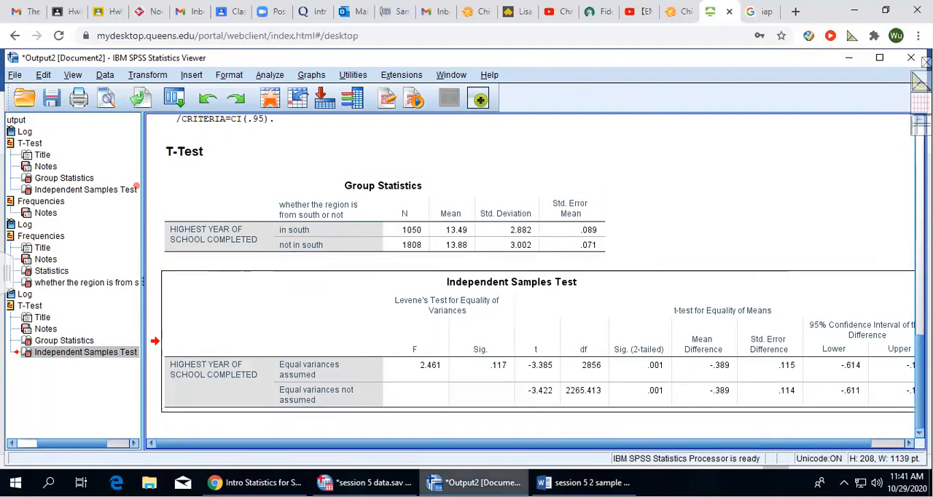
pyautogui.click(364, 482)
pyautogui.click(583, 482)
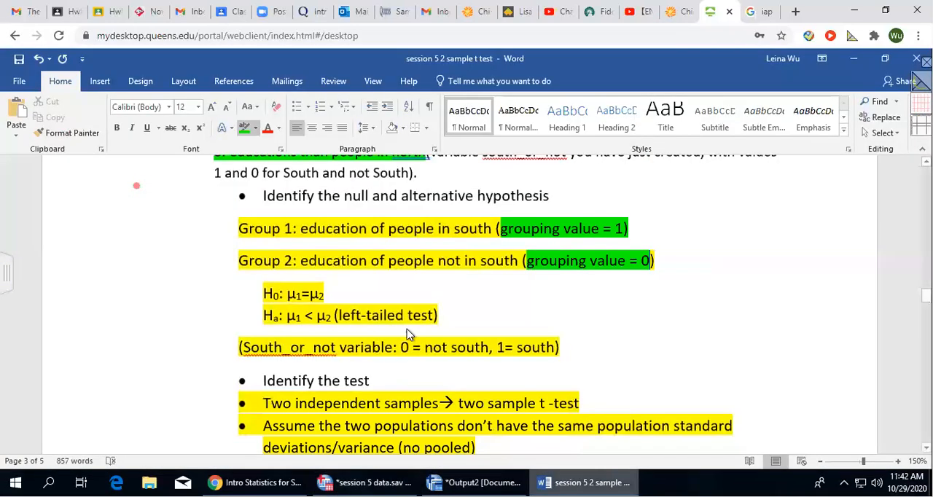
# Review the finished conclusion and read assignment questions 1 and 2 at the end of the document.
pyautogui.scroll(-10, 510, 302)
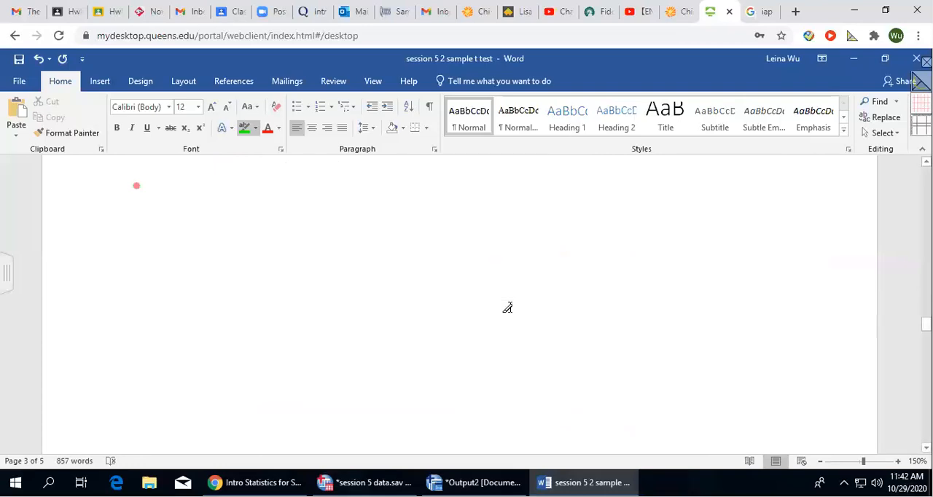
pyautogui.scroll(-15, 507, 308)
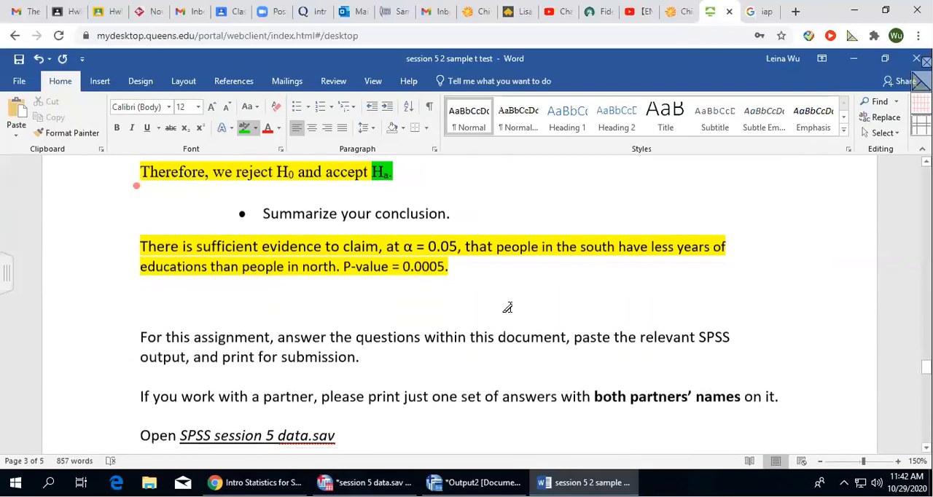
pyautogui.scroll(-10, 421, 309)
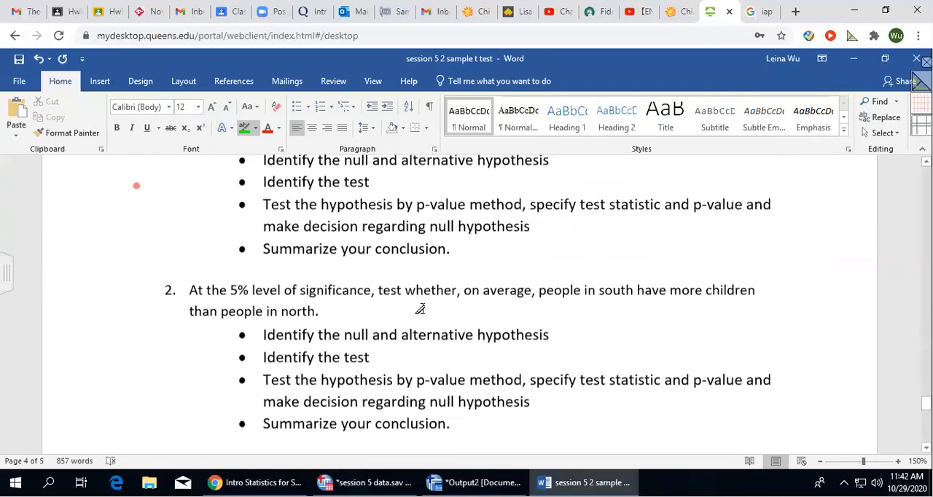
pyautogui.scroll(-1, 420, 308)
pyautogui.scroll(1, 410, 308)
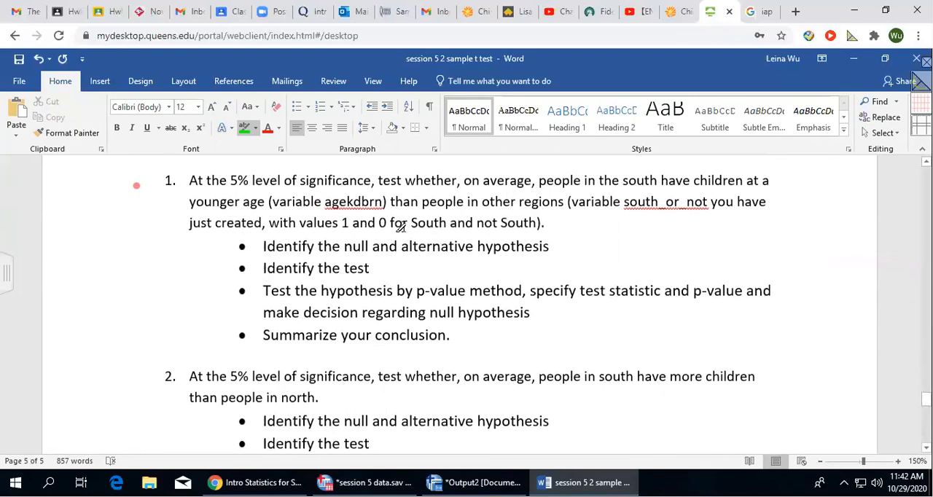
pyautogui.scroll(-3, 441, 392)
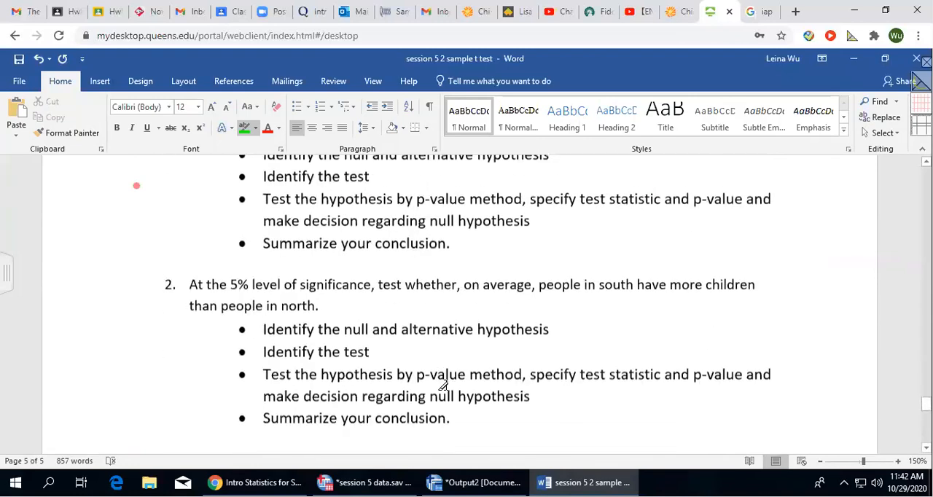
pyautogui.scroll(6, 442, 386)
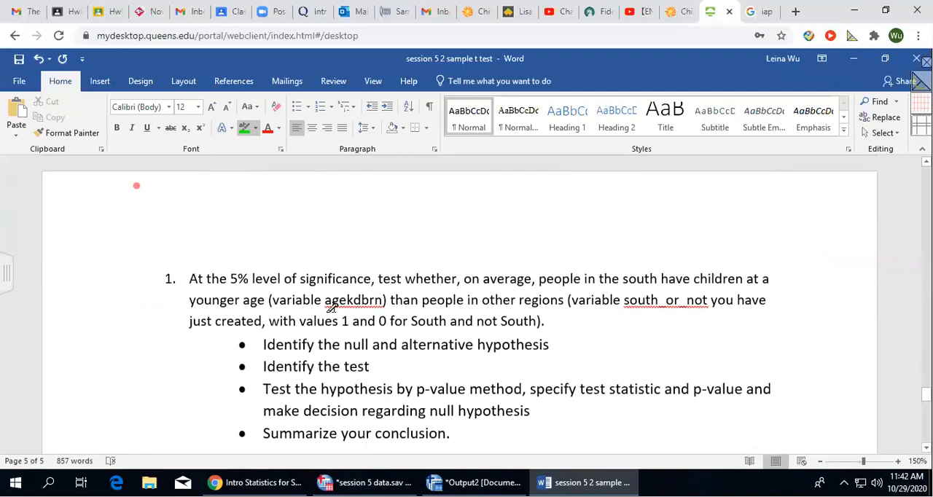
pyautogui.scroll(-7, 355, 297)
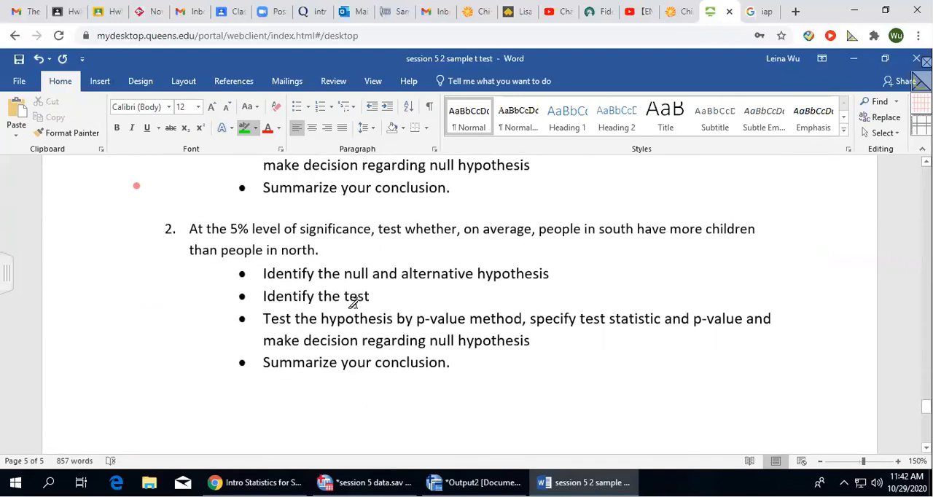